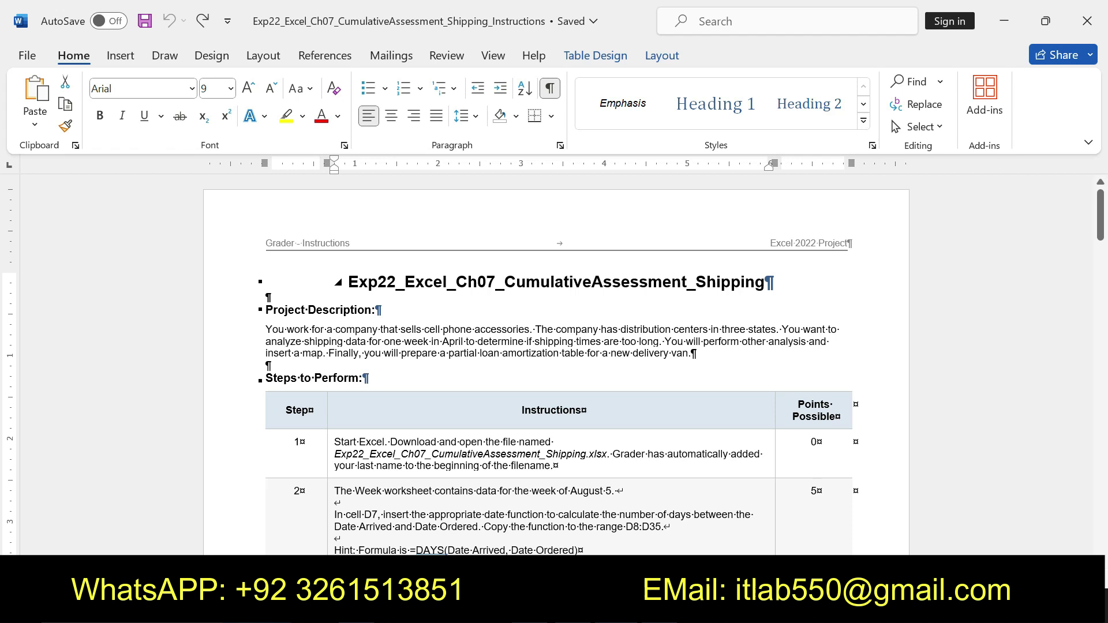
Select the title line of the Shipping cumulative assessment instructions.
drag(346, 283, 705, 289)
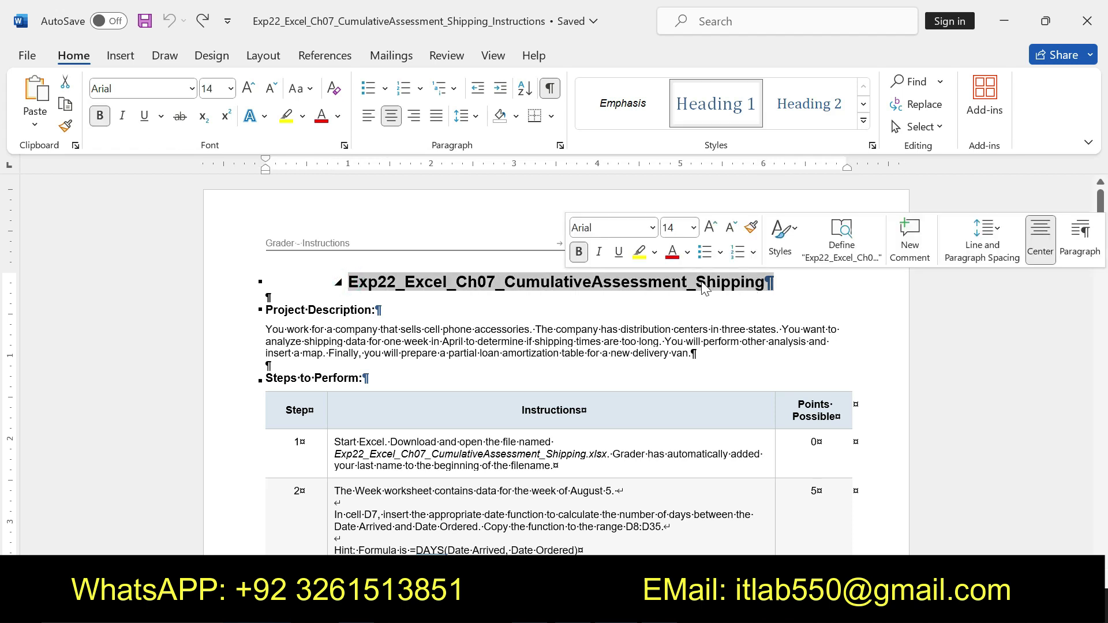
Make the document title bold with yellow highlighting.
click(579, 251)
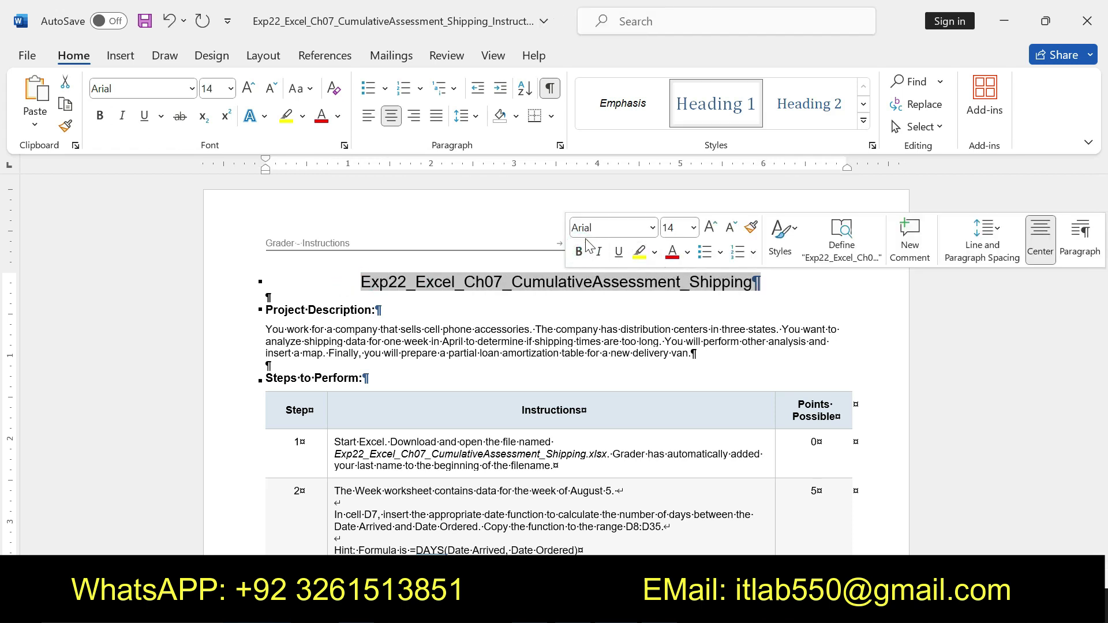
click(579, 251)
click(639, 252)
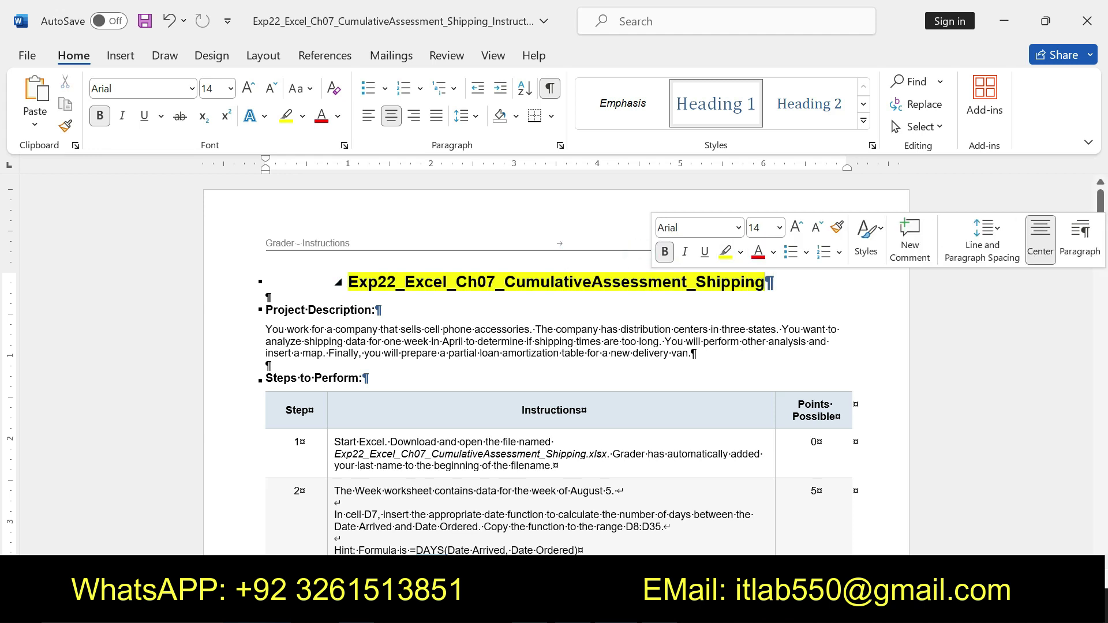
drag(341, 282, 774, 282)
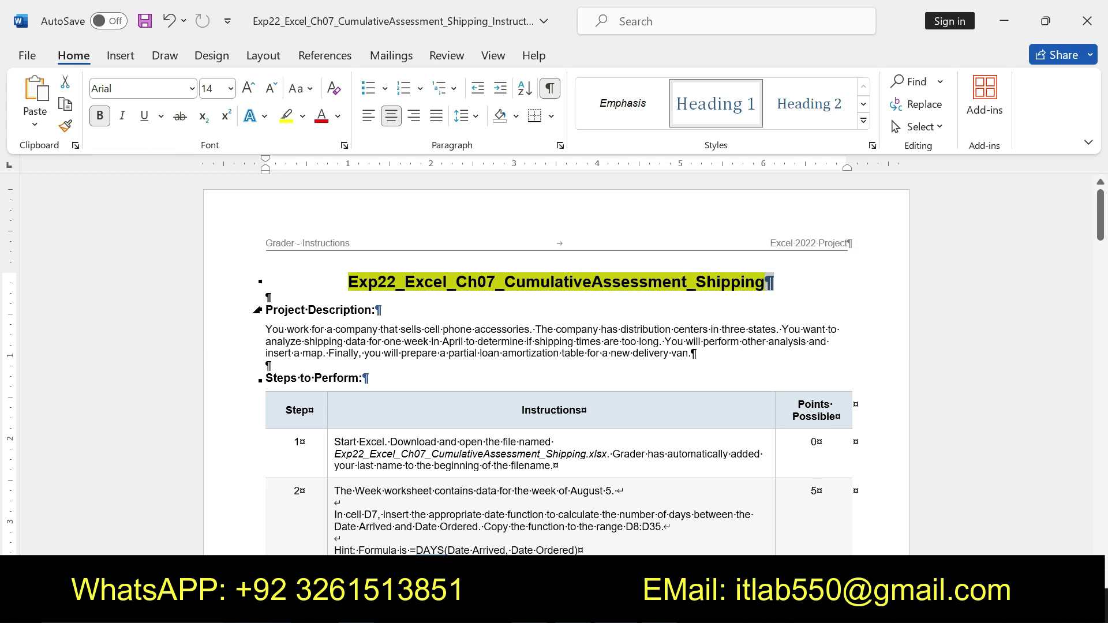
Highlight the Project Description heading and paragraph in yellow.
drag(265, 310, 697, 353)
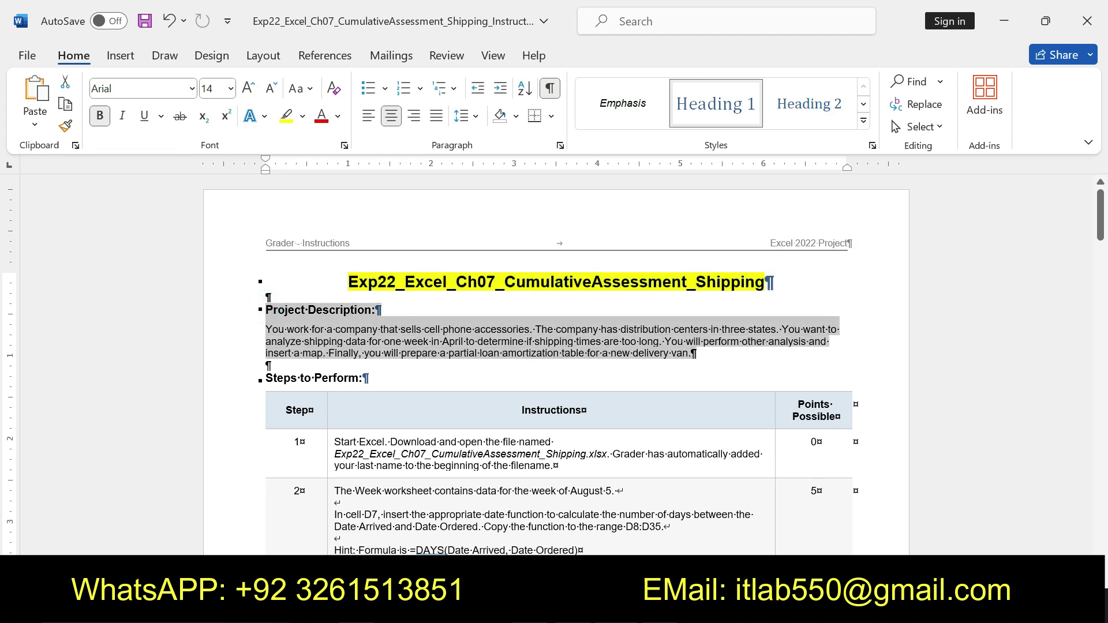
click(741, 329)
drag(265, 310, 693, 353)
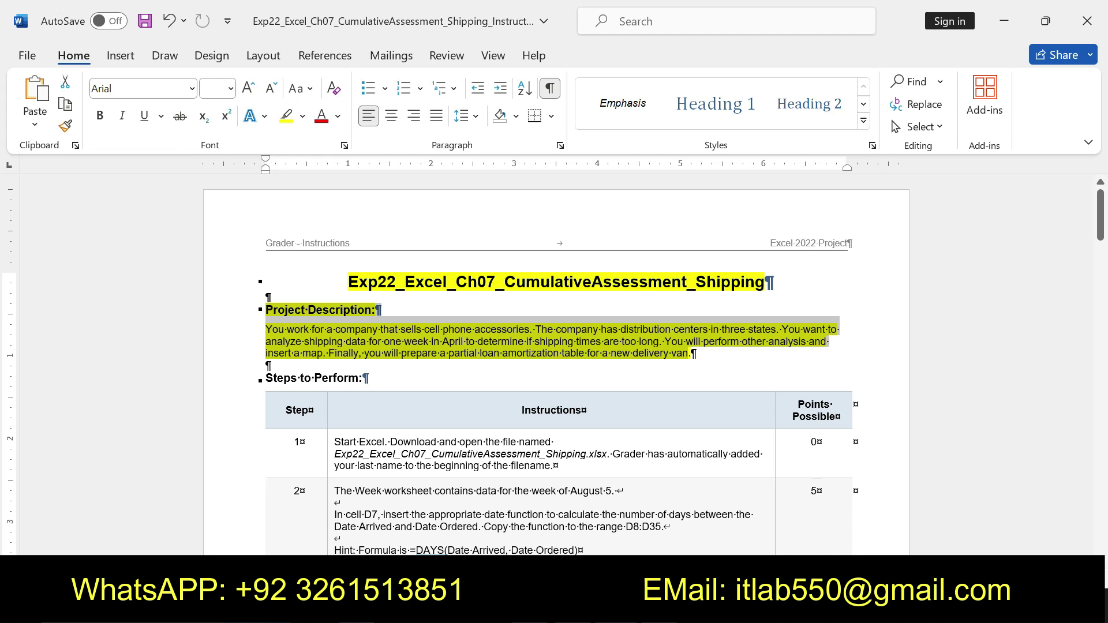
click(272, 330)
drag(269, 331, 695, 353)
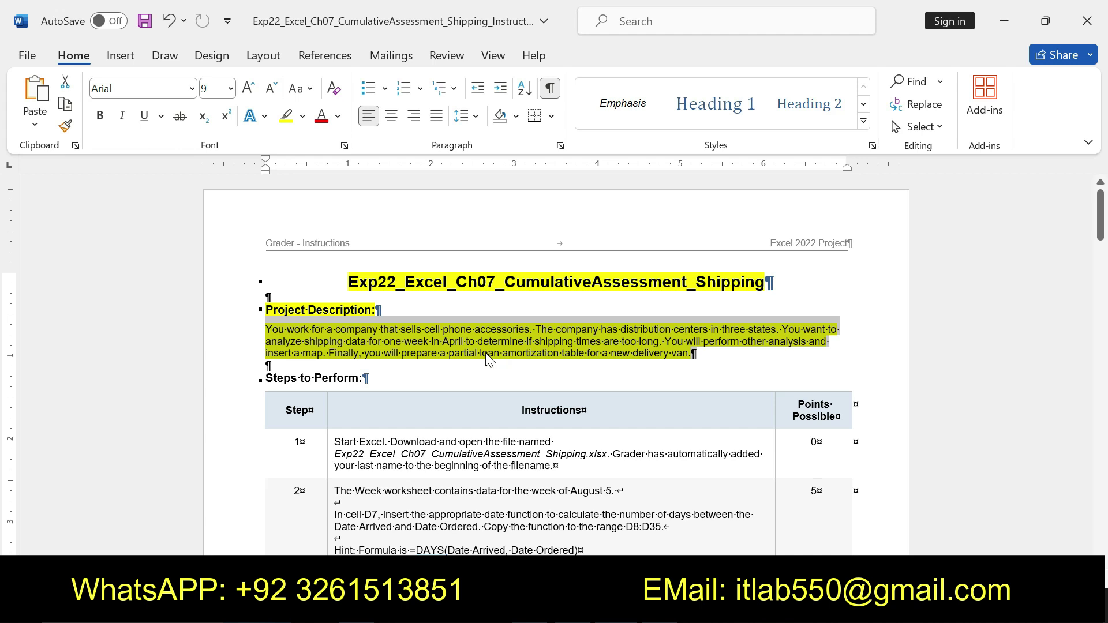
Undo the weekday and Total Days fill in Excel, then the yellow highlights in Word.
key(alt+Tab)
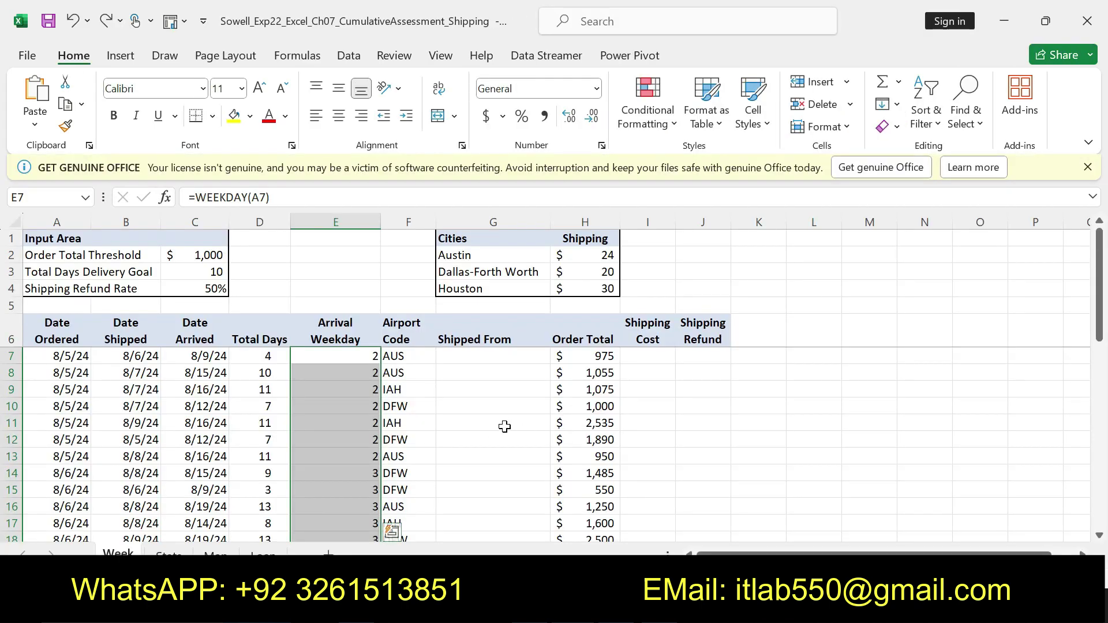
key(ctrl+z)
key(ctrl+z)
key(ctrl+z)
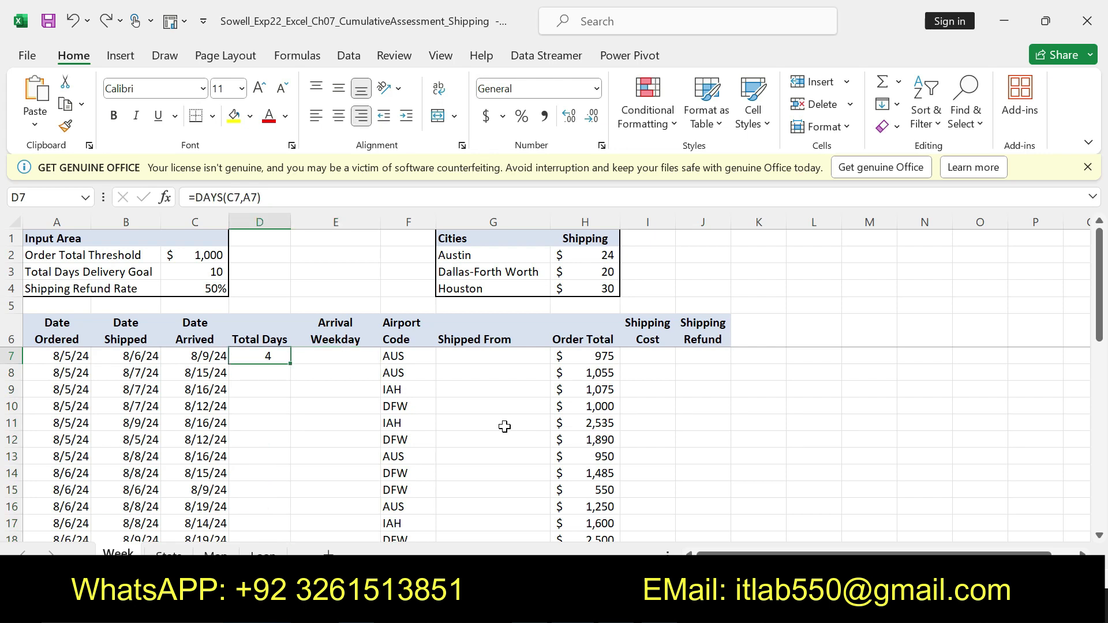
key(alt+Tab)
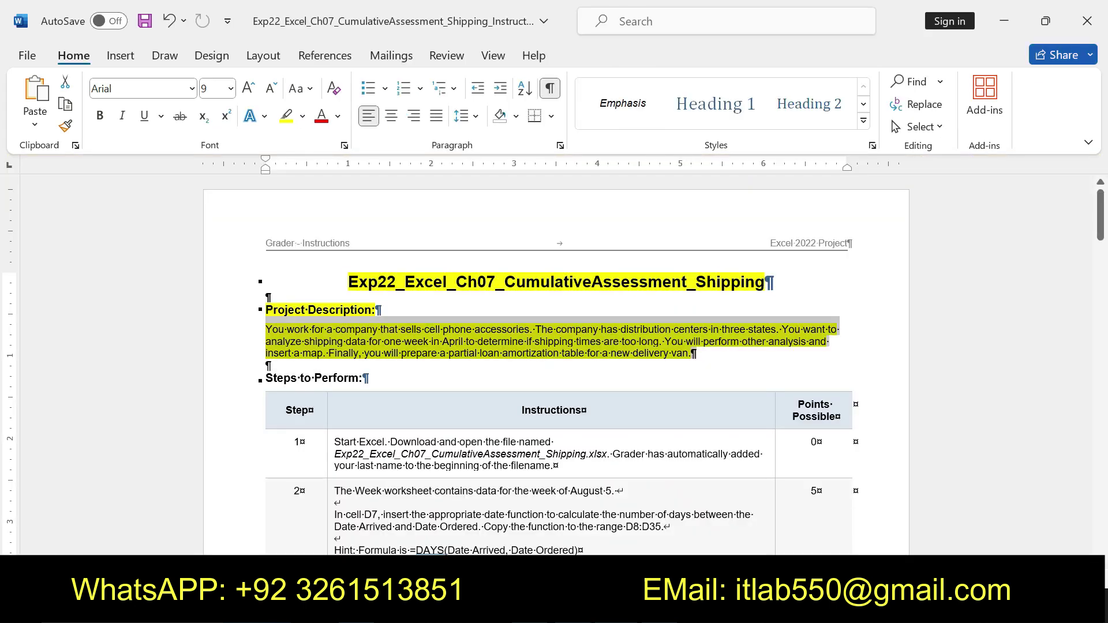
key(ctrl+z)
key(ctrl+z)
key(ctrl+z)
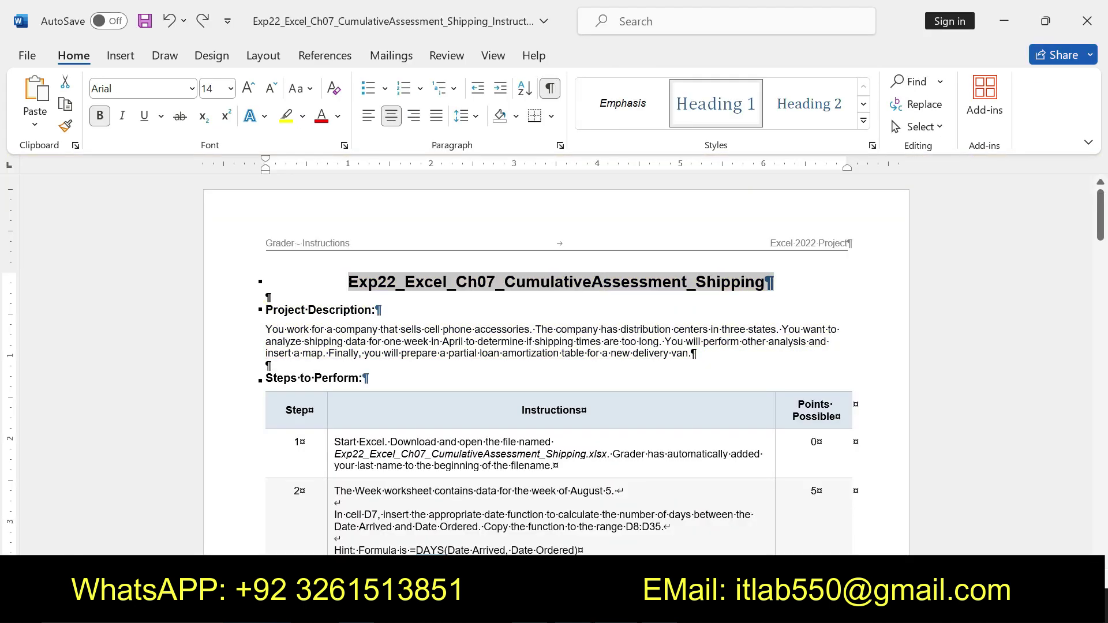
key(ctrl+z)
Make the step 1 instruction text bold with yellow highlighting.
drag(335, 441, 553, 466)
click(569, 434)
click(629, 434)
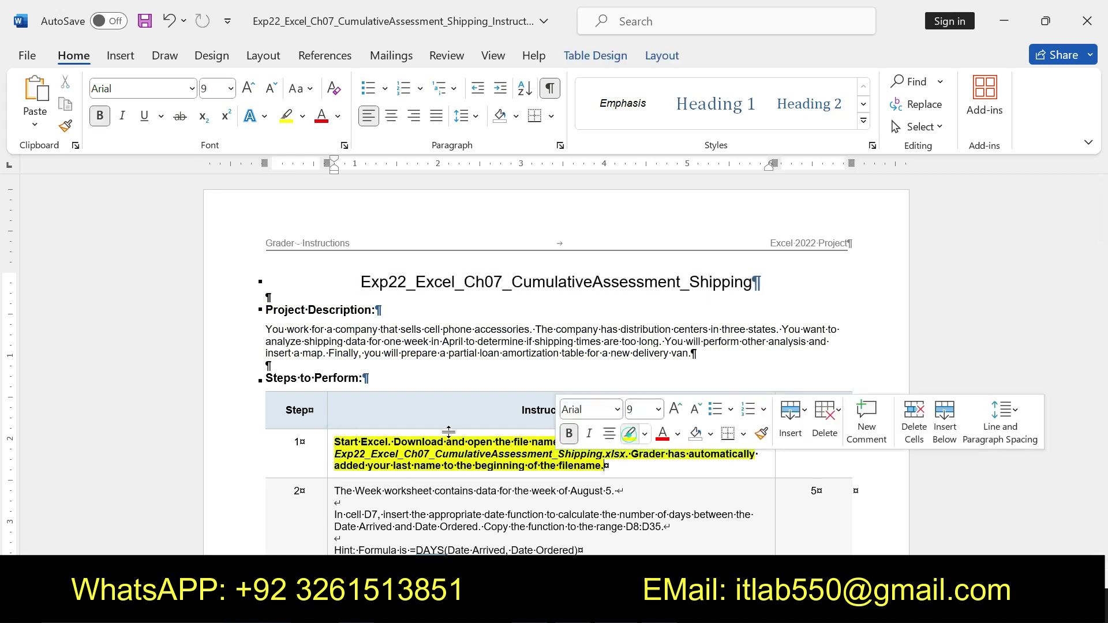
drag(337, 441, 607, 466)
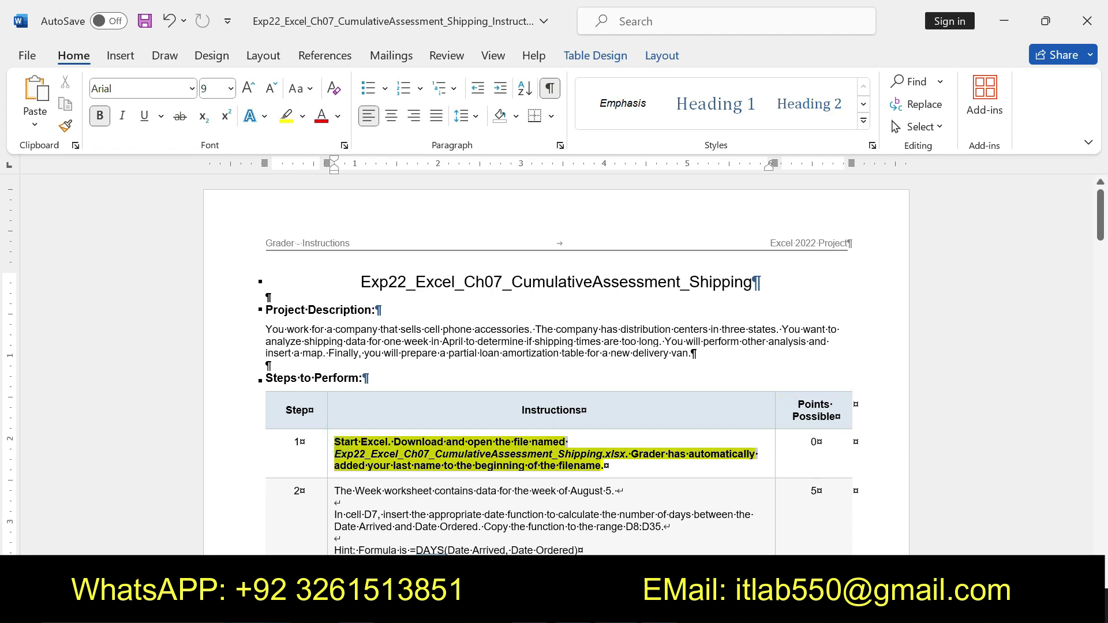
click(363, 475)
double_click(341, 442)
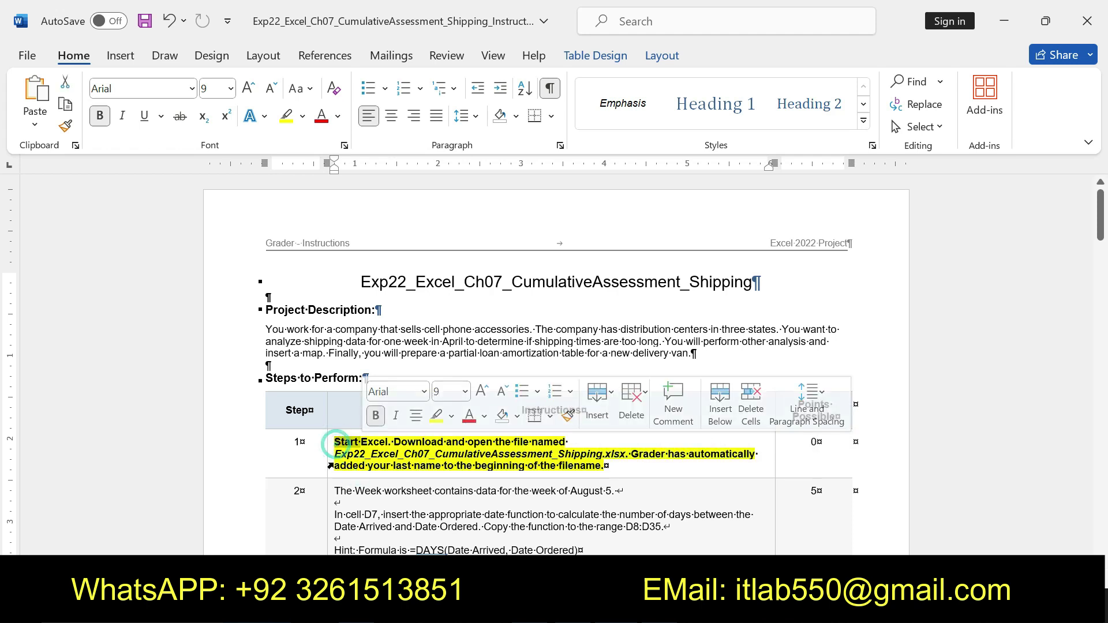
drag(336, 443, 527, 466)
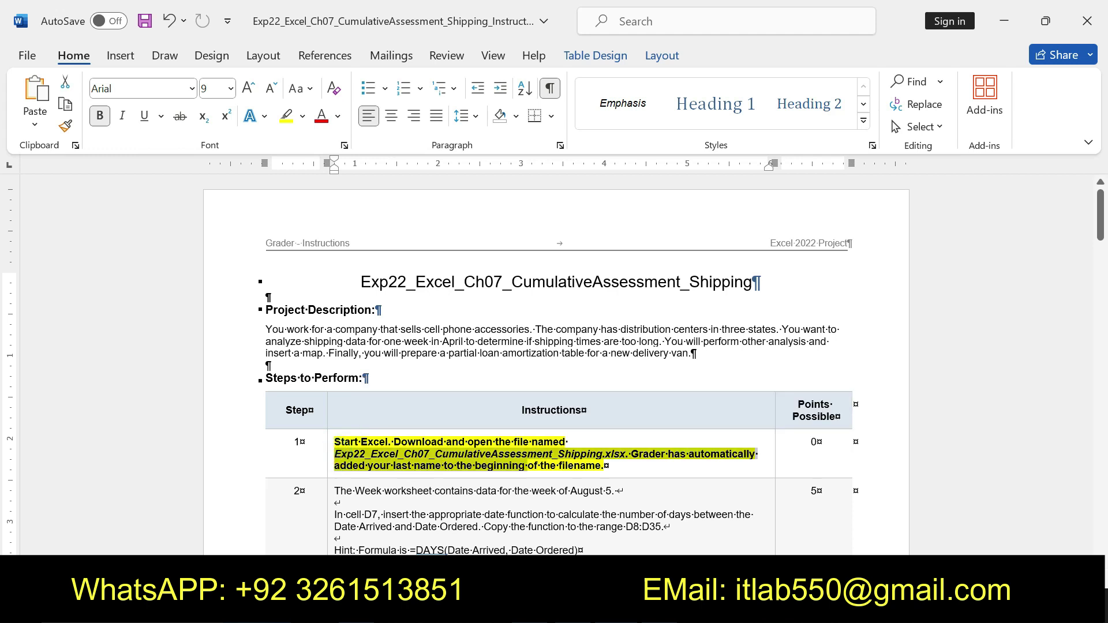
drag(335, 454, 602, 455)
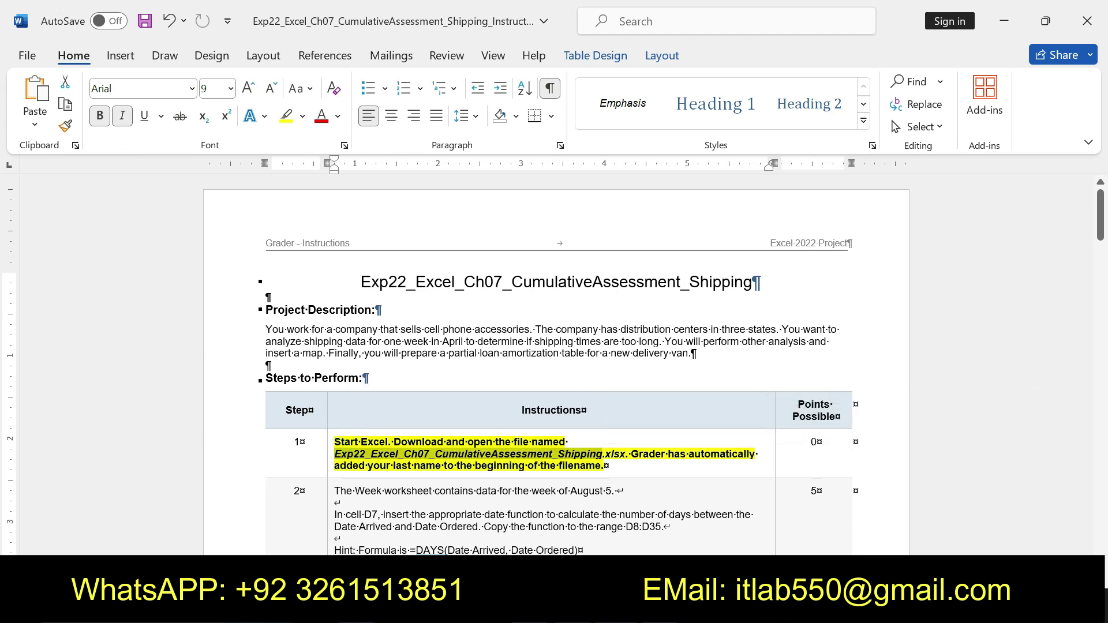
Undo the DAYS formula in Excel's D7 and step 1's formatting in Word.
key(alt+Tab)
key(ctrl+z)
key(alt+Tab)
key(ctrl+z)
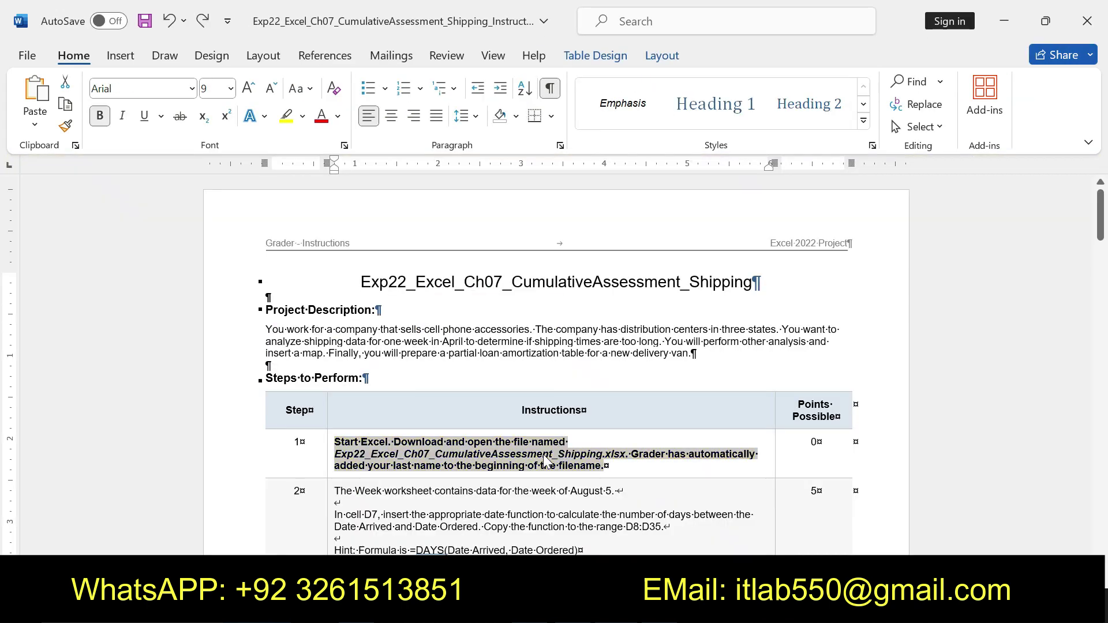
key(ctrl+z)
Make step 2 bold with yellow highlight and select its D7 and D8:D35 text.
drag(1101, 215, 1101, 227)
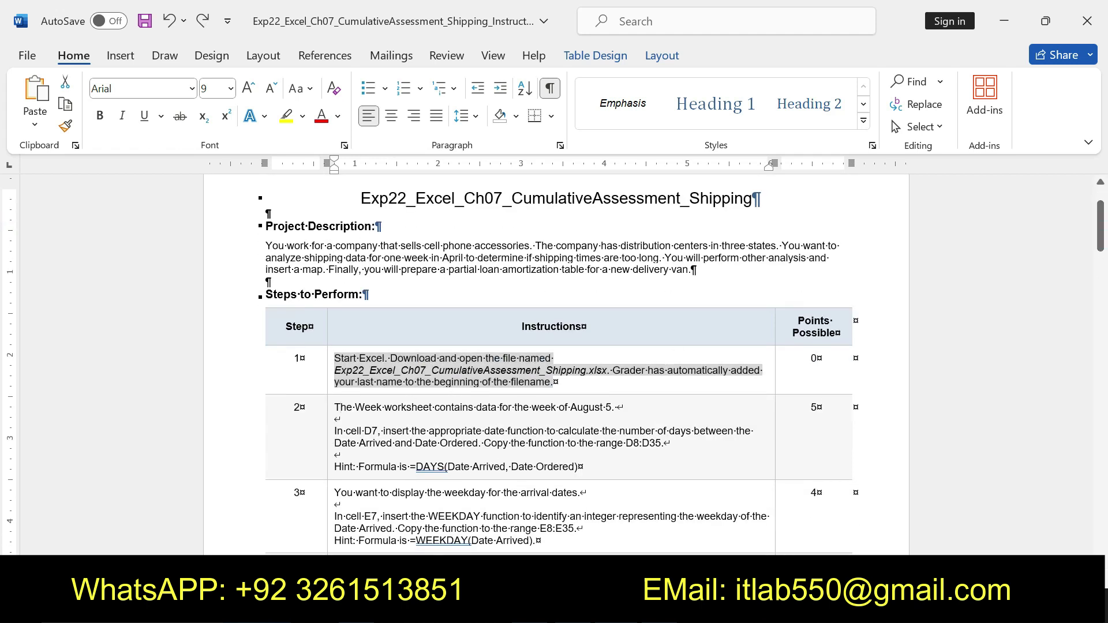
drag(335, 407, 580, 467)
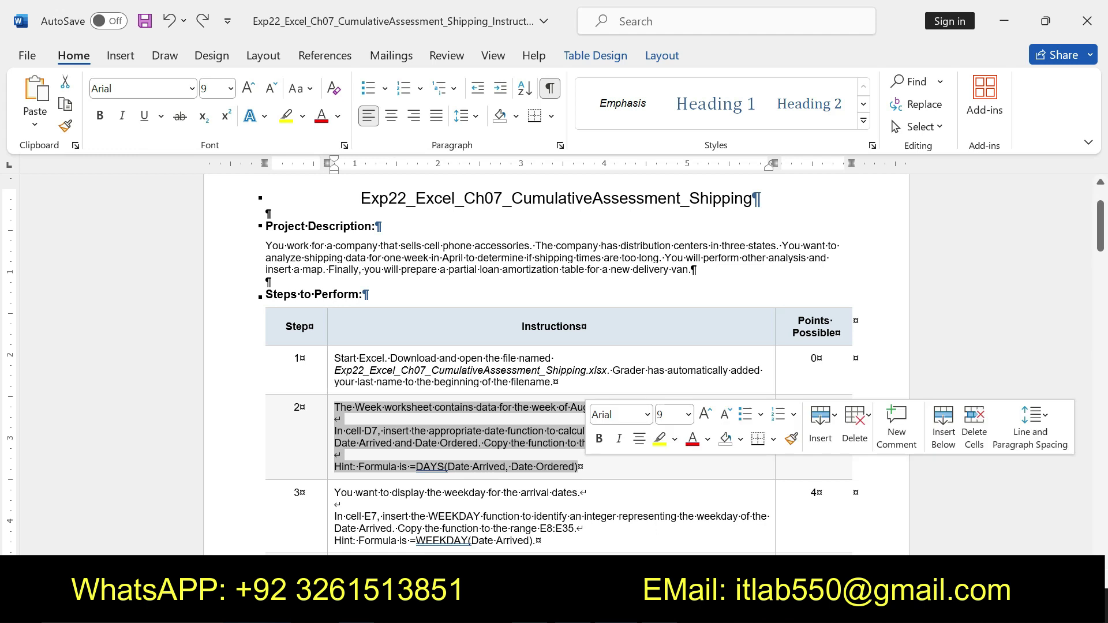
click(600, 439)
click(658, 440)
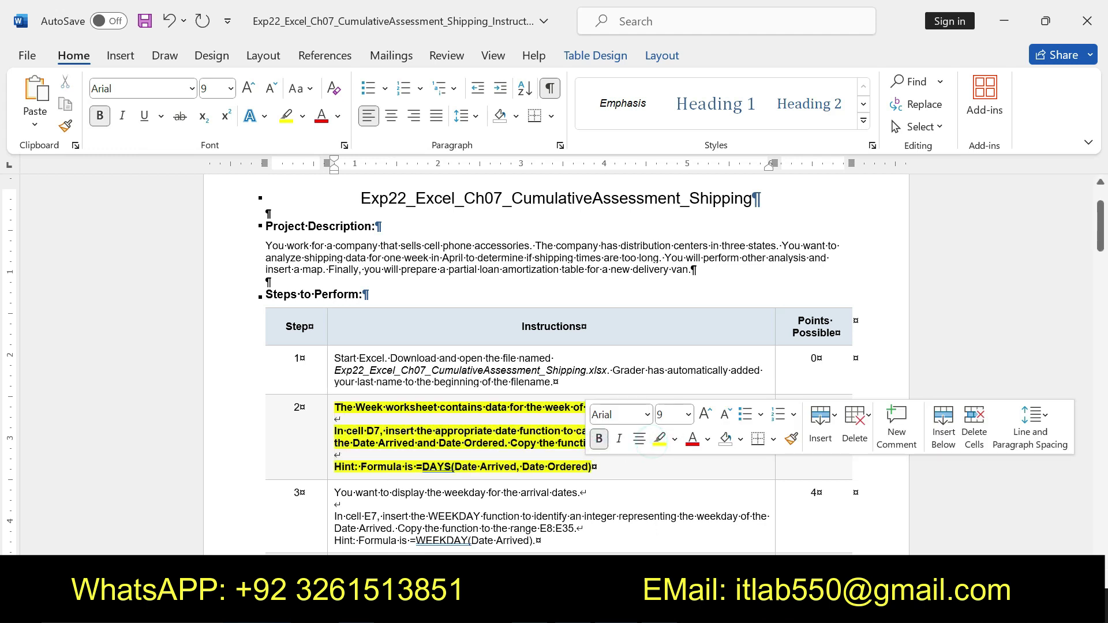
drag(335, 431, 623, 433)
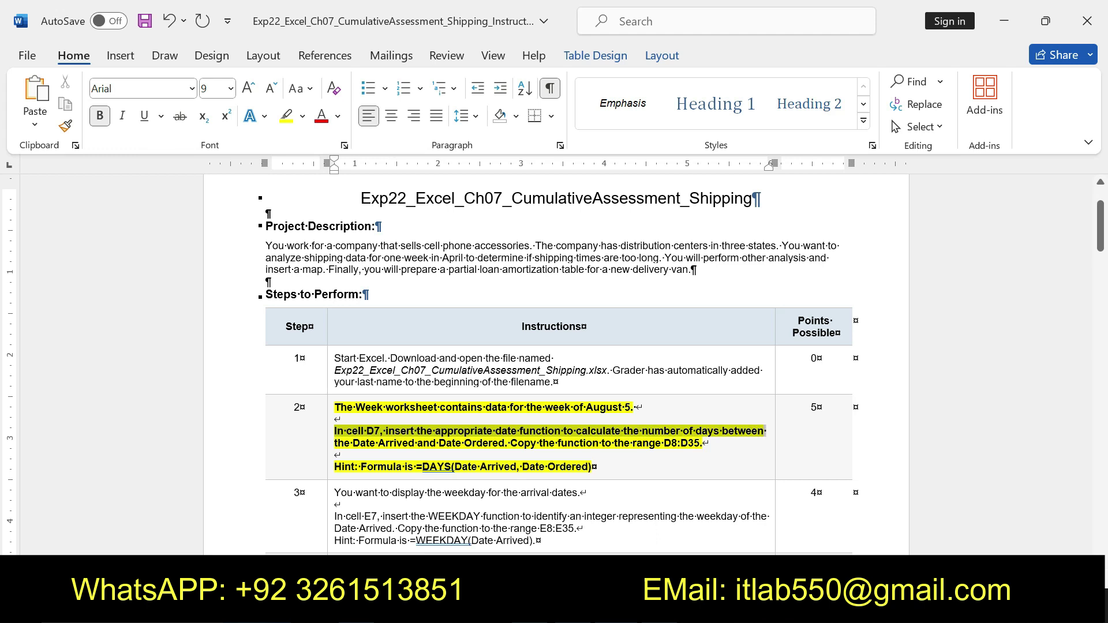
drag(622, 433, 712, 444)
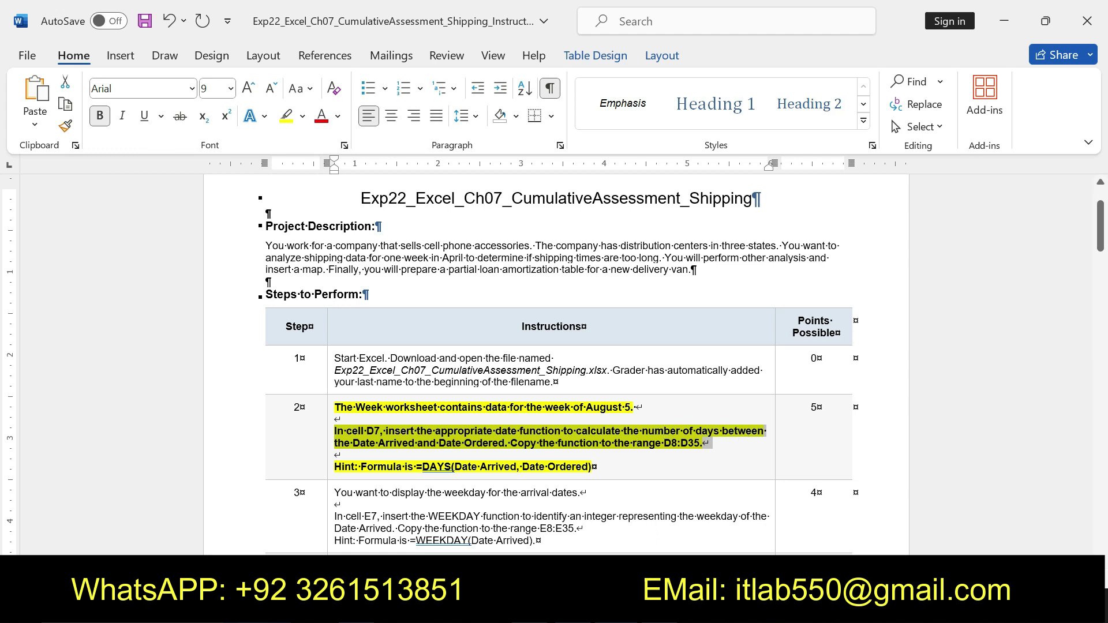
key(alt+Tab)
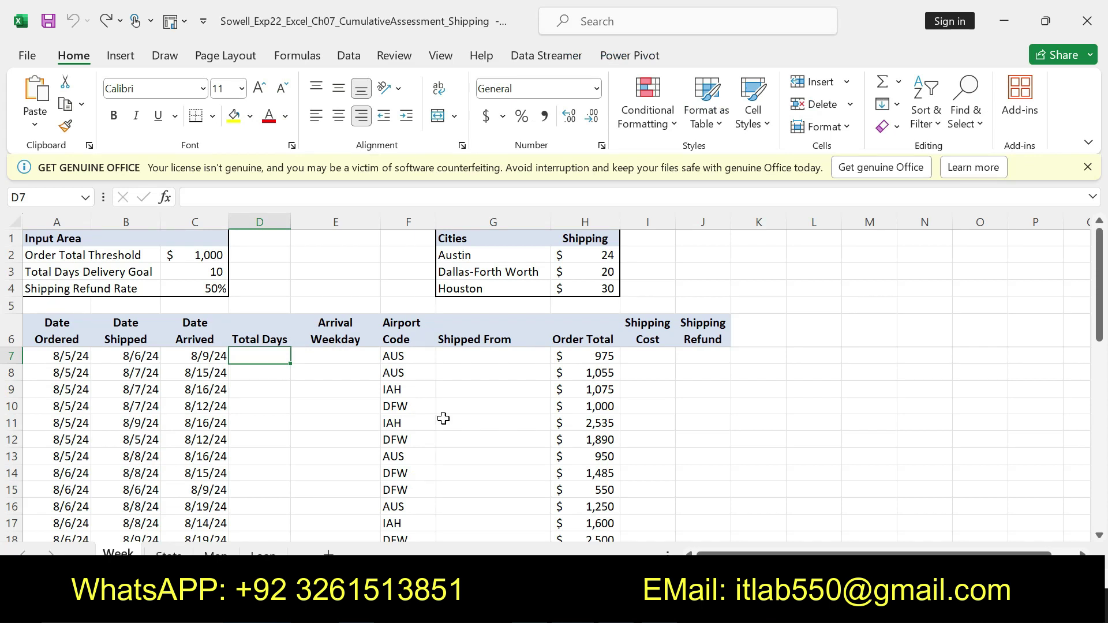
key(alt+Tab)
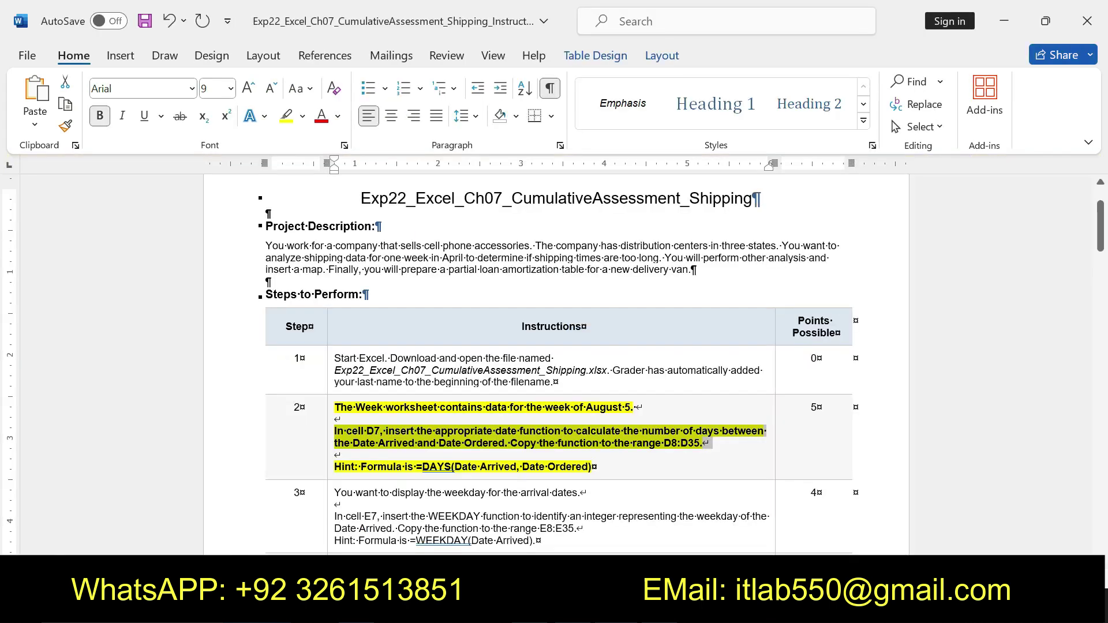
click(384, 438)
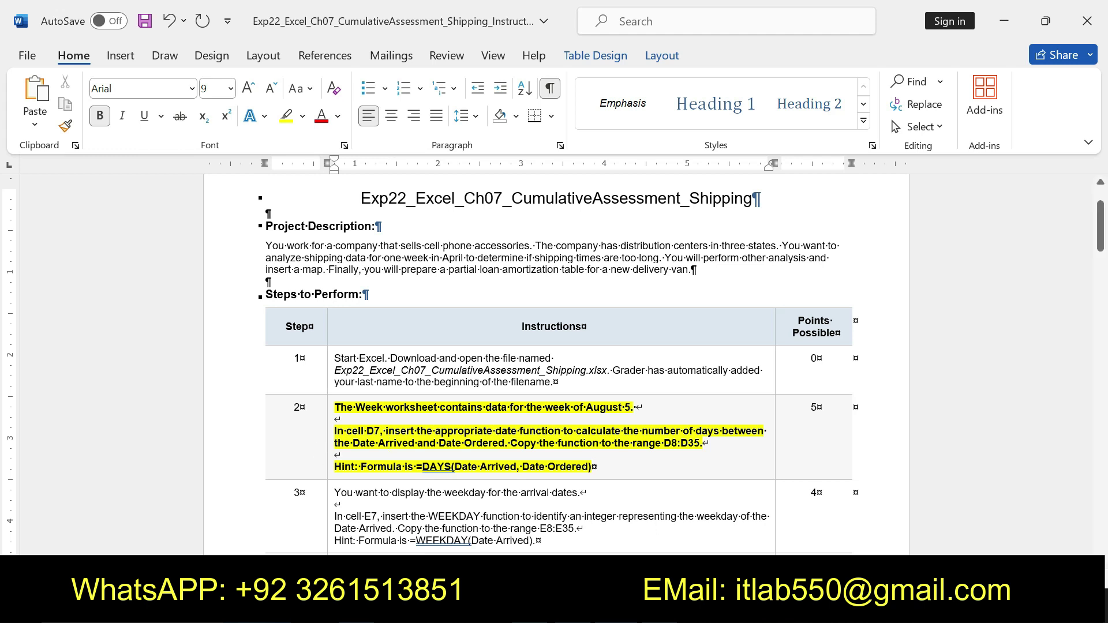
drag(416, 466, 592, 467)
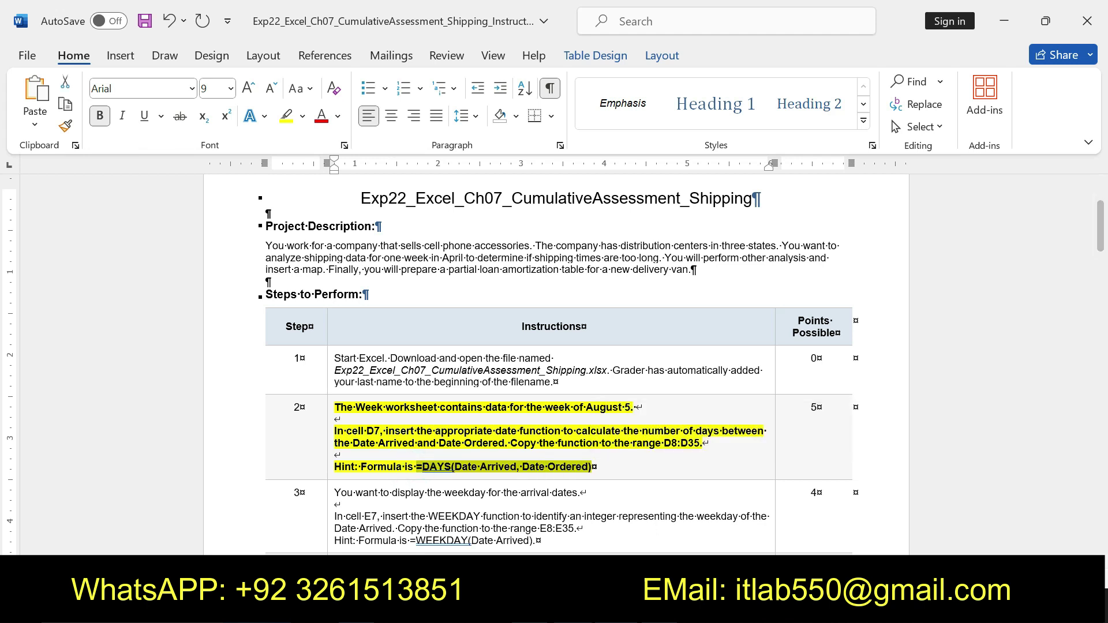
key(alt+Tab)
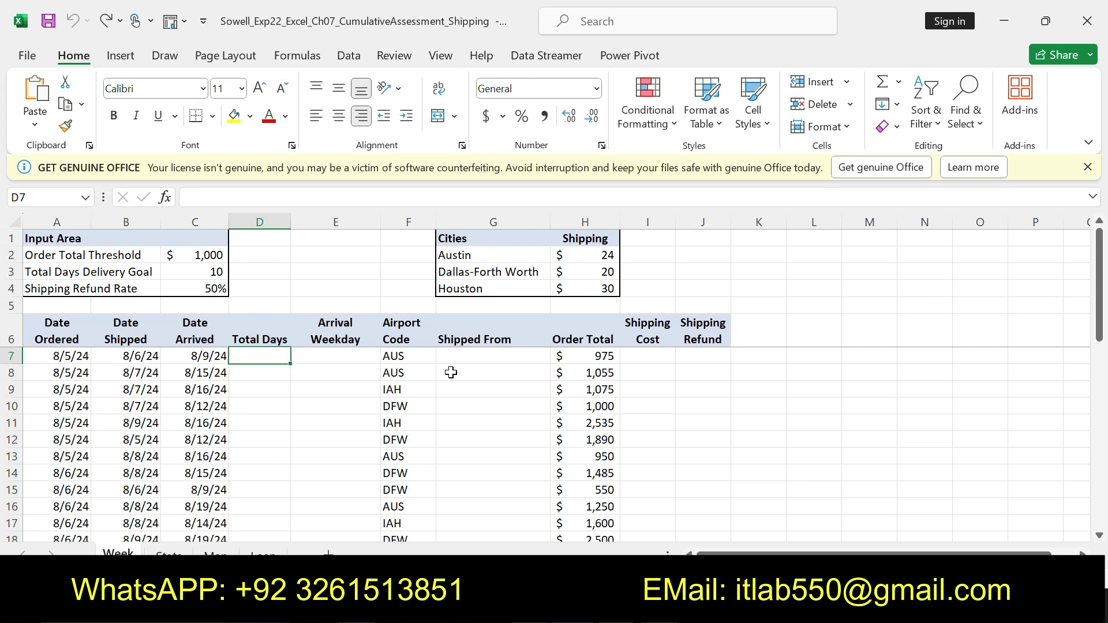
Enter =WEEKDAY(A7) in cell D7.
text(=w)
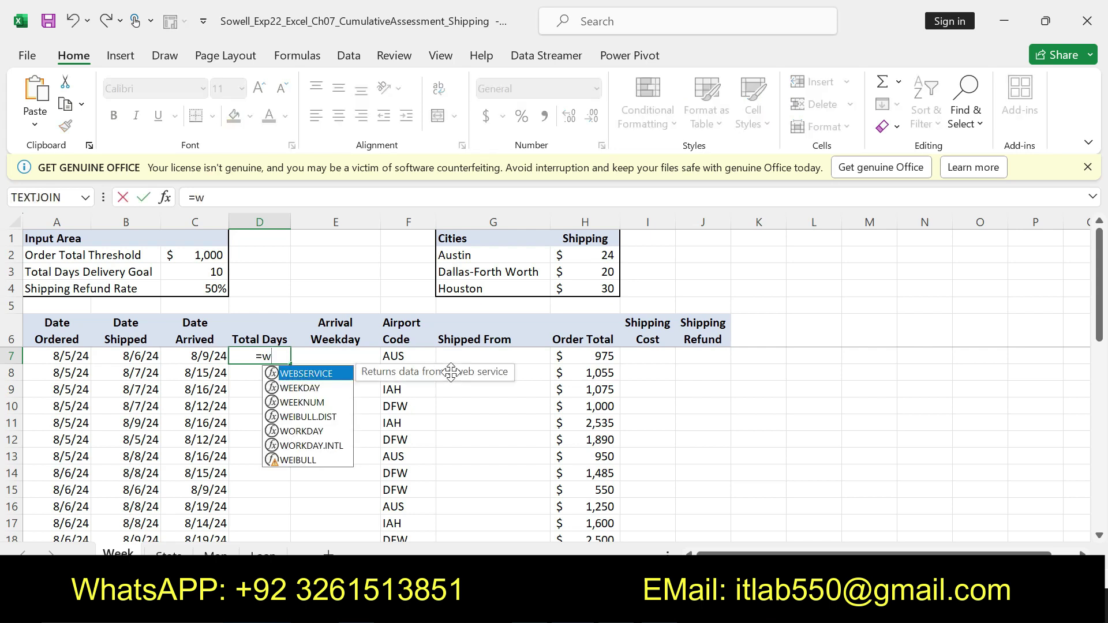
text(ee)
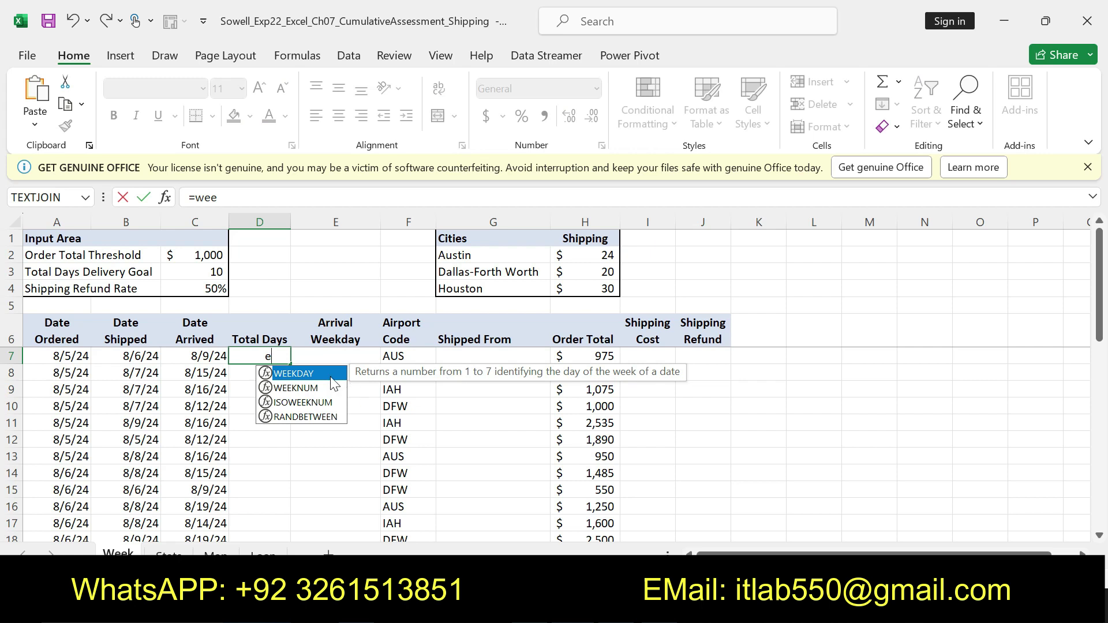
double_click(328, 373)
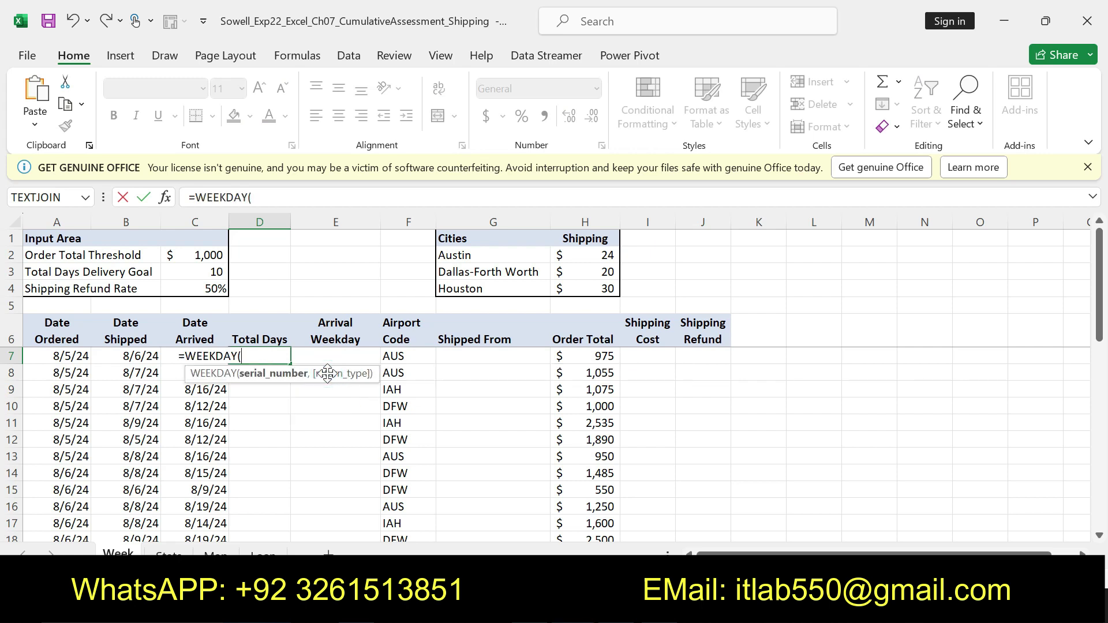
text(a)
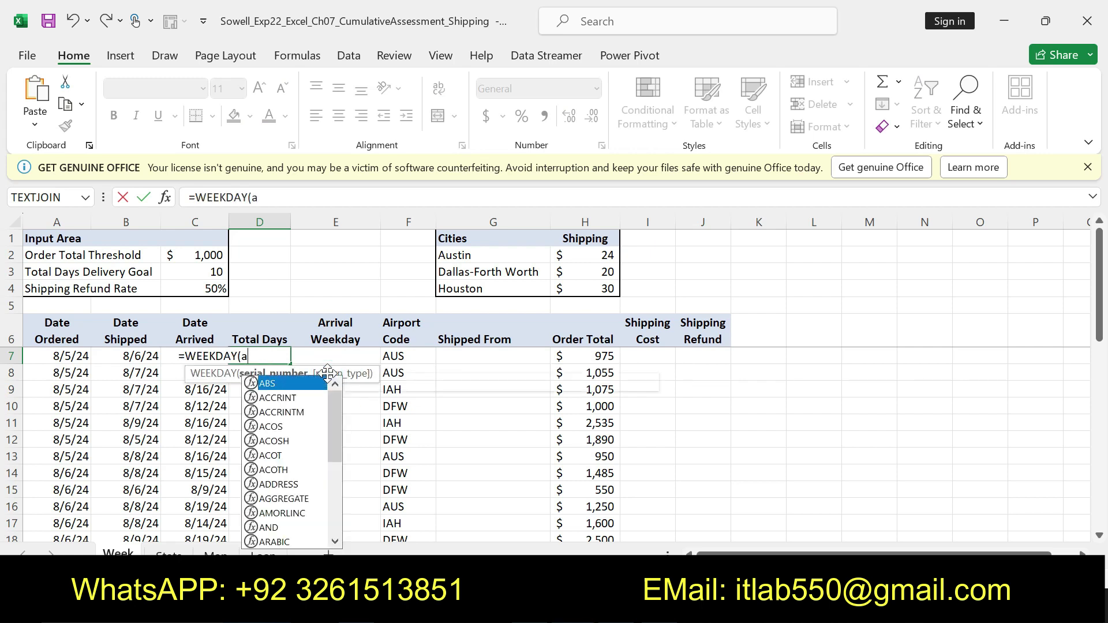
text(7)
key(BackSpace)
key(BackSpace)
text(A)
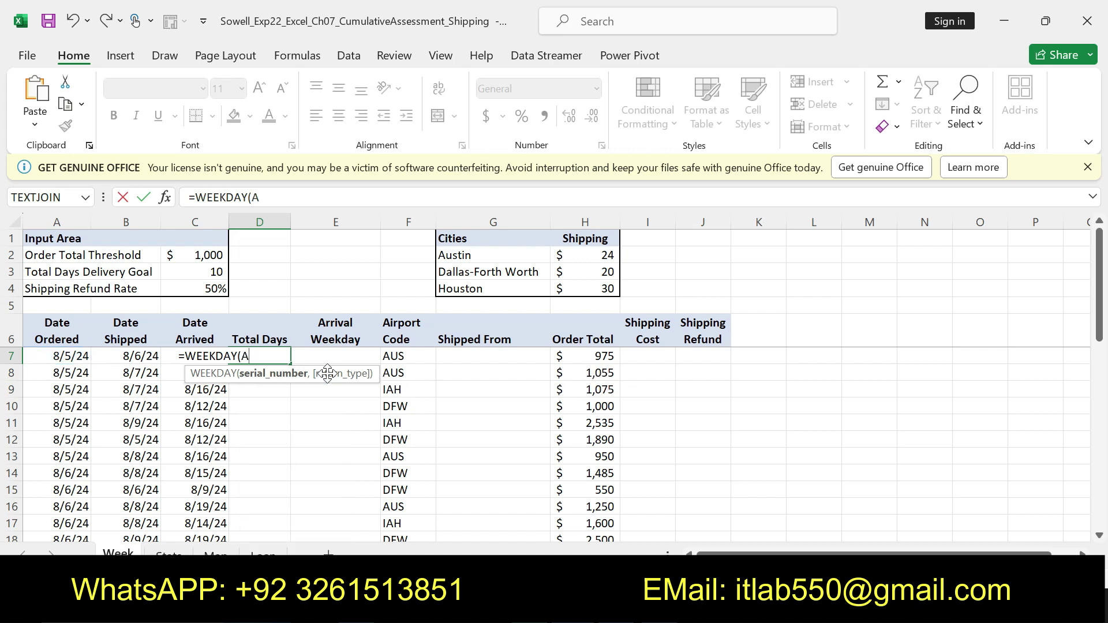
text(7))
key(Return)
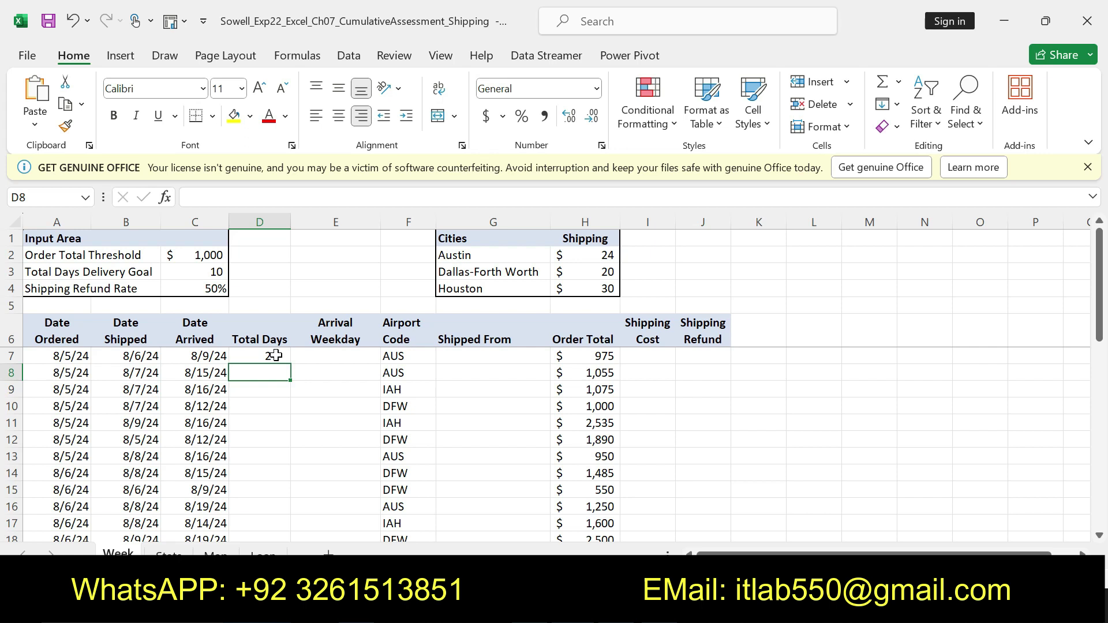
Edit D7 to =WEEKDAY(C7,A7), which returns #NUM!
click(274, 356)
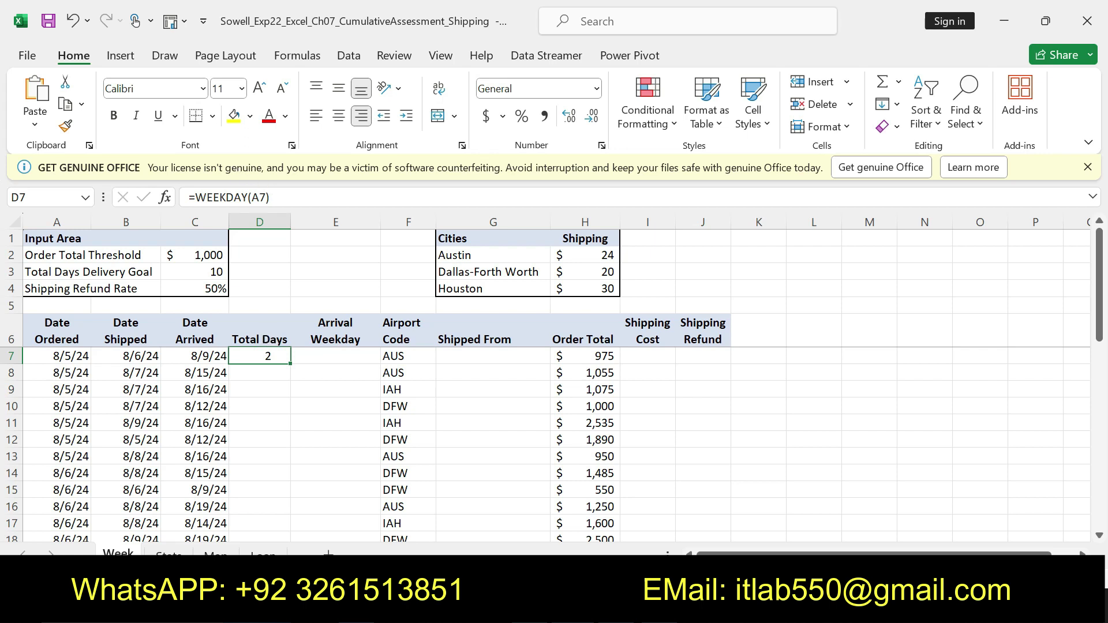
click(252, 197)
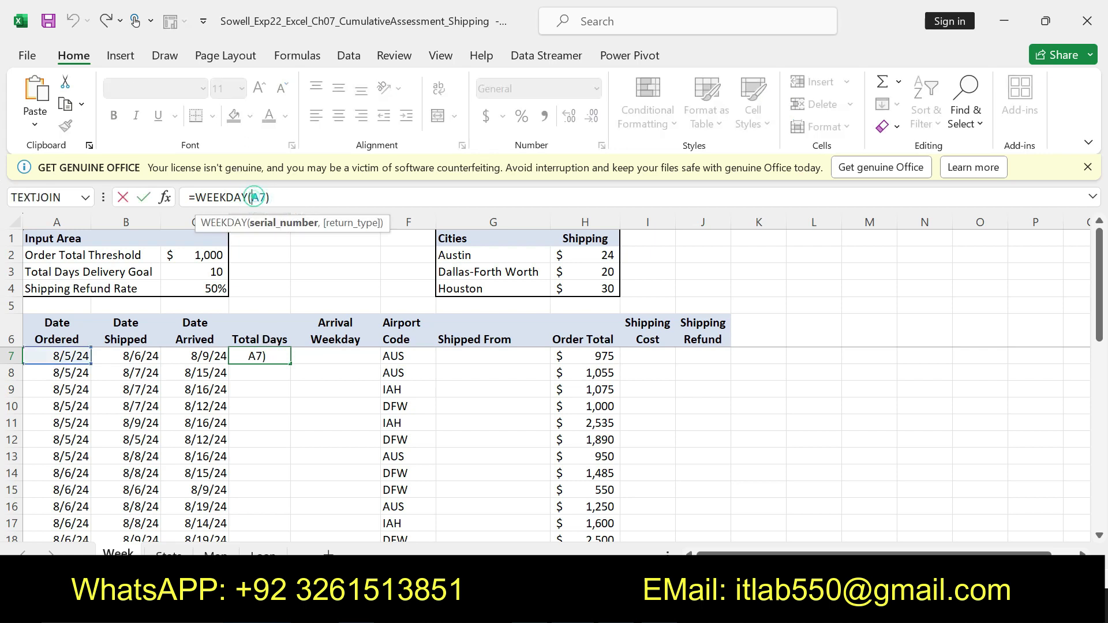
click(199, 356)
text(,)
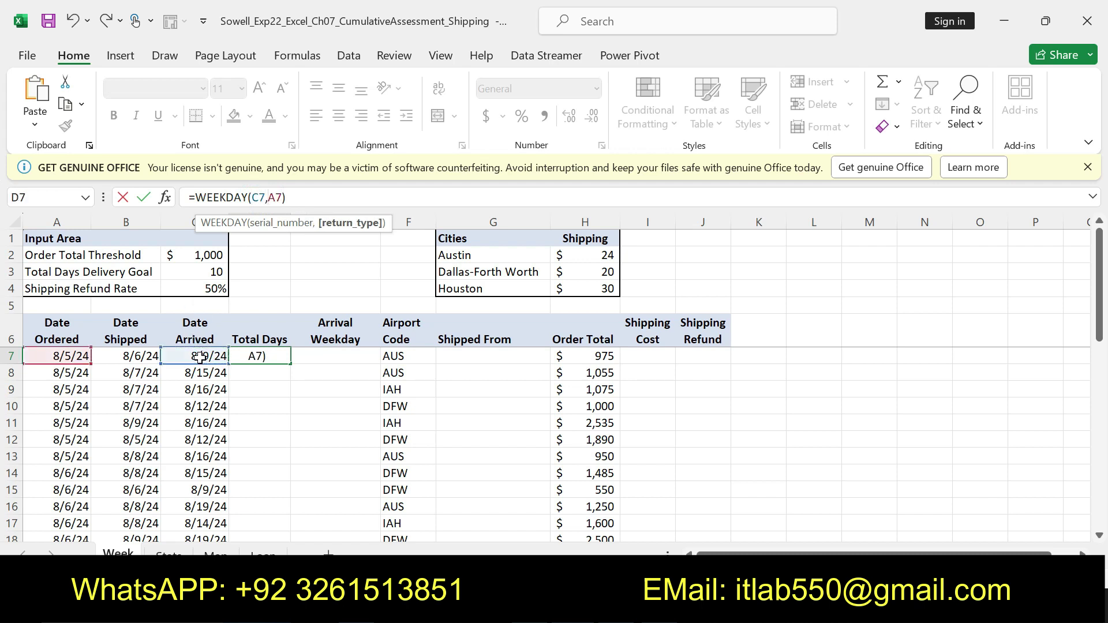
click(309, 200)
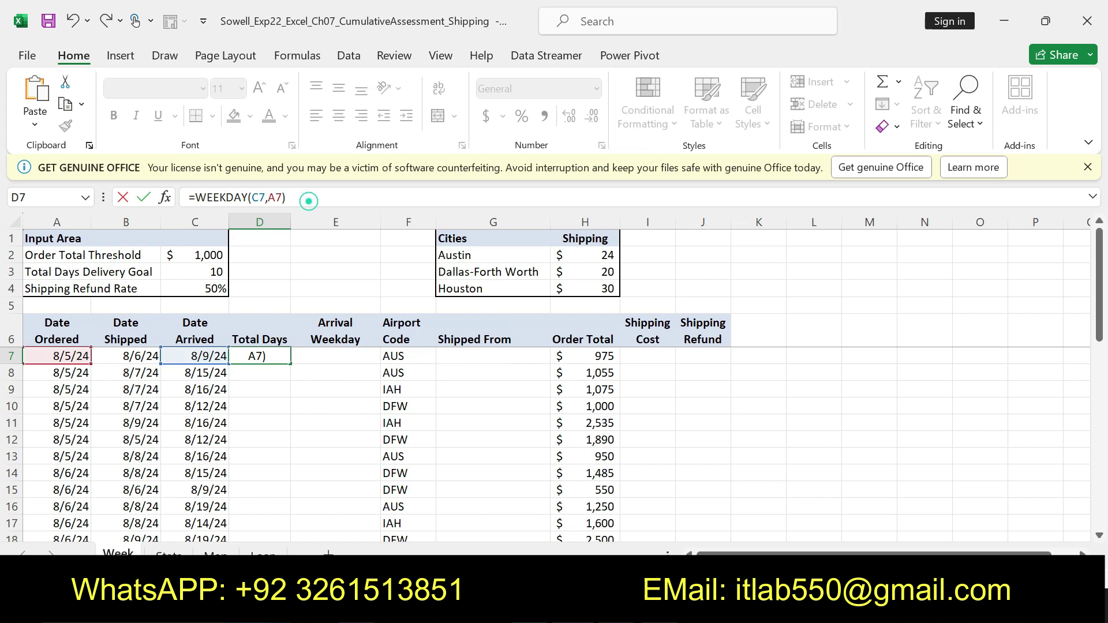
key(Return)
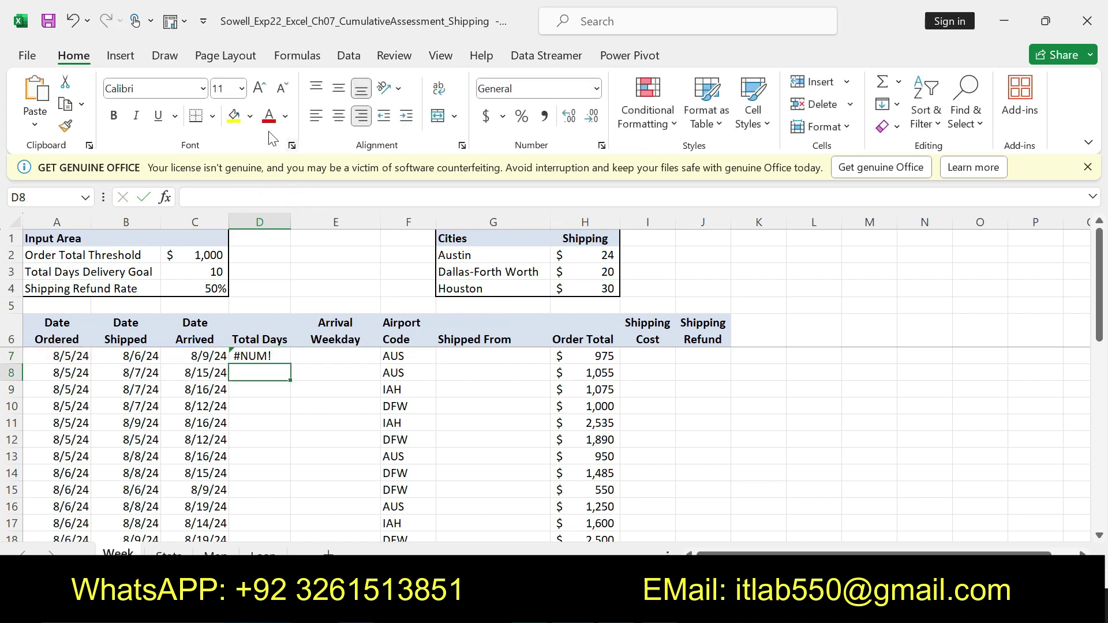
click(261, 356)
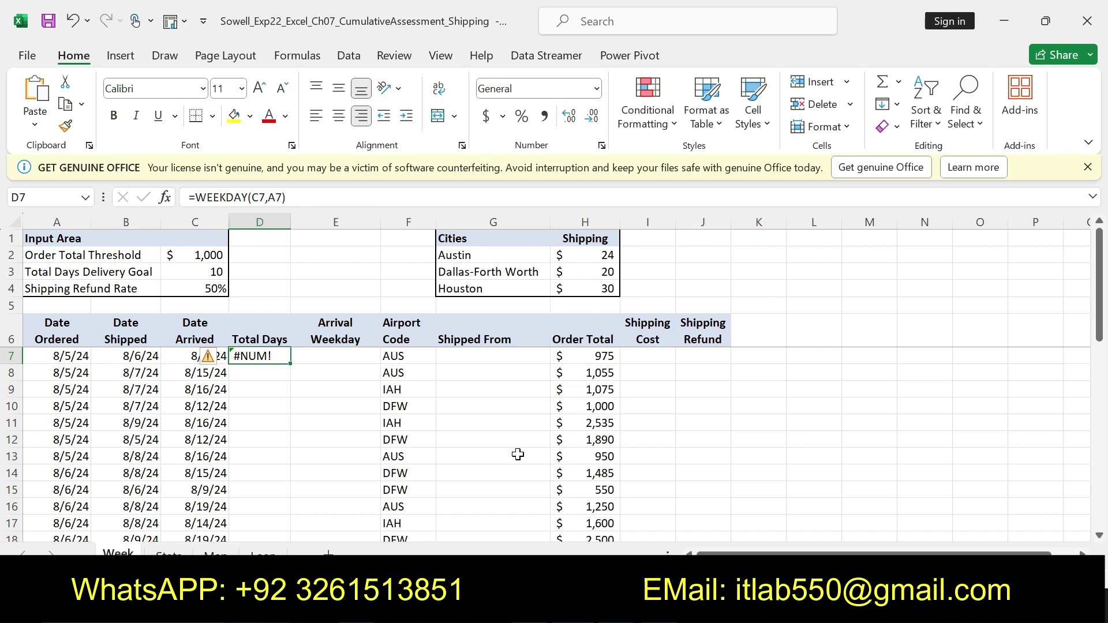
key(alt+Tab)
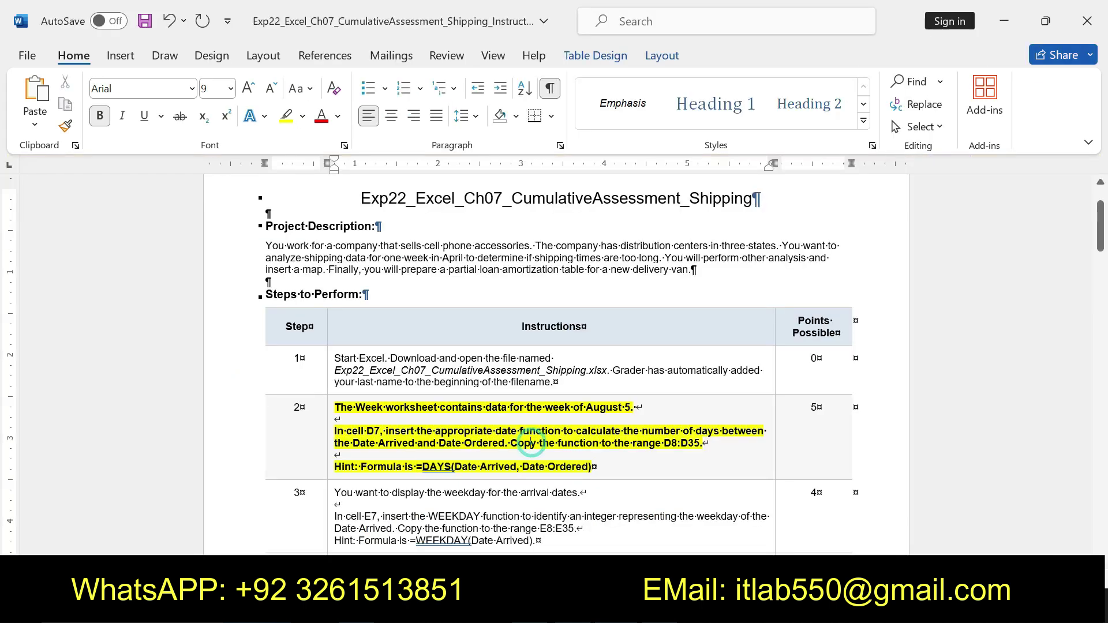
Select the DAYS hint formula in the Word instructions.
drag(423, 466, 439, 496)
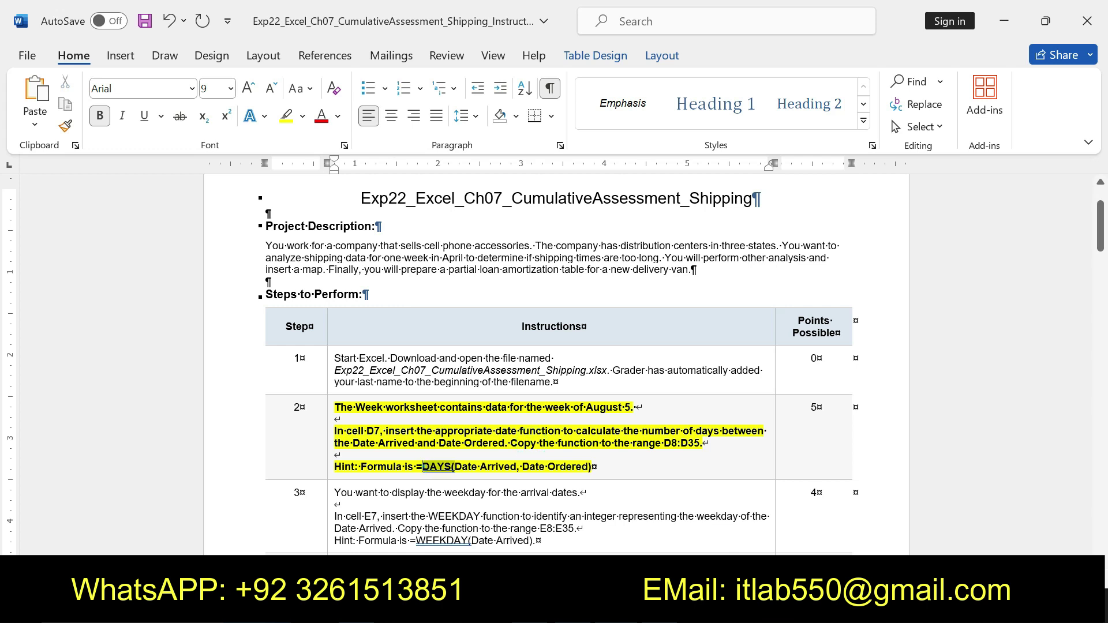
click(576, 478)
drag(423, 466, 591, 466)
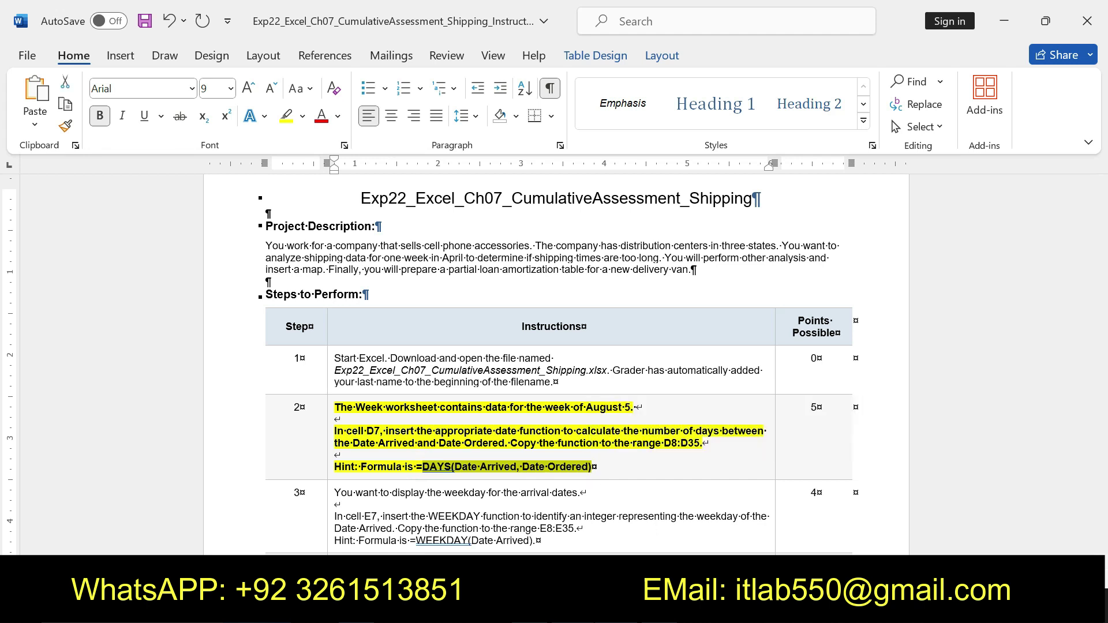
key(alt+Tab)
Change D7 to =DAYS(C7,A7), returning 4, and fill it down Total Days.
click(220, 198)
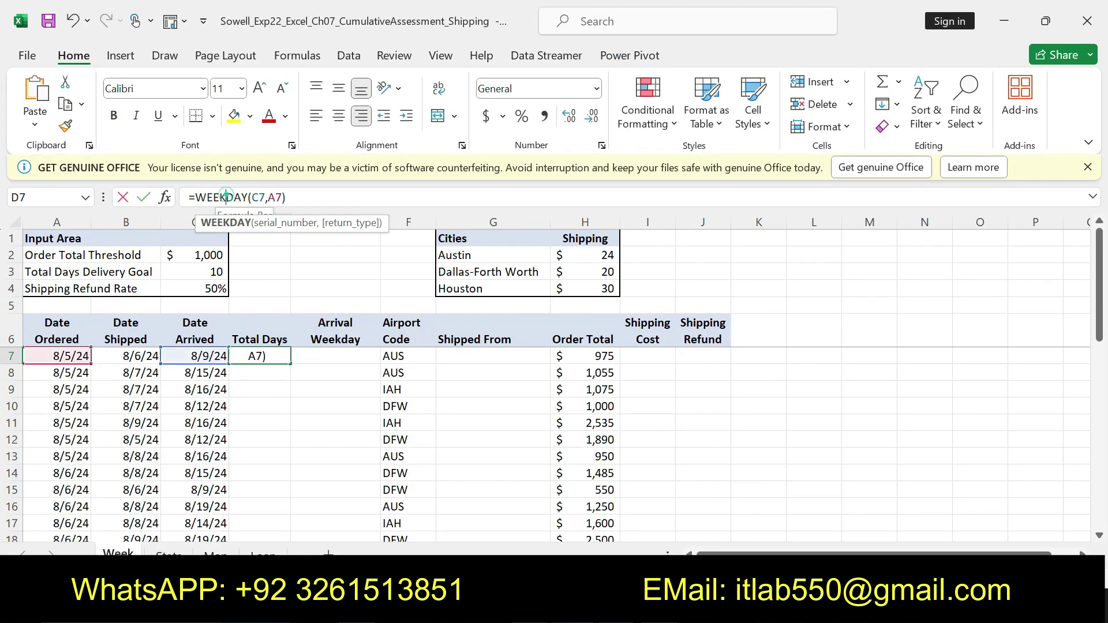
key(BackSpace)
key(BackSpace)
key(BackSpace)
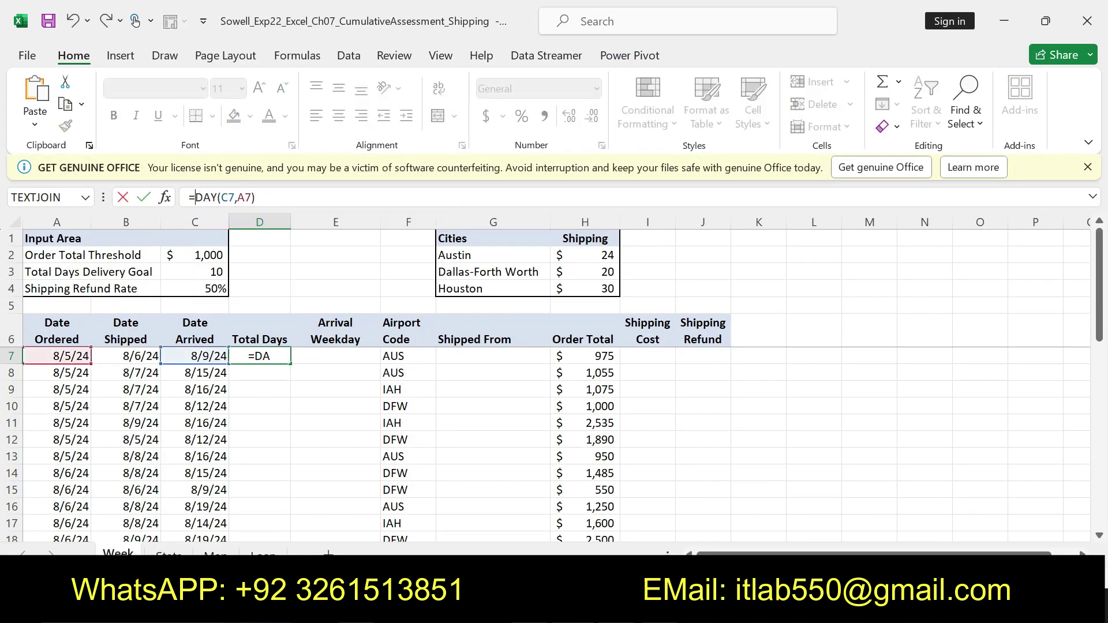
click(260, 201)
key(Return)
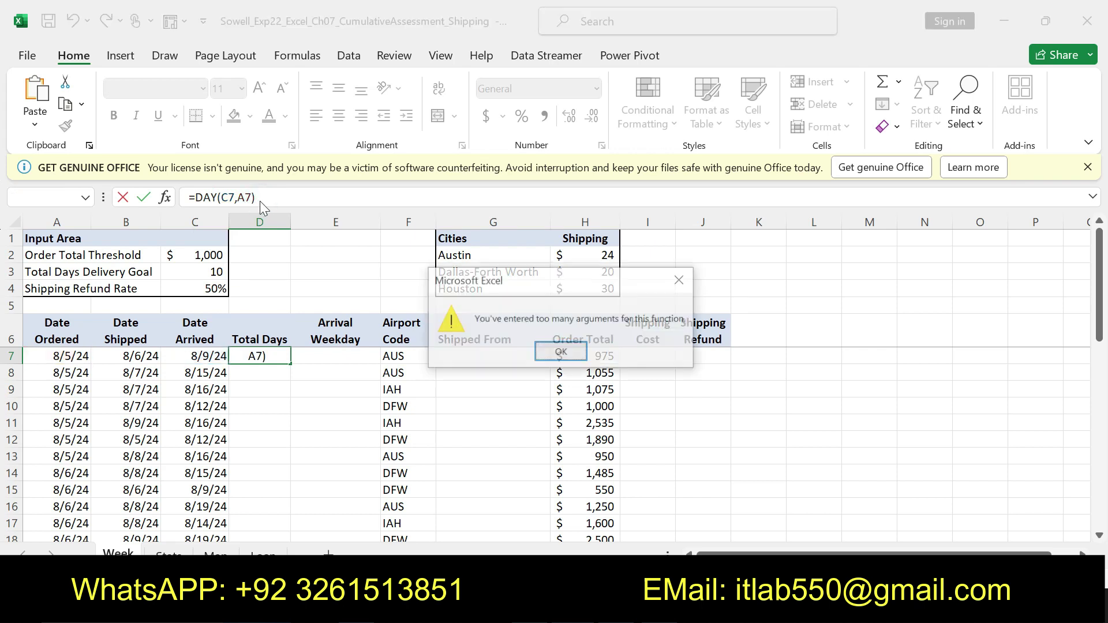
click(672, 279)
click(224, 197)
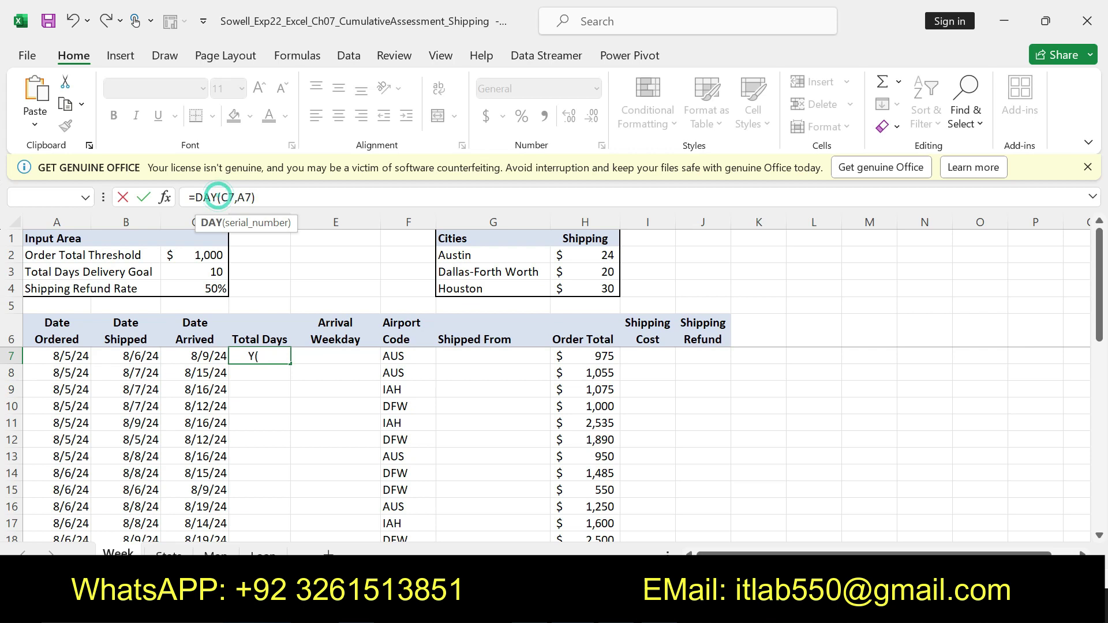
text(S)
click(233, 231)
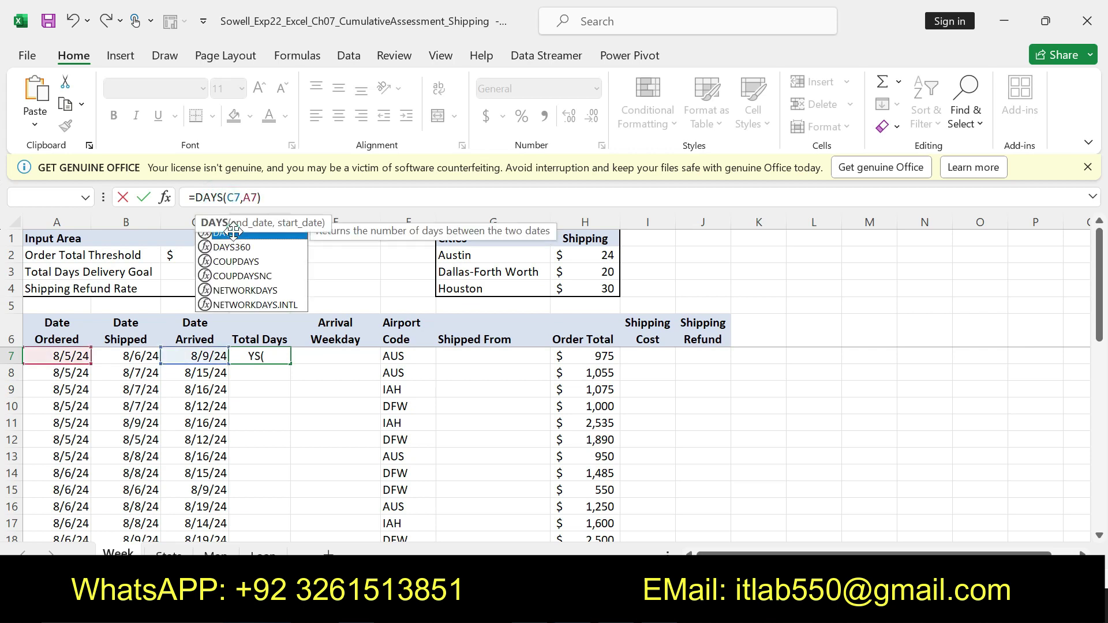
click(292, 190)
key(Return)
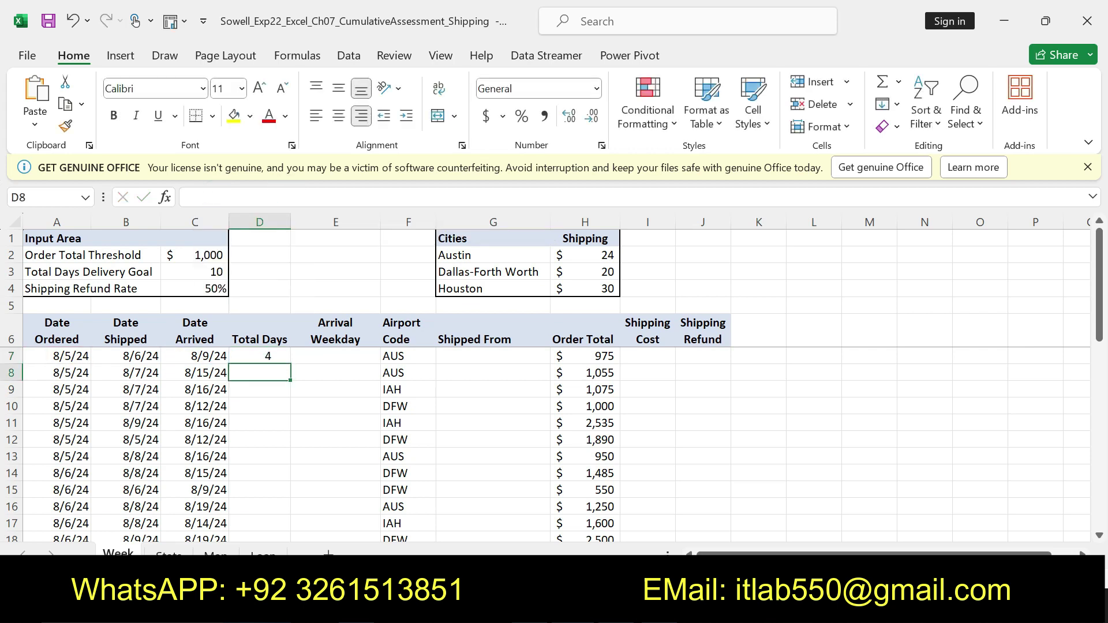
click(278, 356)
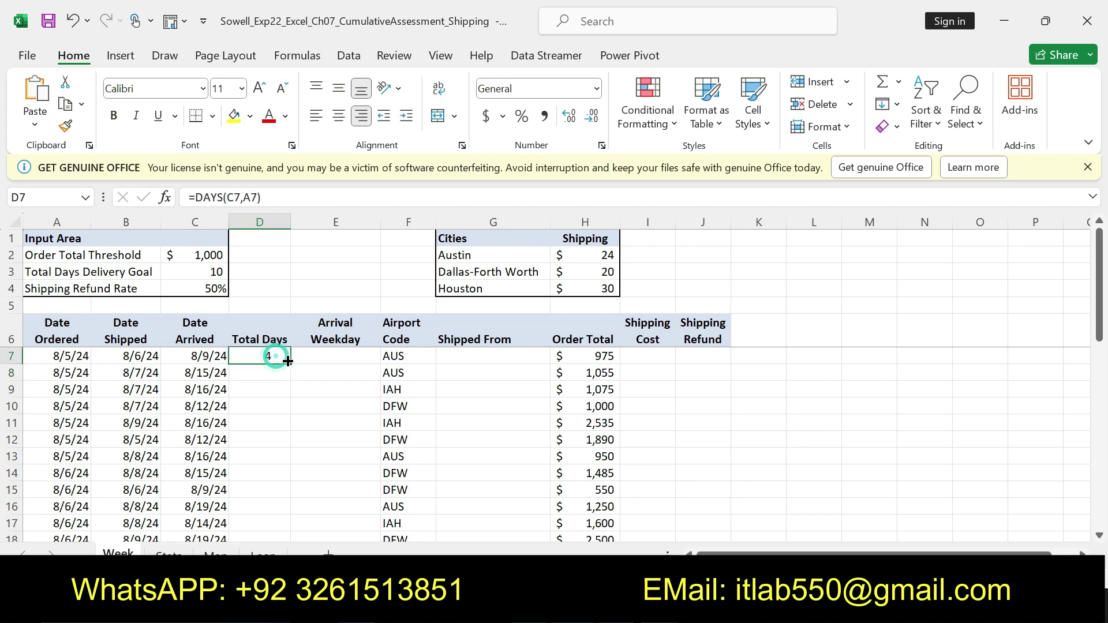
double_click(289, 366)
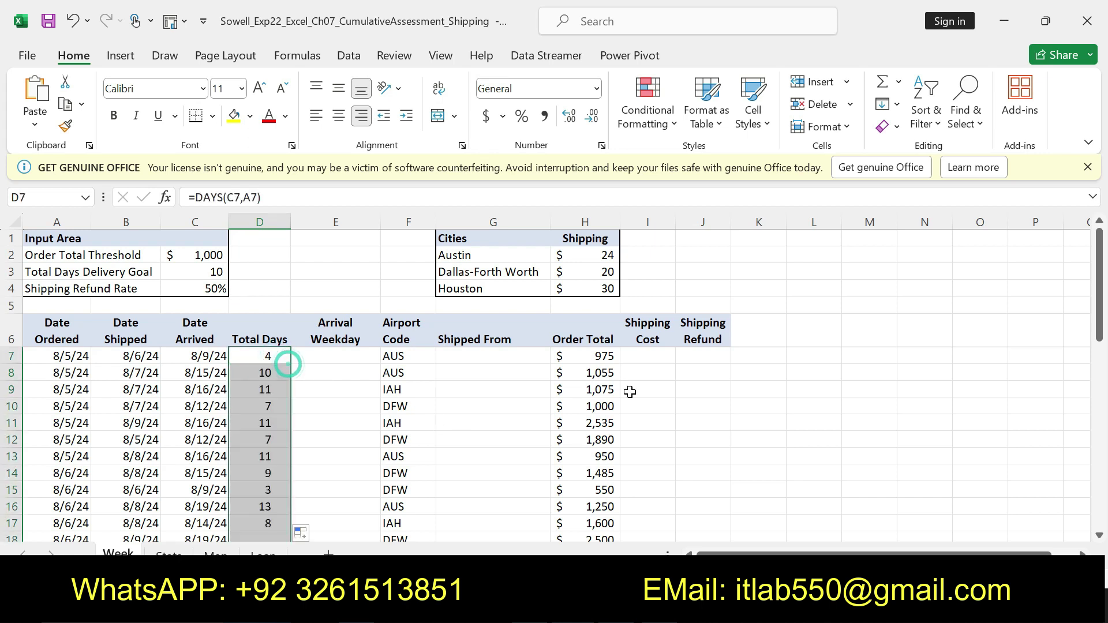
Bold and yellow-highlight step 3's text about inserting WEEKDAY in cell E7.
key(alt+Tab)
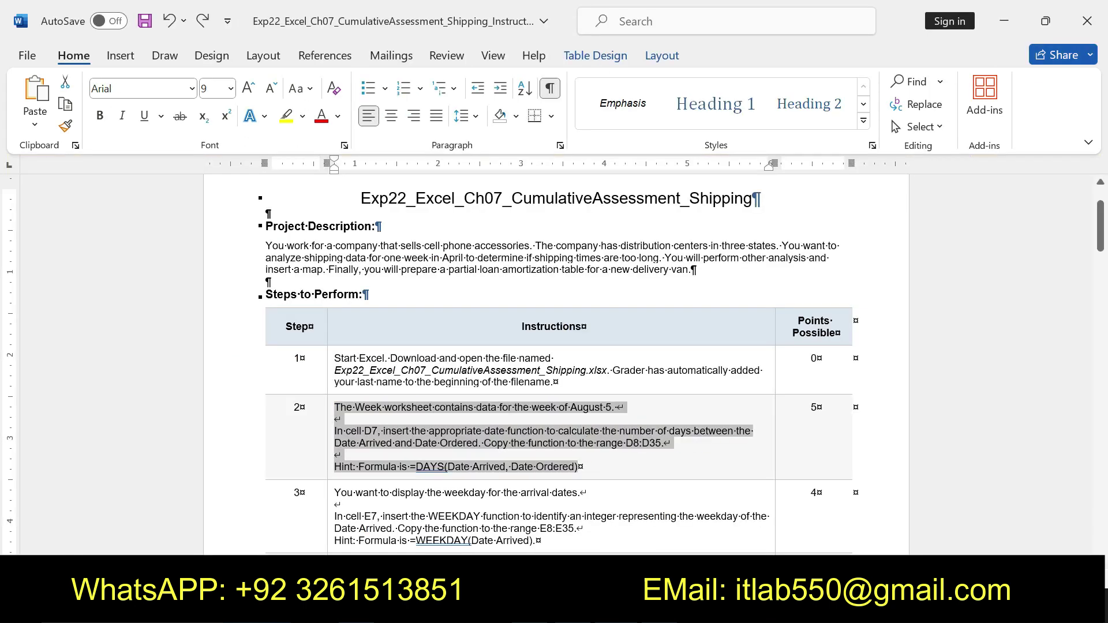
scroll(555, 364, down, 3)
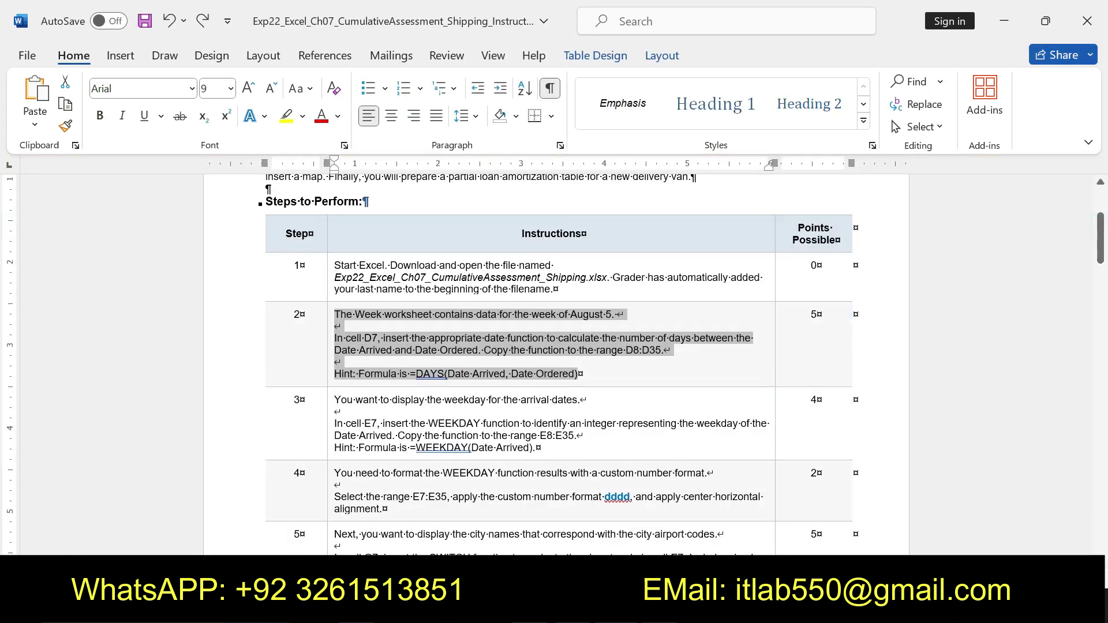
drag(334, 399, 530, 448)
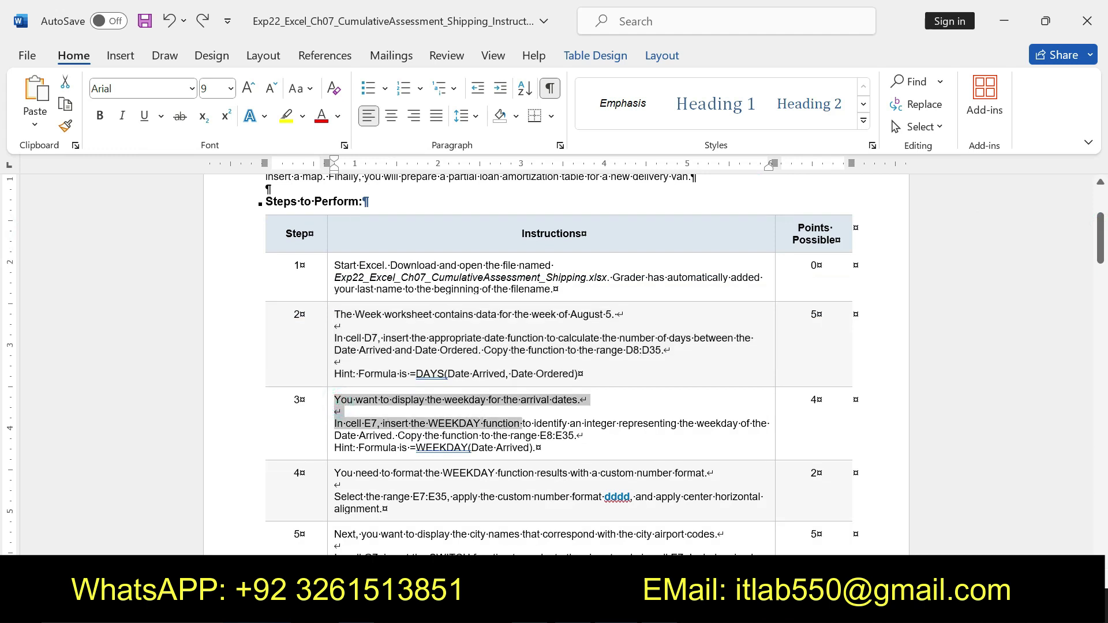
click(547, 420)
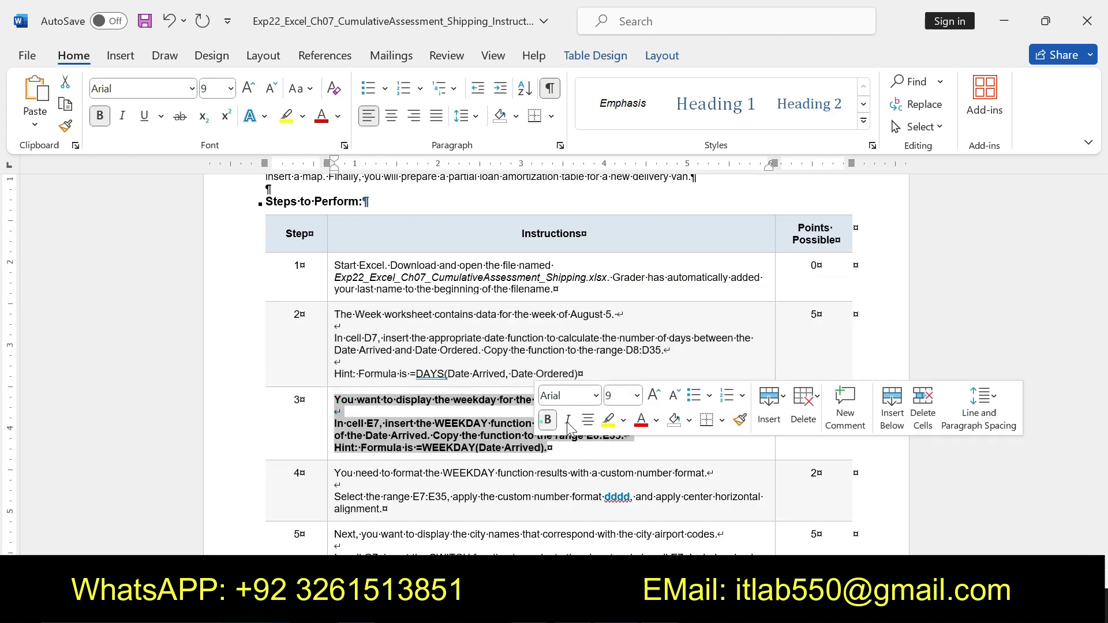
click(604, 424)
mouse_move(335, 399)
mouse_down()
mouse_move(534, 425)
mouse_move(453, 456)
mouse_up()
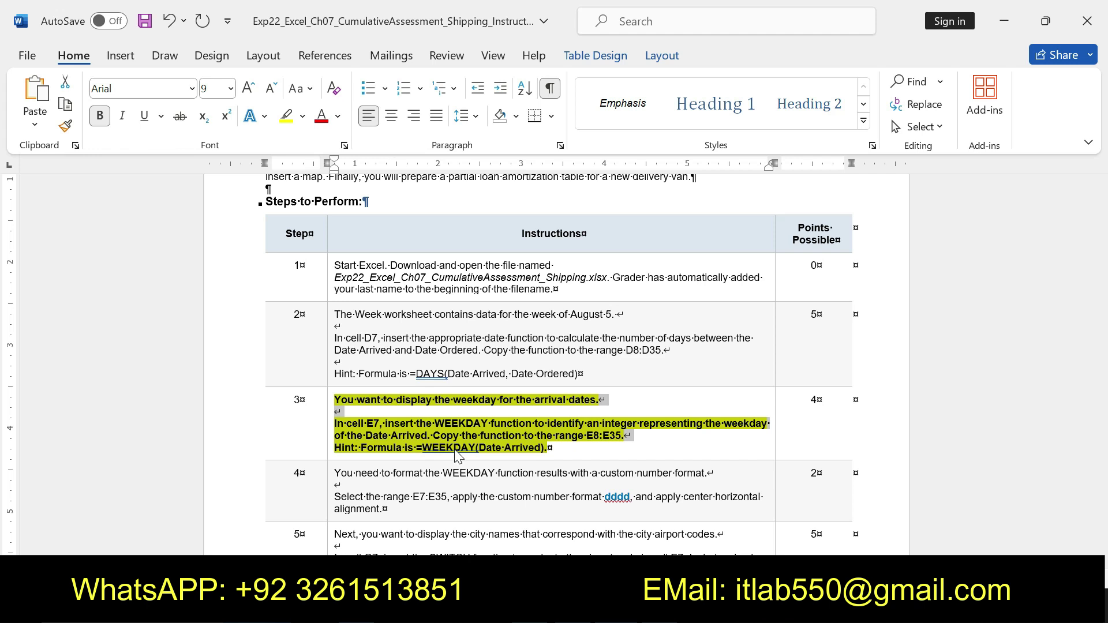
click(348, 423)
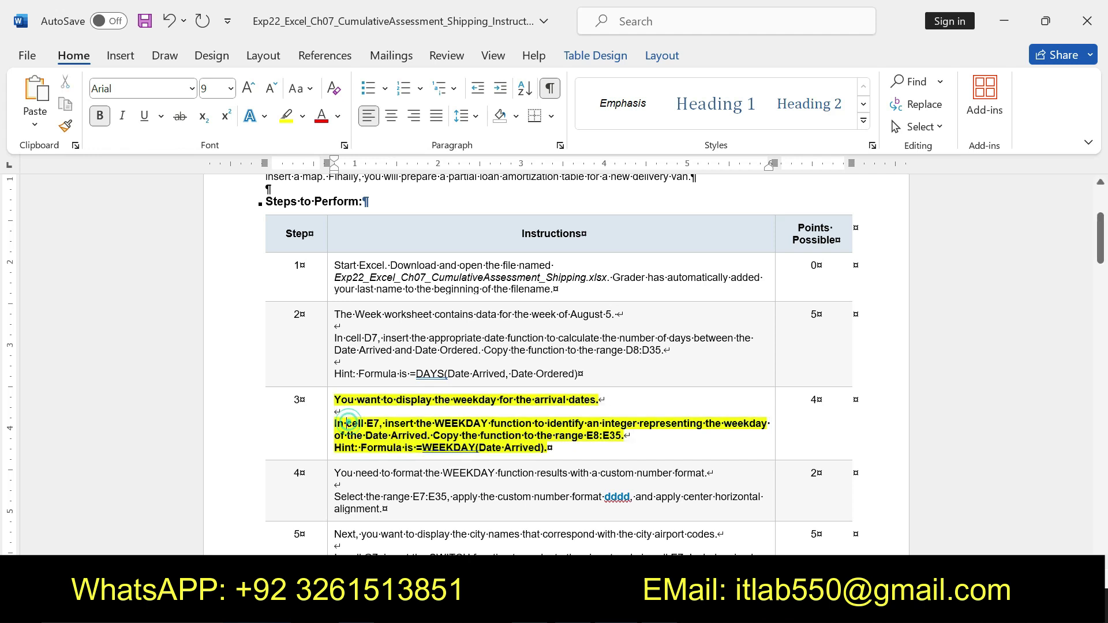
mouse_move(334, 425)
mouse_down()
mouse_move(534, 424)
mouse_move(551, 448)
mouse_up()
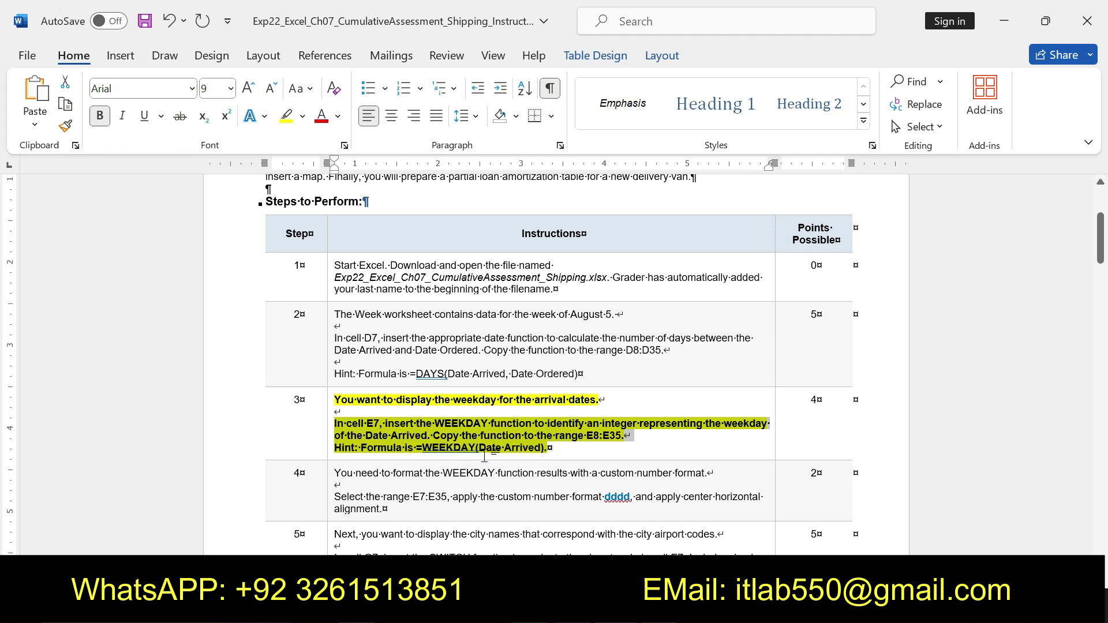
key(alt+Tab)
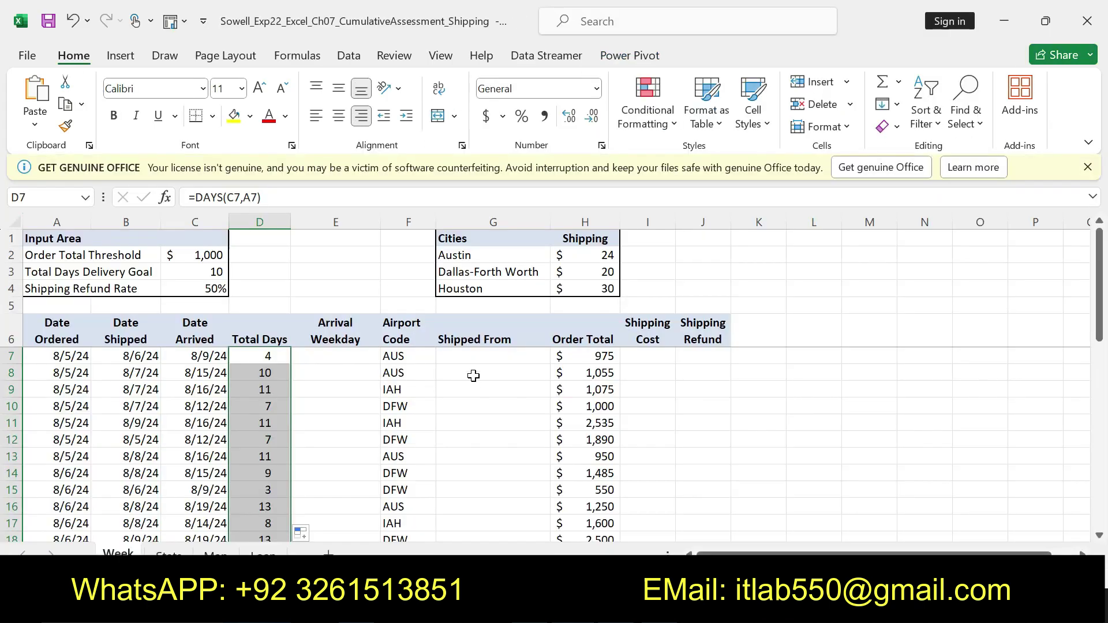
Enter =WEEKDAY(C7) in cell E7, checking step 3's hint formula.
click(321, 364)
text(=)
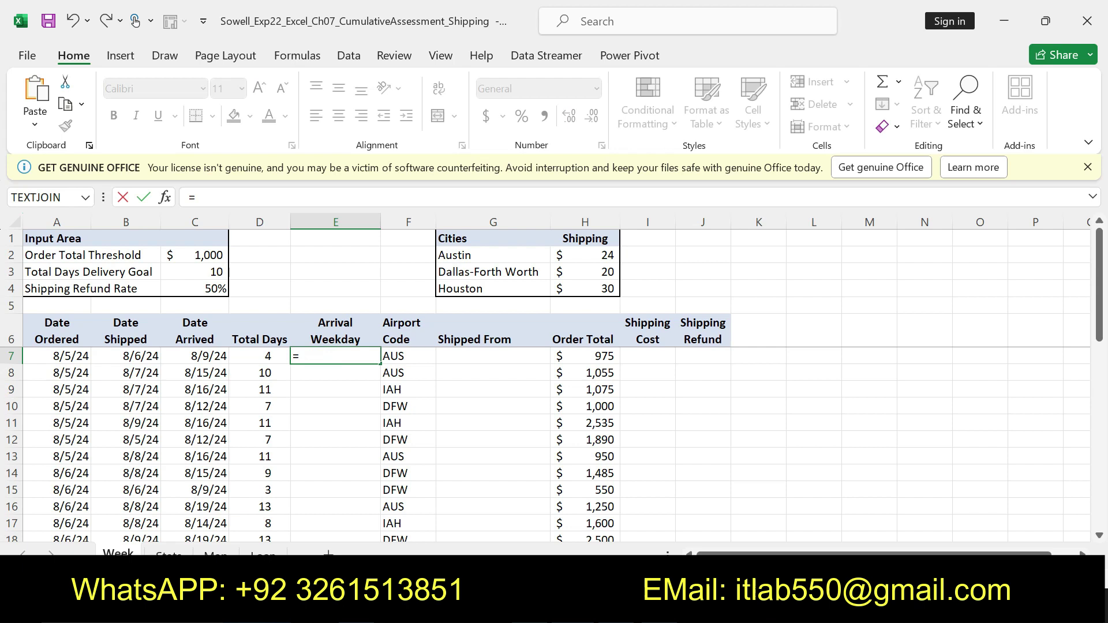
text(WE)
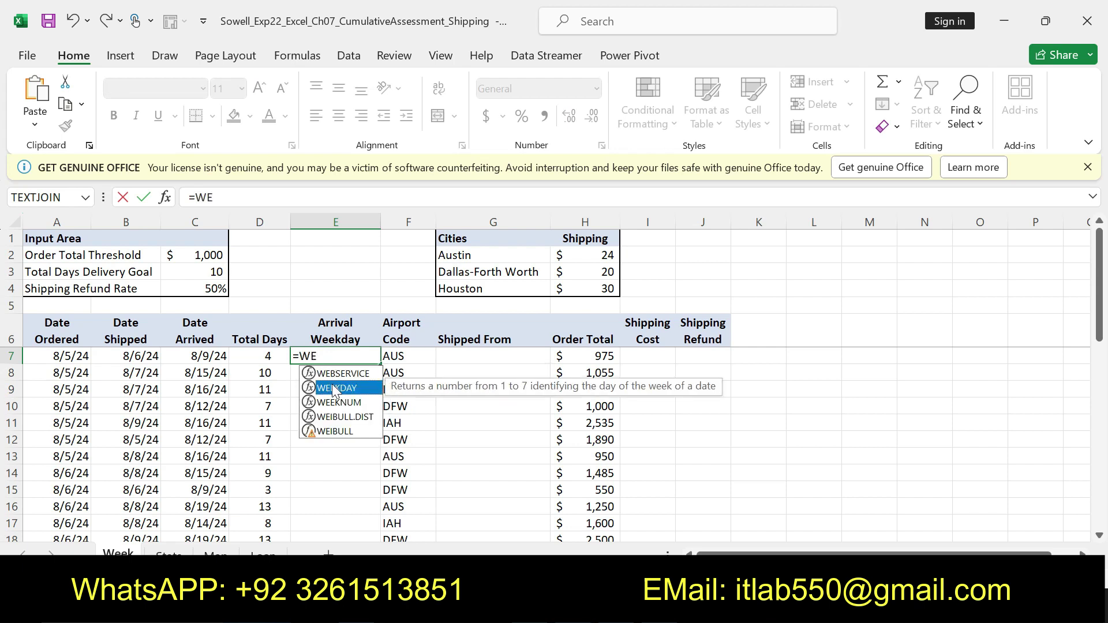
double_click(332, 386)
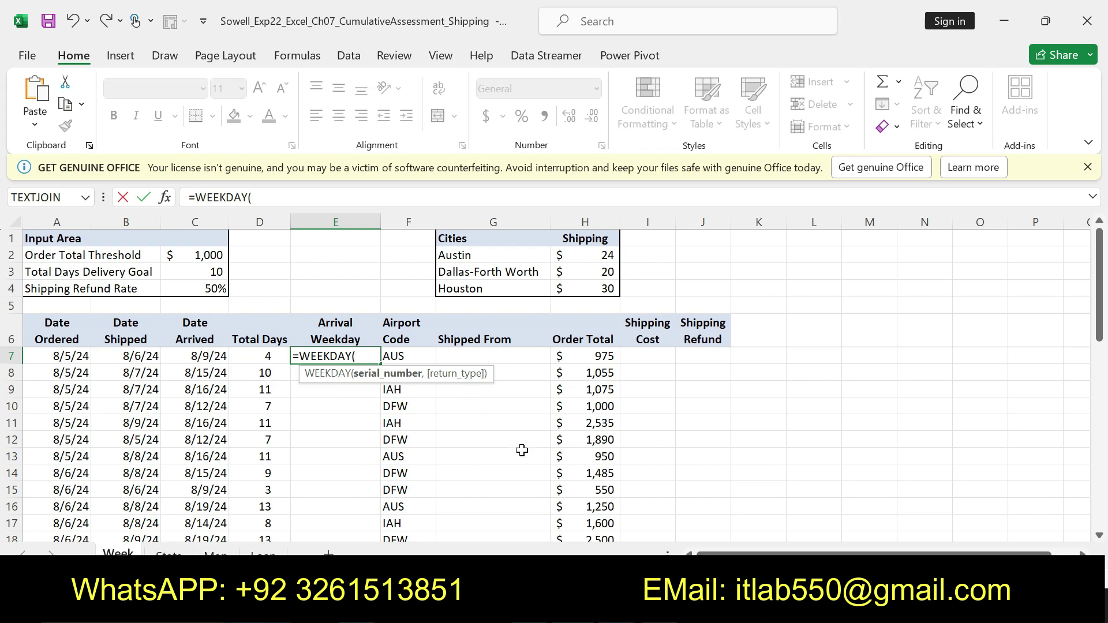
key(alt+Tab)
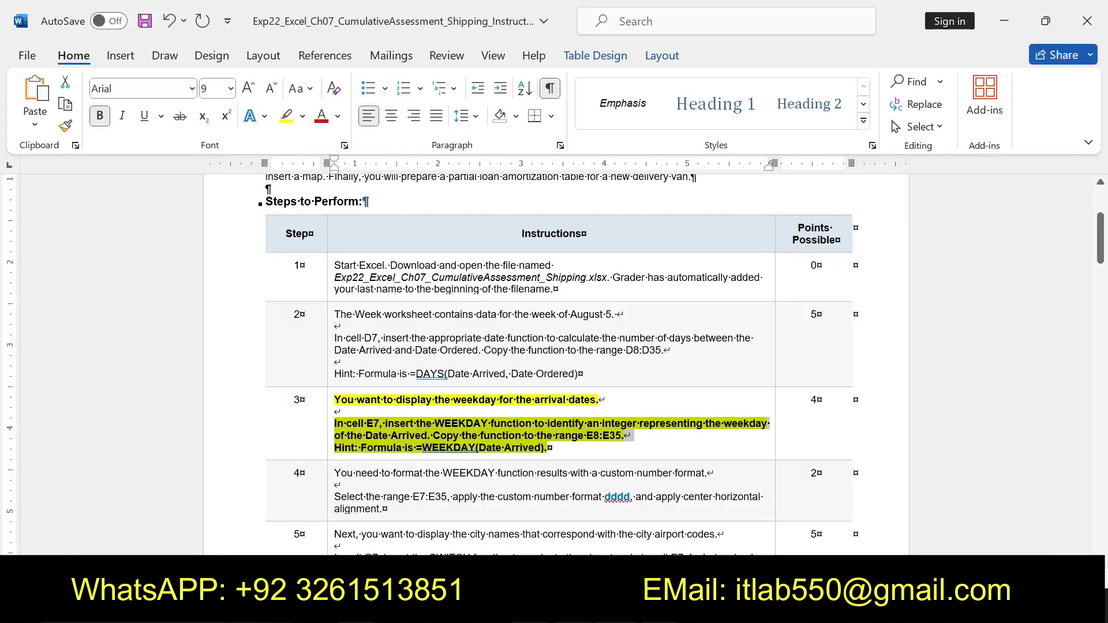
click(495, 456)
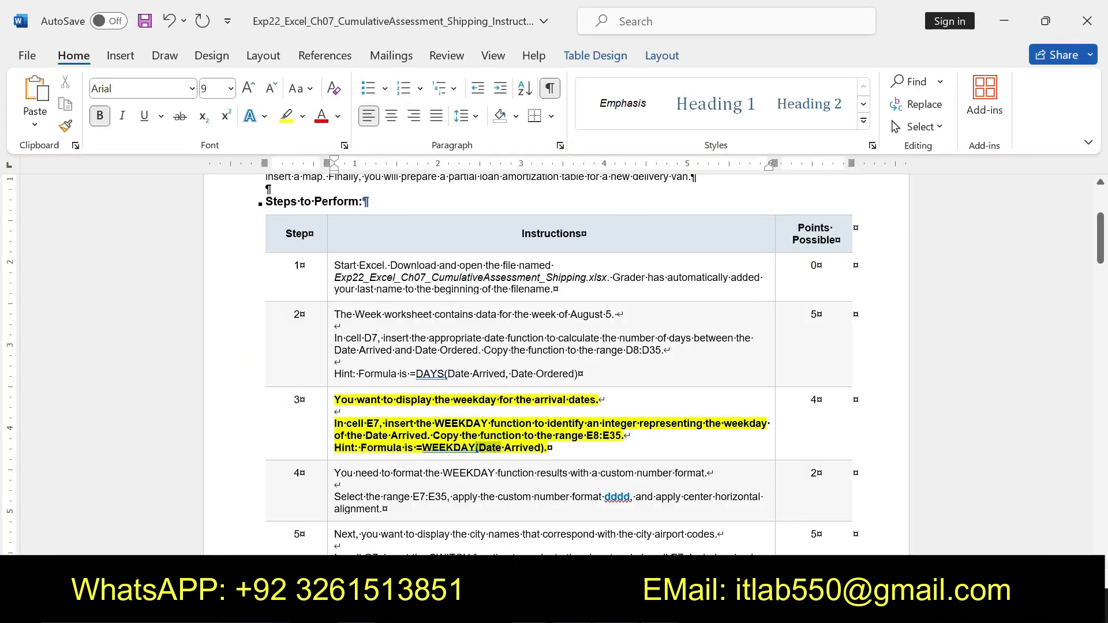
drag(477, 448, 546, 449)
key(alt+Tab)
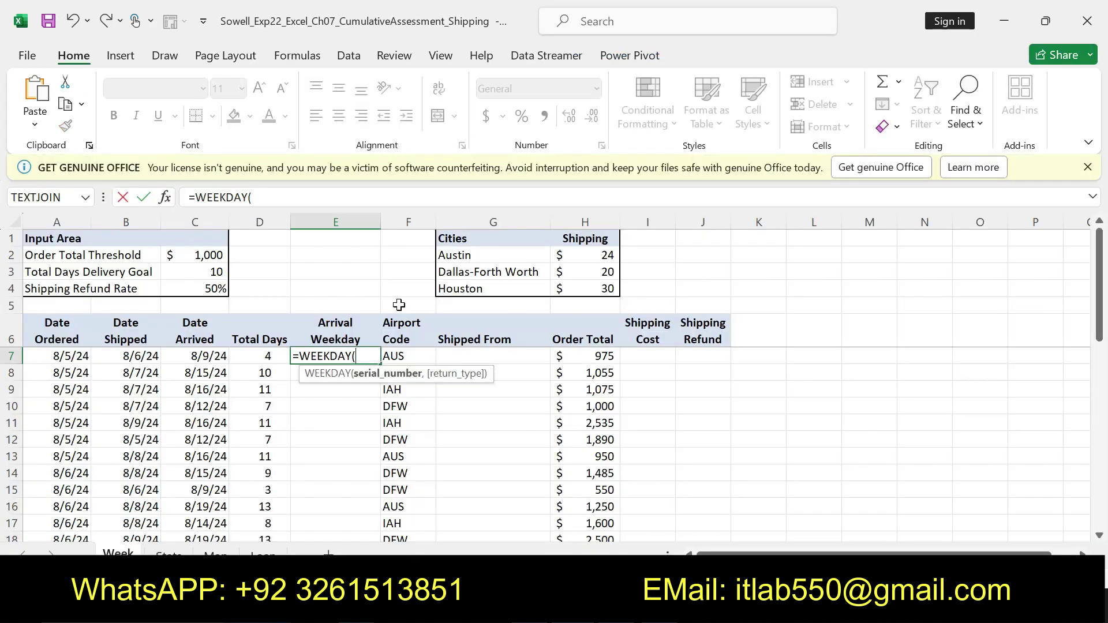
click(215, 358)
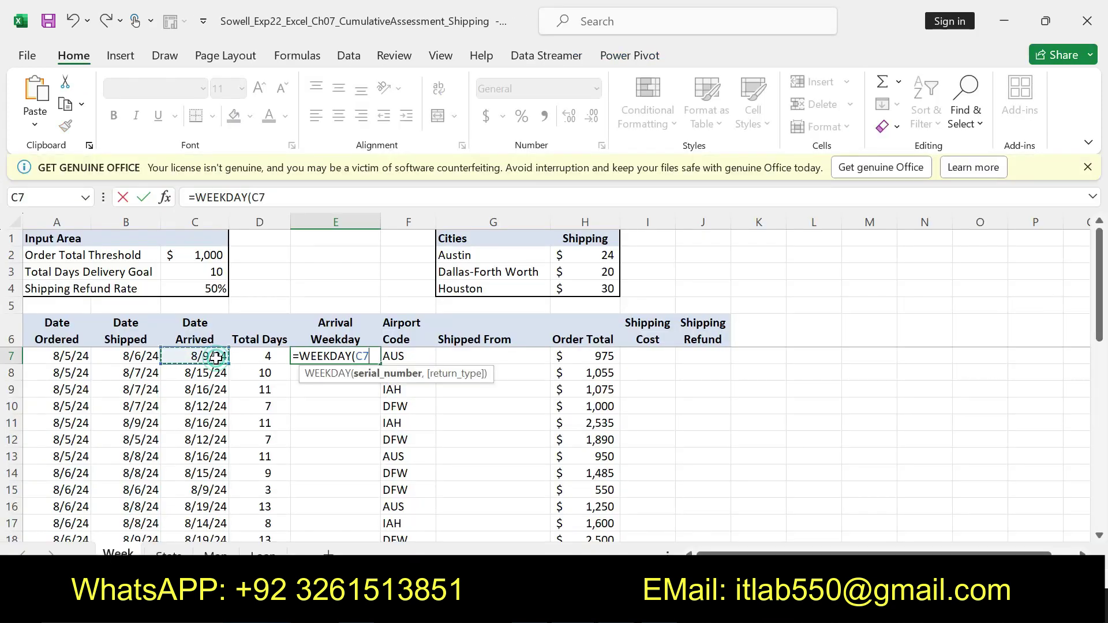
text())
key(Return)
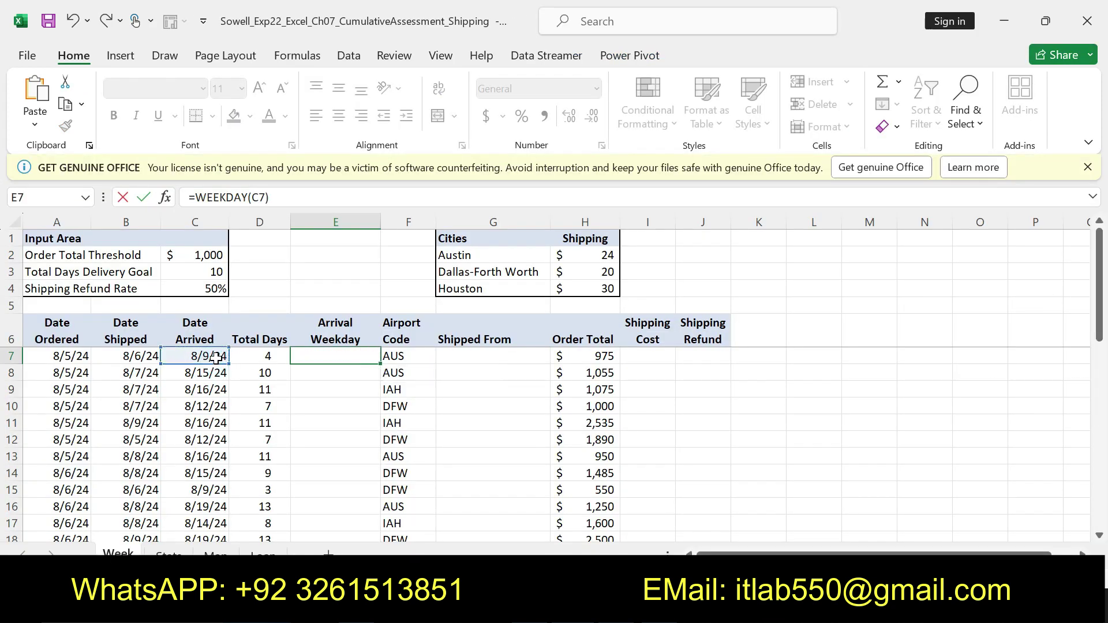
Fill the E7 weekday formula down column E and clear step 3's formatting.
click(343, 354)
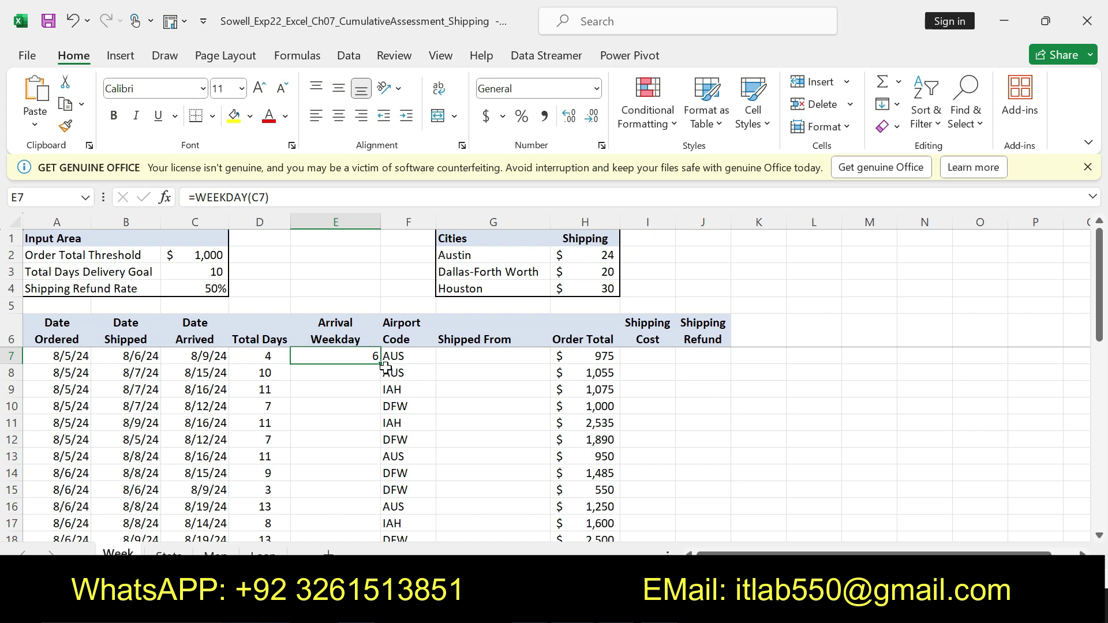
double_click(380, 366)
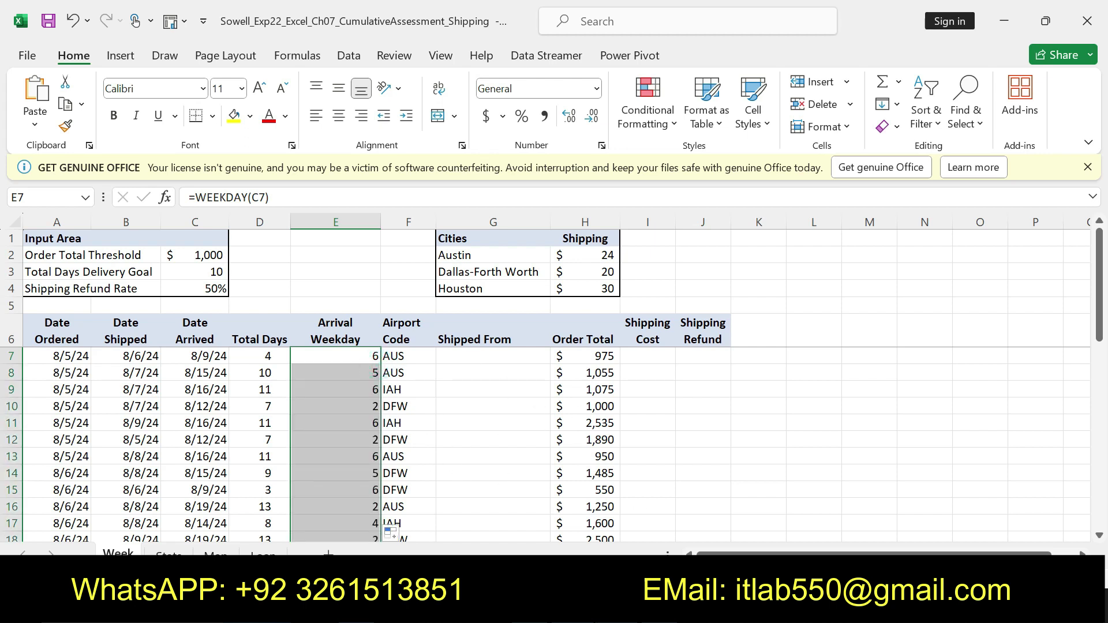
key(alt+Tab)
key(ctrl+z)
key(ctrl+z)
key(ctrl+z)
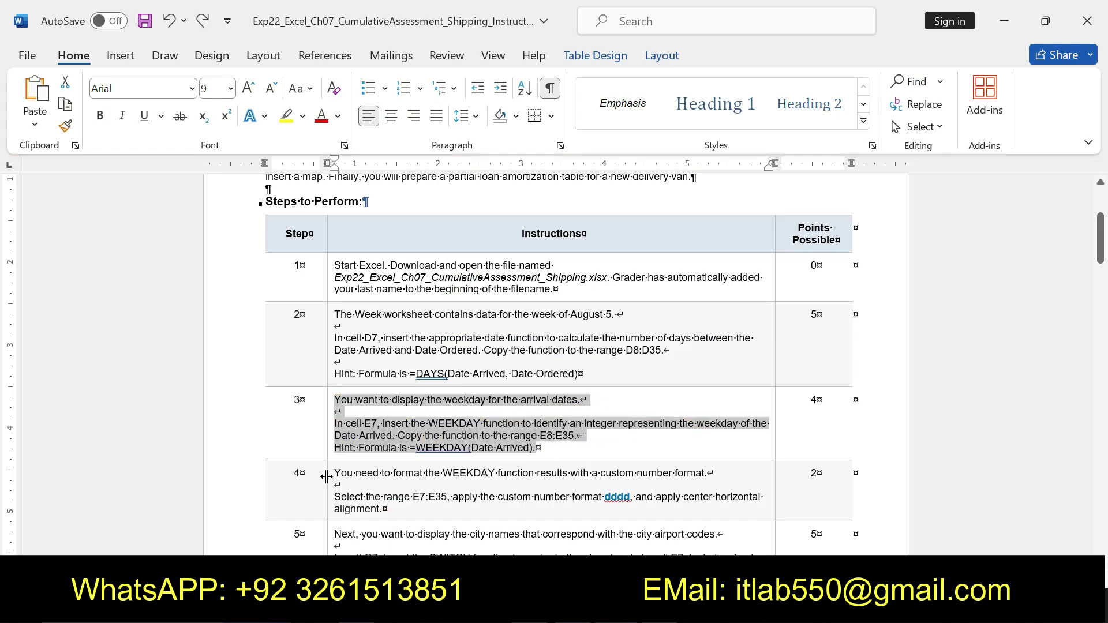
Review step 3's hint formula and deselect the filled weekday cells in Excel.
click(332, 472)
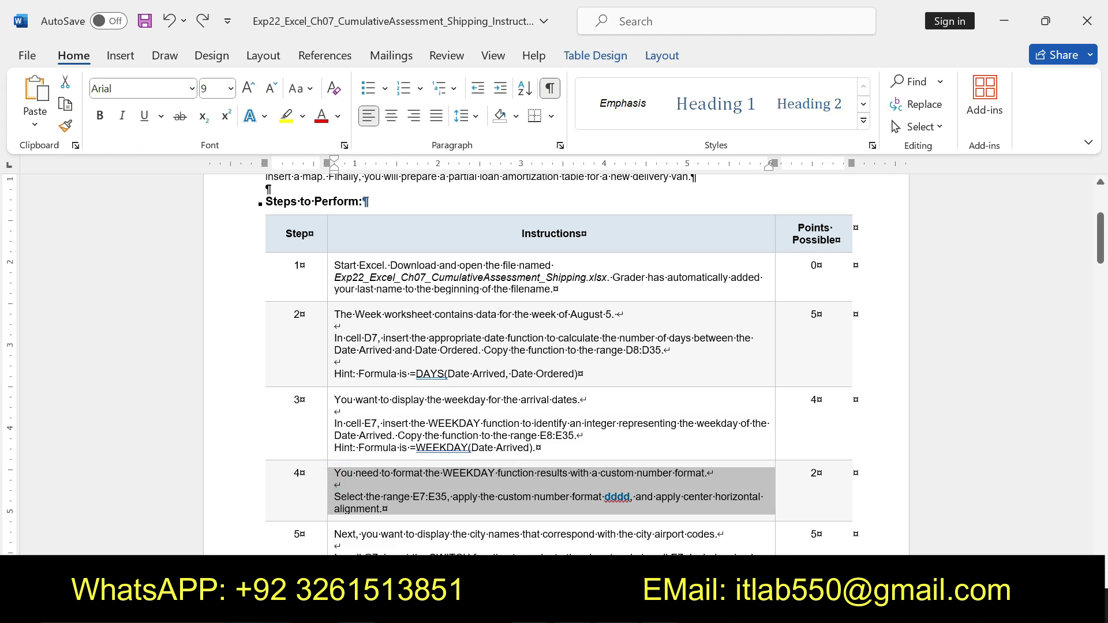
click(341, 413)
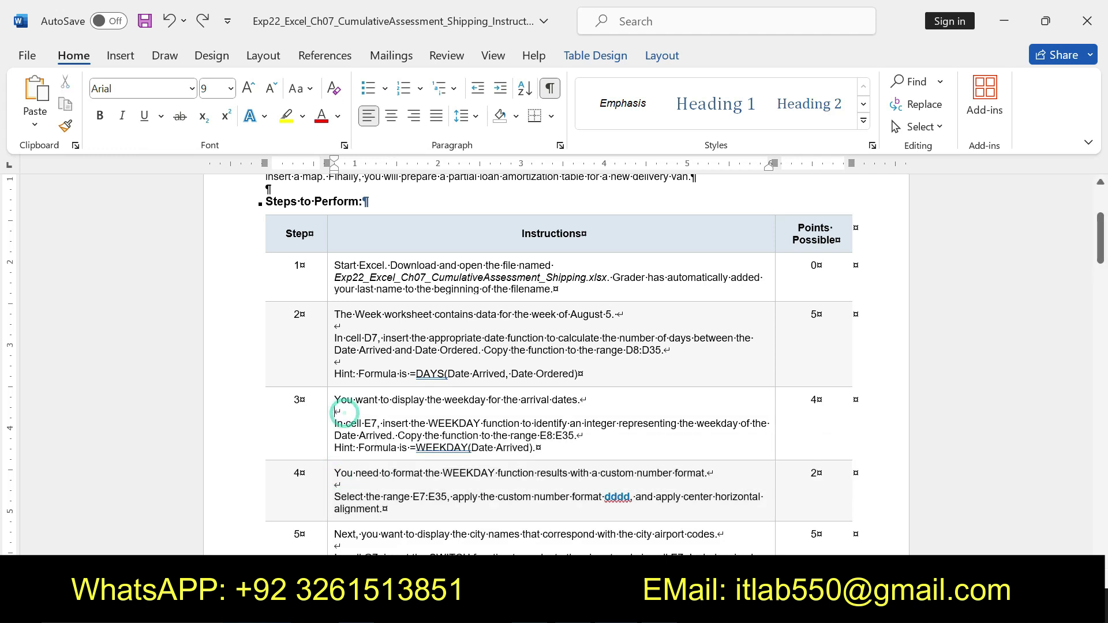
drag(335, 448, 536, 448)
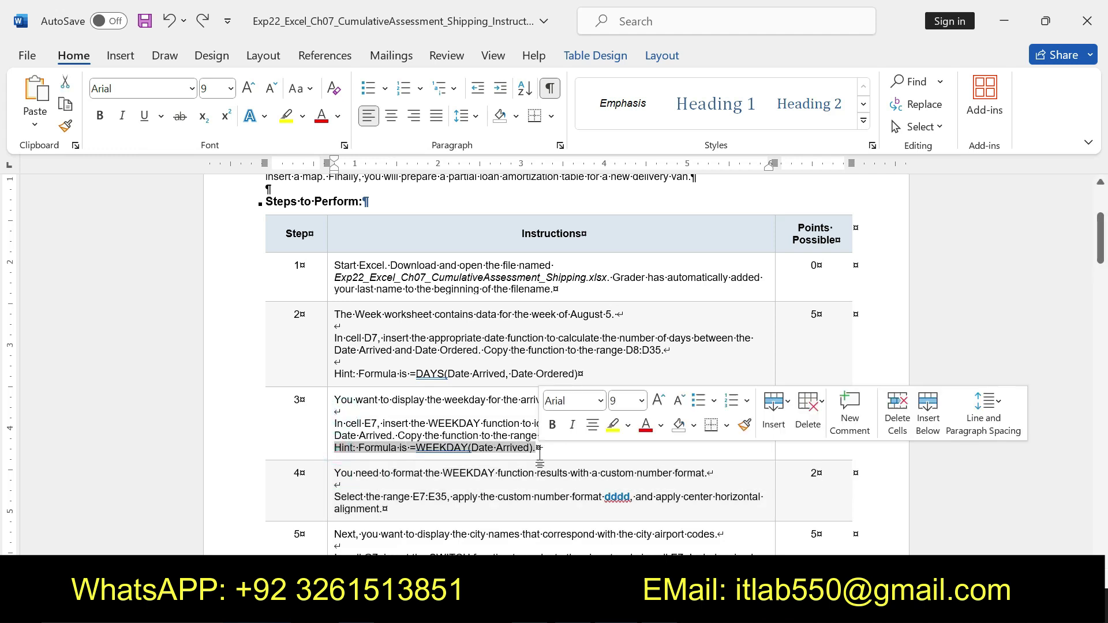
key(alt+Tab)
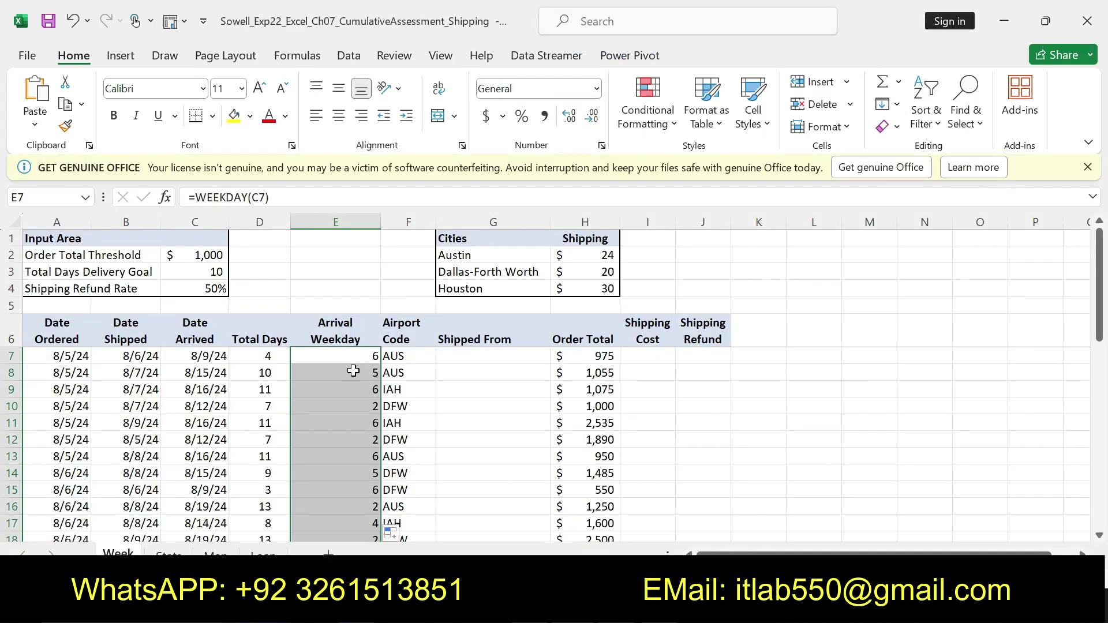
click(349, 357)
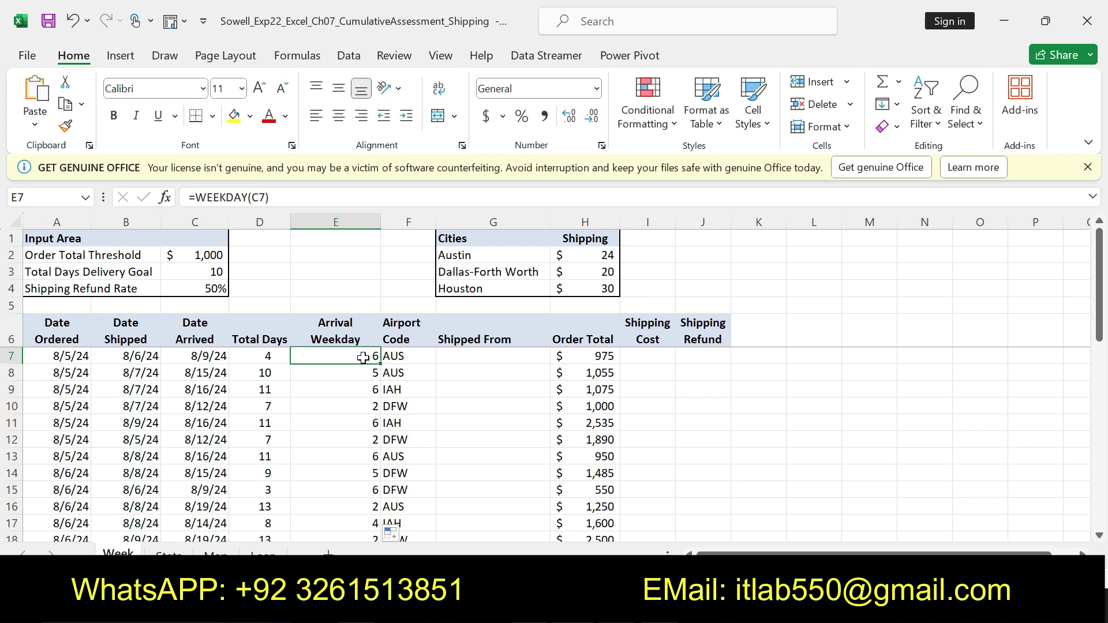
Make the step 4 instructions bold with yellow highlighting.
key(alt+Tab)
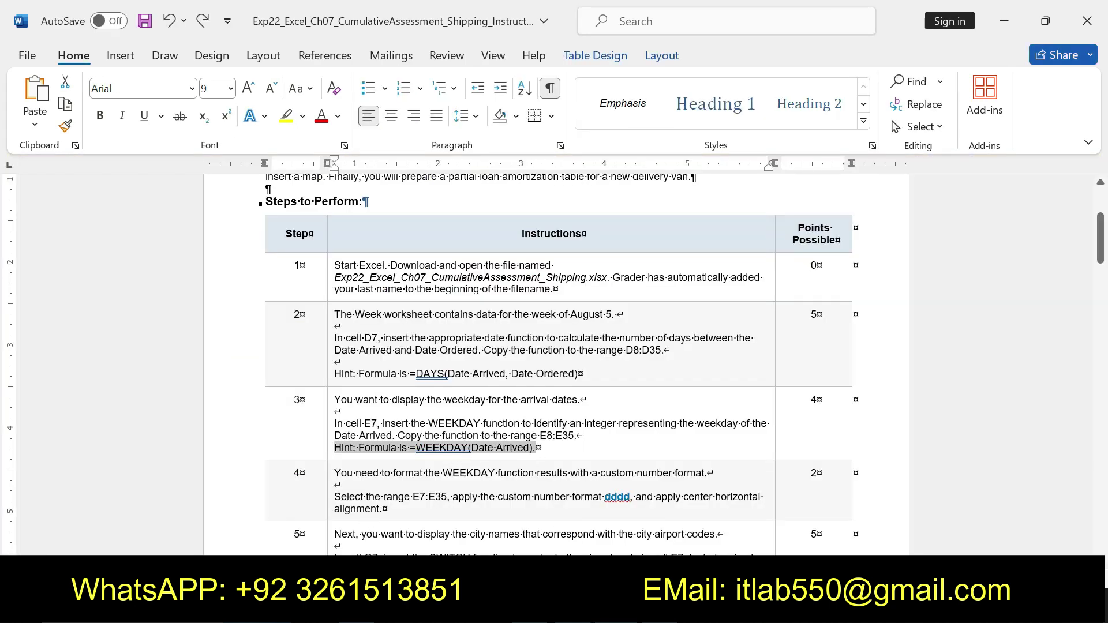
drag(335, 472, 405, 487)
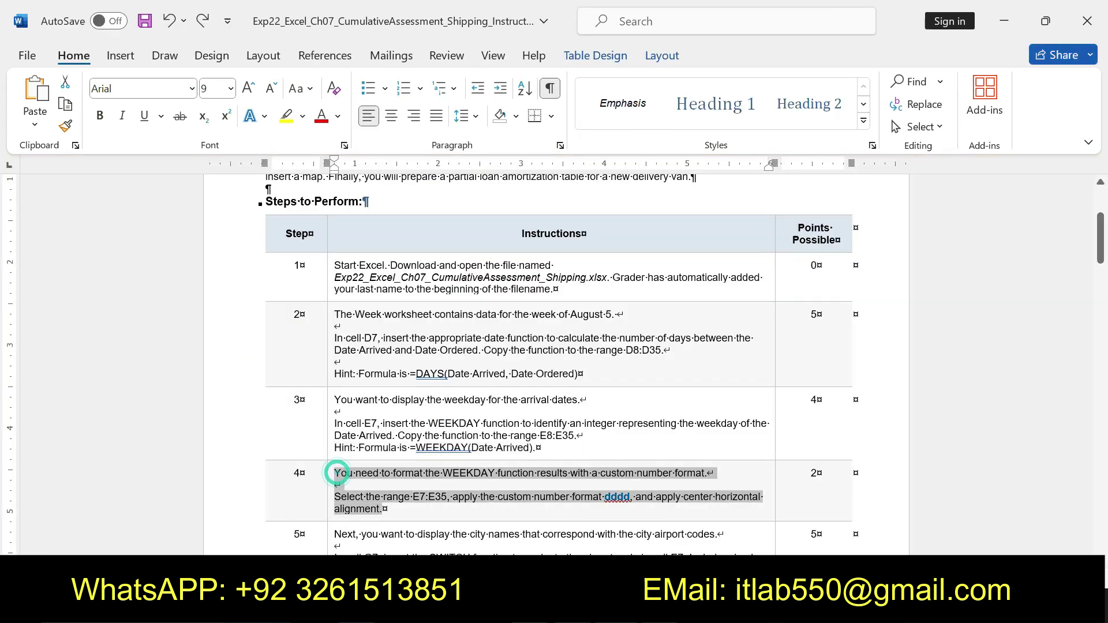
click(406, 480)
click(467, 479)
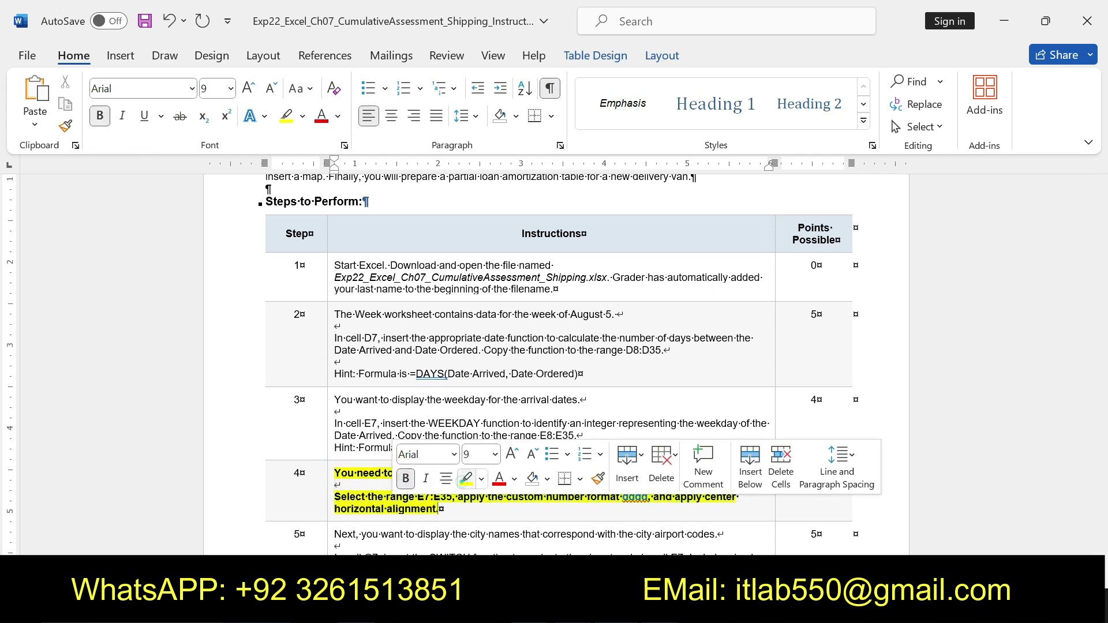
Select the dddd format code and the E7:E35 range in step 4.
drag(336, 497, 441, 510)
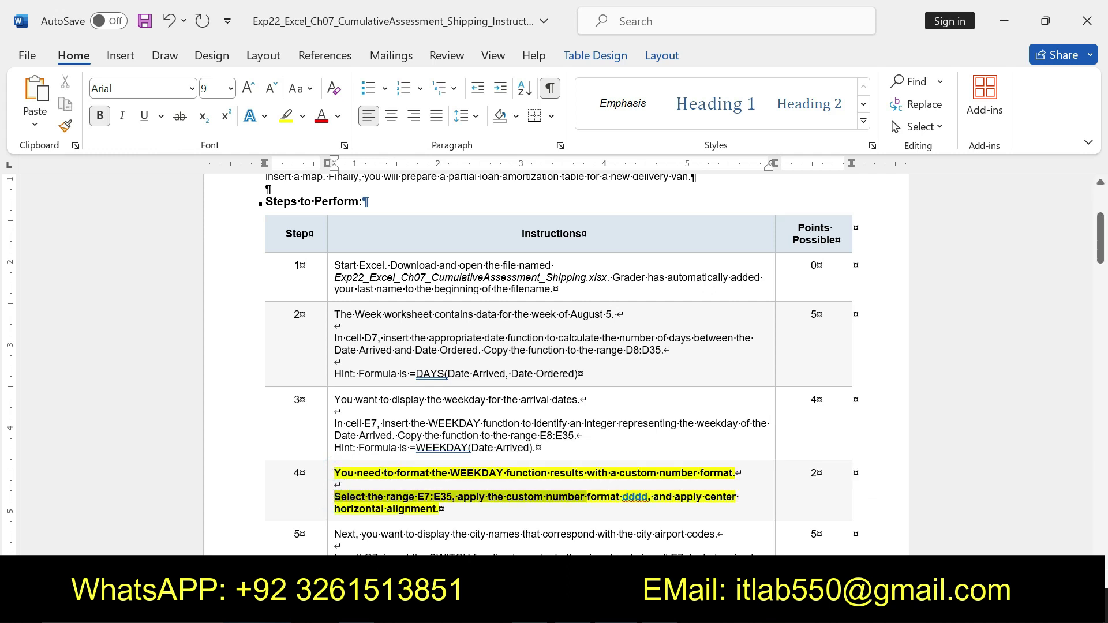
click(624, 497)
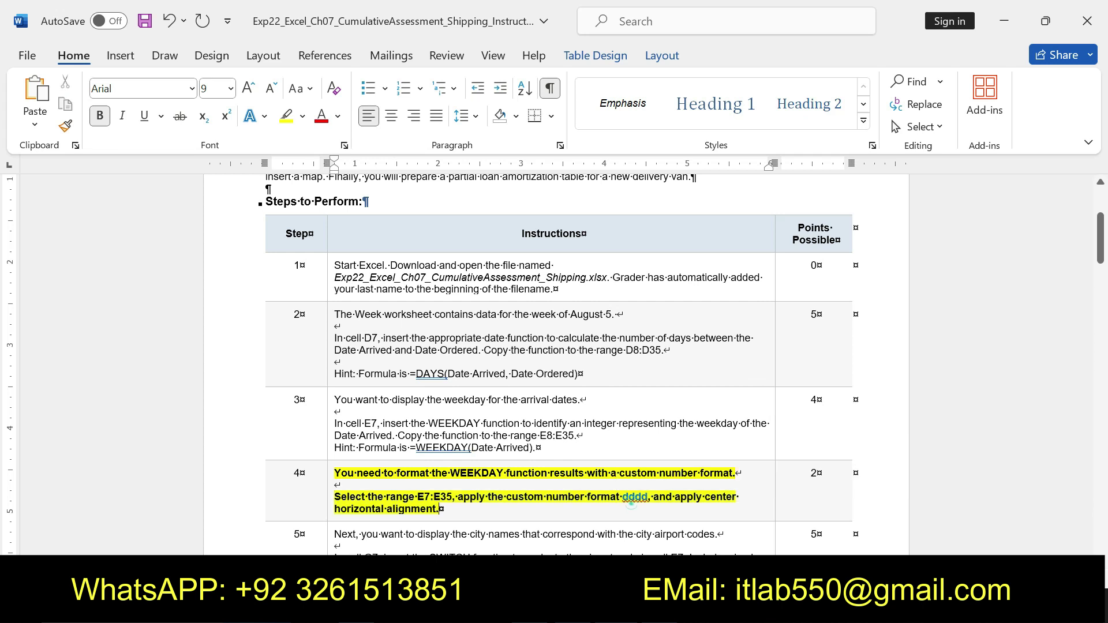
double_click(624, 498)
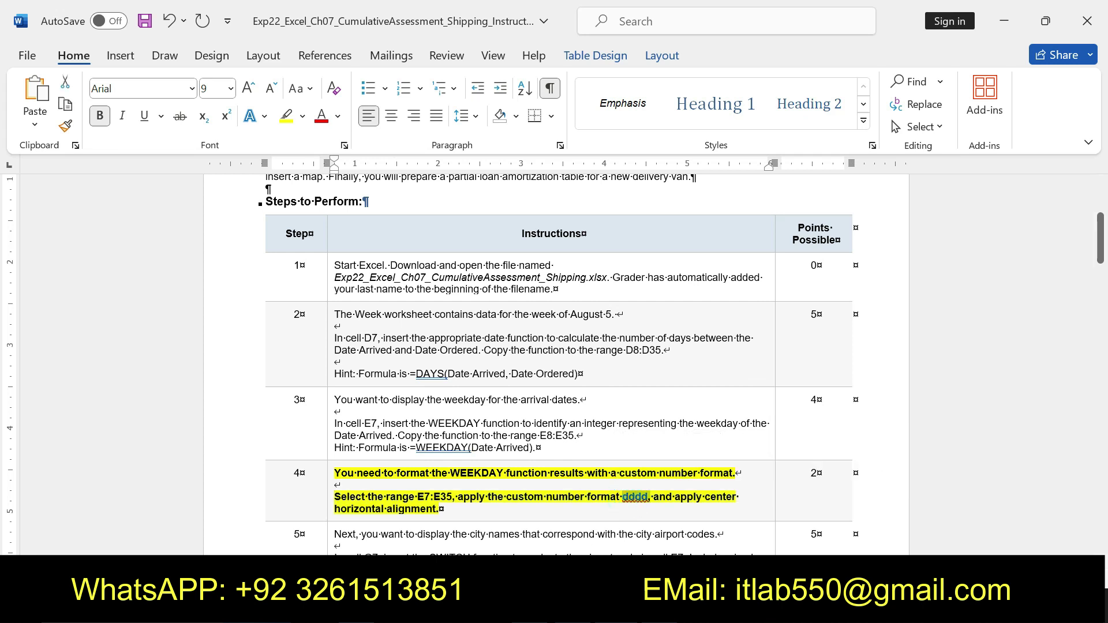
key(alt+Tab)
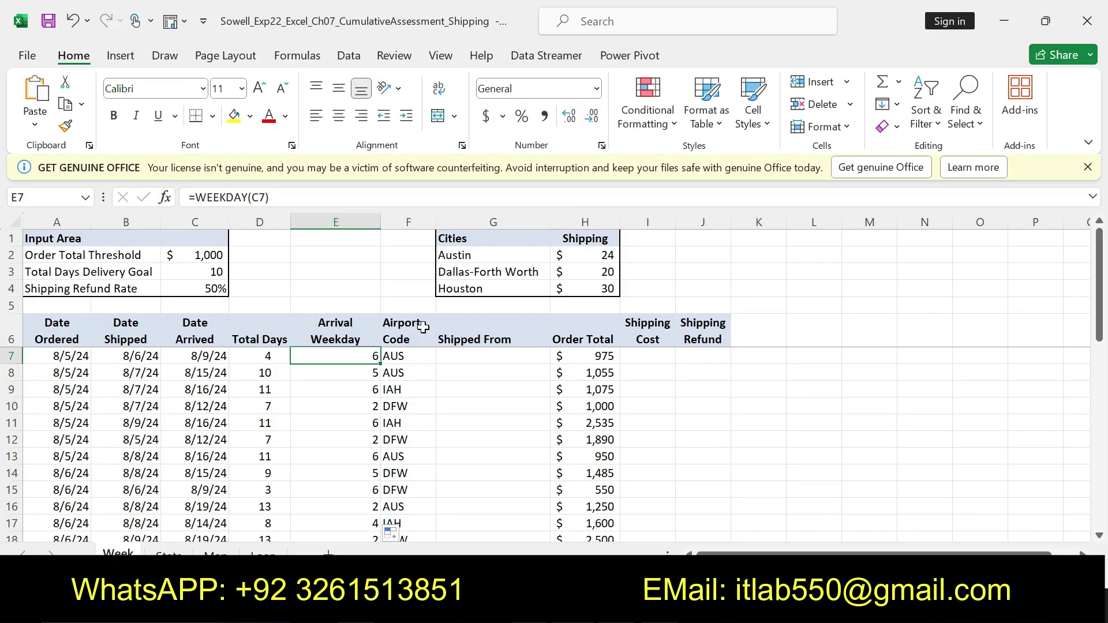
key(alt+Tab)
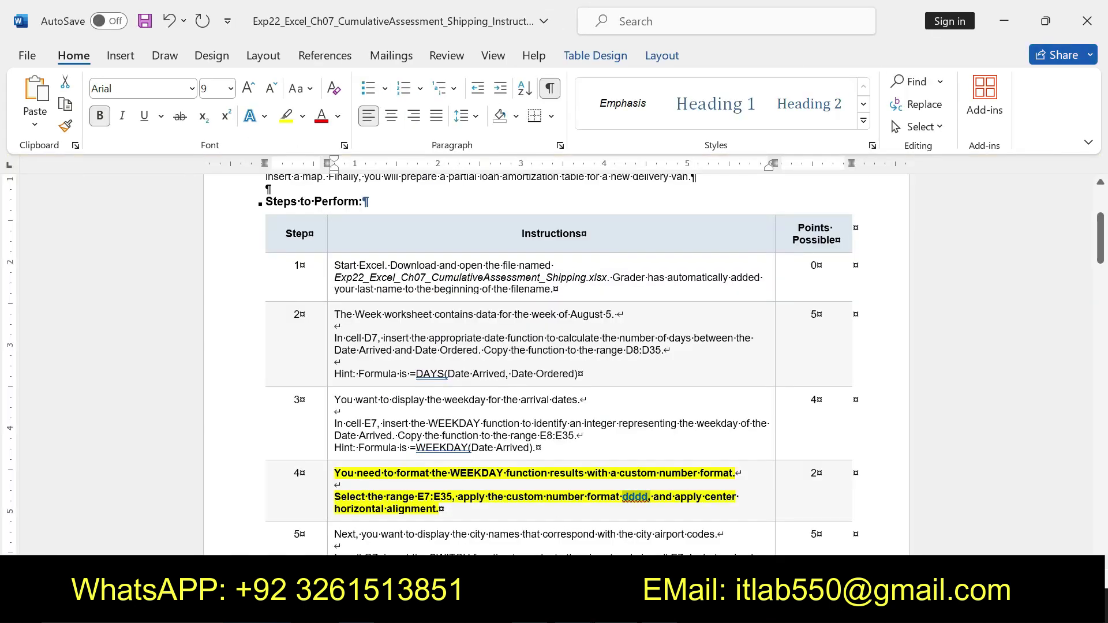
drag(417, 497, 453, 497)
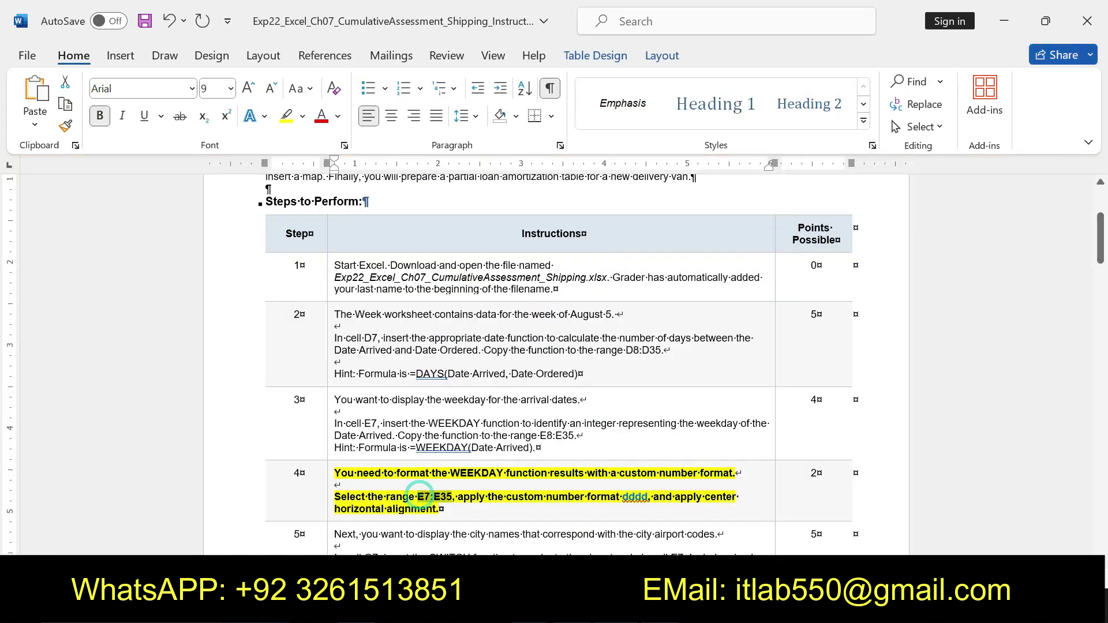
key(alt+Tab)
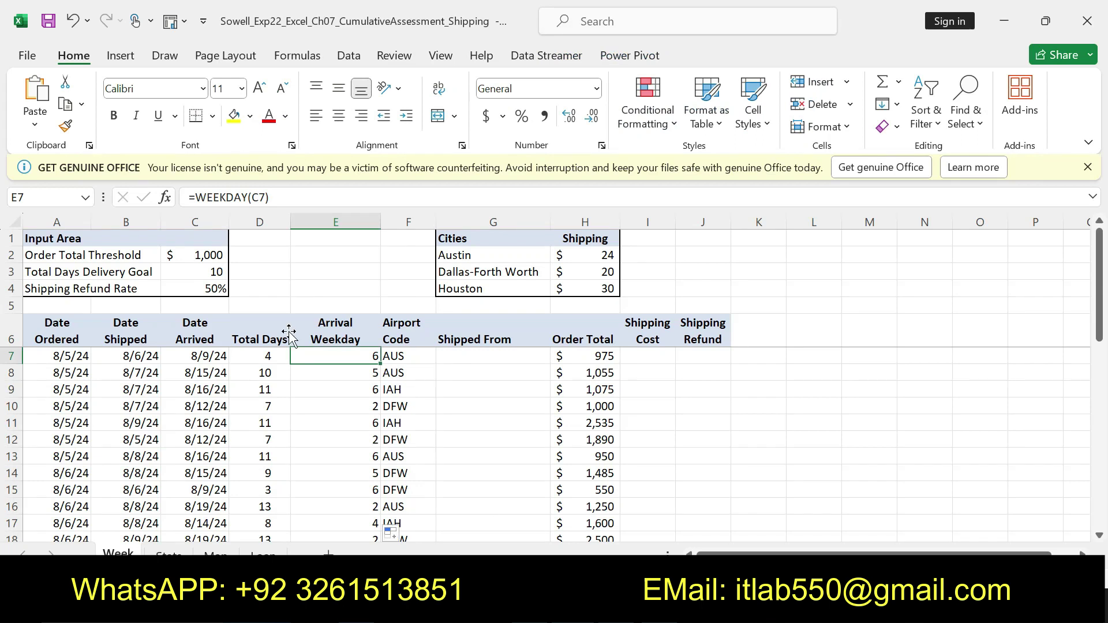
Select the range E7:E35 through the Name Box.
click(41, 203)
text(E7:E35)
key(Return)
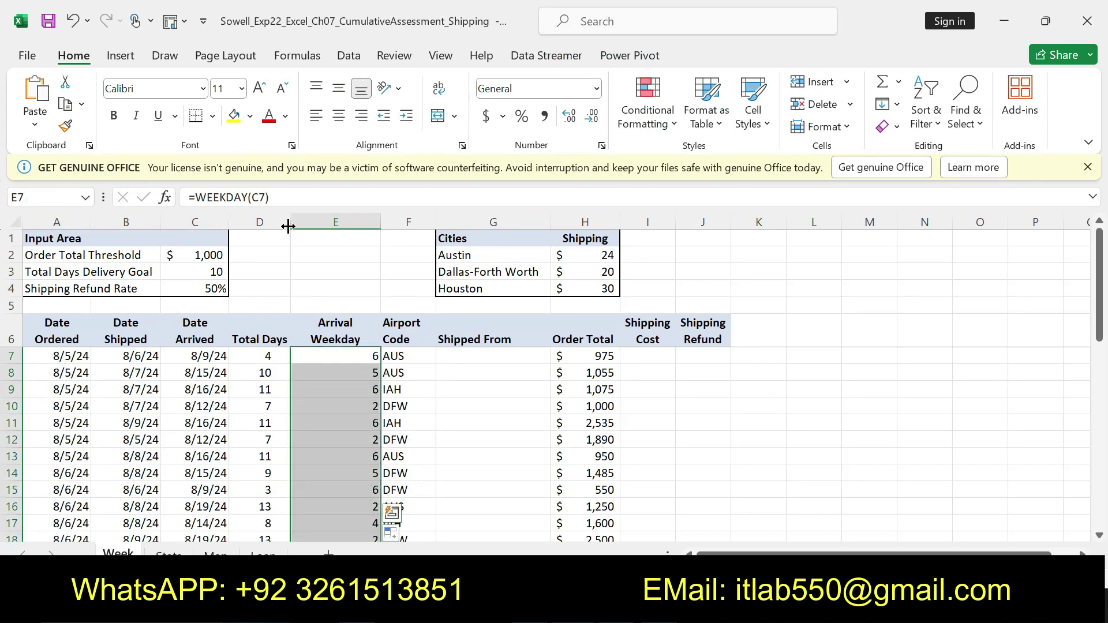
Try the dddd custom format, undo it, and center the Arrival Weekday values.
click(602, 146)
click(495, 218)
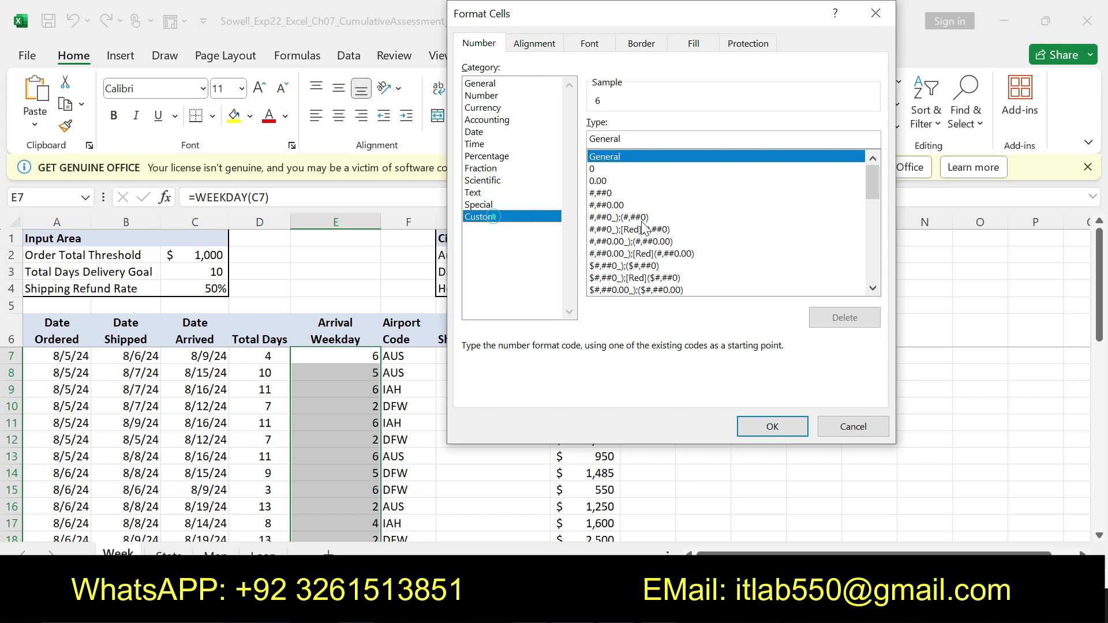
drag(871, 165, 874, 247)
click(643, 291)
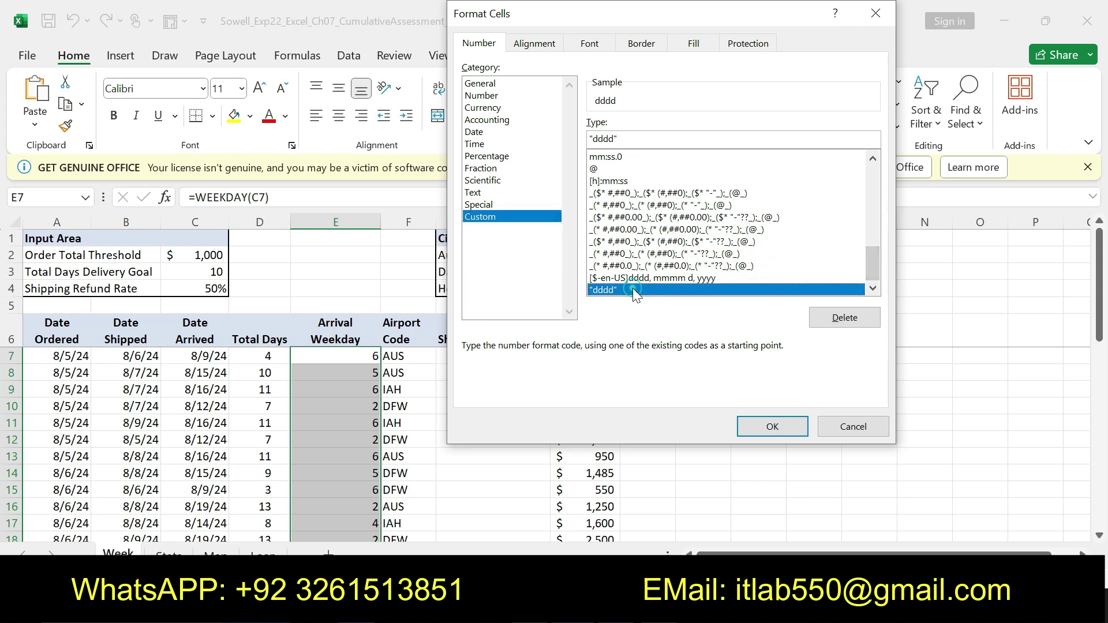
click(763, 425)
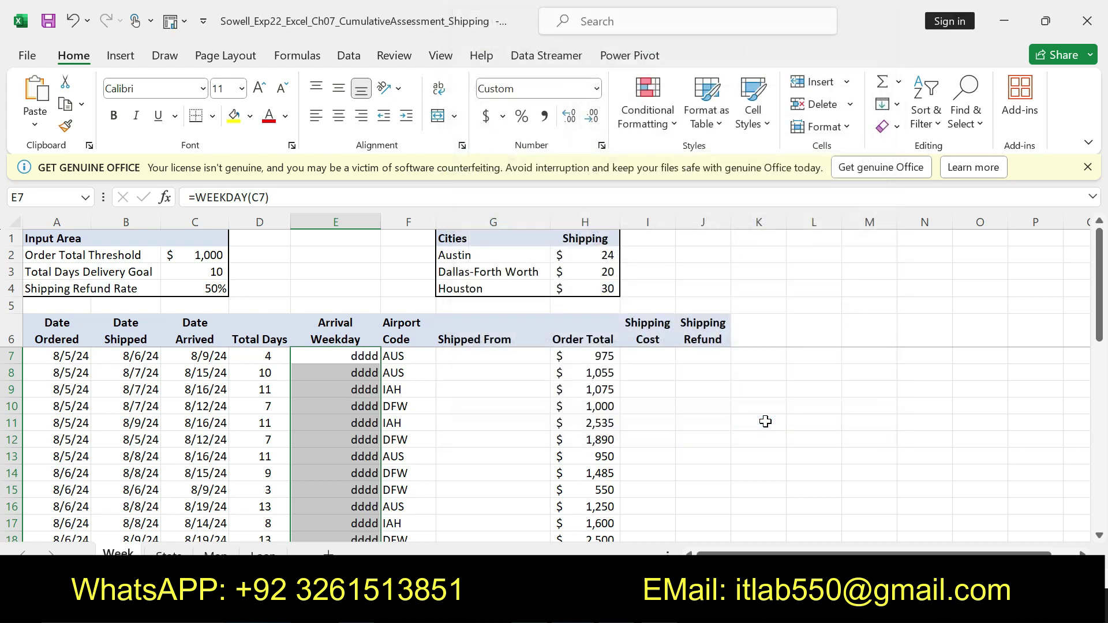
key(ctrl+z)
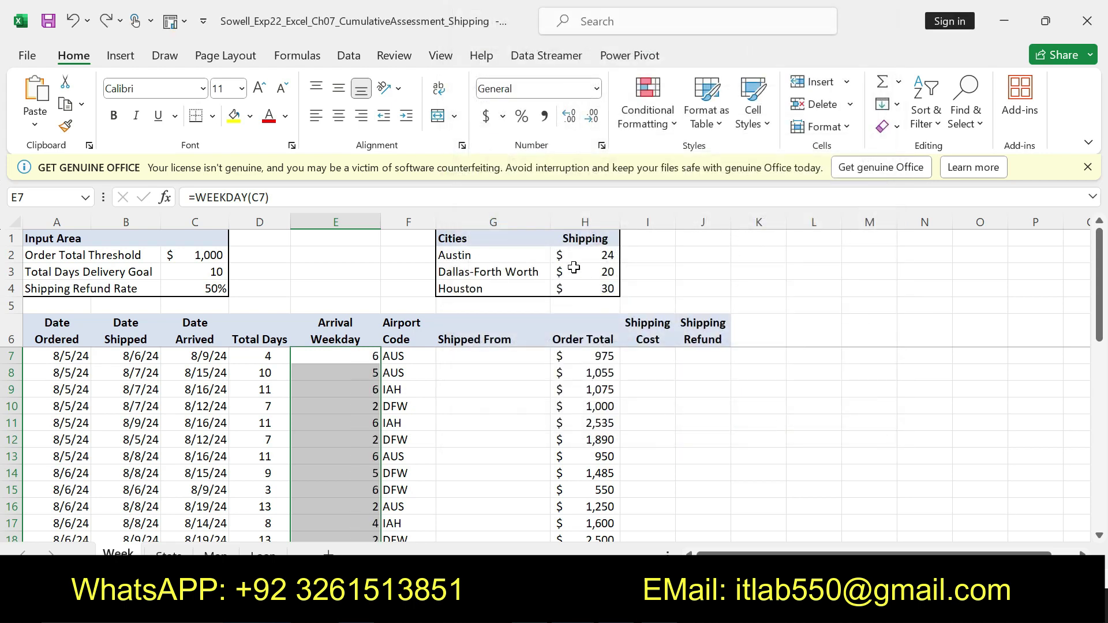
click(337, 116)
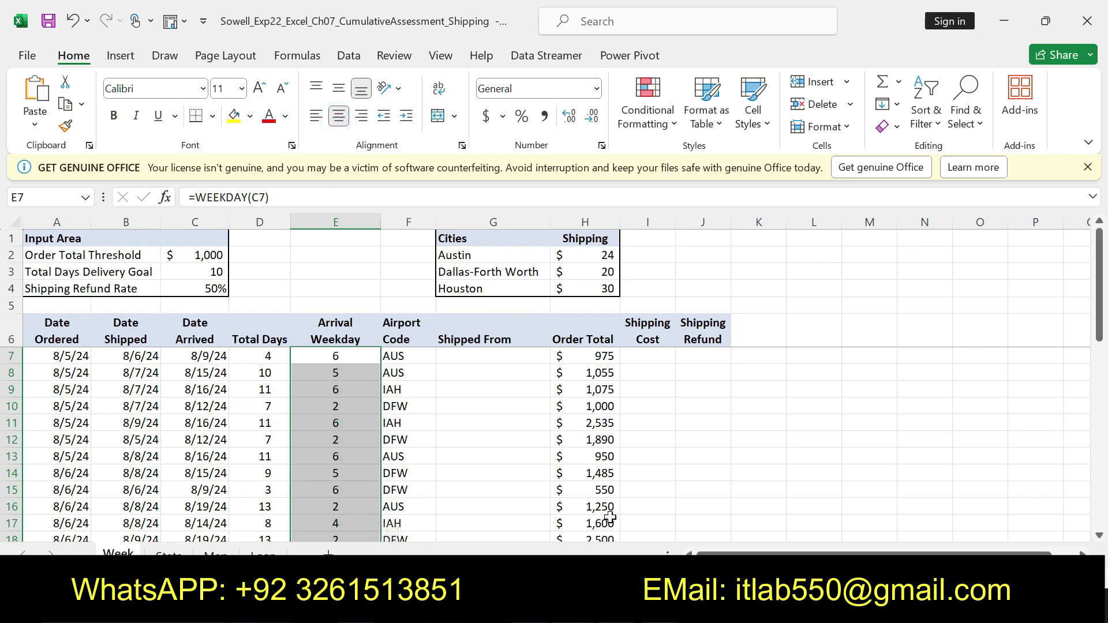
key(alt+Tab)
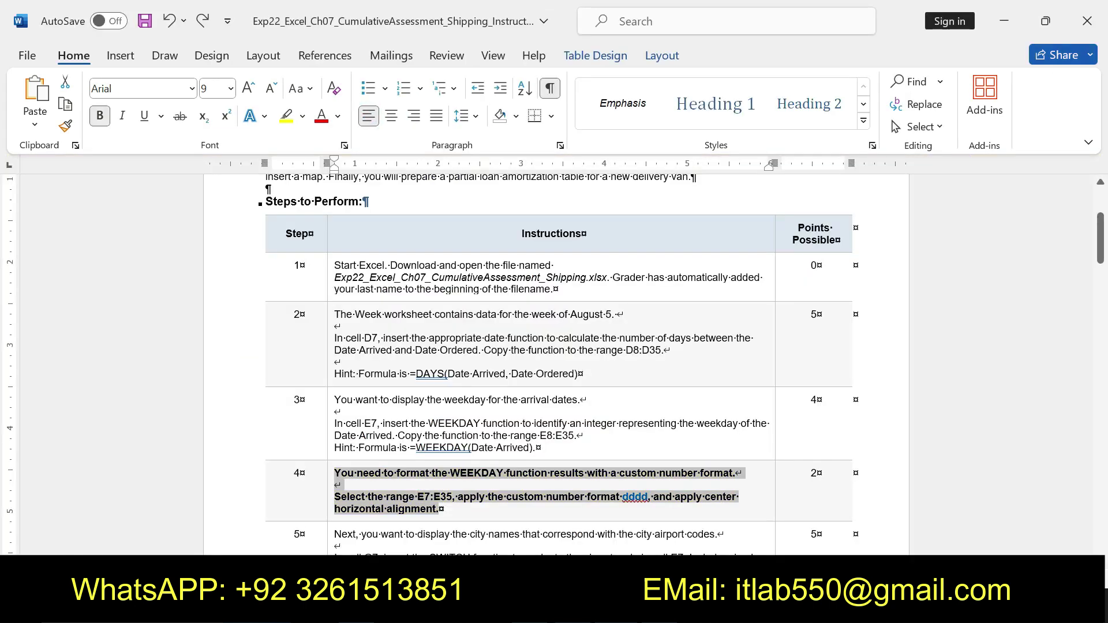
Make all of step 5's SWITCH instructions bold with yellow highlight.
drag(1101, 238, 1100, 252)
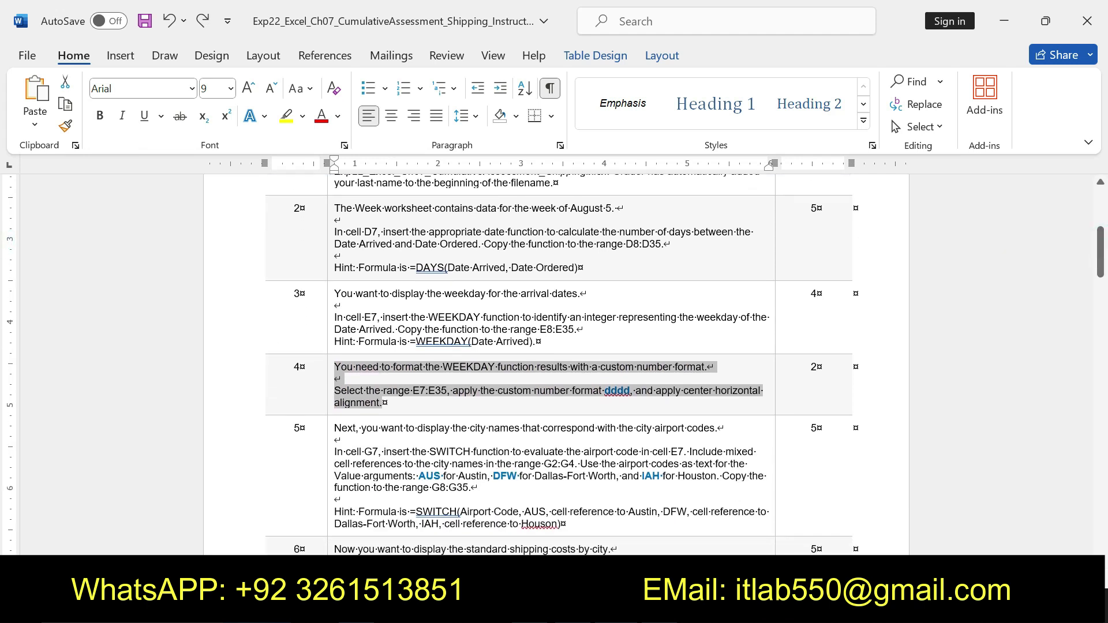
drag(334, 428, 569, 525)
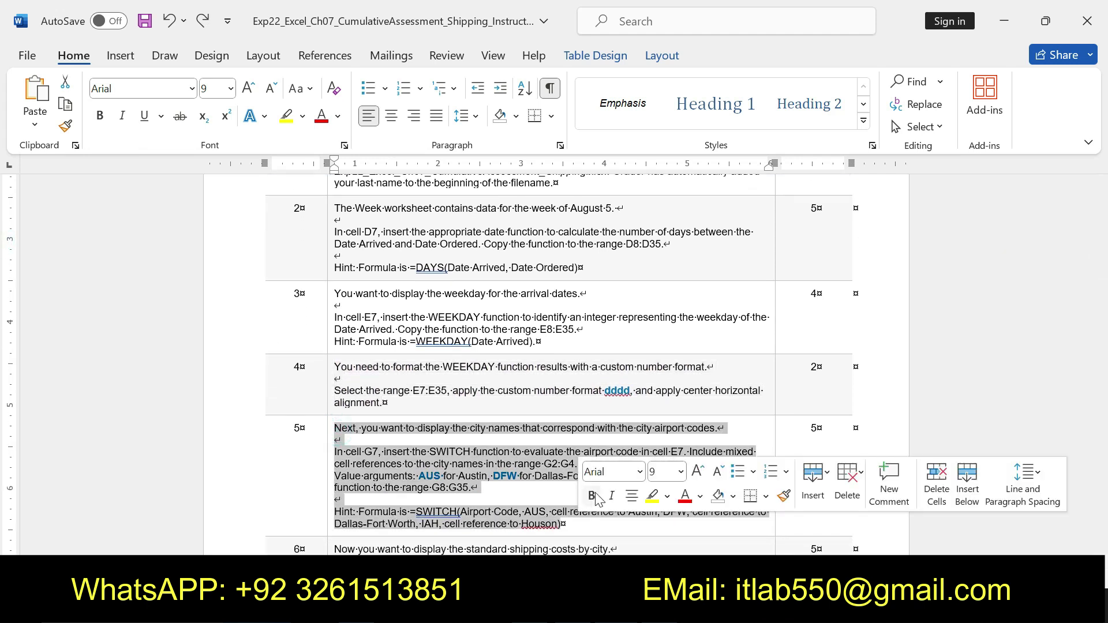
click(593, 496)
click(652, 497)
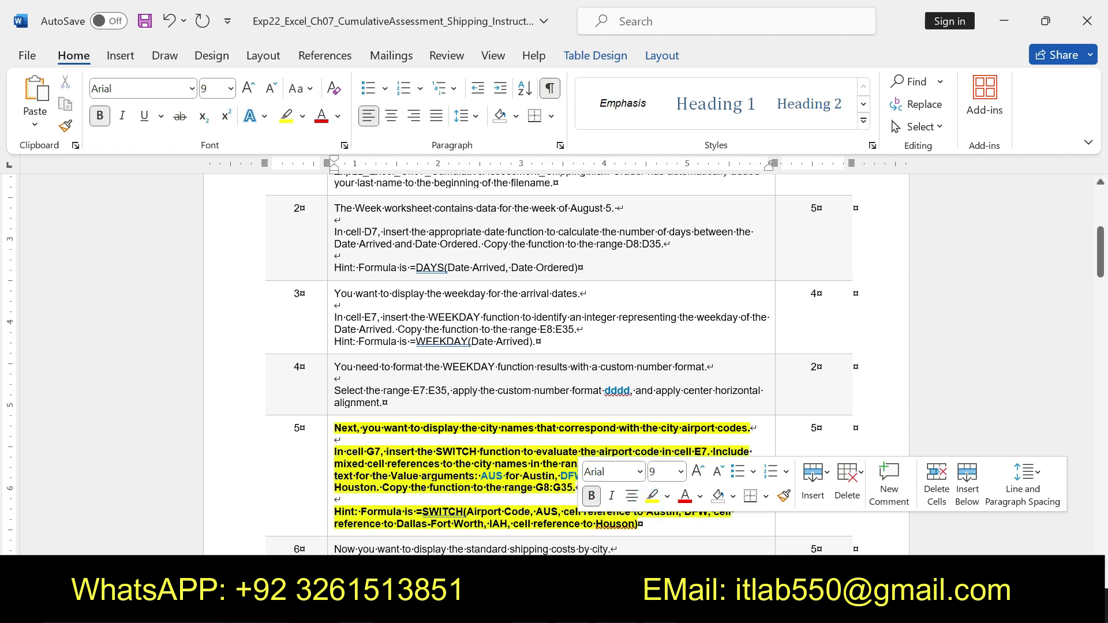
Select and copy step 5's Hint paragraph.
drag(334, 427, 703, 464)
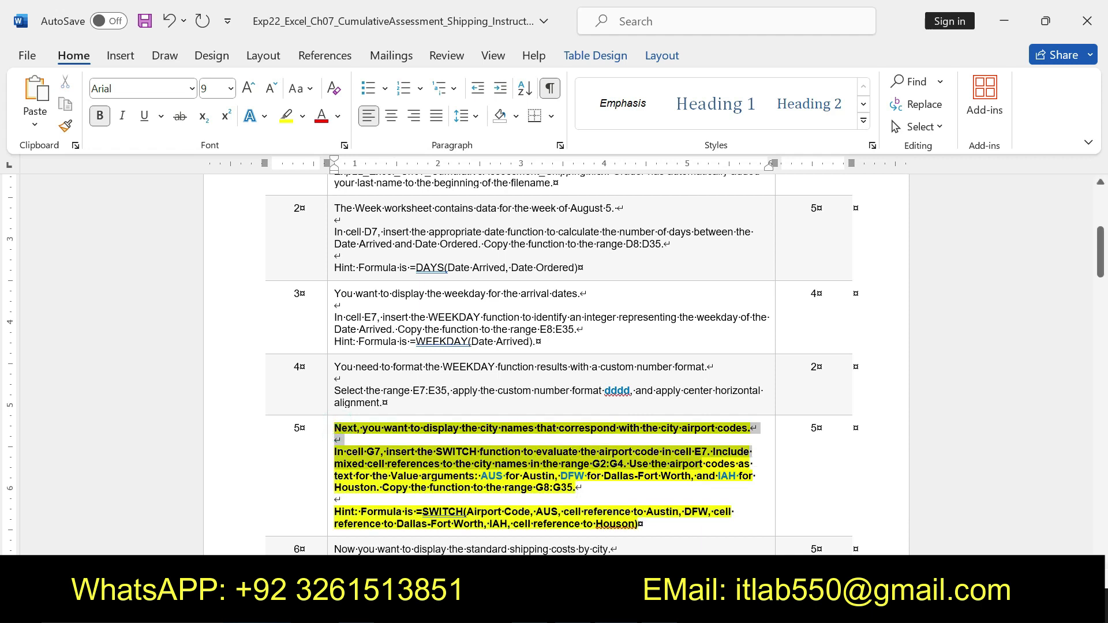
drag(703, 464, 643, 525)
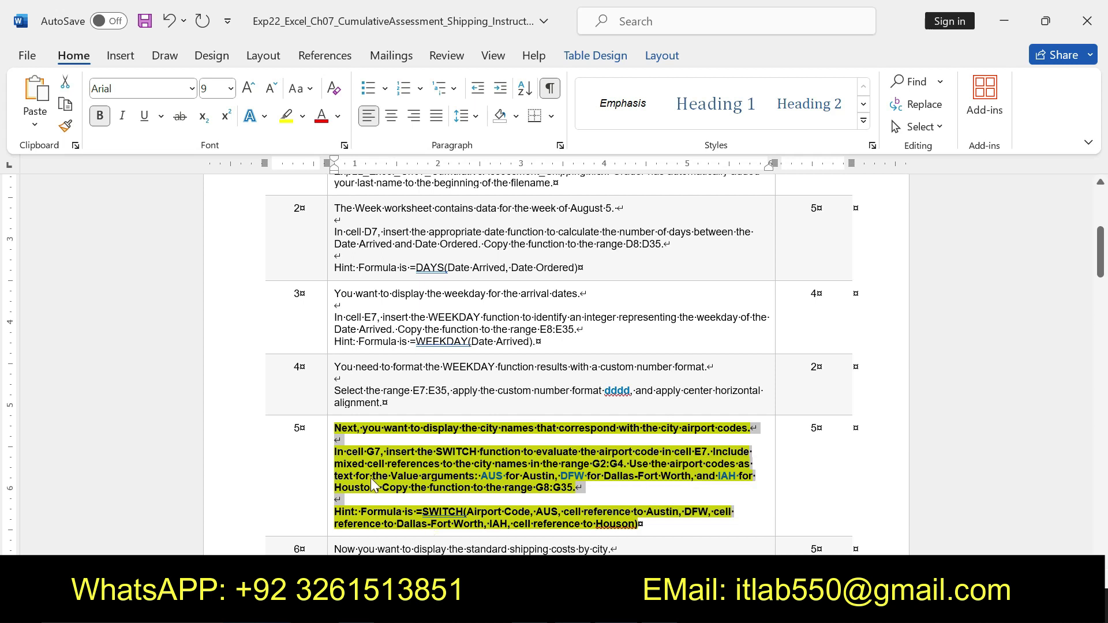
click(356, 458)
mouse_move(416, 452)
mouse_down()
mouse_move(336, 452)
mouse_move(750, 465)
mouse_move(641, 524)
mouse_up()
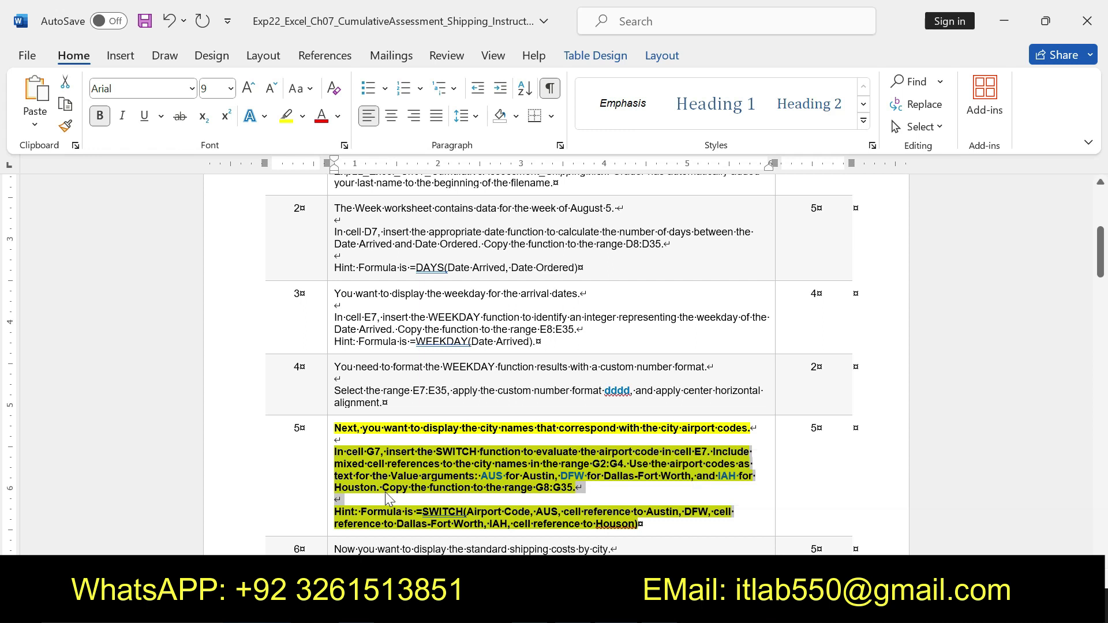
click(360, 519)
triple_click(349, 513)
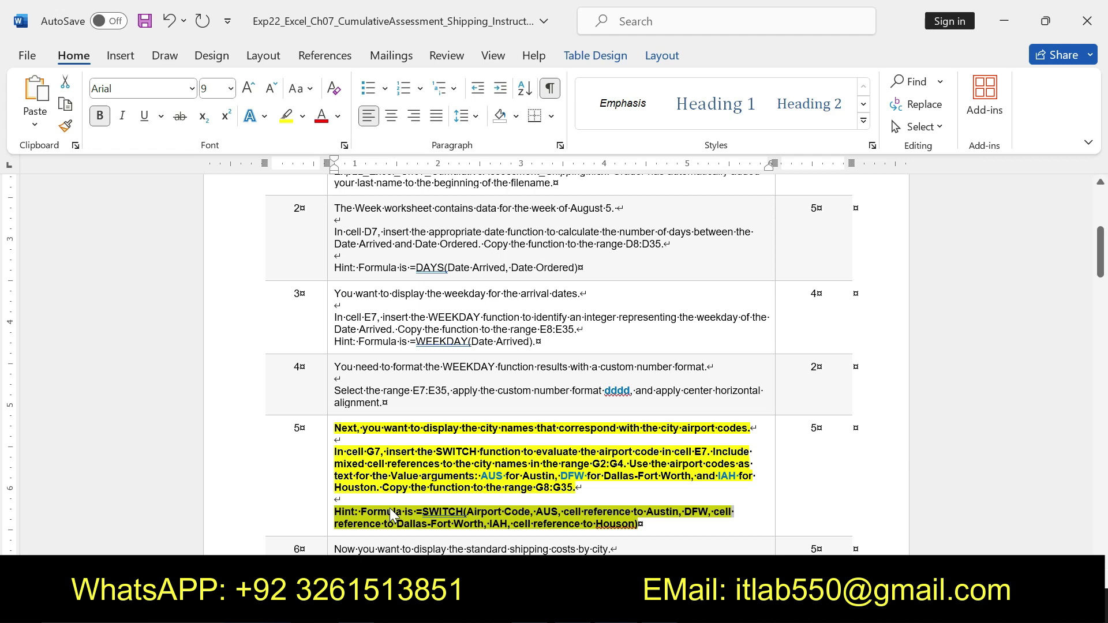
key(ctrl+c)
Enter =SWITCH(F7,"AUS",G$2,"DFW",G$3,"IAH",G$4) in G7 so it shows Austin.
key(alt+Tab)
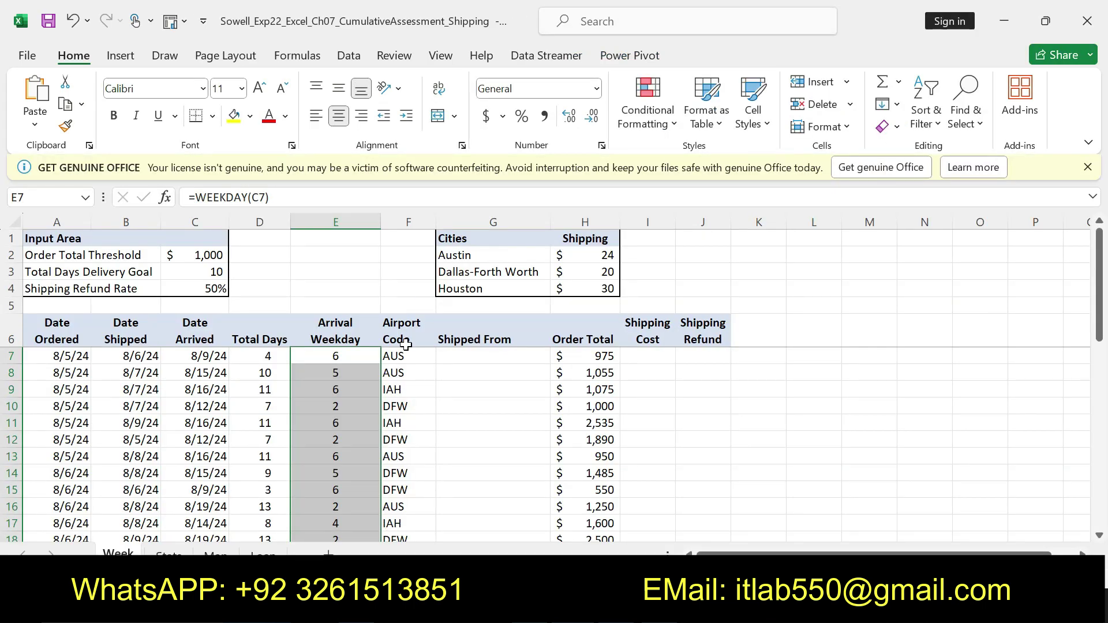
click(473, 358)
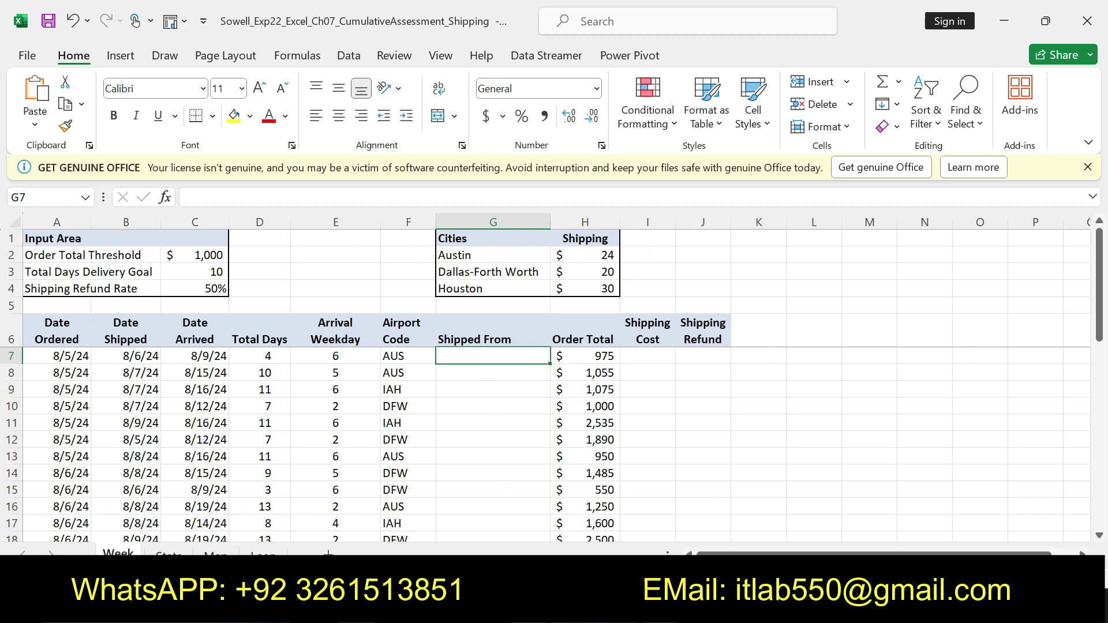
key(alt+Tab)
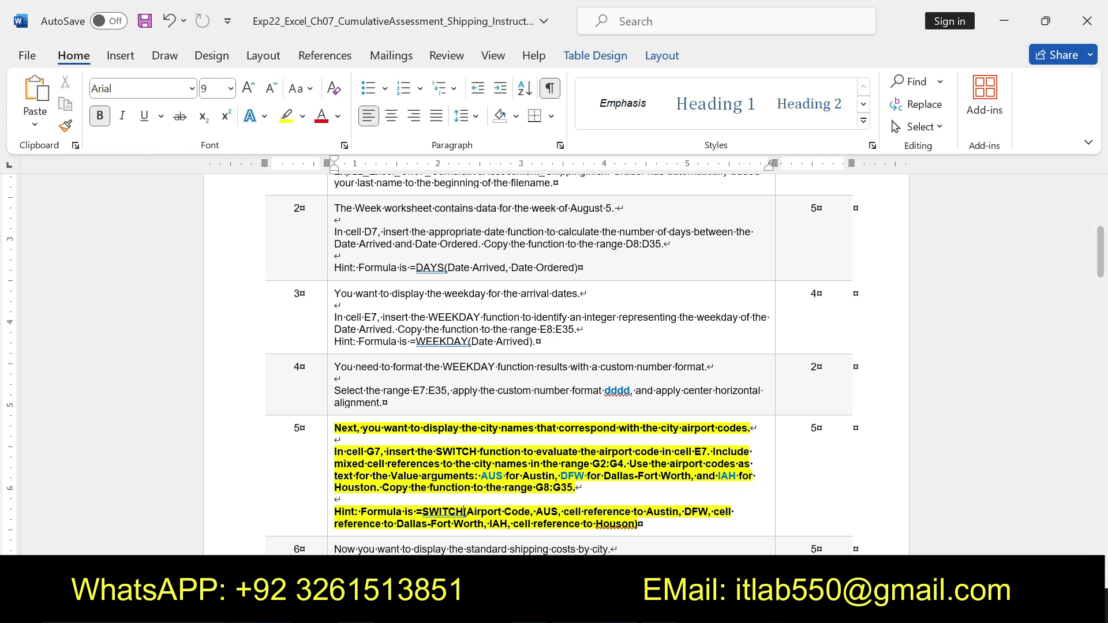
key(alt+Tab)
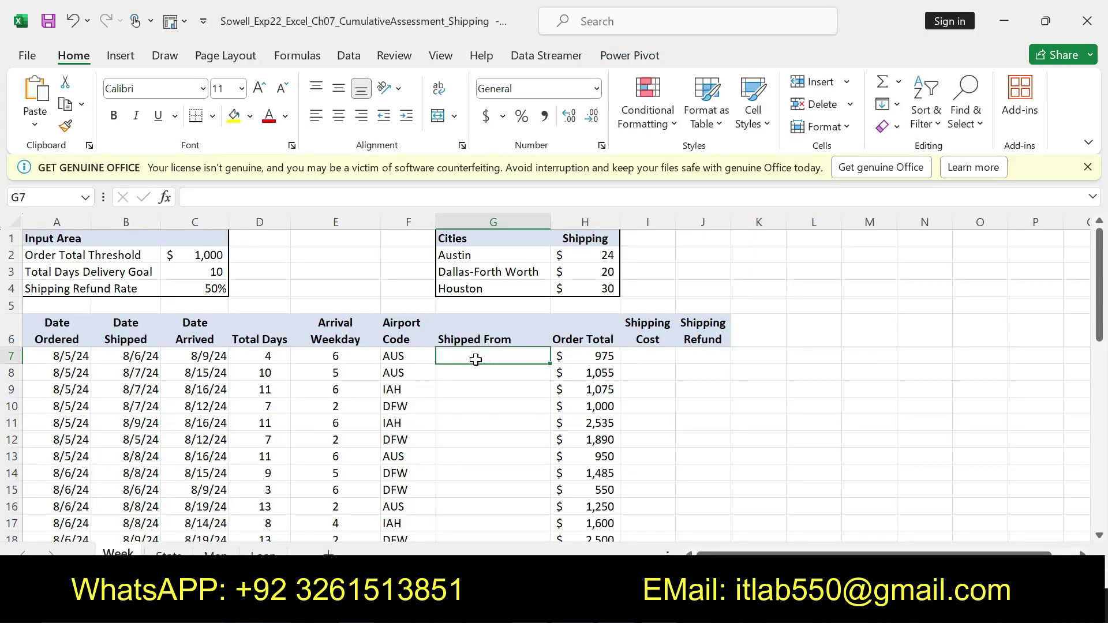
text(=)
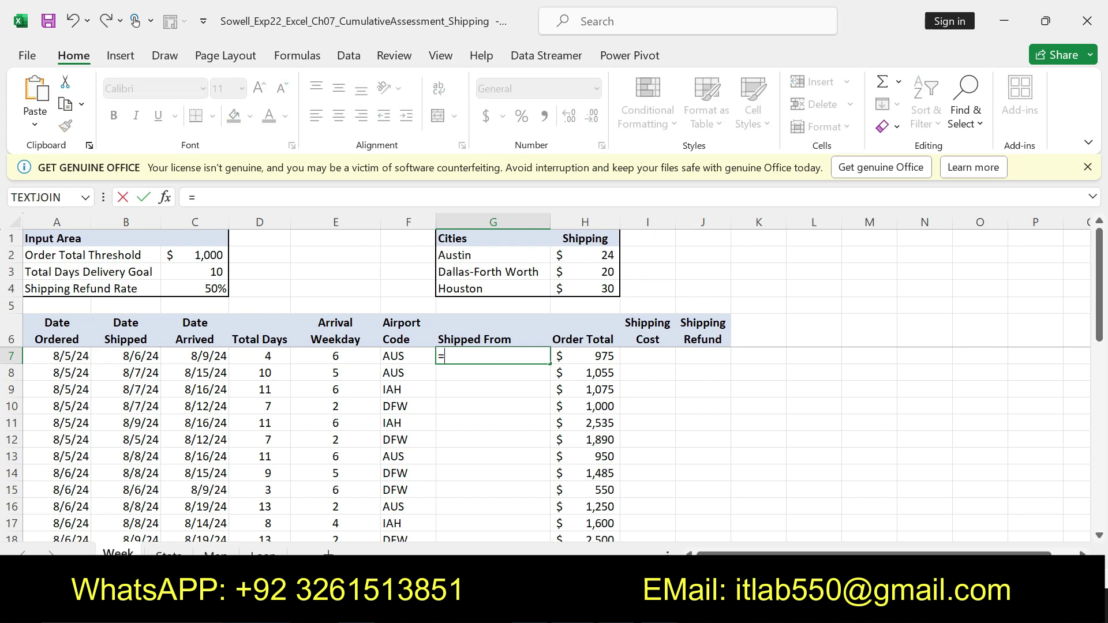
text(SW)
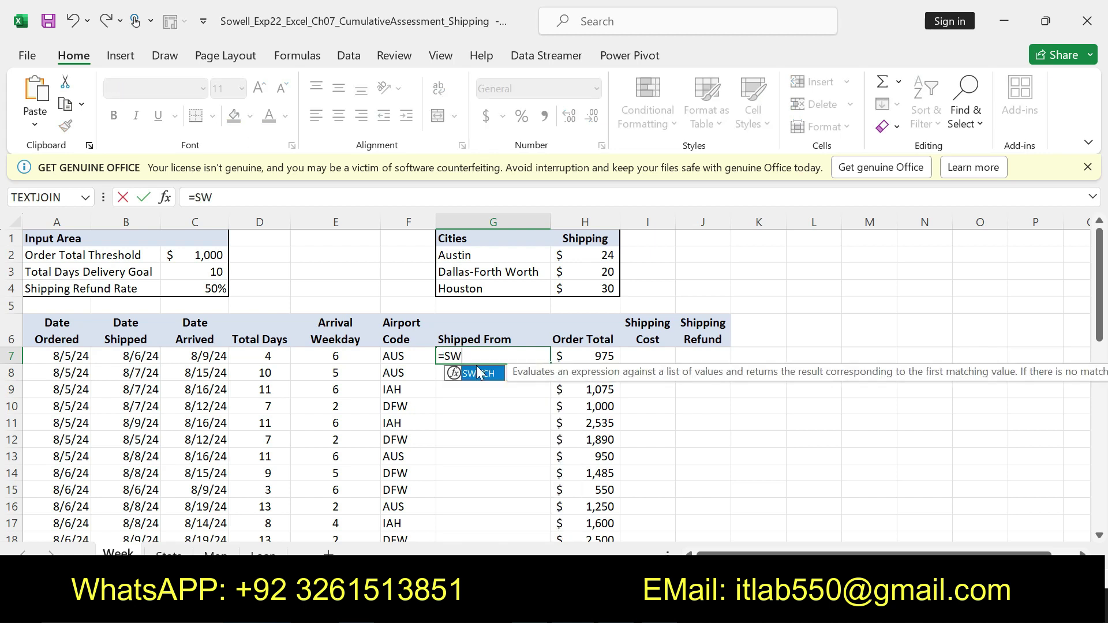
double_click(479, 374)
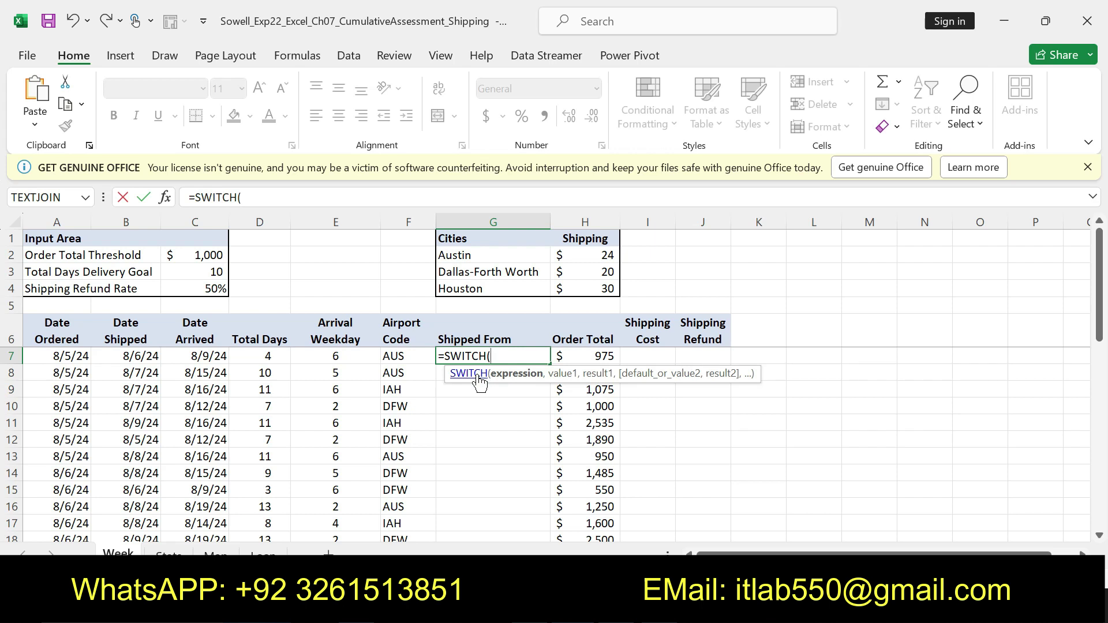
text(F7,)
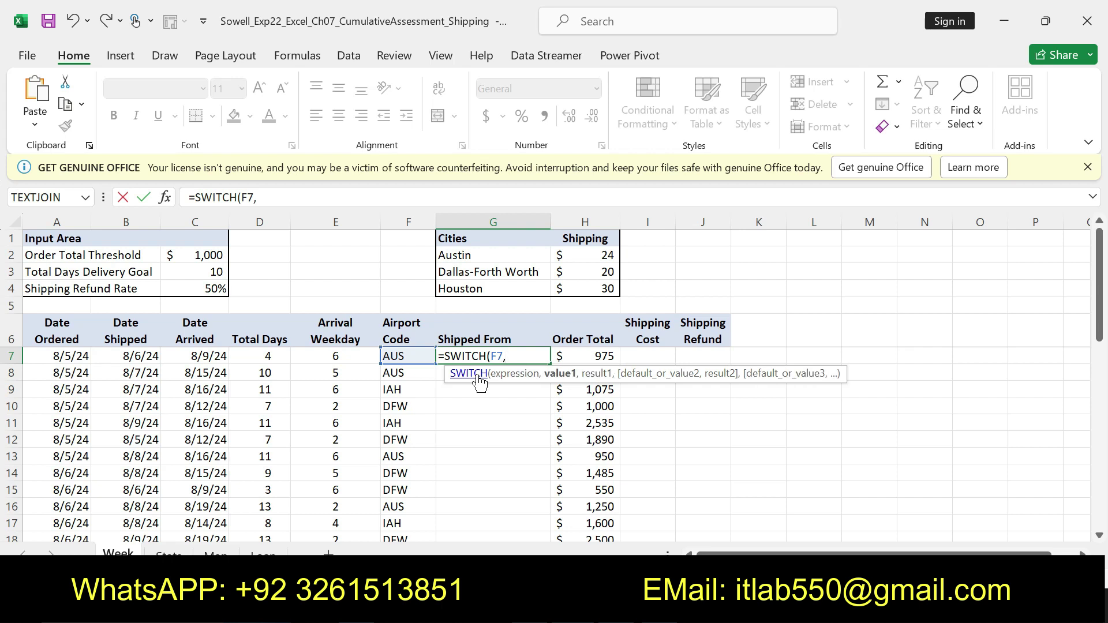
text("Aus)
key(BackSpace)
key(BackSpace)
key(BackSpace)
text(A)
text(US)
text(:")
key(BackSpace)
key(BackSpace)
text(")
text(,G)
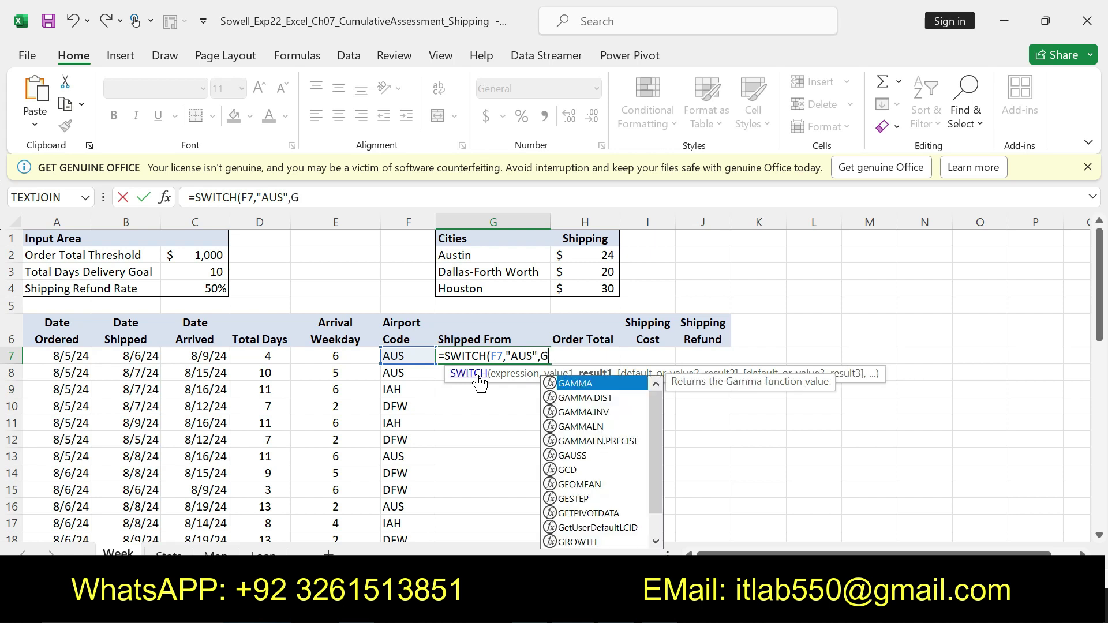
text($2)
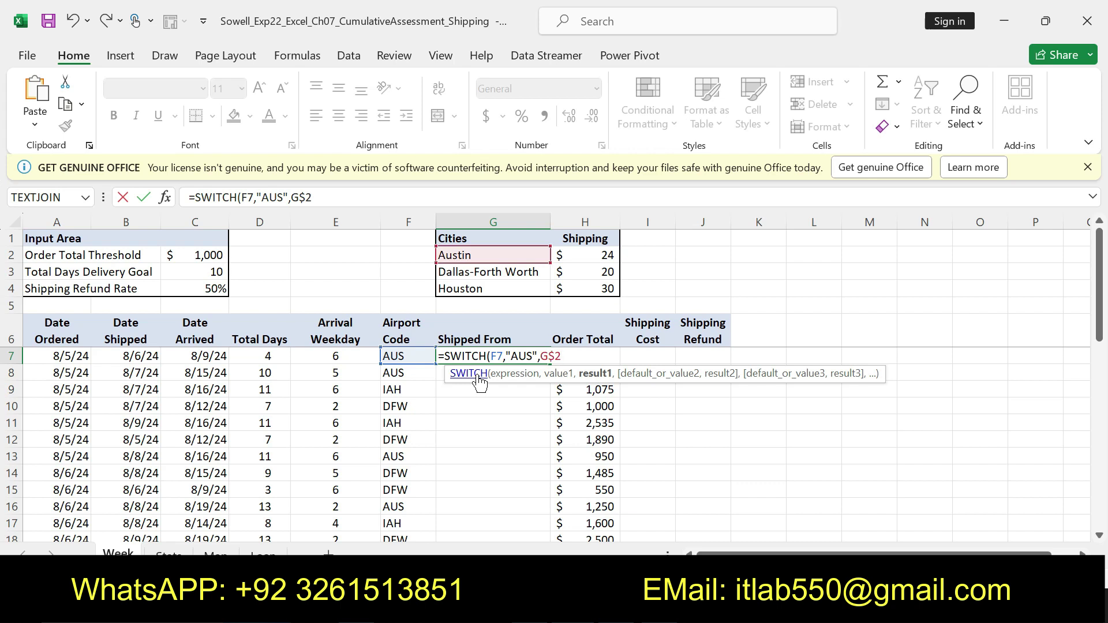
text(,"DFW)
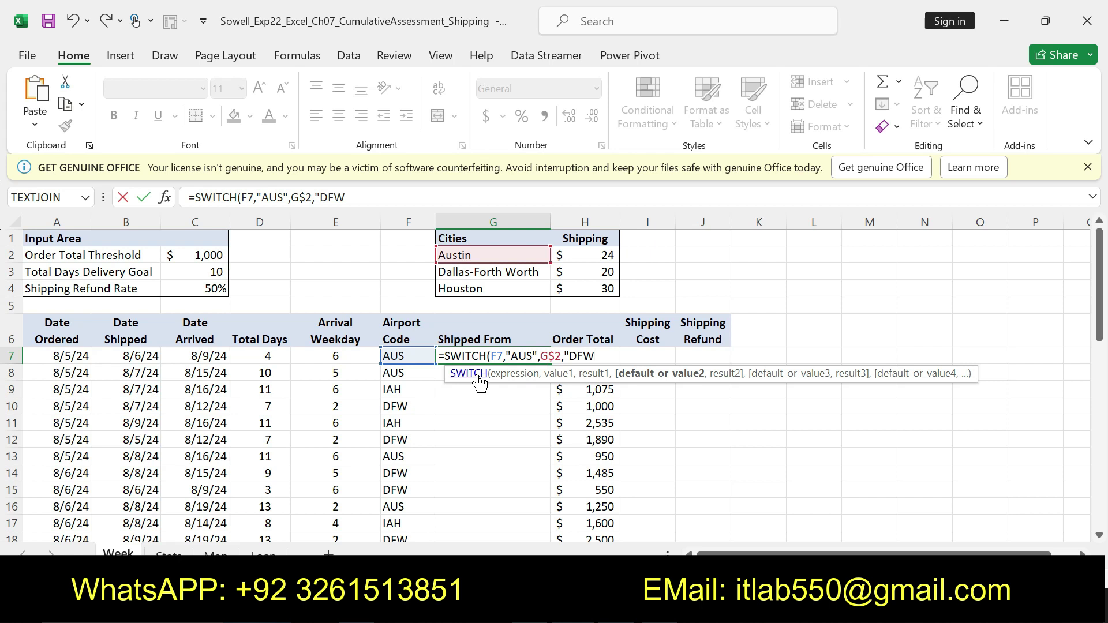
text(".)
text(,)
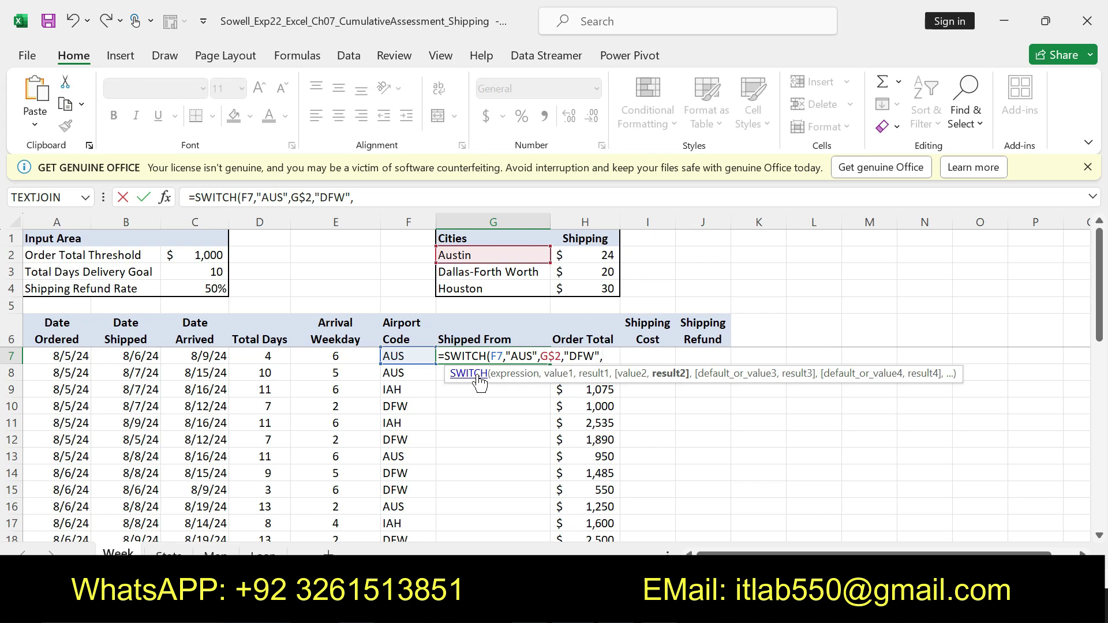
text(G)
text($3)
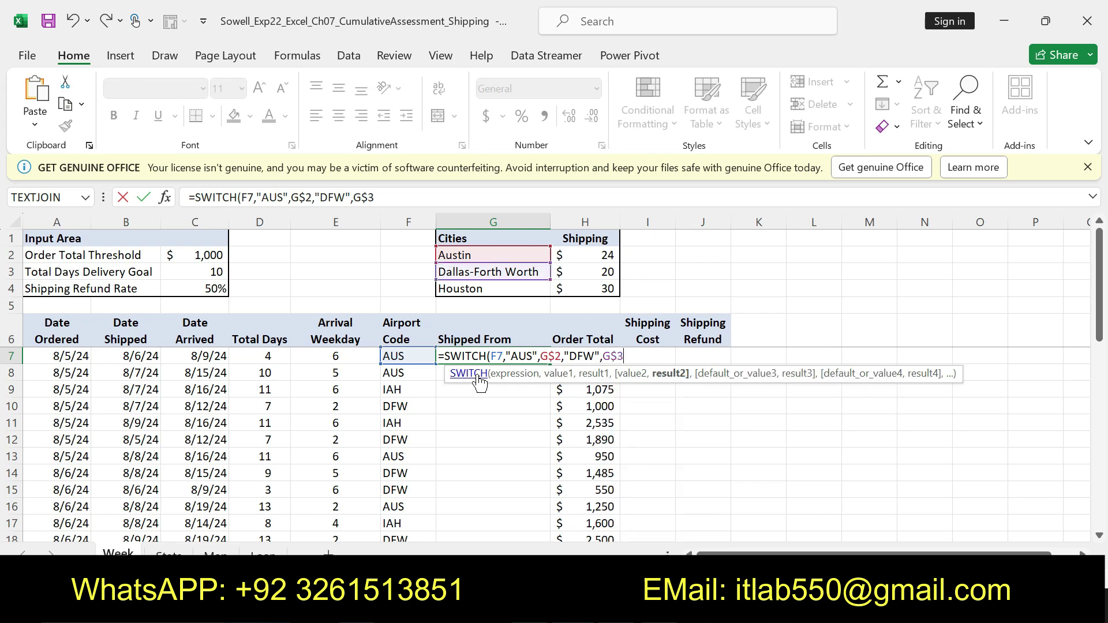
text(,)
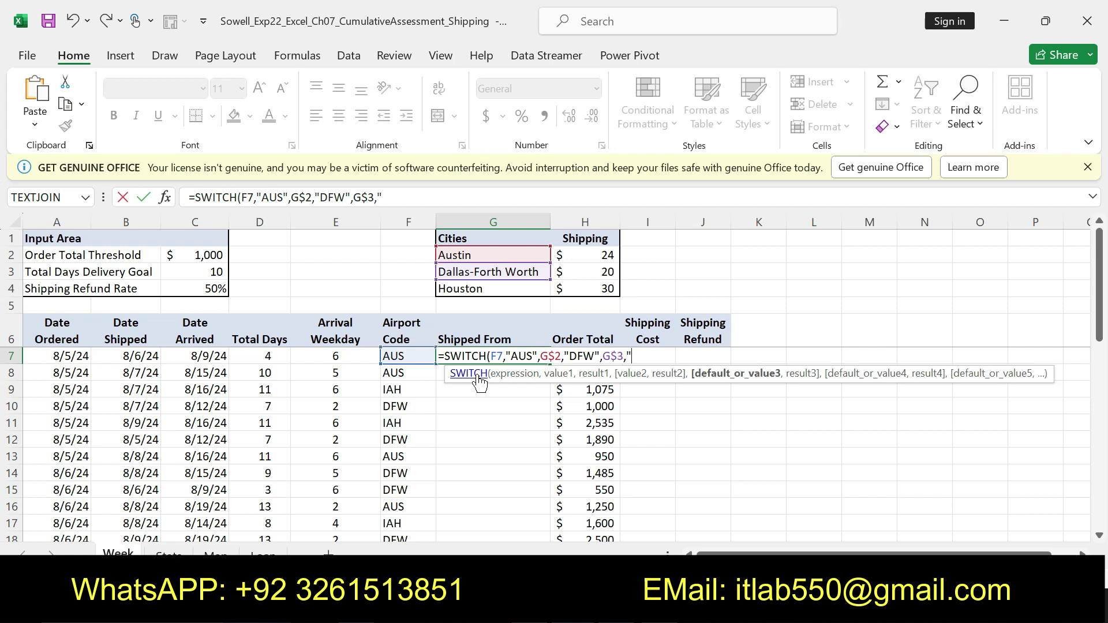
text(IAH)
text(")
text(,G)
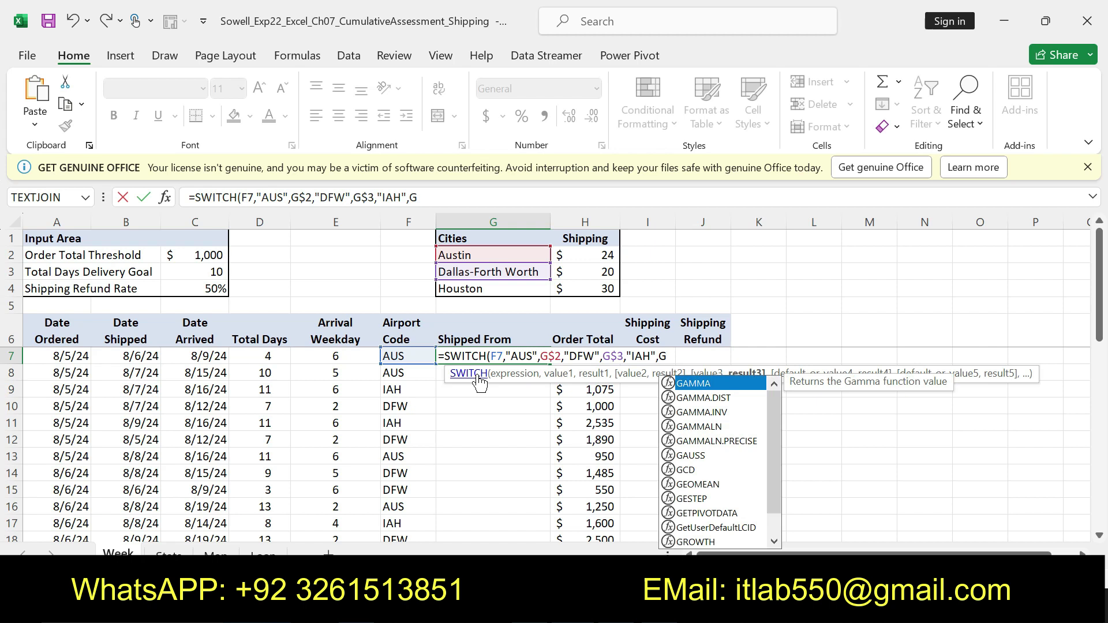
text($4)
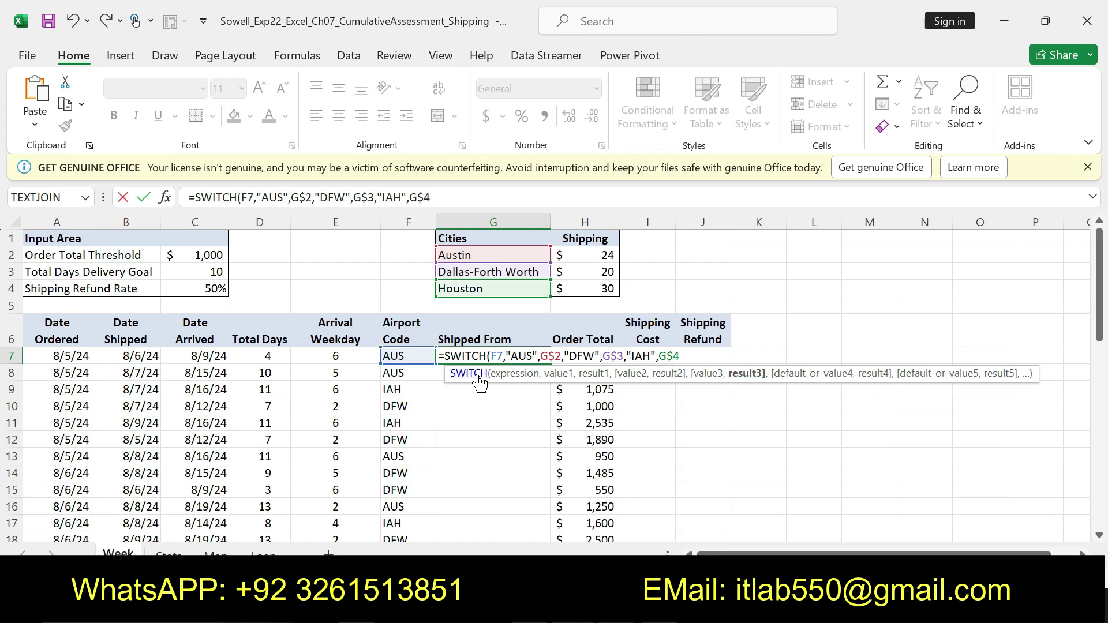
key(Return)
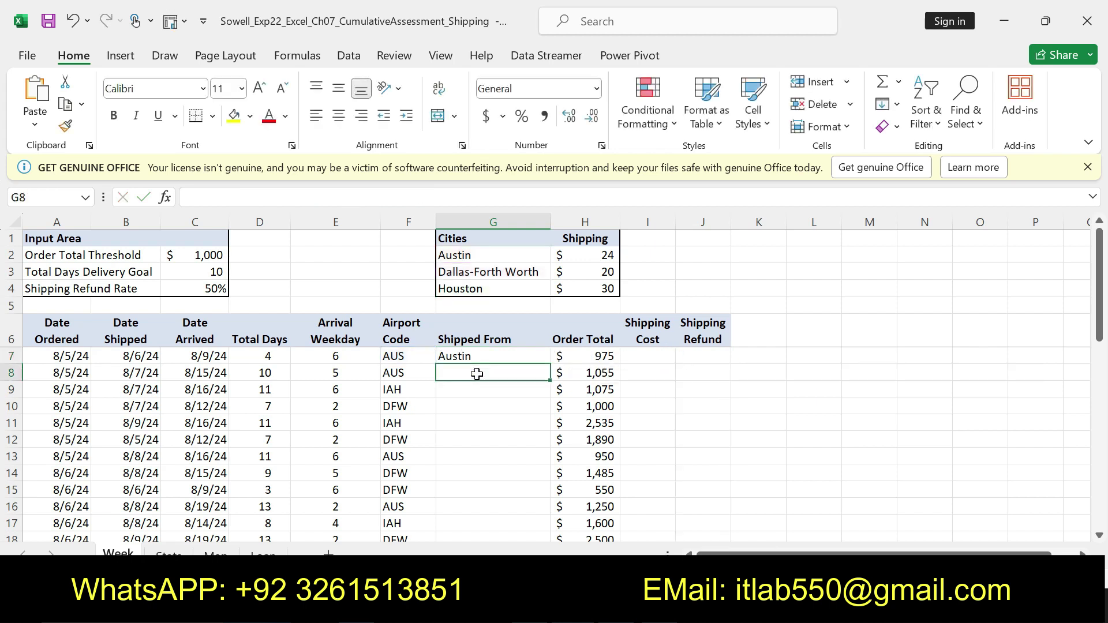
Recheck G7's SWITCH formula and reread the step 5 instructions in Word.
click(472, 359)
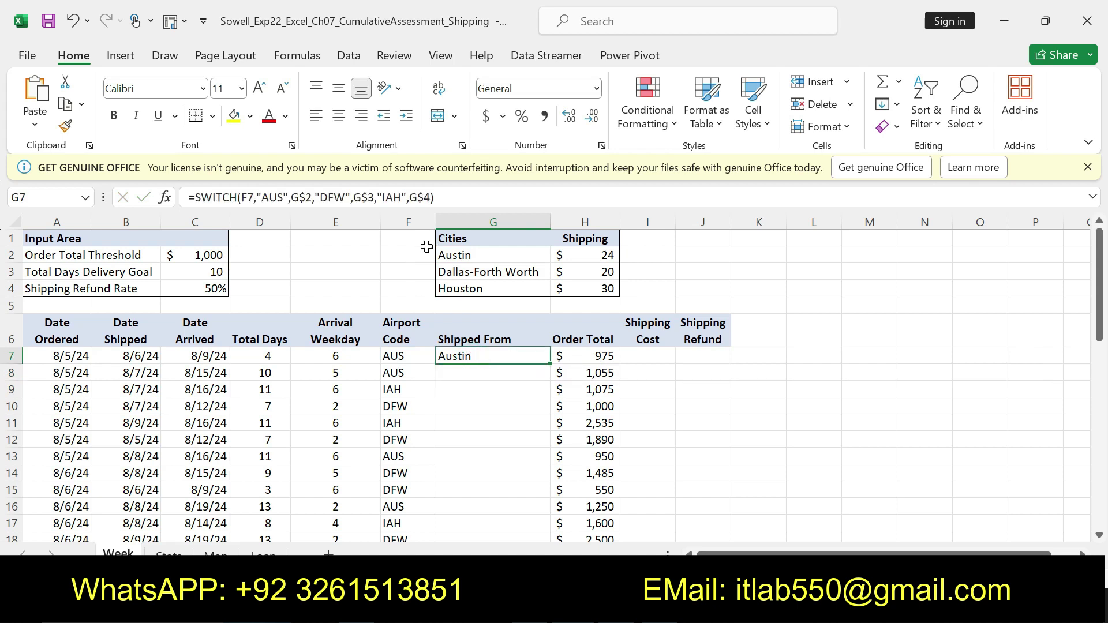
drag(434, 198, 189, 198)
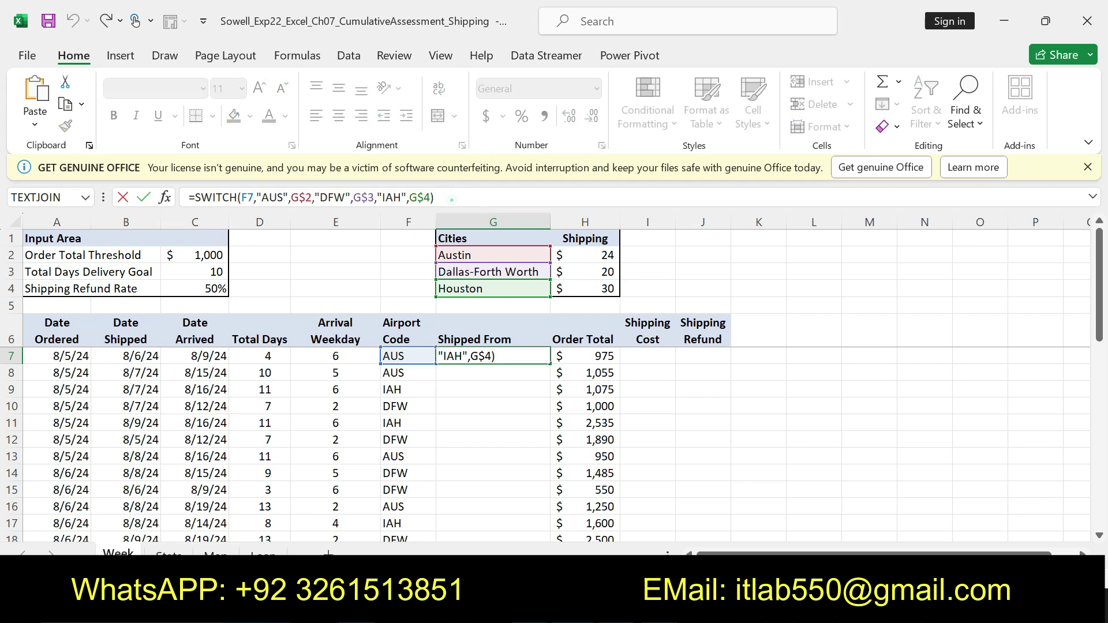
key(Return)
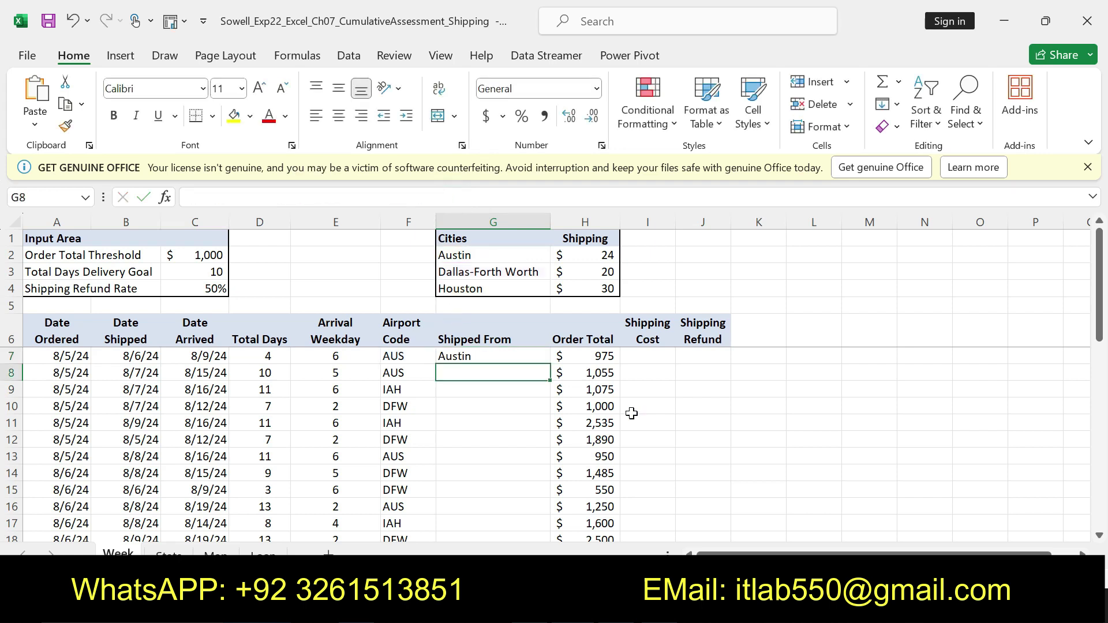
key(alt+Tab)
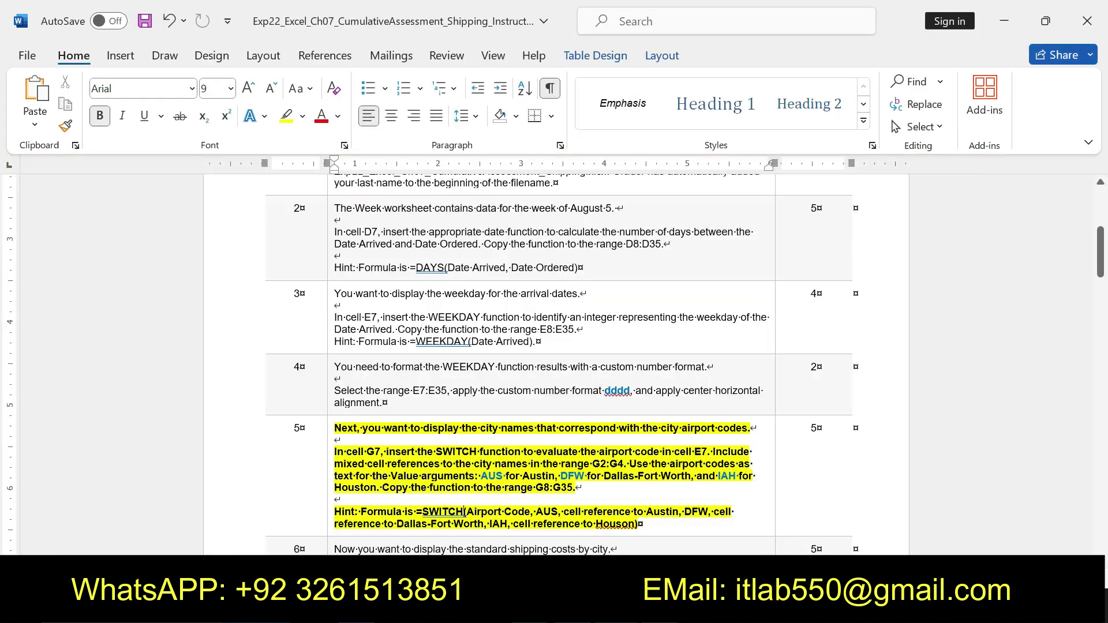
drag(642, 524, 332, 427)
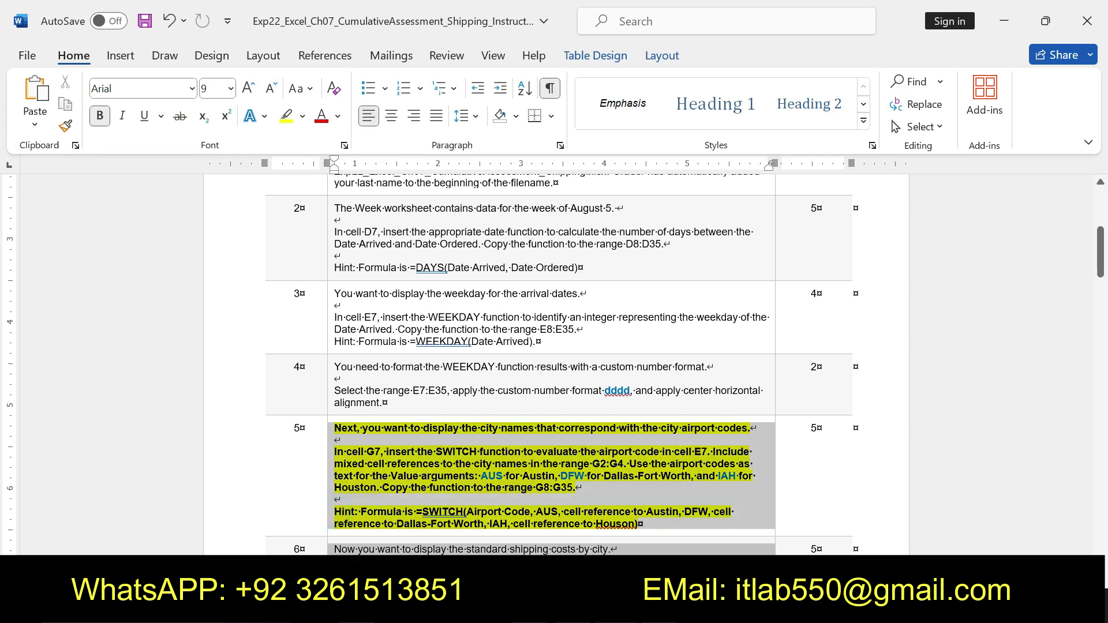
key(alt+Tab)
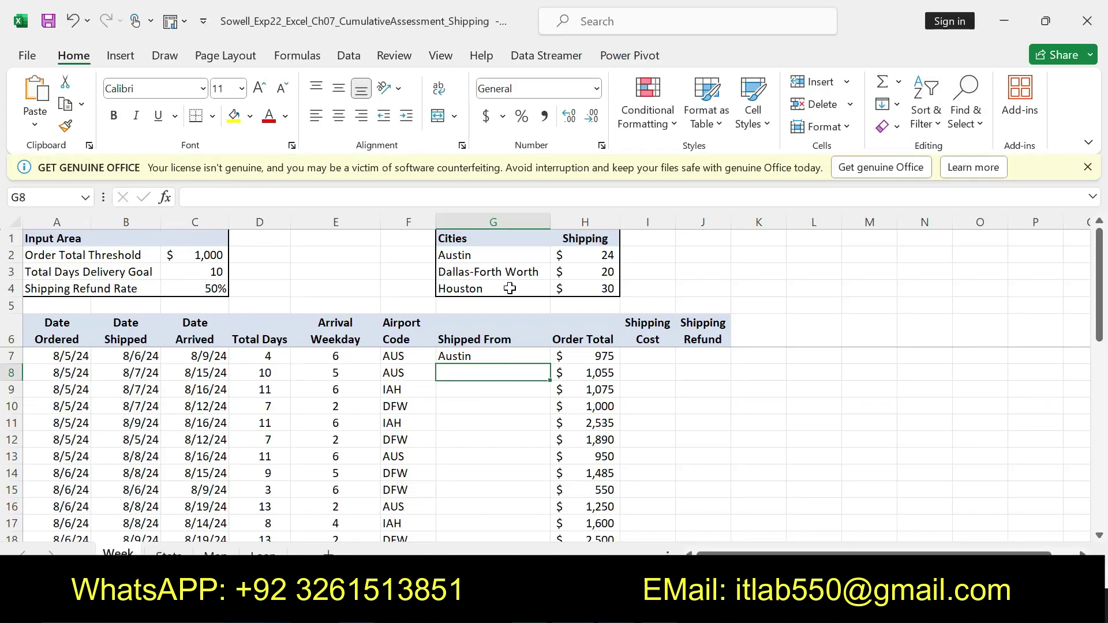
Fill G7's SWITCH formula down column G, listing Austin, Houston and Dallas-Forth Worth.
click(527, 358)
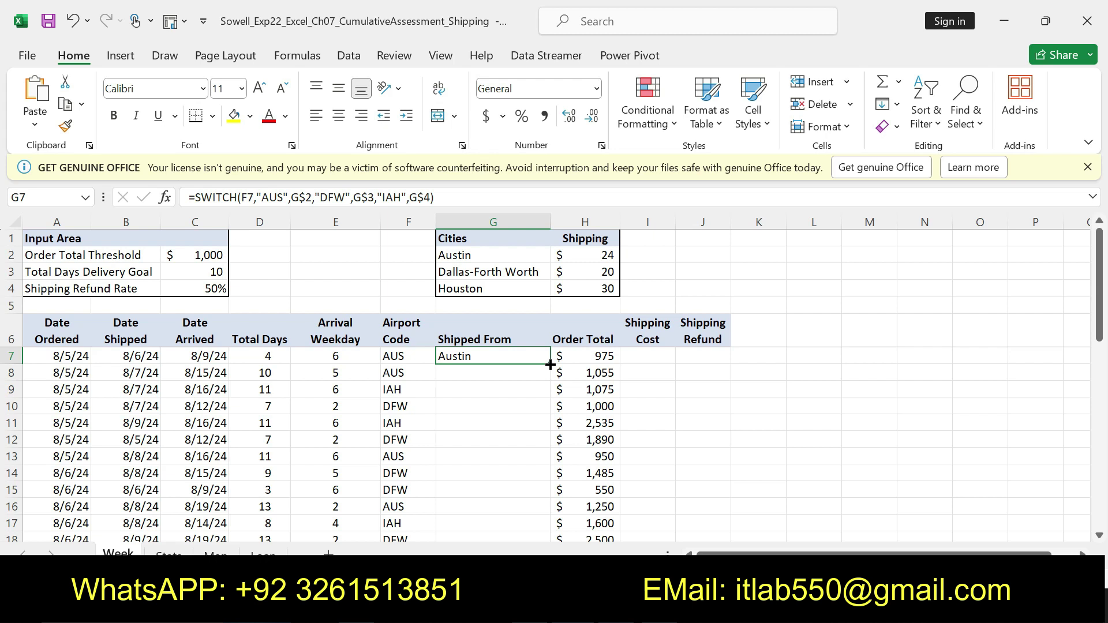
double_click(550, 364)
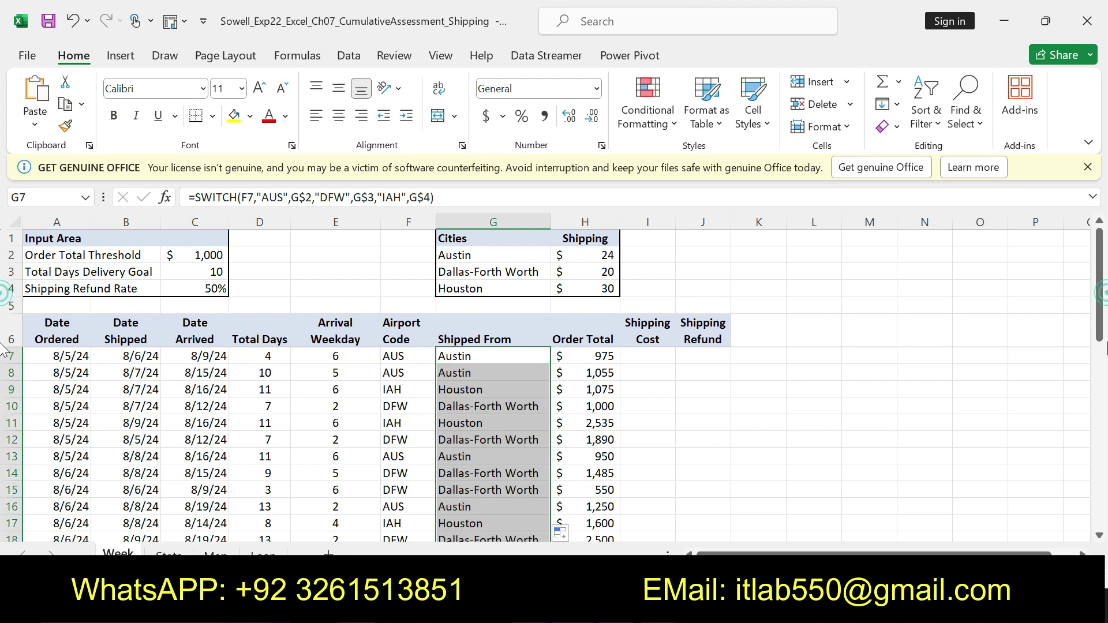
mouse_move(1100, 305)
mouse_down()
mouse_move(1102, 358)
mouse_move(1100, 306)
mouse_up()
key(alt+Tab)
click(546, 420)
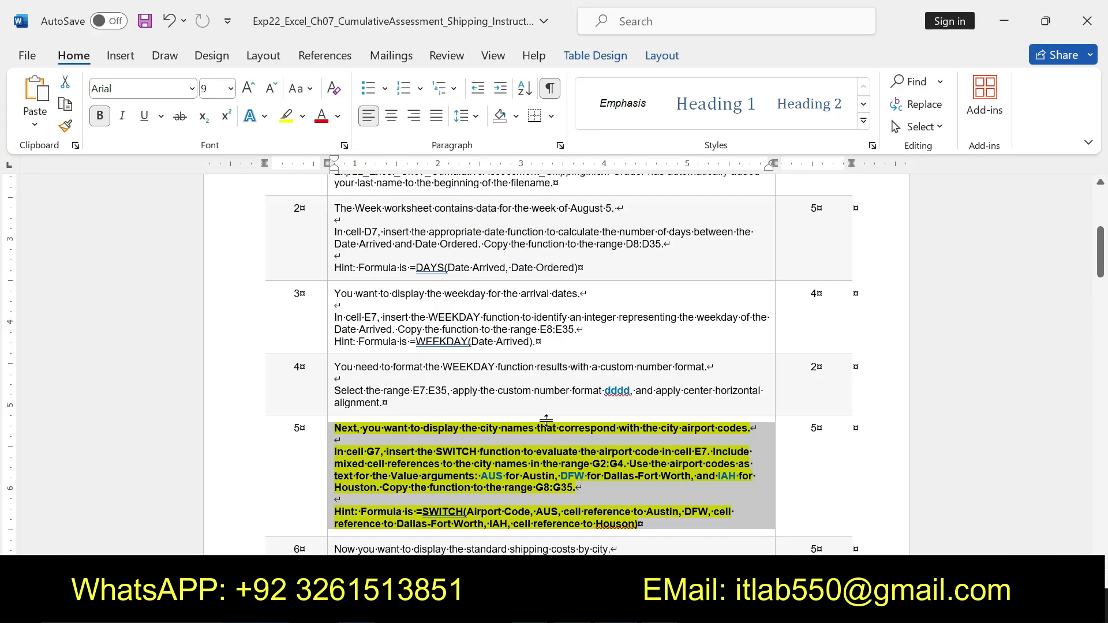
Return step 5 to plain text and make step 6 bold with yellow highlight.
key(ctrl+z)
drag(1103, 272, 1105, 301)
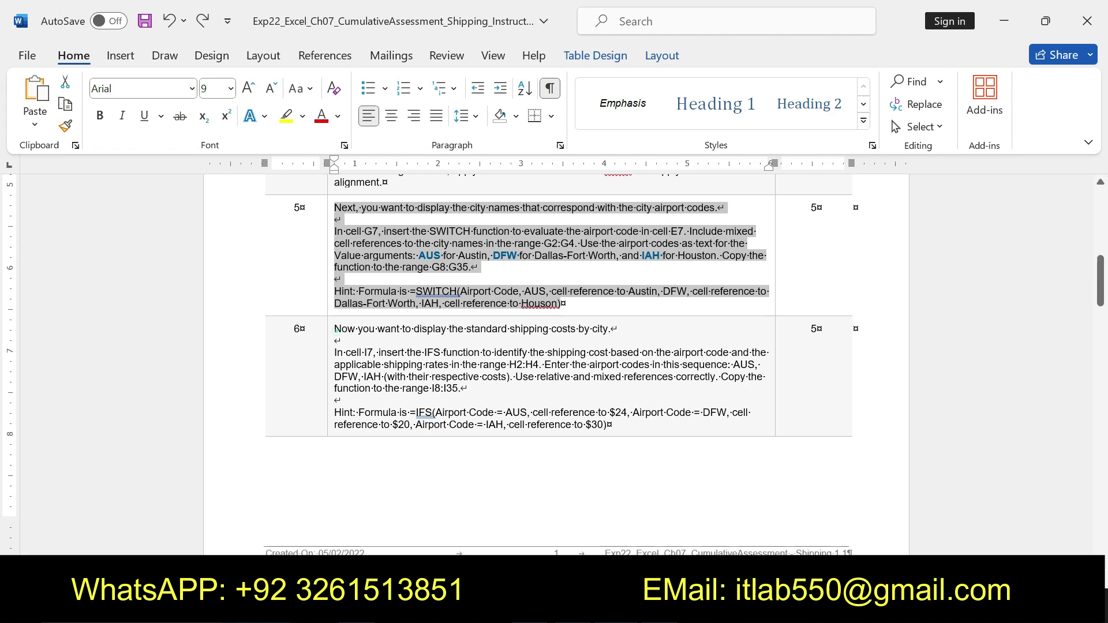
drag(335, 329, 607, 426)
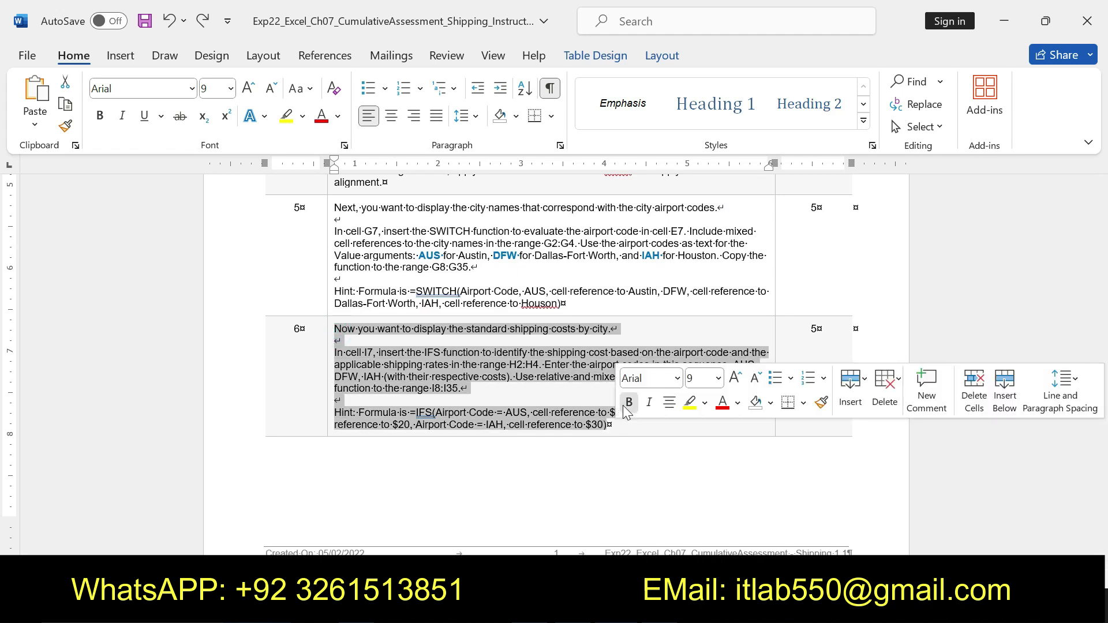
click(629, 402)
click(690, 402)
Select step 6's IFS Hint formula and the In cell I7 instruction for reading.
drag(335, 329, 645, 425)
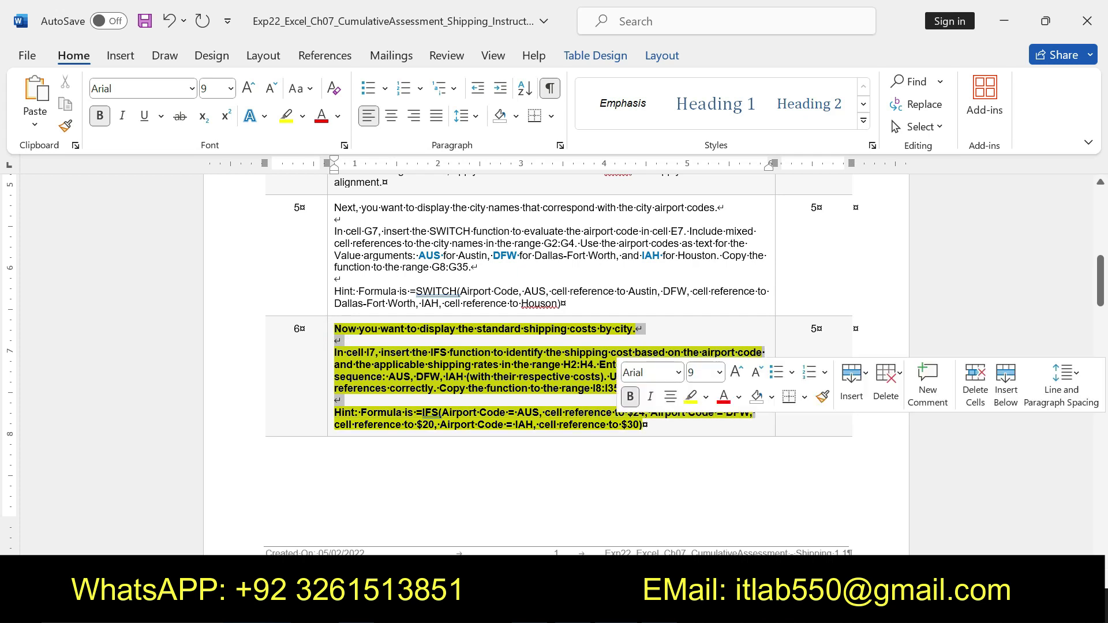
click(396, 412)
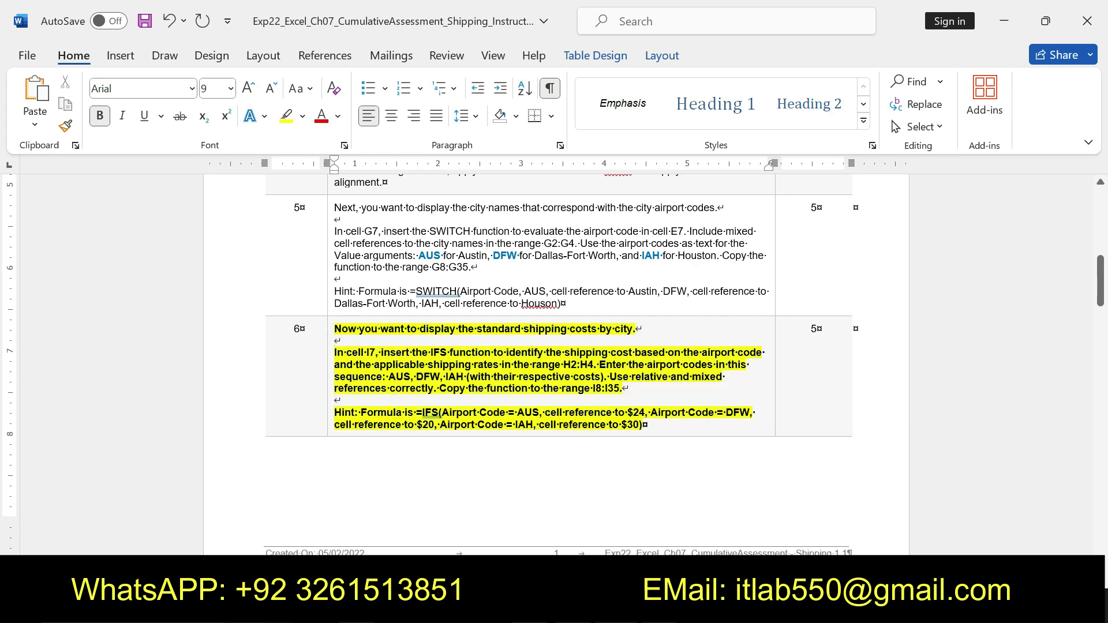
drag(333, 412, 645, 425)
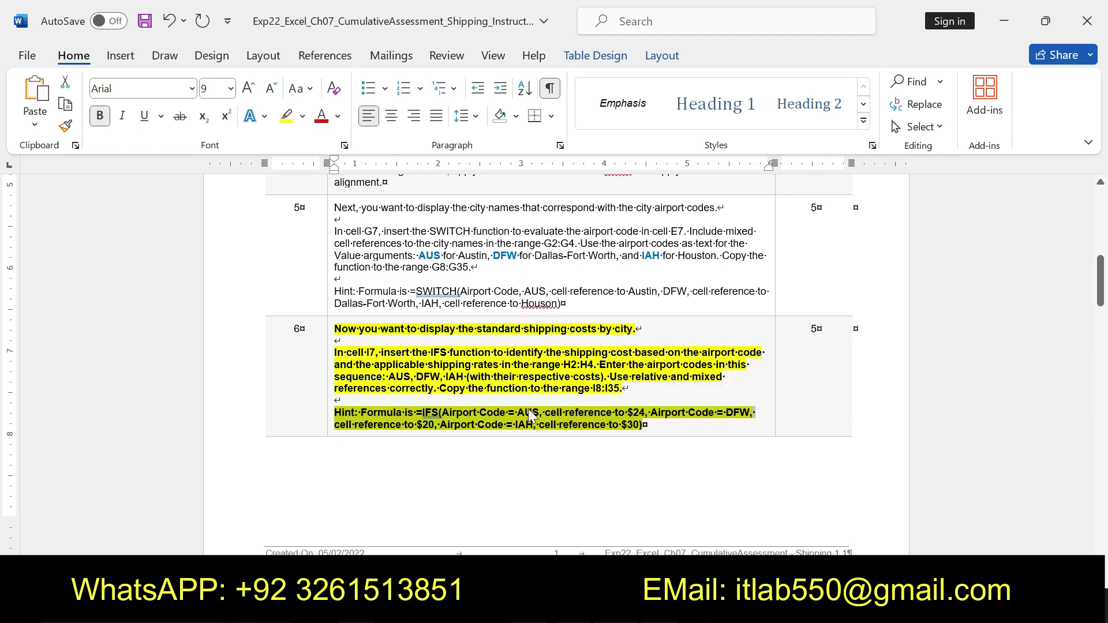
click(355, 413)
drag(334, 413, 447, 438)
click(432, 412)
mouse_move(417, 413)
mouse_down()
mouse_move(565, 413)
mouse_move(488, 446)
mouse_up()
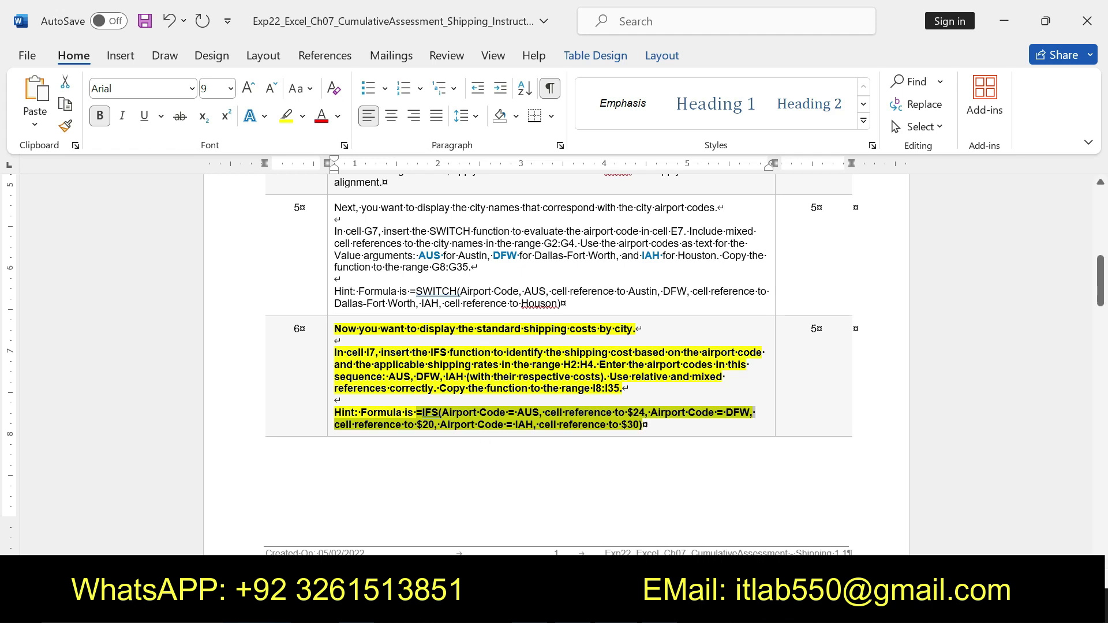
drag(333, 352, 342, 400)
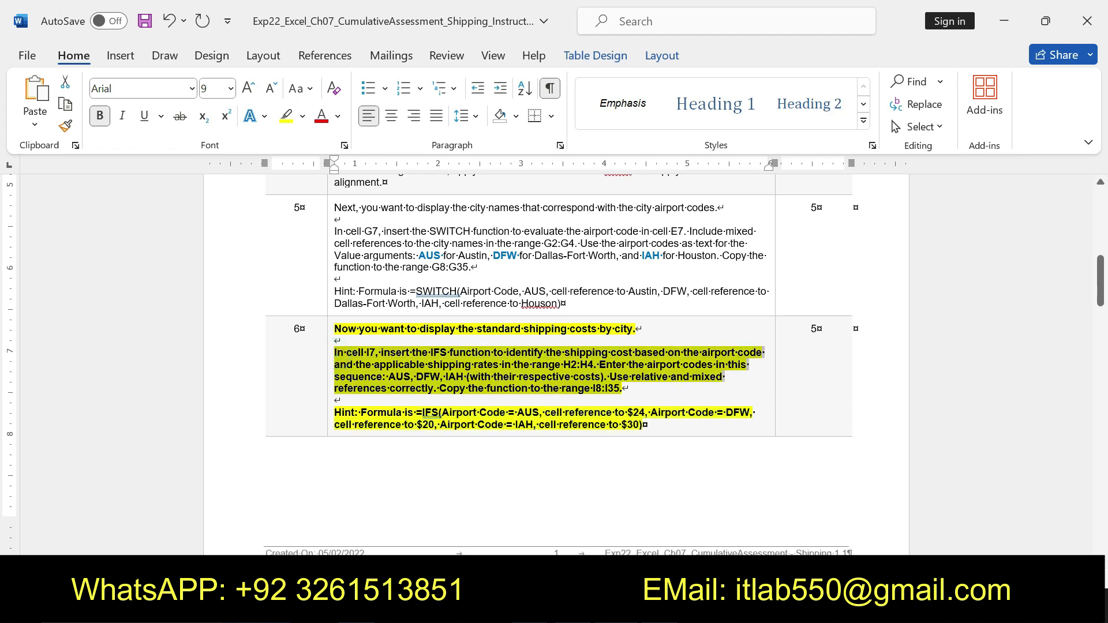
Start an IFS formula in I7 with G7="Austin" returning $H$2.
key(alt+Tab)
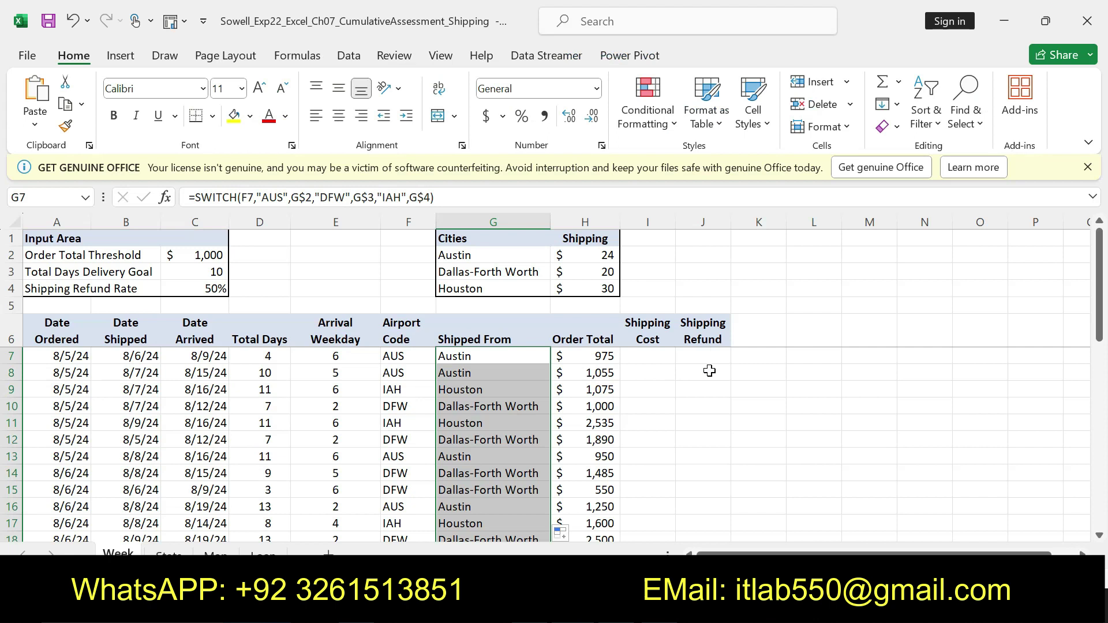
click(642, 352)
text(=)
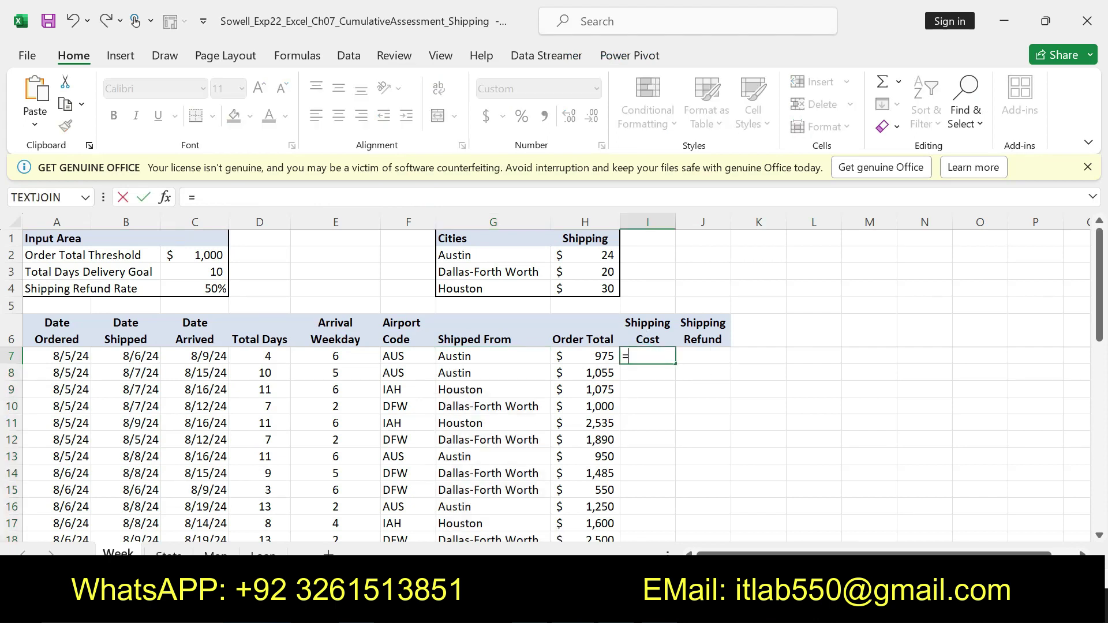
text(IFS)
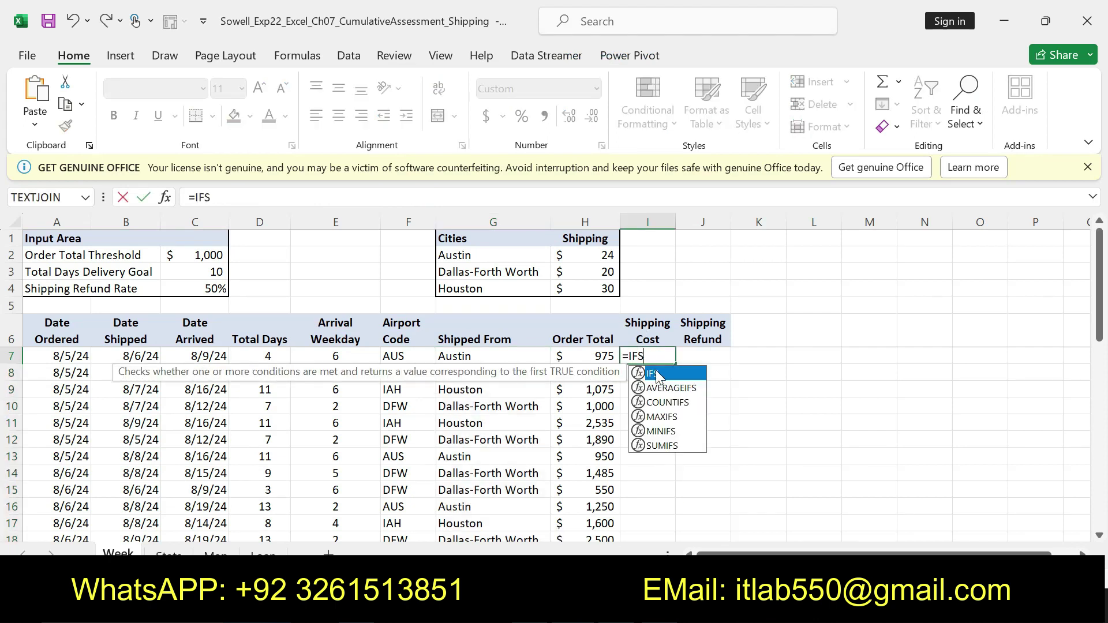
double_click(657, 373)
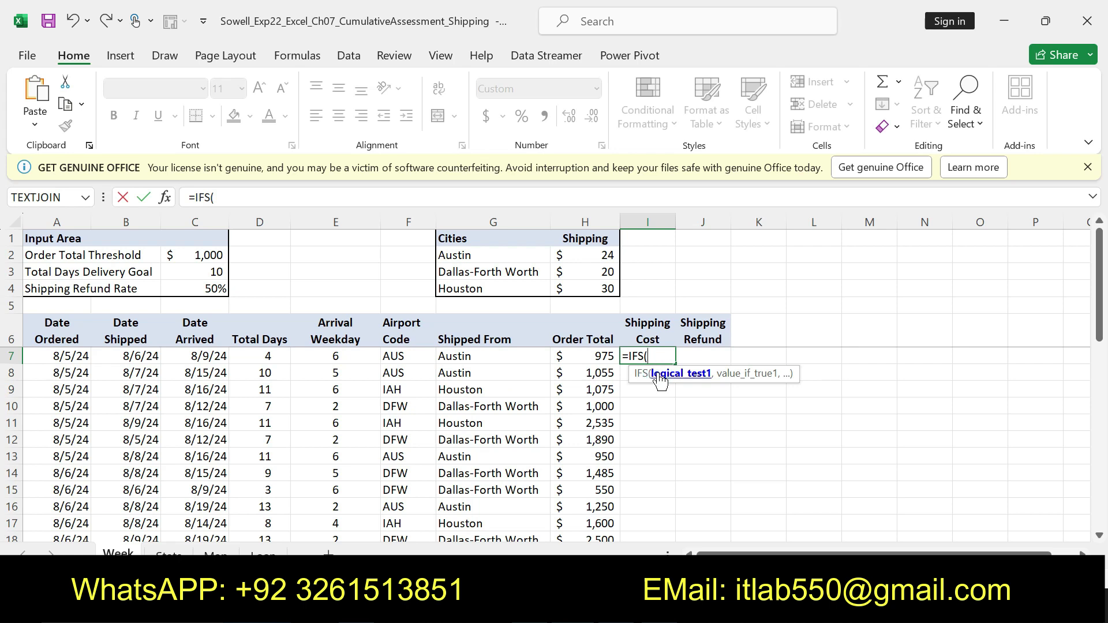
text(G7=)
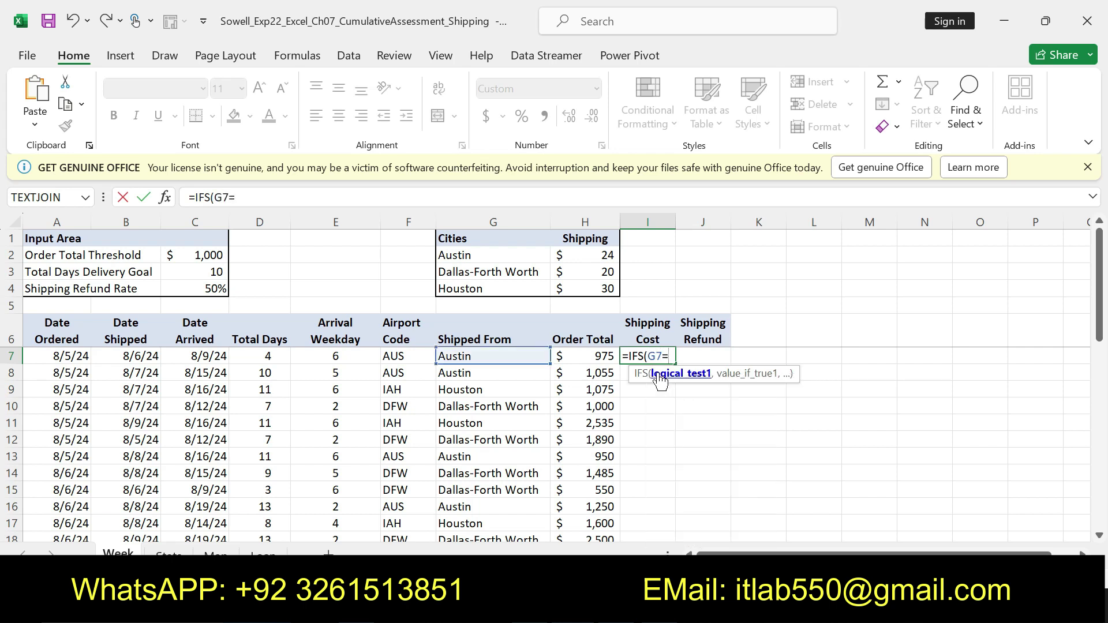
text("Austin")
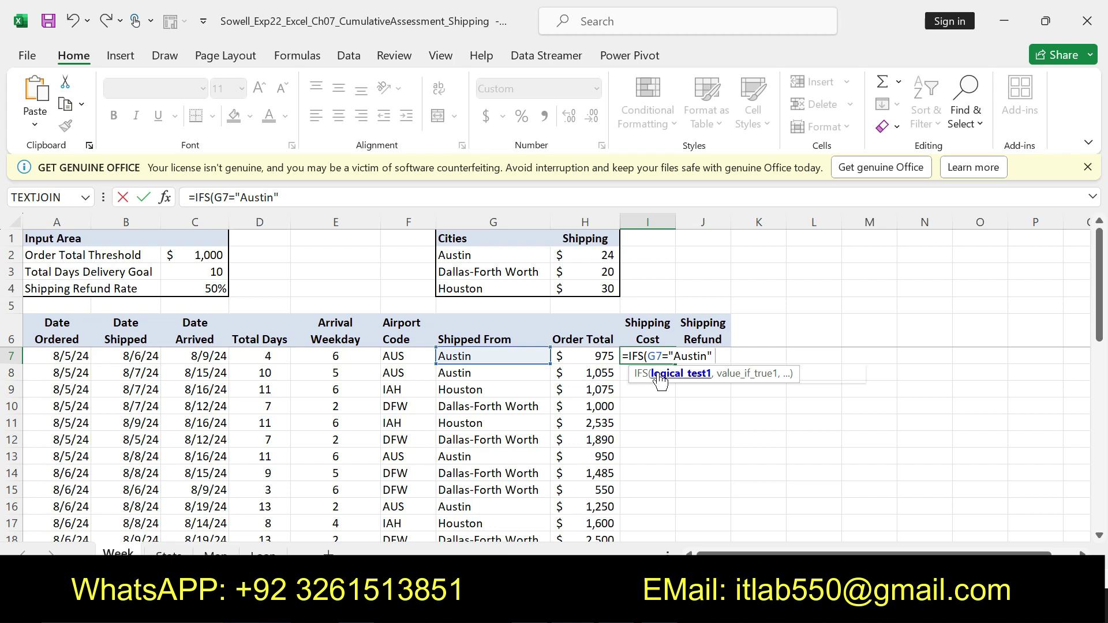
text(,$h$2)
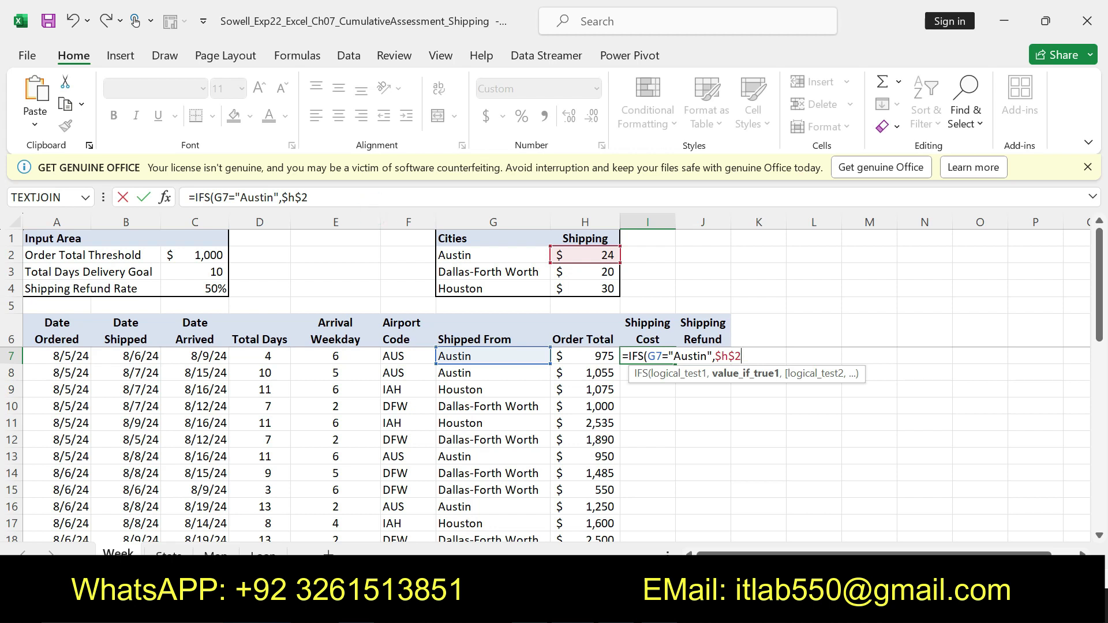
click(345, 198)
key(BackSpace)
key(BackSpace)
key(BackSpace)
key(BackSpace)
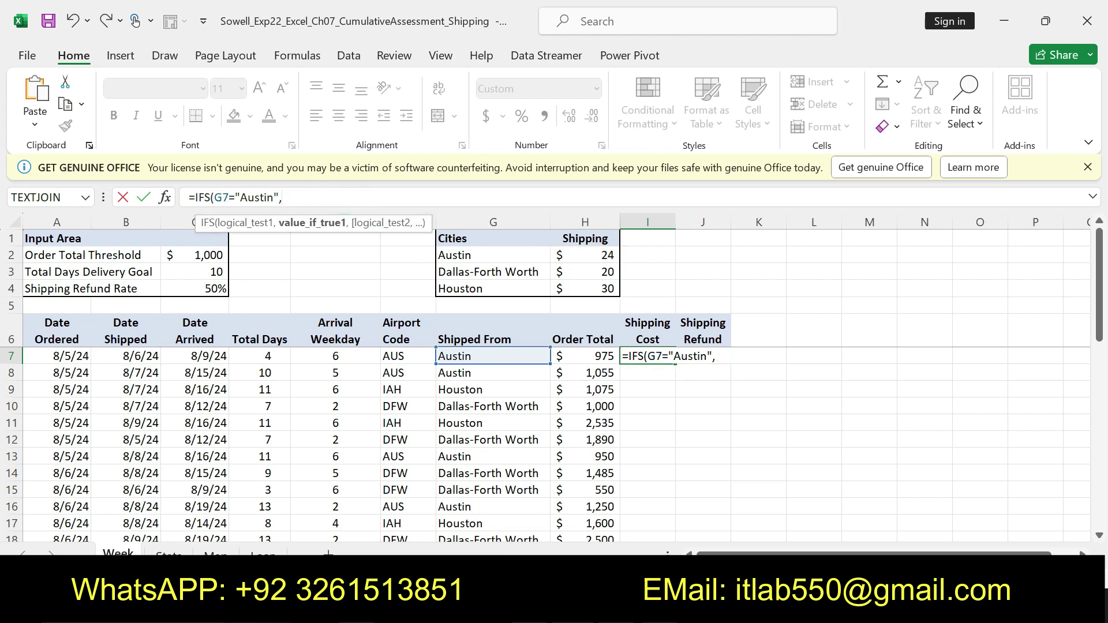
Add Dallas-Forth Worth→$H$3 and Houston→$H$4 conditions and commit, showing $24.
text($H$2)
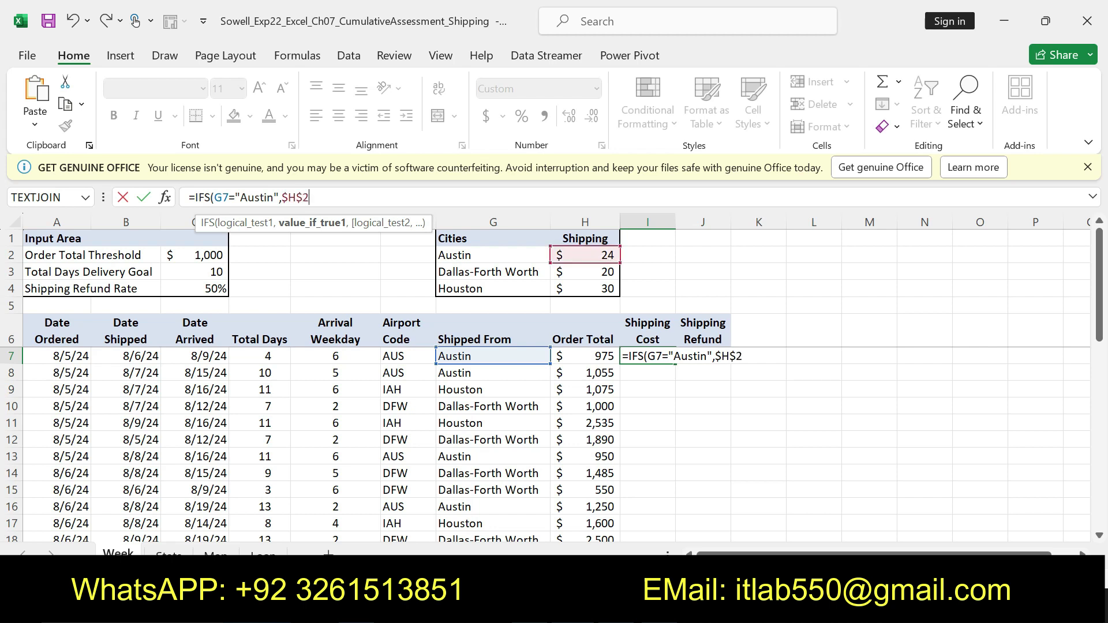
text(,G7=)
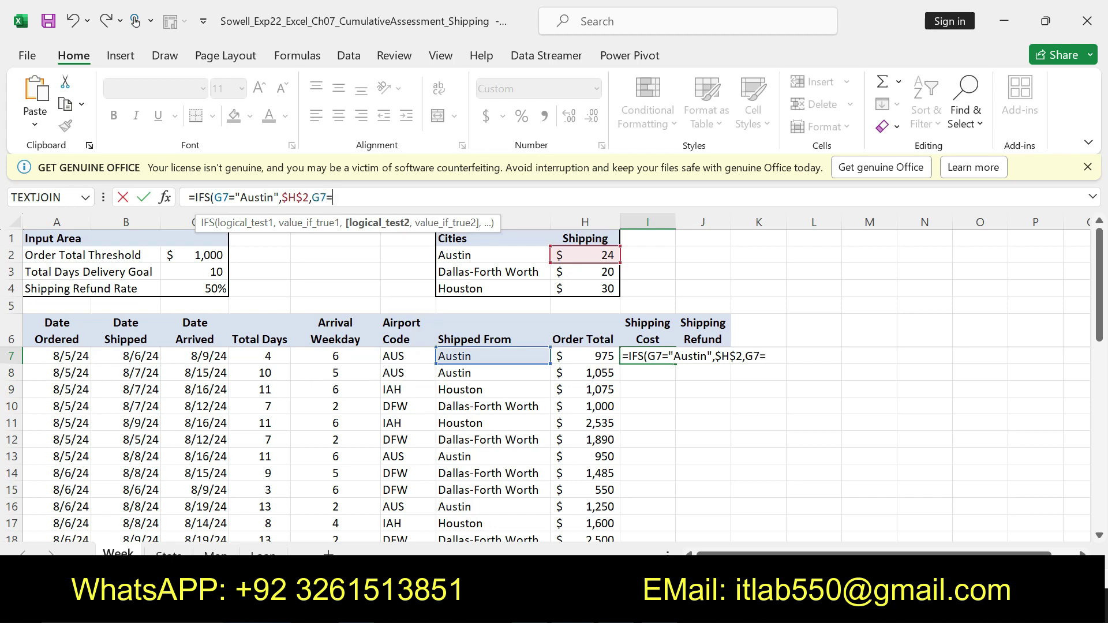
text("Dallas)
text(-)
text(Fotr)
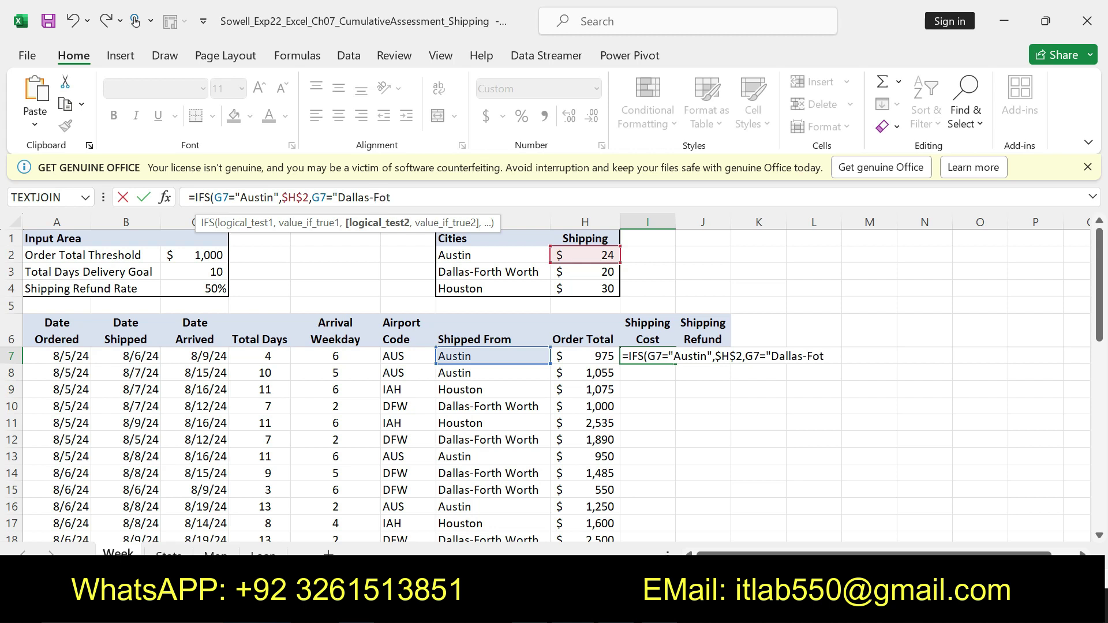
text(h)
key(BackSpace)
key(BackSpace)
key(BackSpace)
text(rth)
text( W)
text(orth)
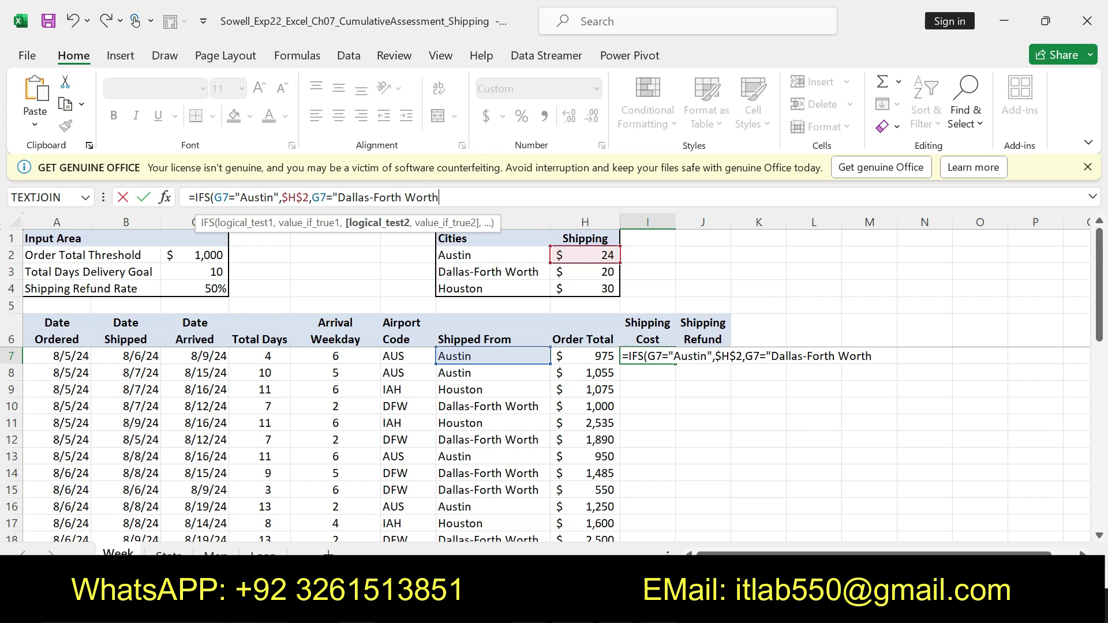
text(")
text(,$)
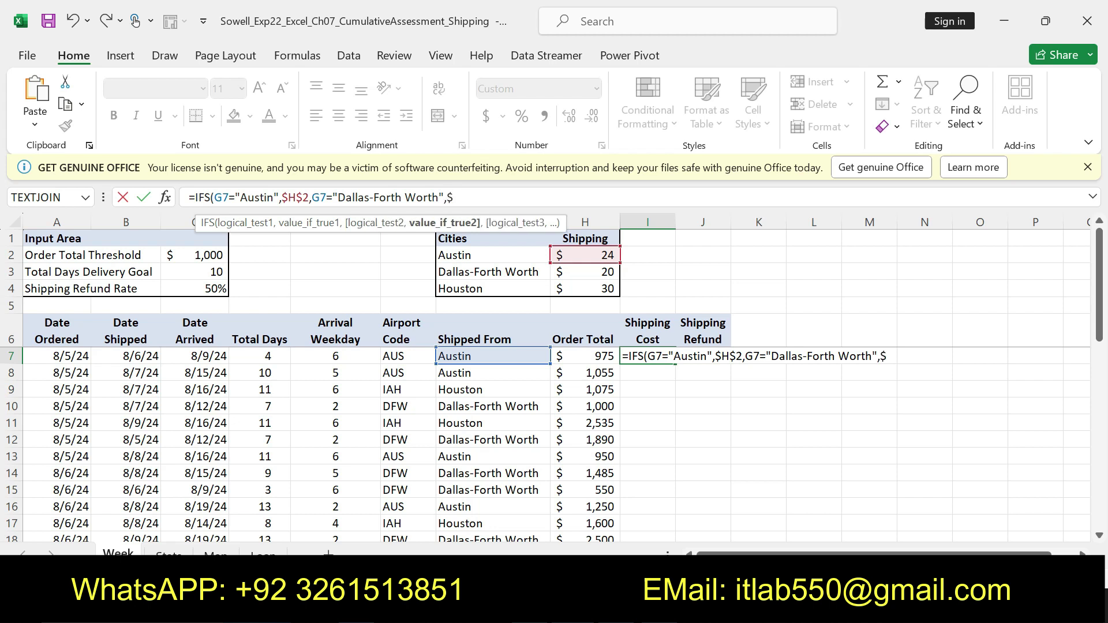
text(h$3)
key(BackSpace)
key(BackSpace)
key(BackSpace)
text(H$3)
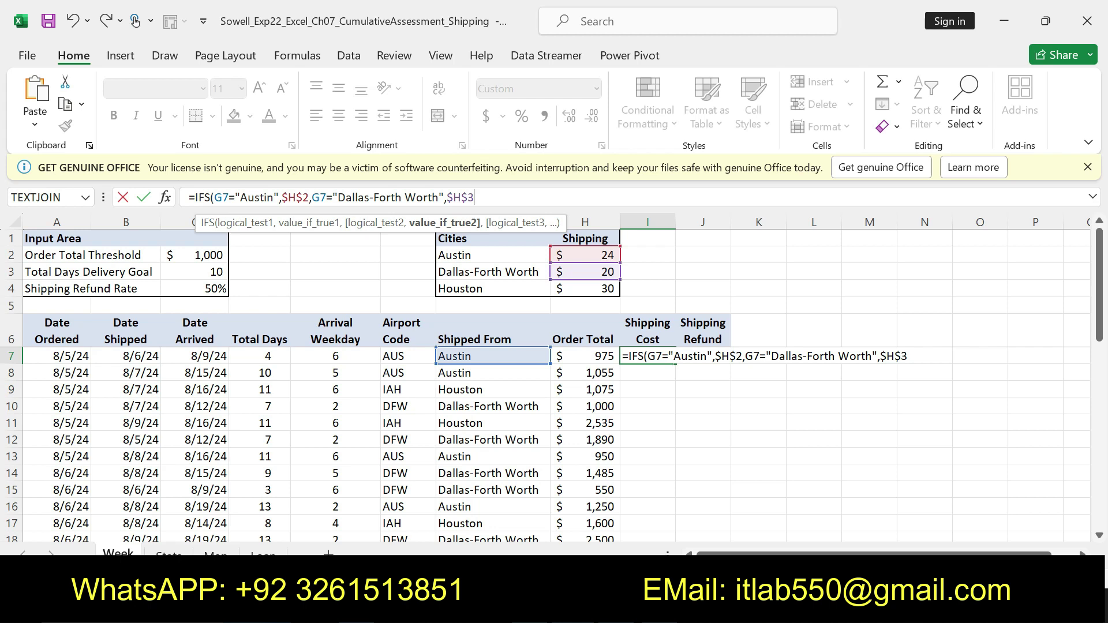
text(,G7=)
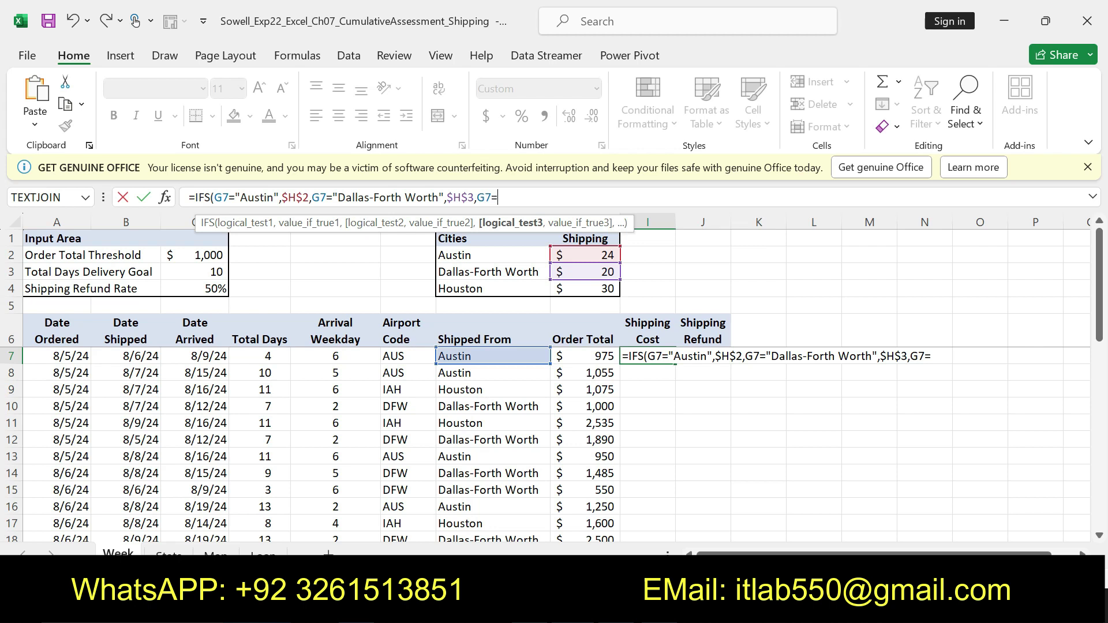
text("Houston)
text(")
text(,)
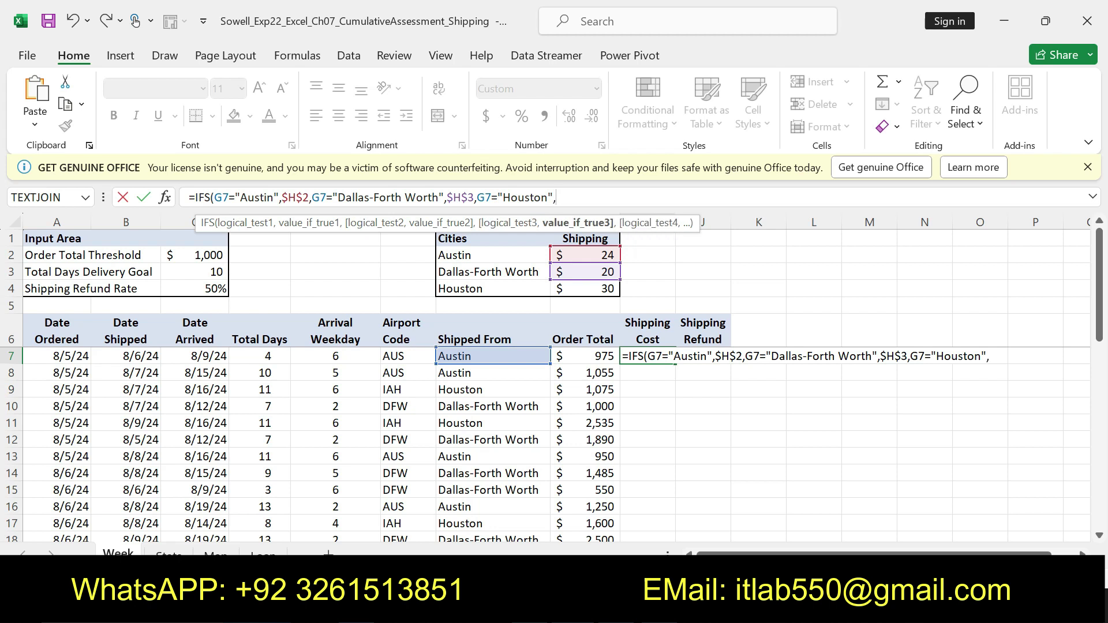
text($H$)
text(4)
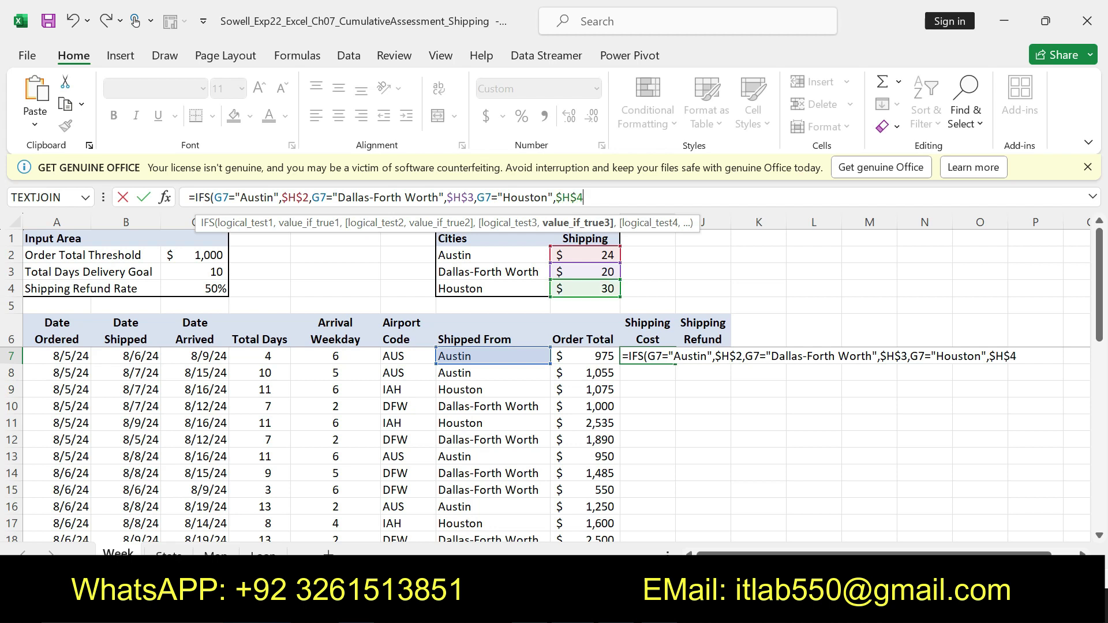
key(Return)
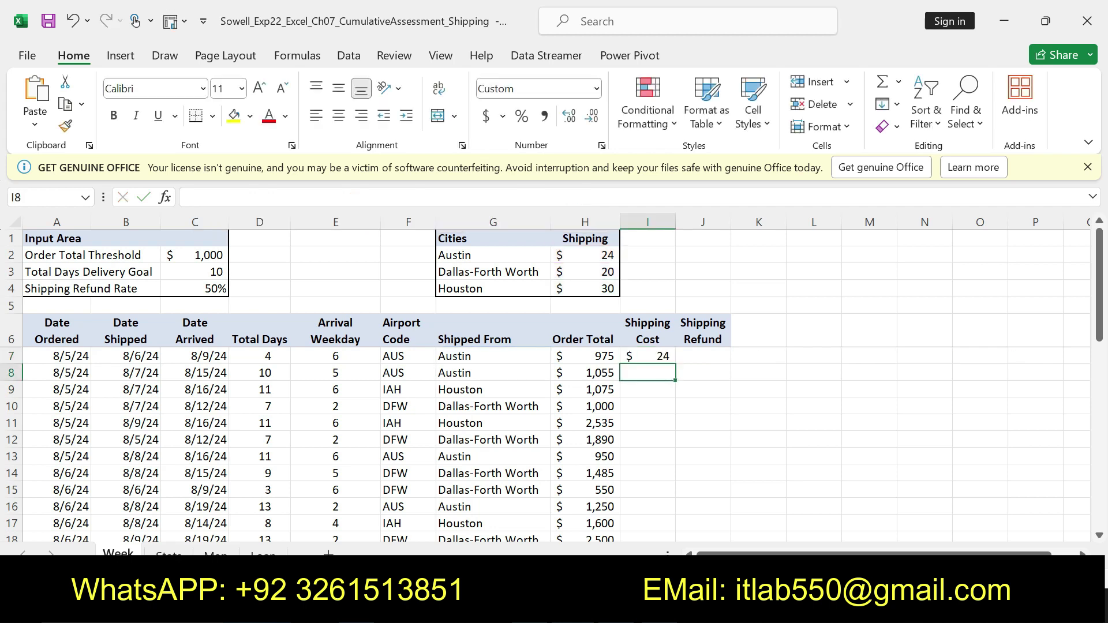
Recheck I7's IFS formula and read step 6's instruction to copy it into I8:I35.
click(640, 353)
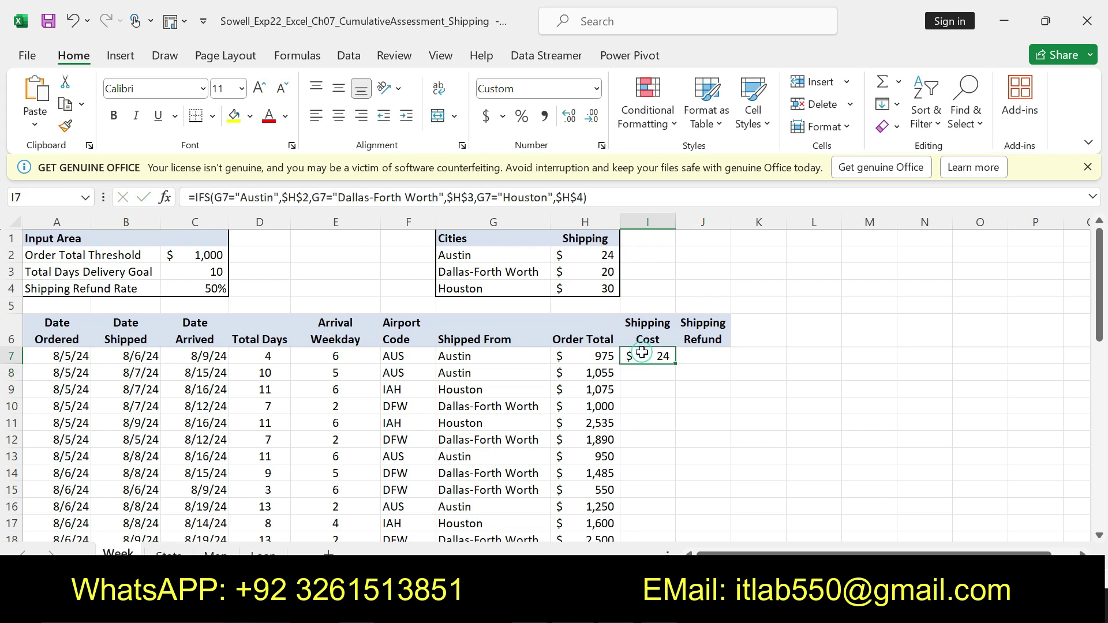
drag(588, 197, 189, 197)
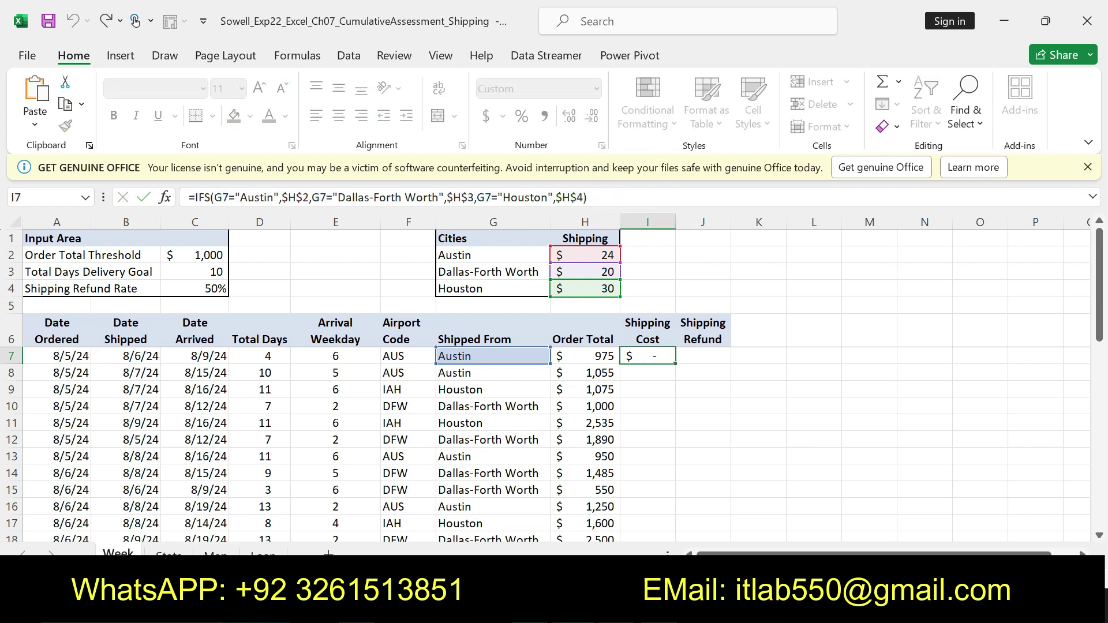
key(Return)
key(alt+Tab)
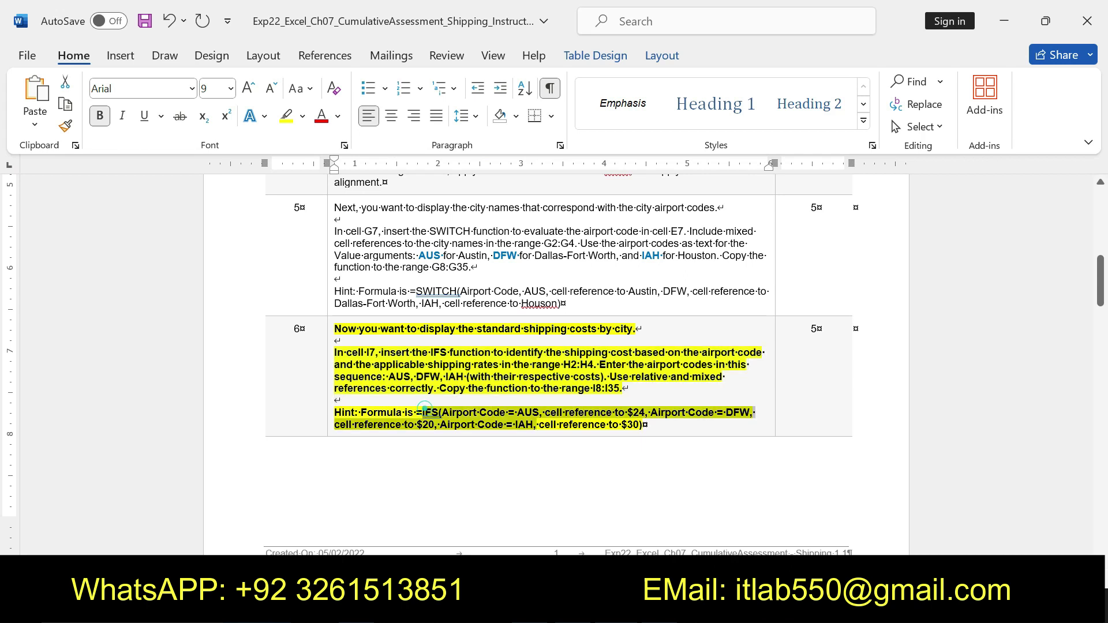
drag(335, 412, 643, 425)
drag(435, 389, 632, 388)
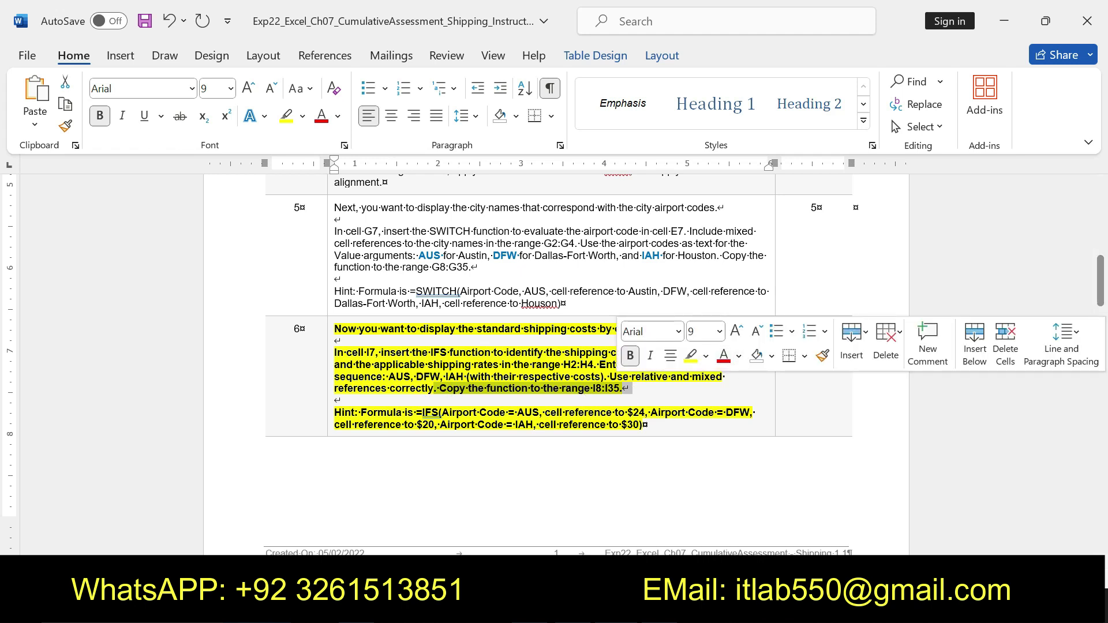
key(alt+Tab)
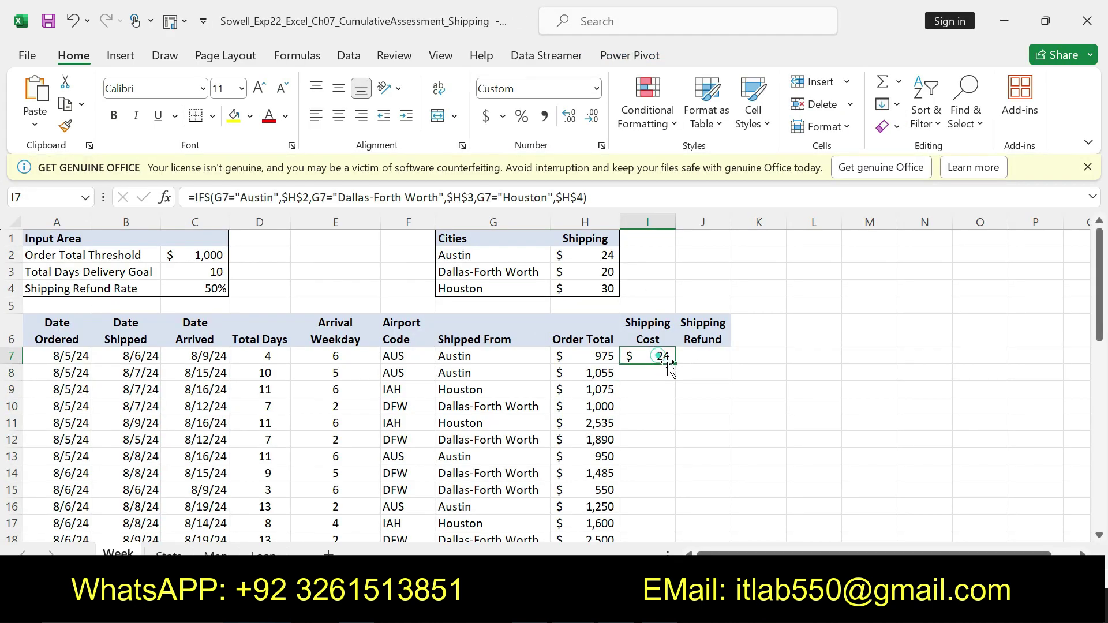
Fill I7's IFS formula down the Shipping Cost column, showing 24, 30 and 20.
double_click(673, 364)
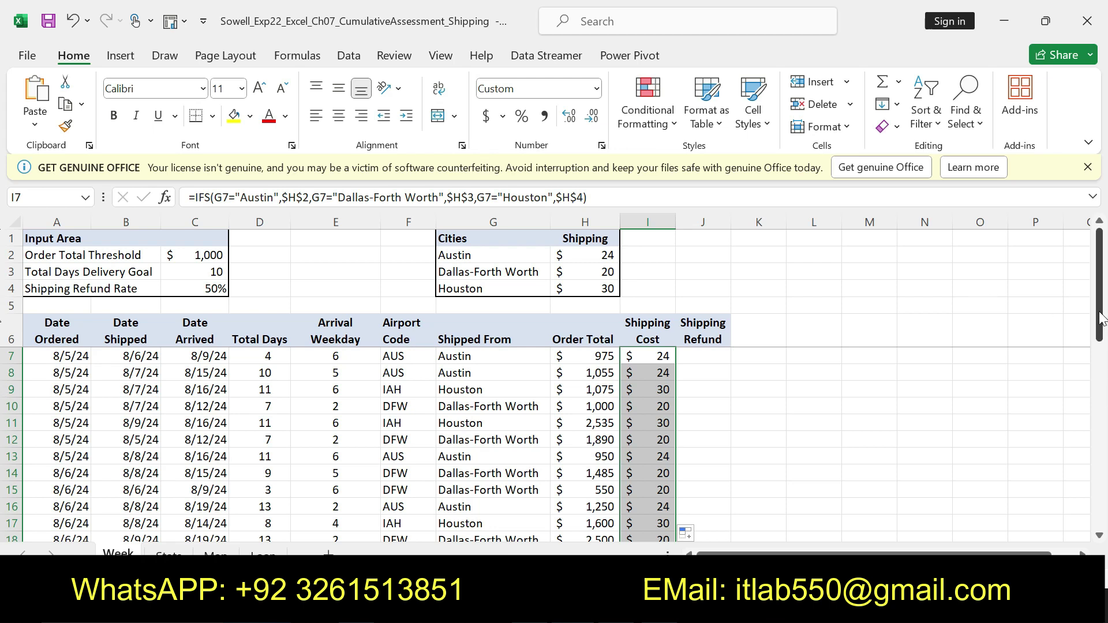
drag(1100, 317, 1102, 474)
scroll(694, 495, up, 5)
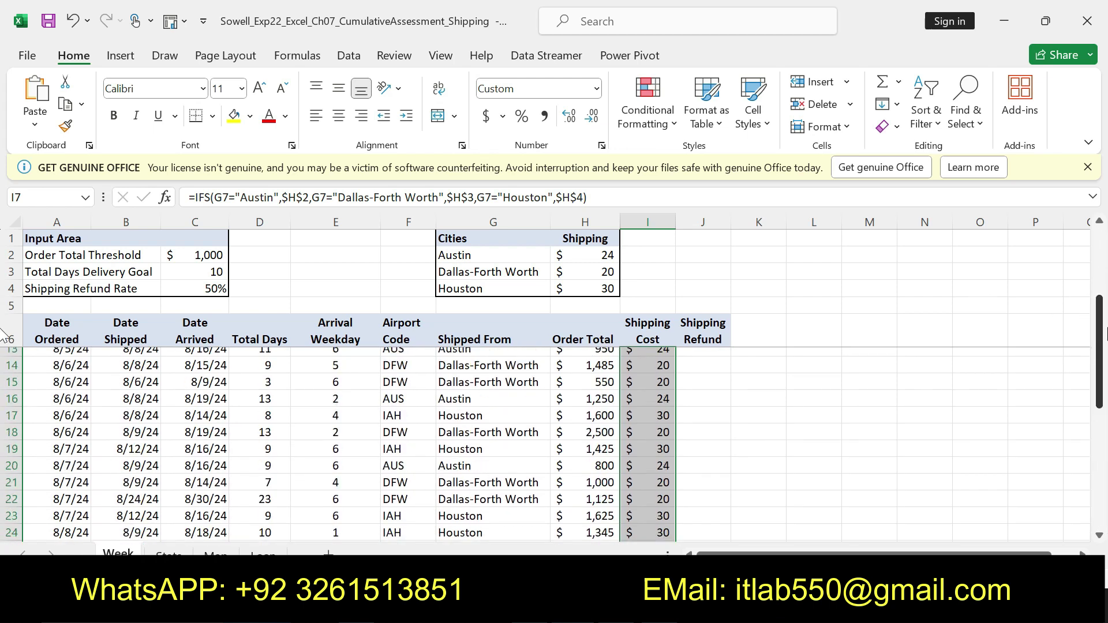
Make step 7's refund instructions bold with yellow highlight in Word.
key(alt+Tab)
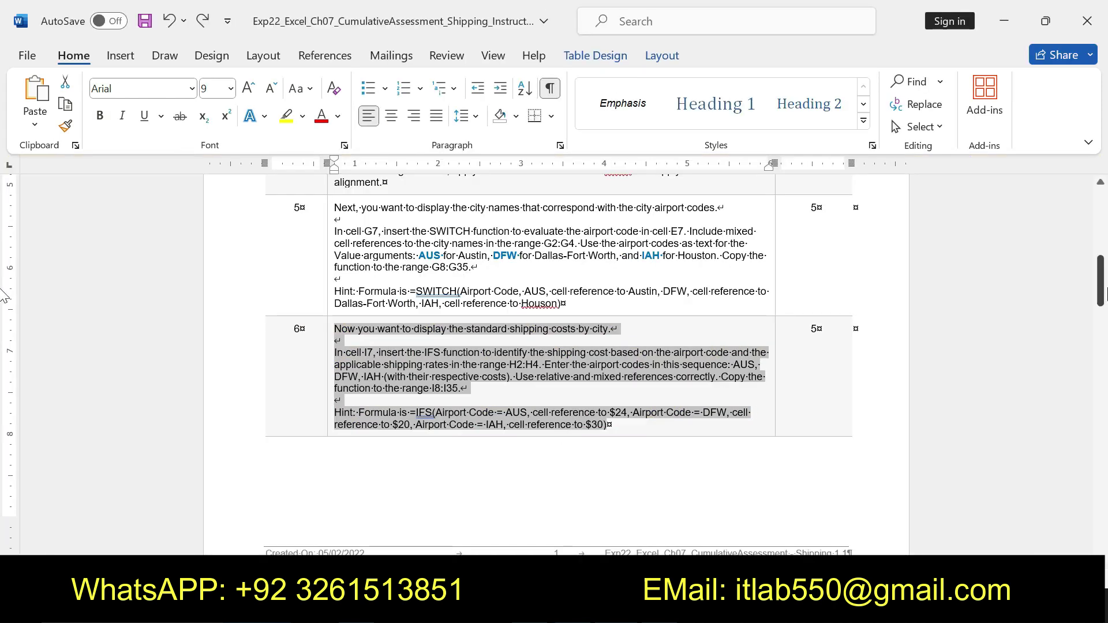
drag(1100, 292, 1101, 341)
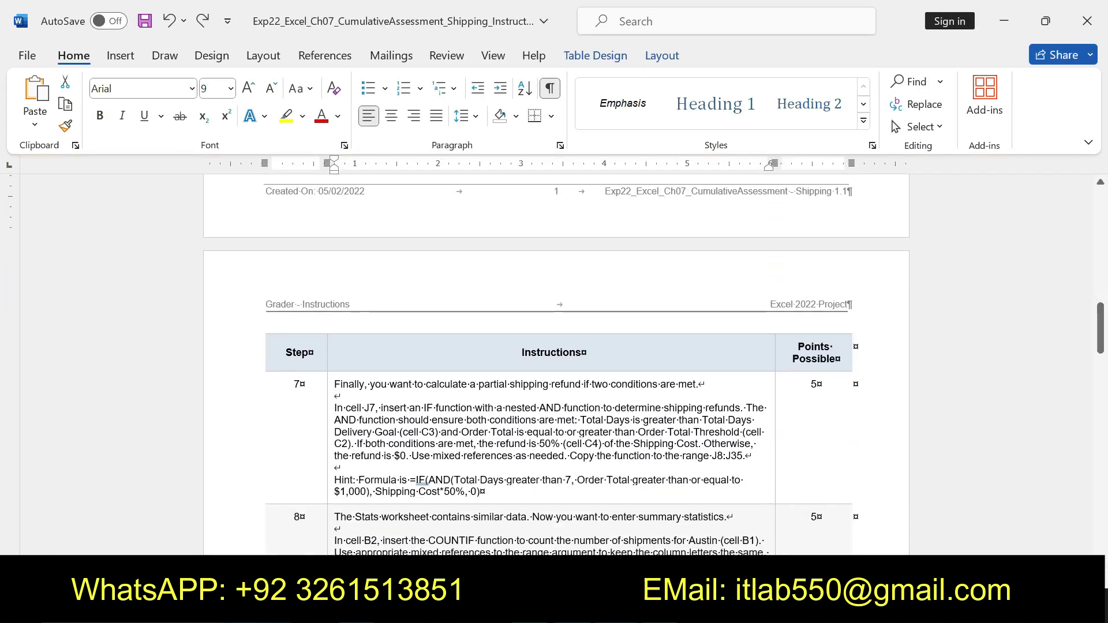
click(331, 384)
click(370, 367)
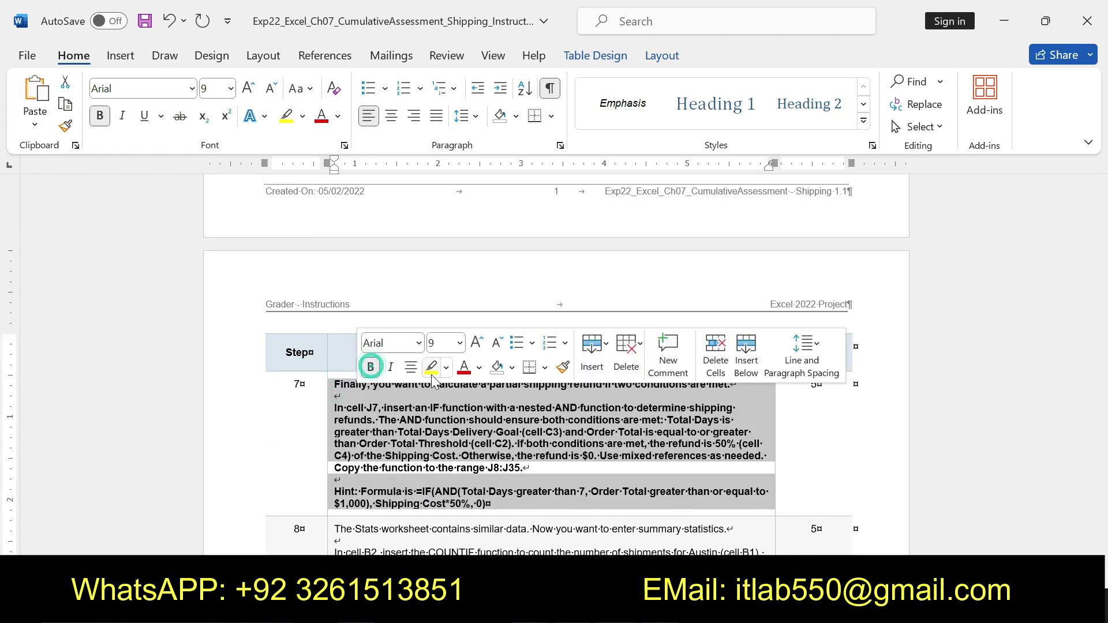
click(431, 370)
mouse_move(335, 386)
mouse_down()
mouse_move(525, 469)
mouse_move(488, 504)
mouse_up()
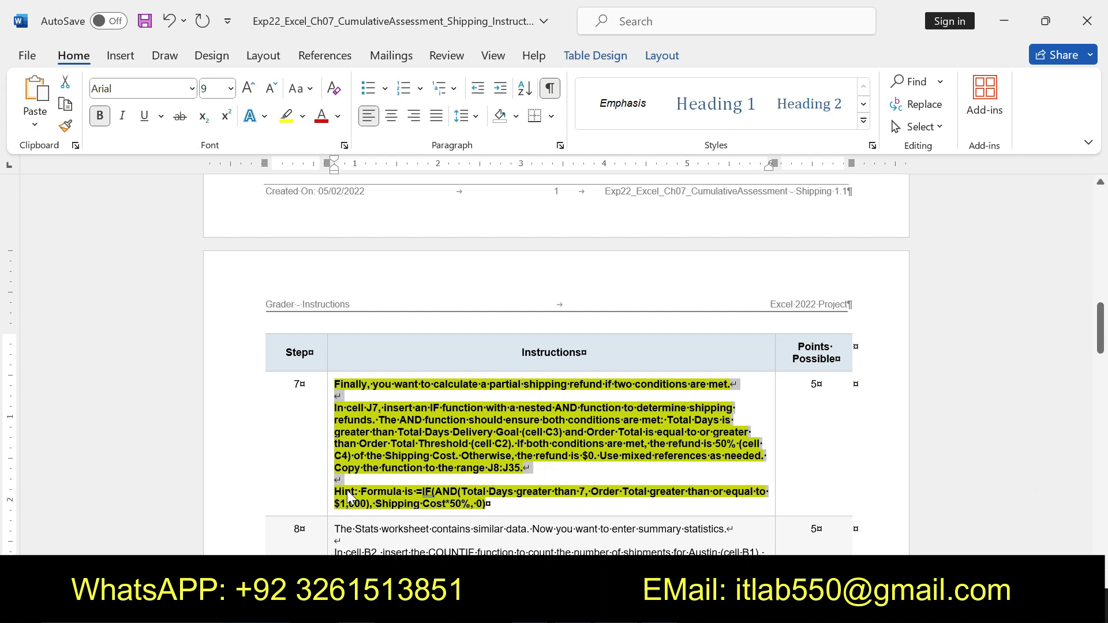
Turn step 7's Hint formula line red, then select J7 in Excel.
drag(335, 491, 487, 504)
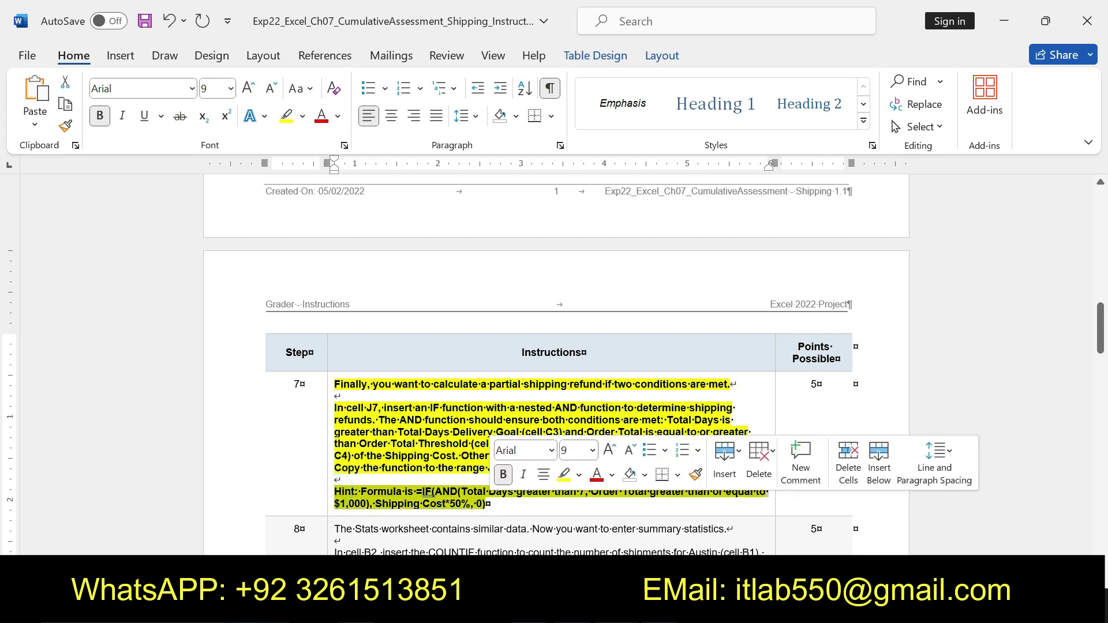
click(596, 477)
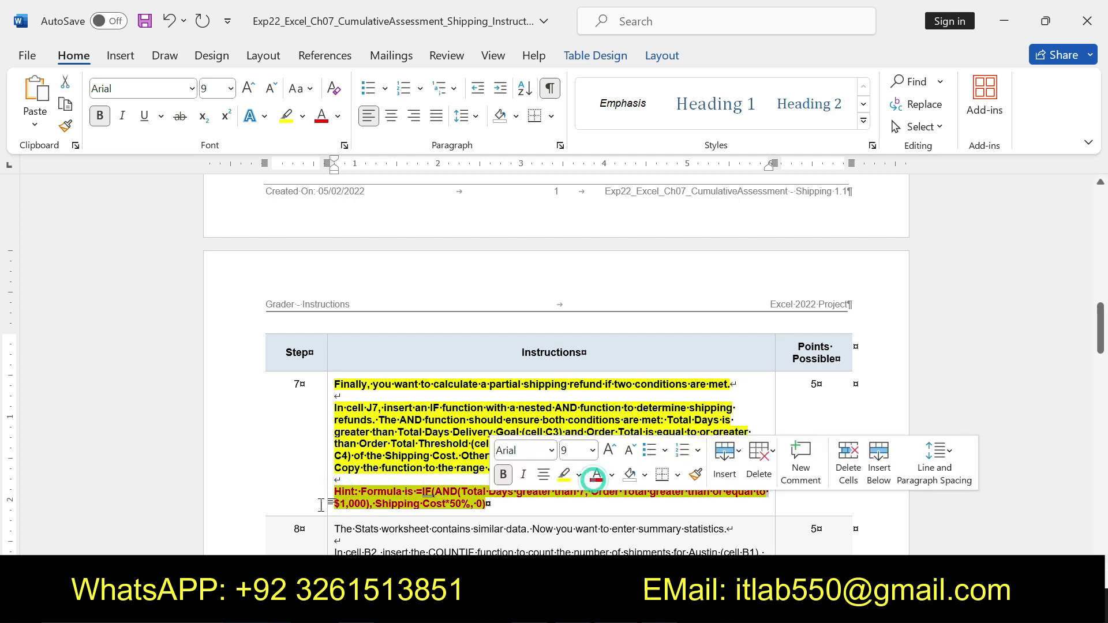
click(337, 493)
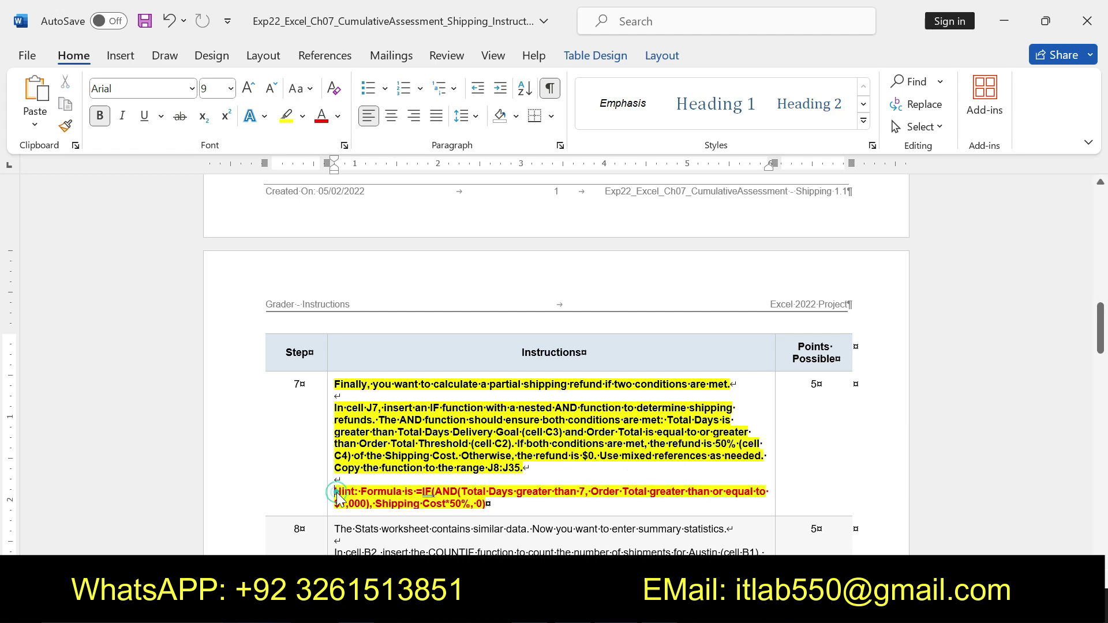
drag(336, 492, 488, 504)
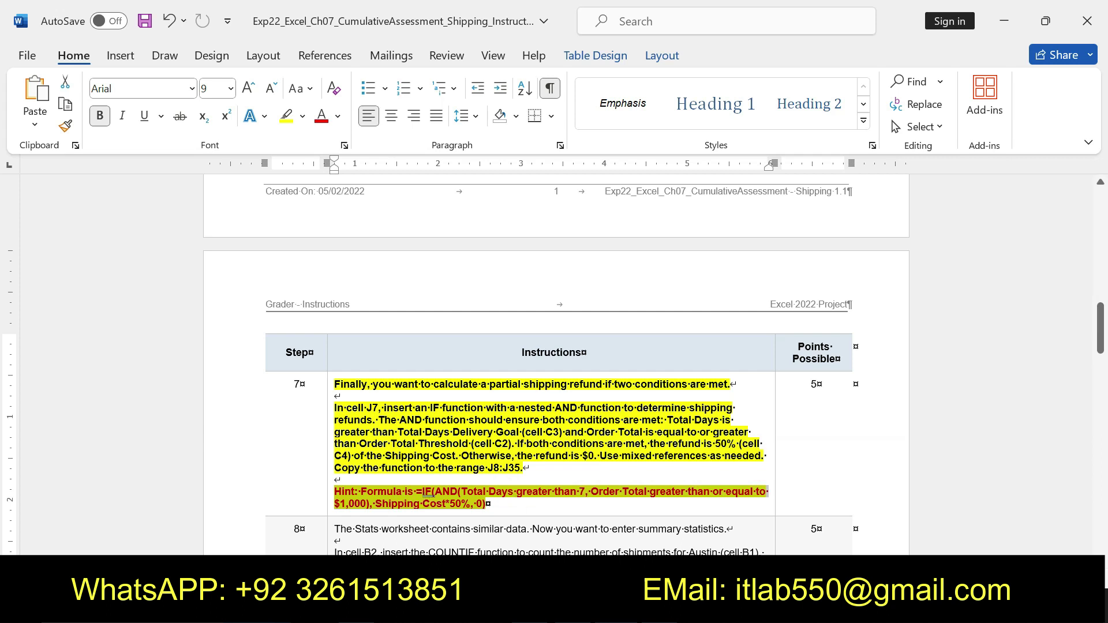
click(440, 502)
mouse_move(417, 491)
mouse_down()
mouse_move(609, 491)
mouse_move(487, 504)
mouse_up()
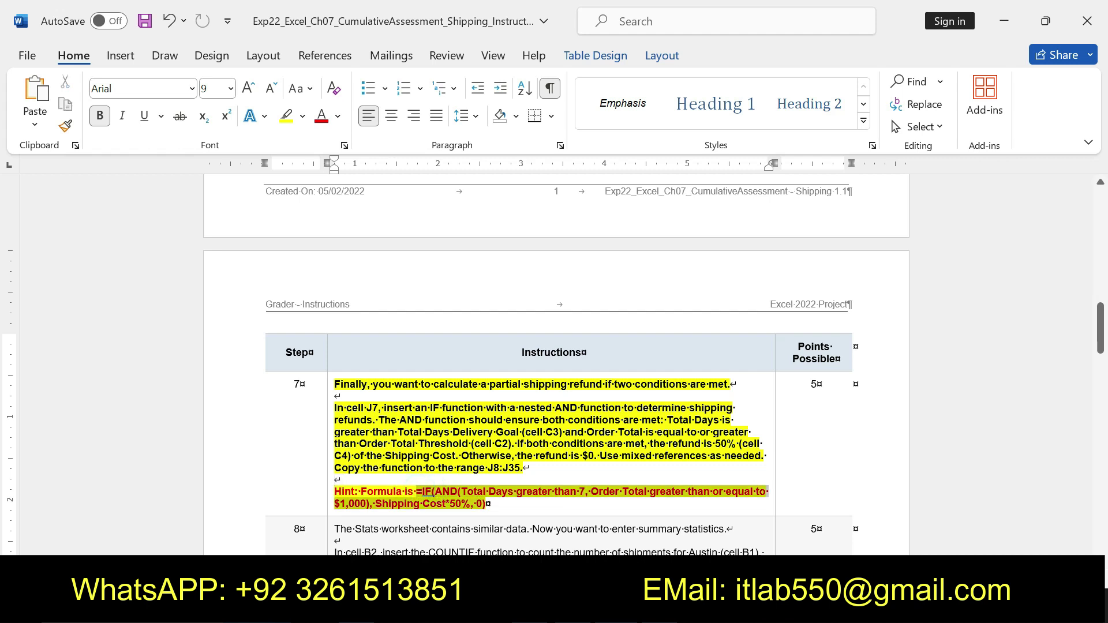
key(alt+Tab)
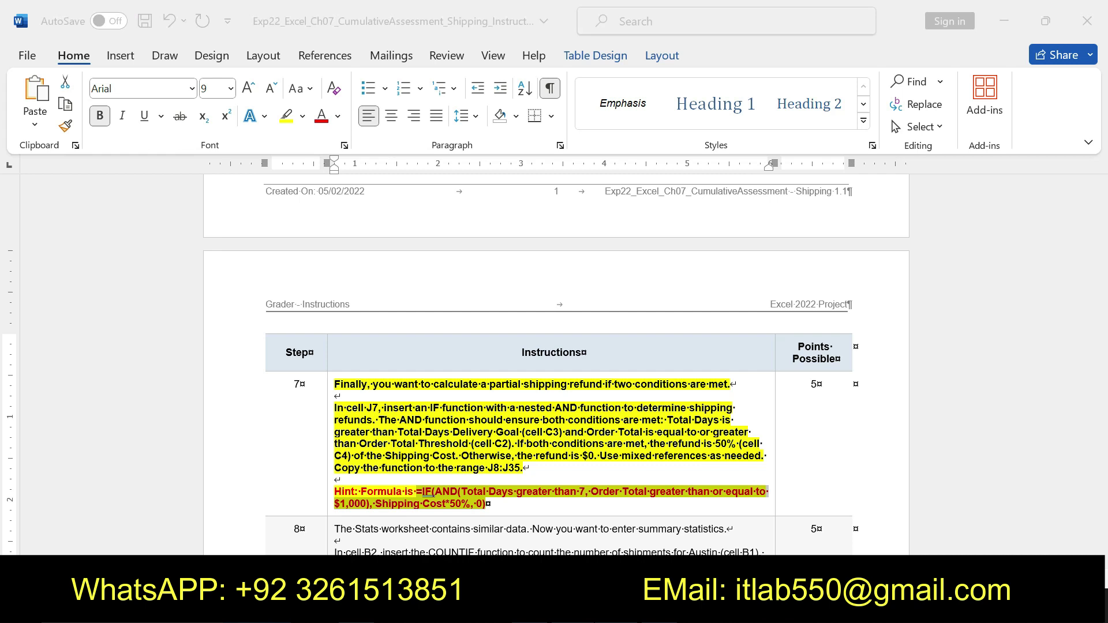
click(702, 364)
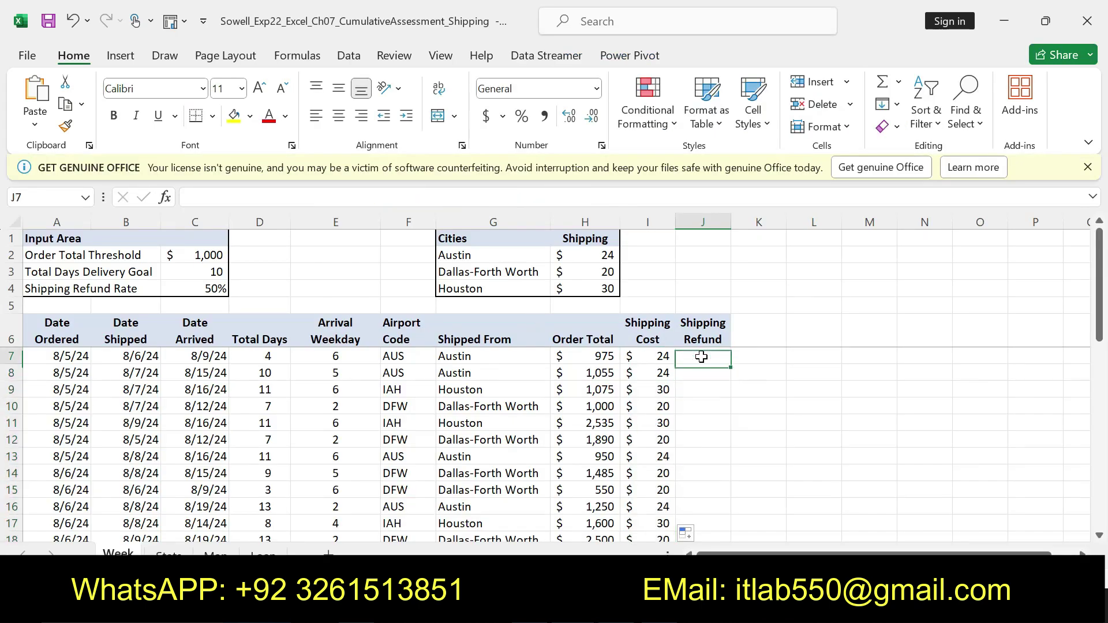
Enter =IF(AND(E7>D$3,H7>=D$2),H7*D$4,0) in J7, returning 0.
text(=IFS)
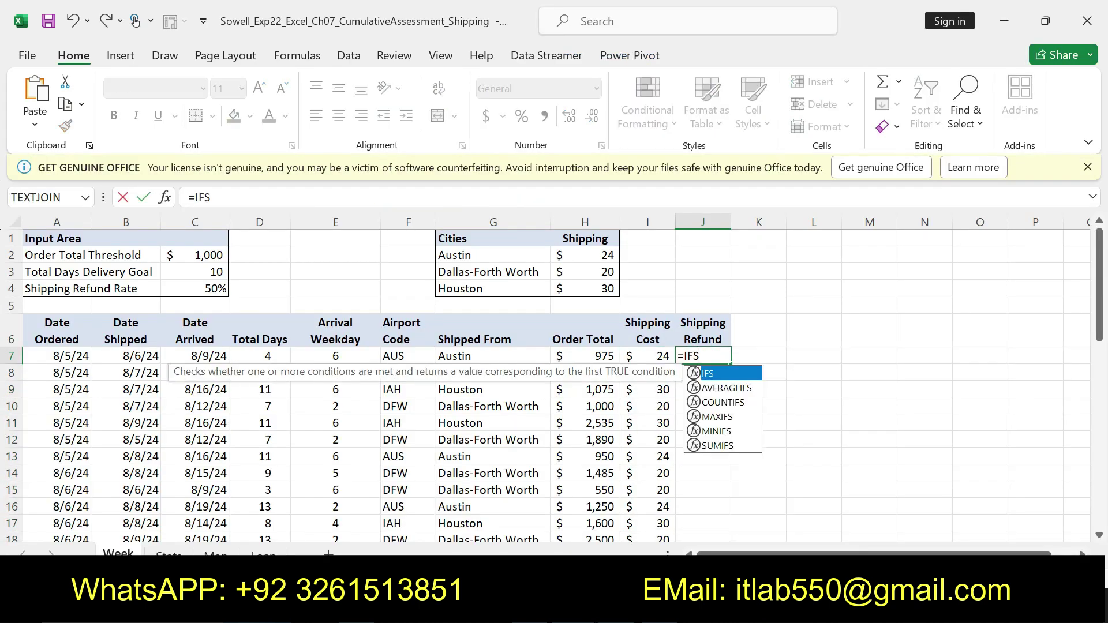
double_click(712, 372)
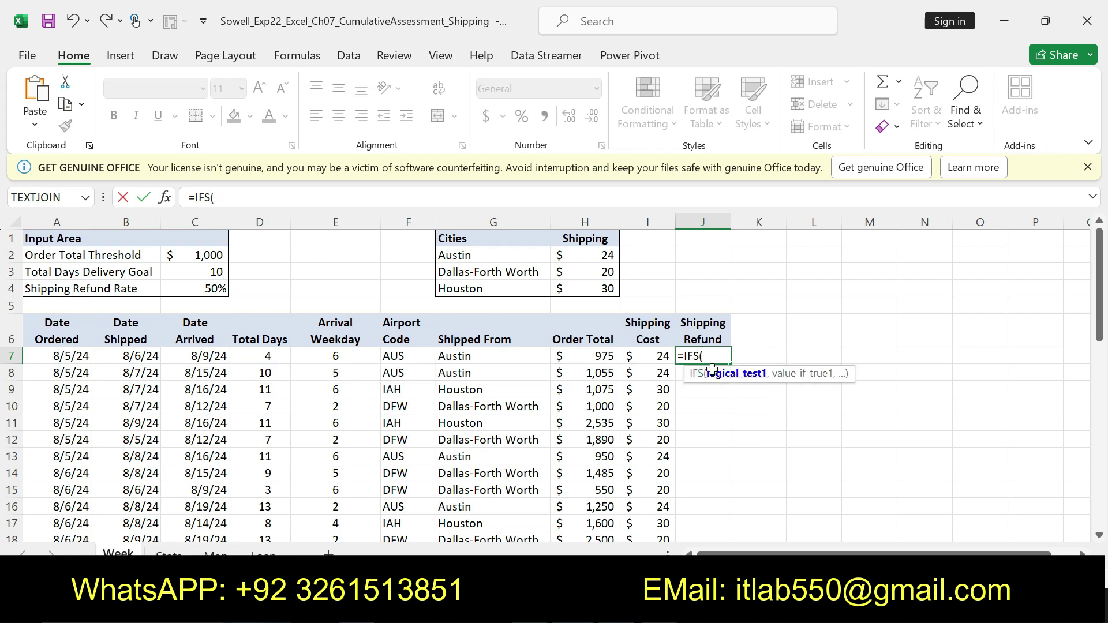
key(BackSpace)
key(BackSpace)
double_click(714, 374)
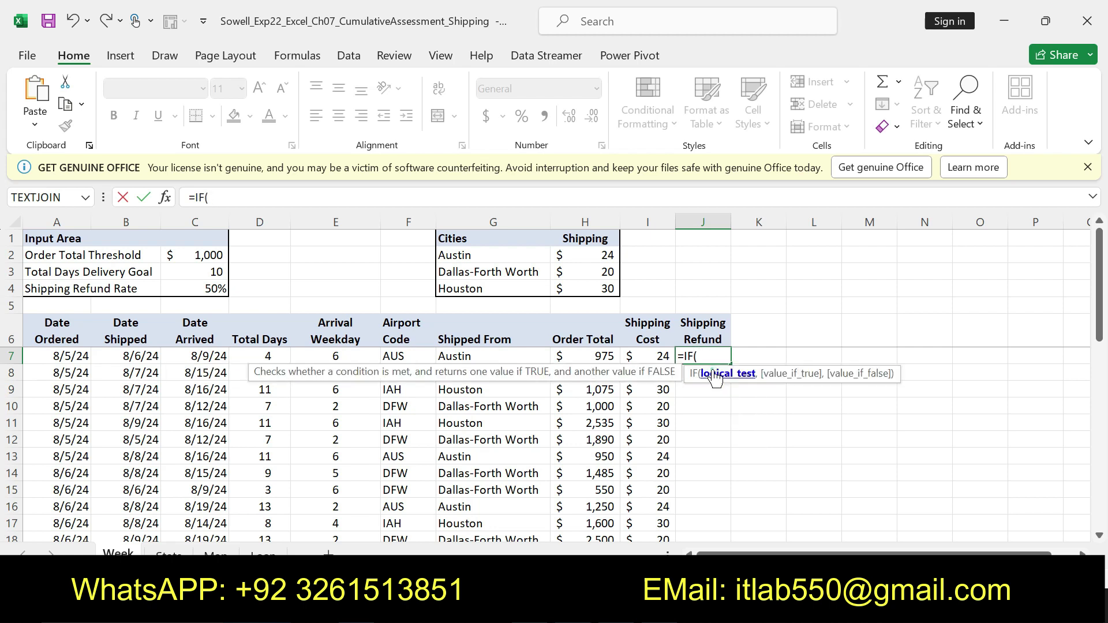
text(AND)
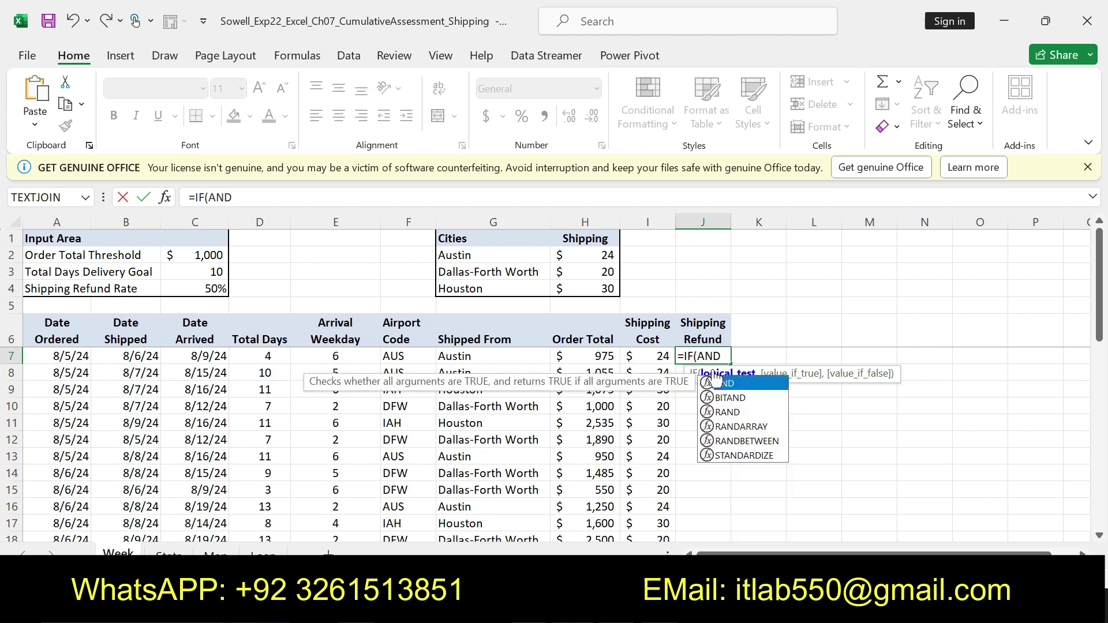
double_click(726, 383)
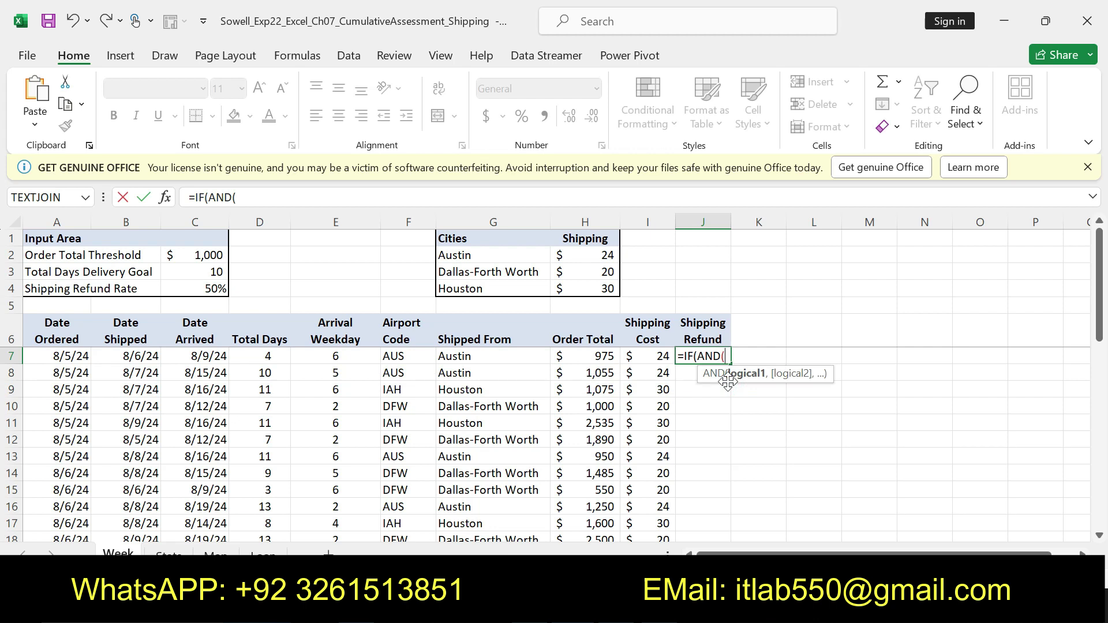
text(E7)
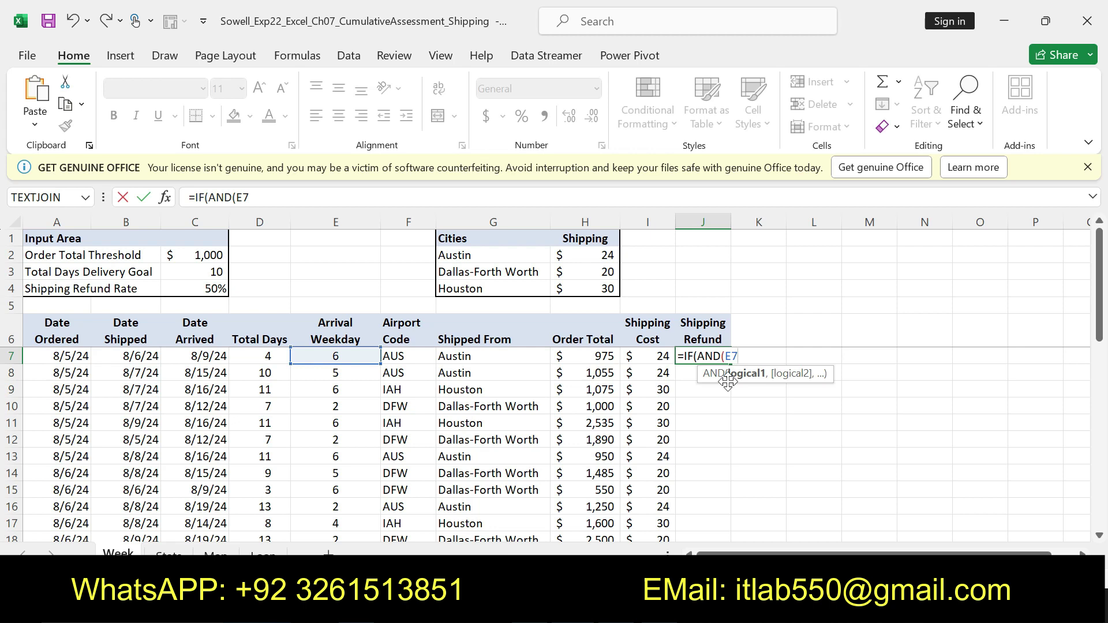
text(>D$3)
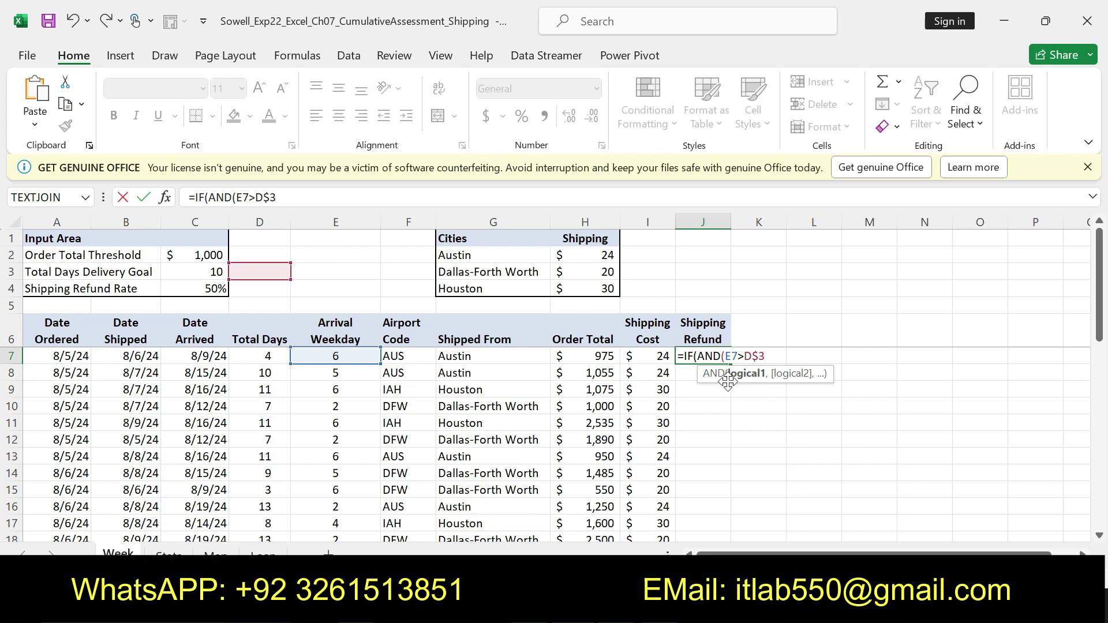
text(,H7)
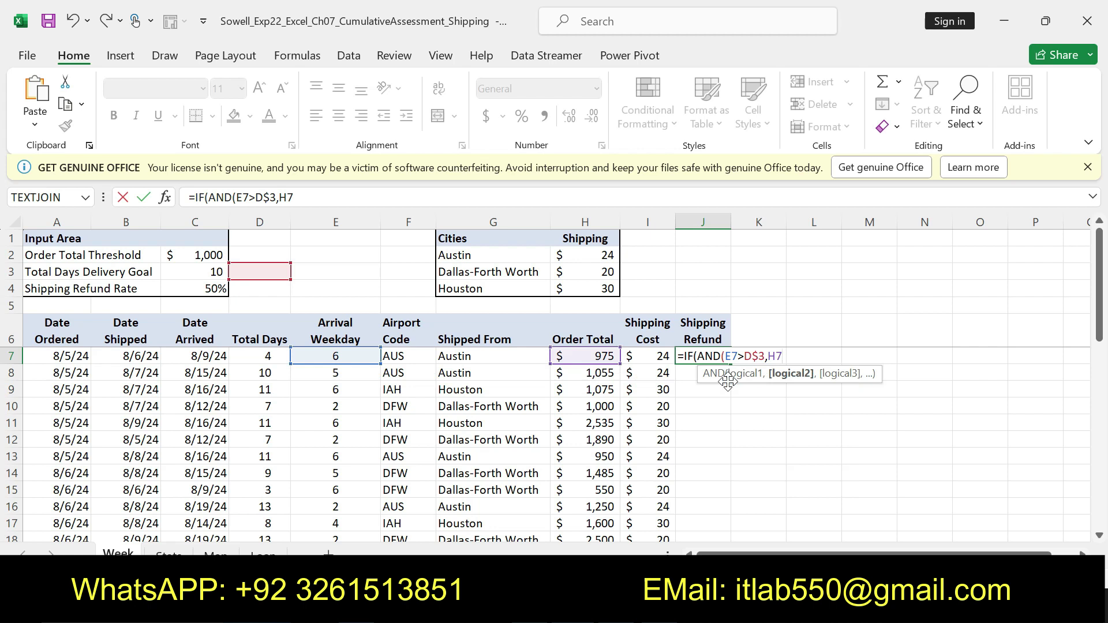
text(>=D$2)
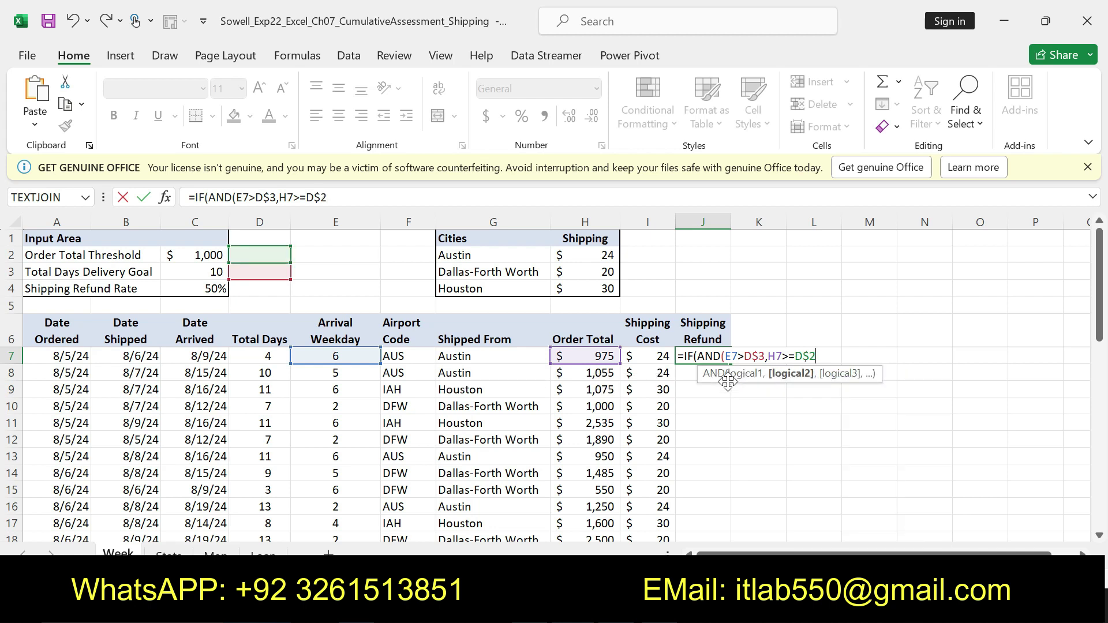
text(),)
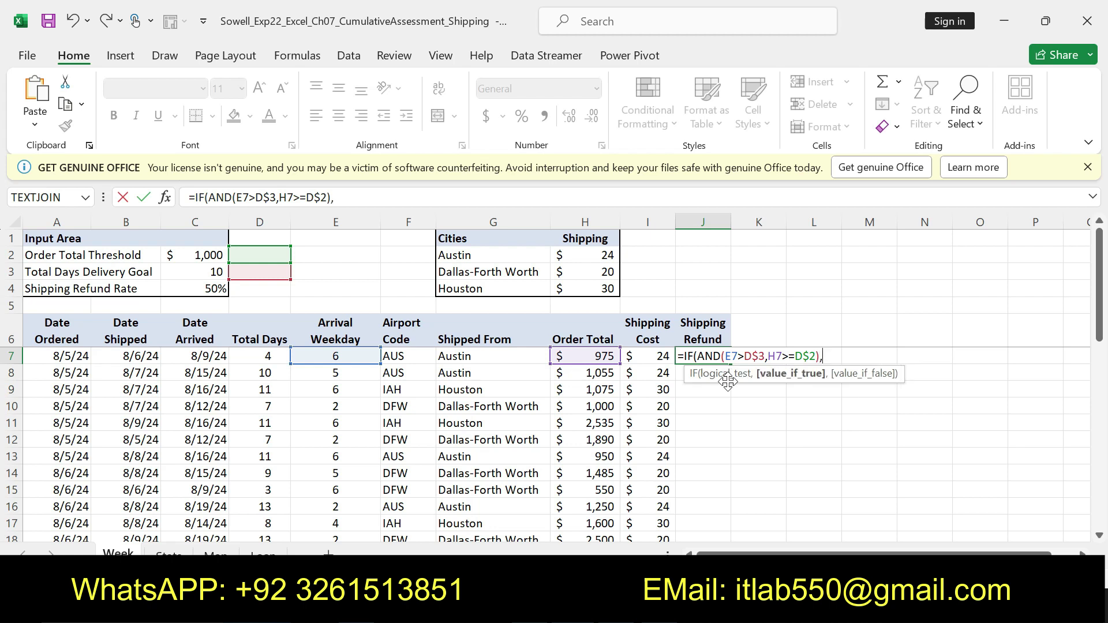
text(H7)
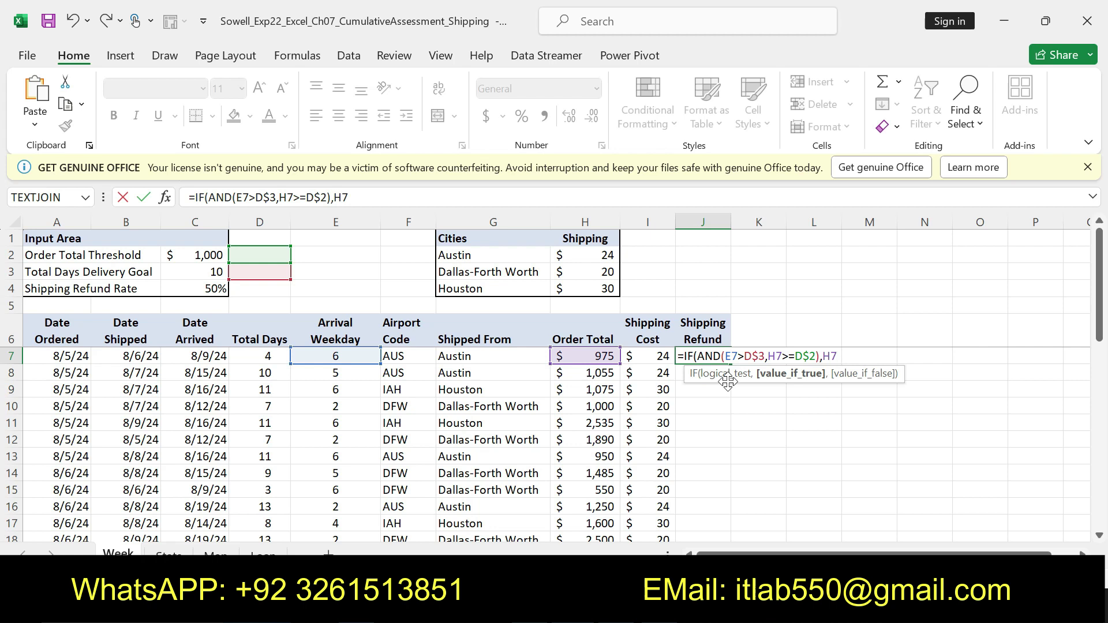
text(*)
text(D$4)
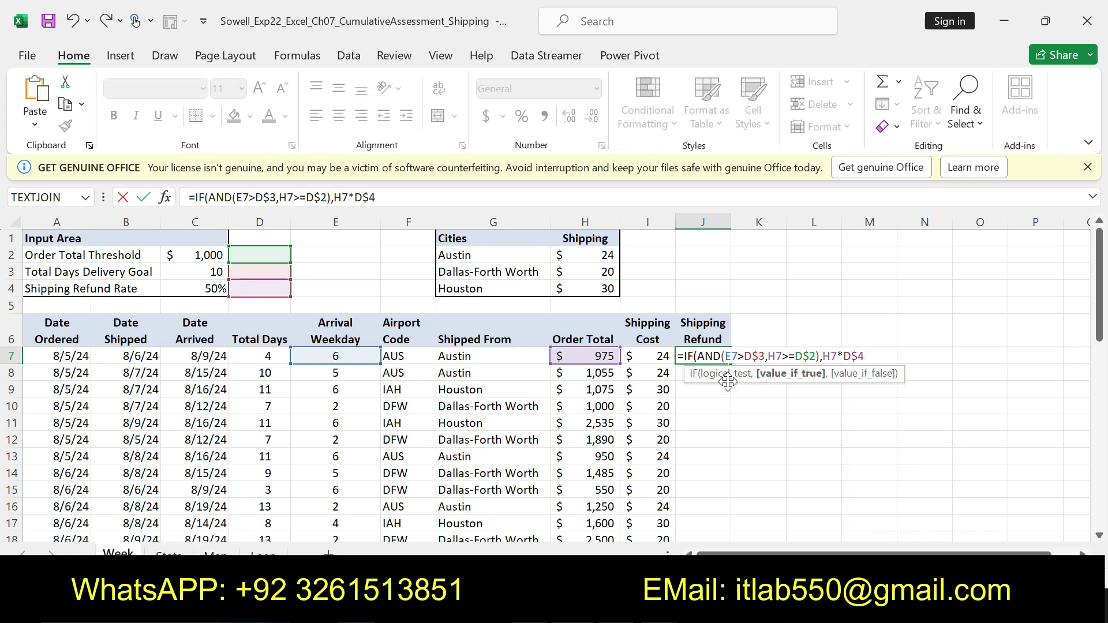
text(,0))
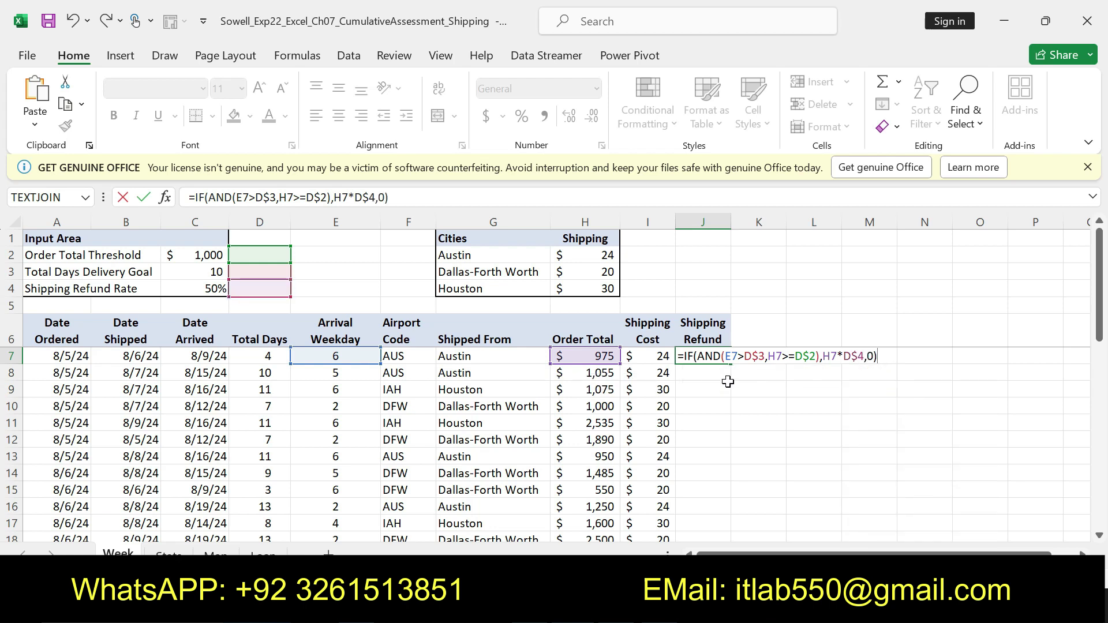
key(Return)
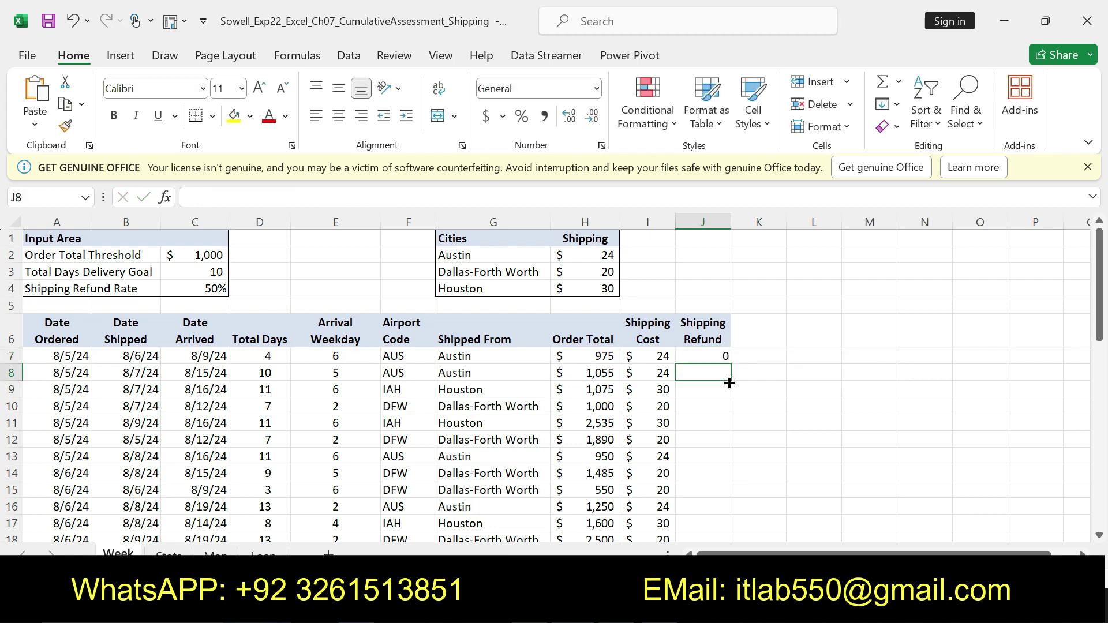
Fill J7's refund formula down column J, every row showing 0.
click(695, 357)
key(ctrl+c)
key(alt+Tab)
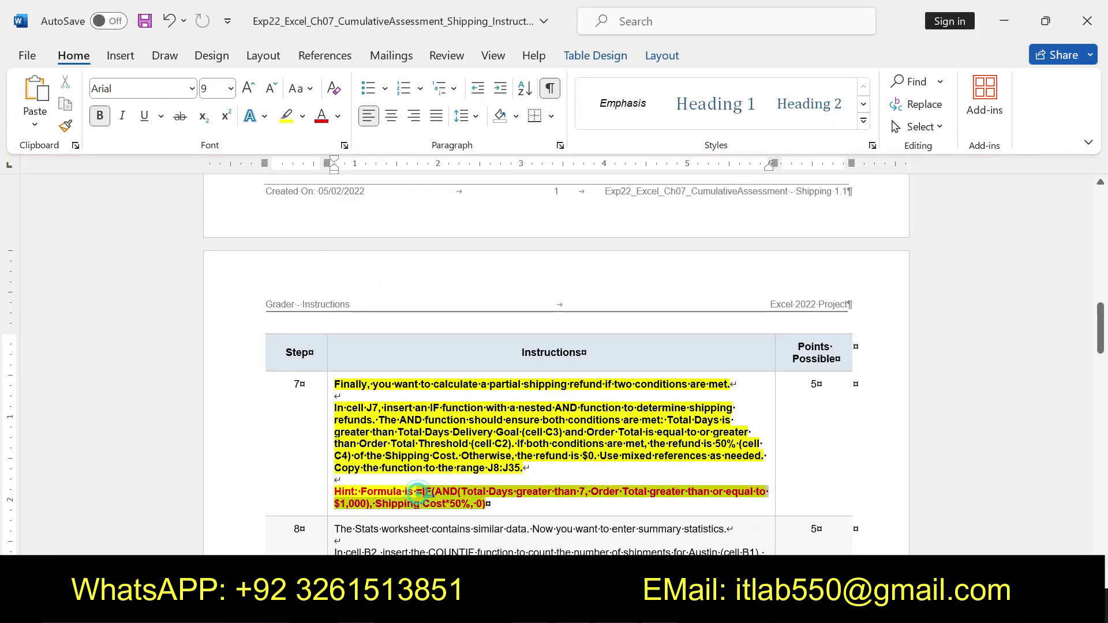
key(alt+Tab)
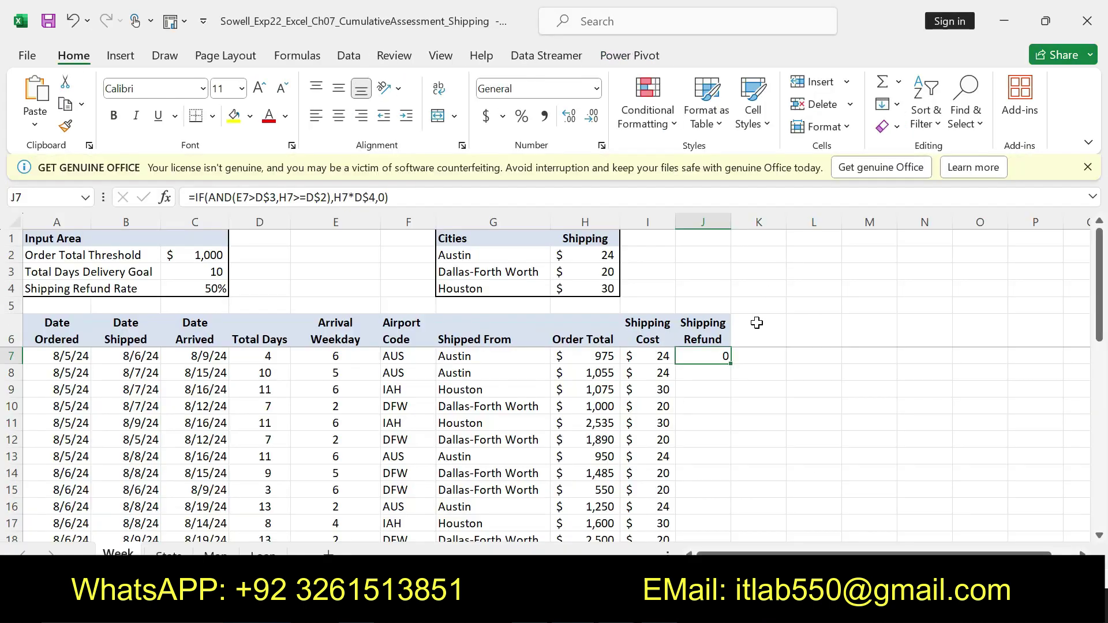
double_click(731, 362)
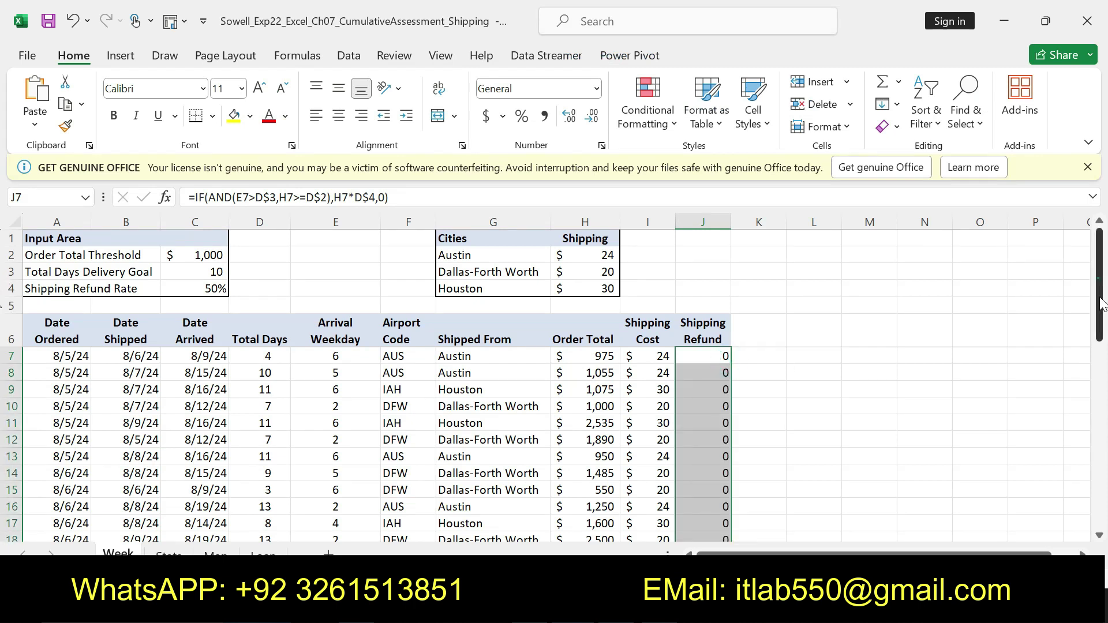
scroll(1102, 305, down, 3)
scroll(1101, 304, down, 2)
scroll(1085, 259, up, 5)
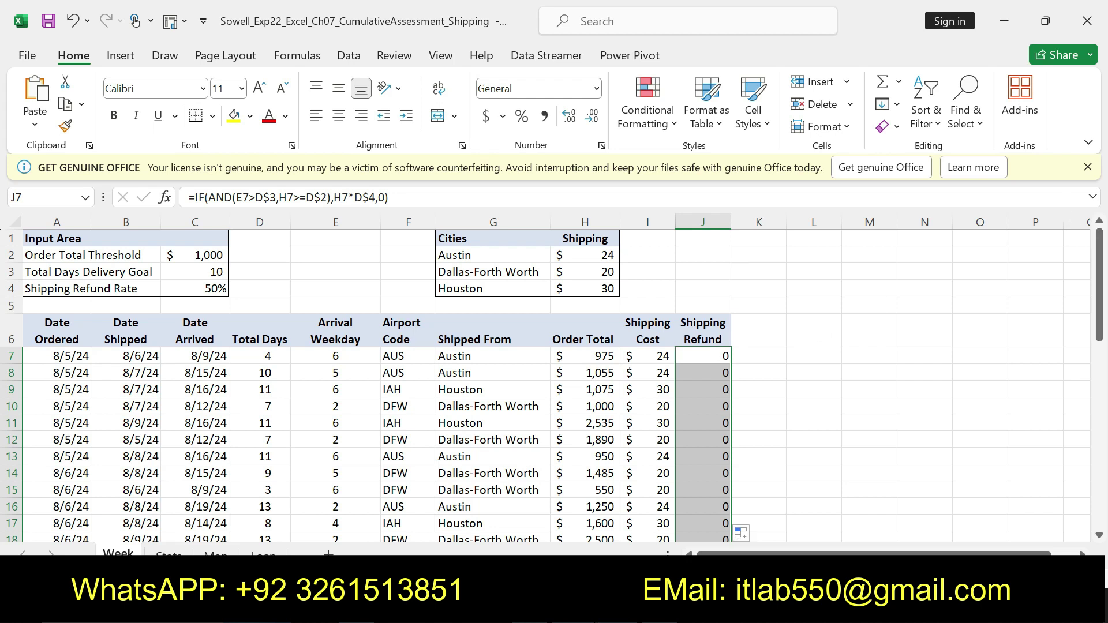
key(alt+Tab)
Remove step 7's highlight and make step 8 bold with yellow highlight.
key(ctrl+z)
key(ctrl+z)
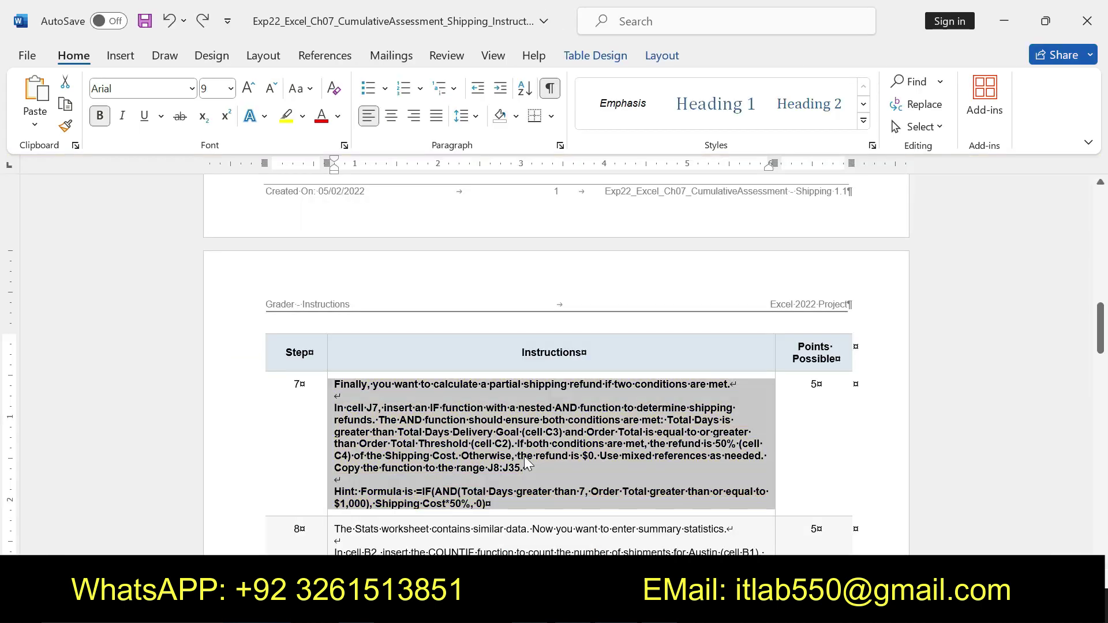
drag(1101, 328, 1100, 358)
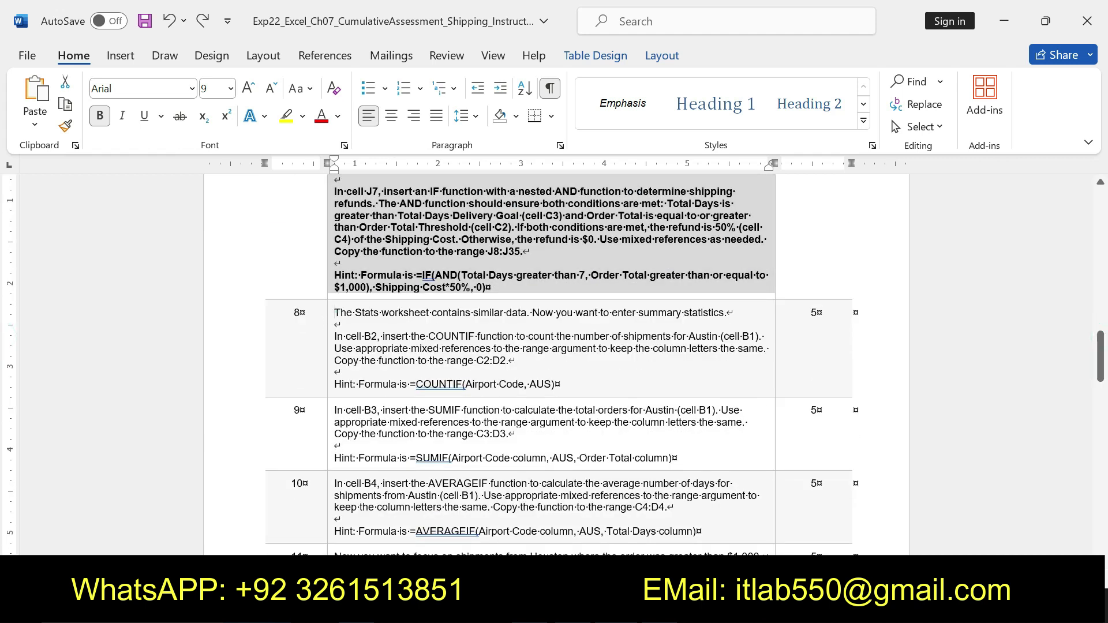
drag(334, 313, 558, 384)
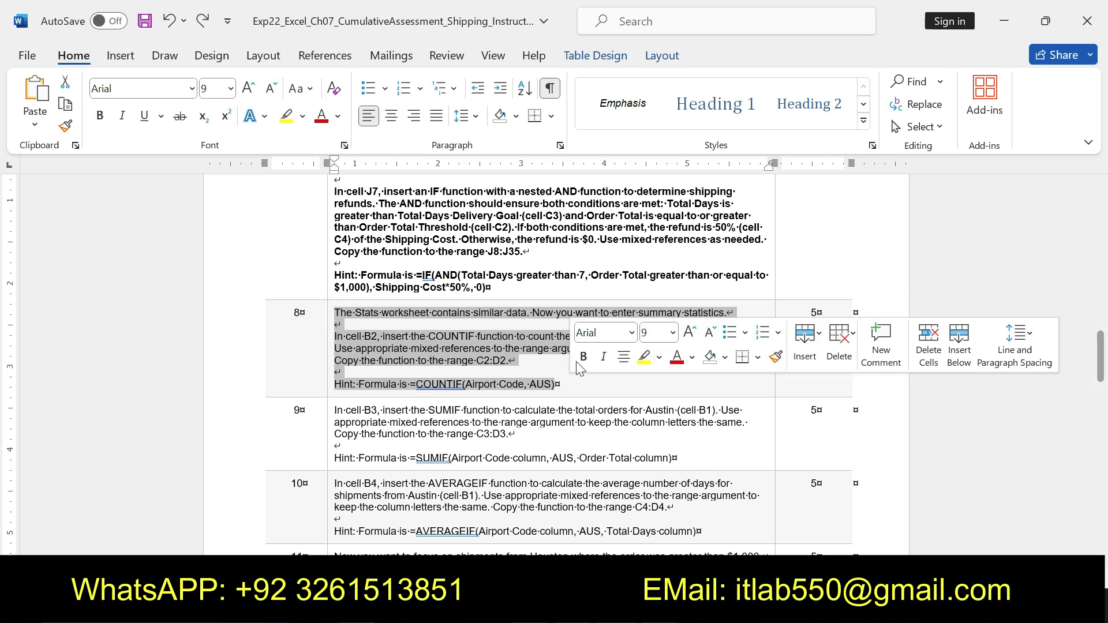
click(580, 359)
click(644, 357)
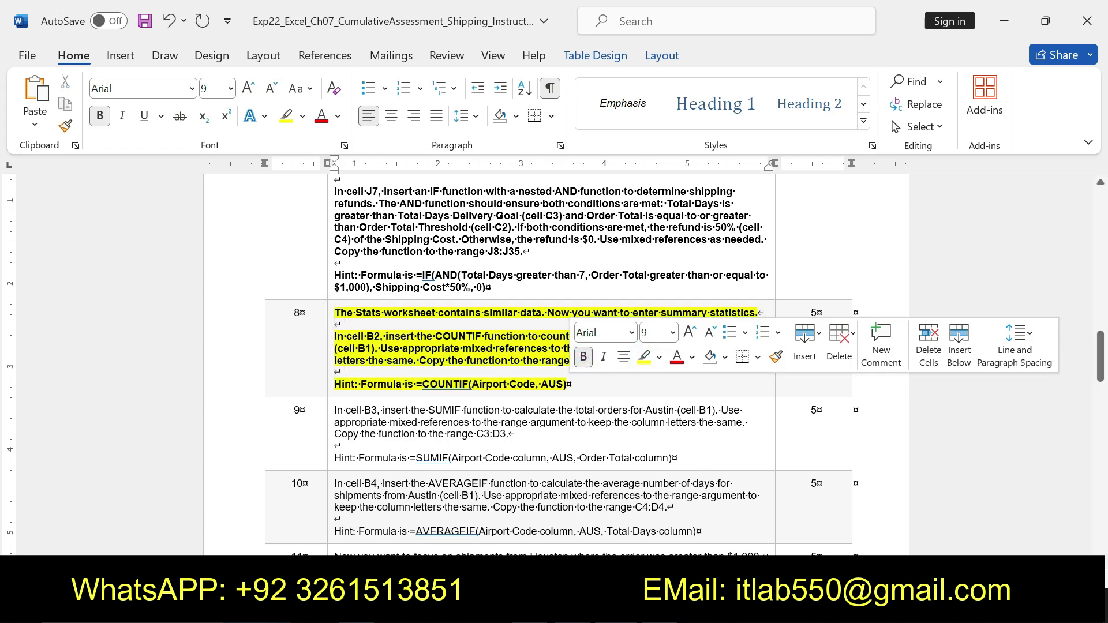
Select step 8's In cell B2 paragraph and COUNTIF hint line for reading.
drag(335, 337, 607, 361)
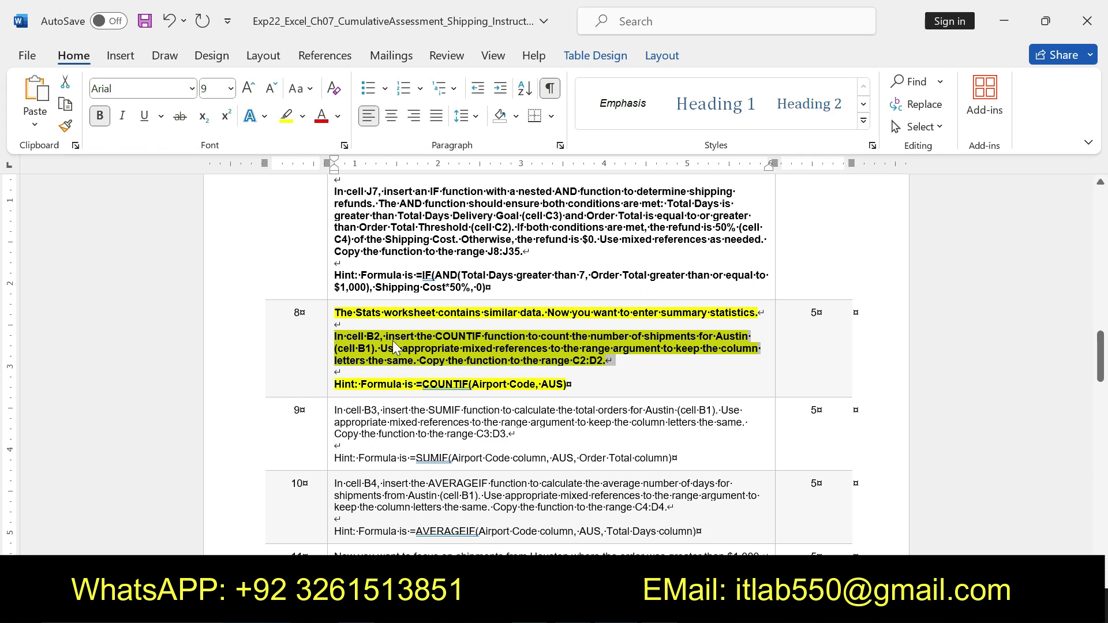
mouse_move(462, 349)
mouse_down()
mouse_move(333, 337)
mouse_move(606, 361)
mouse_up()
drag(334, 384, 567, 384)
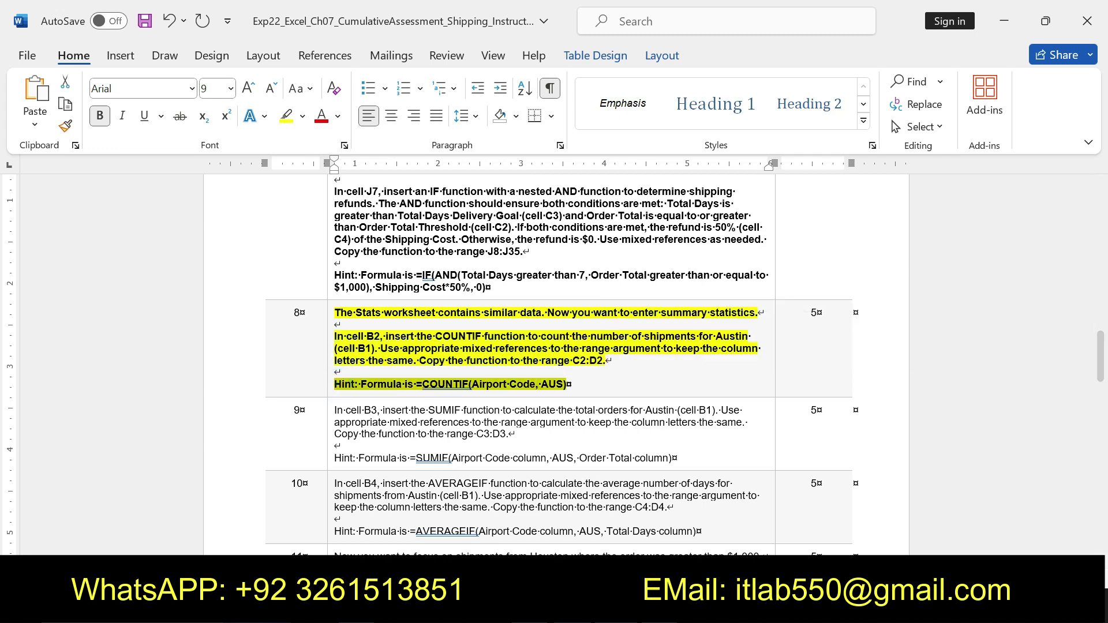
key(alt+Tab)
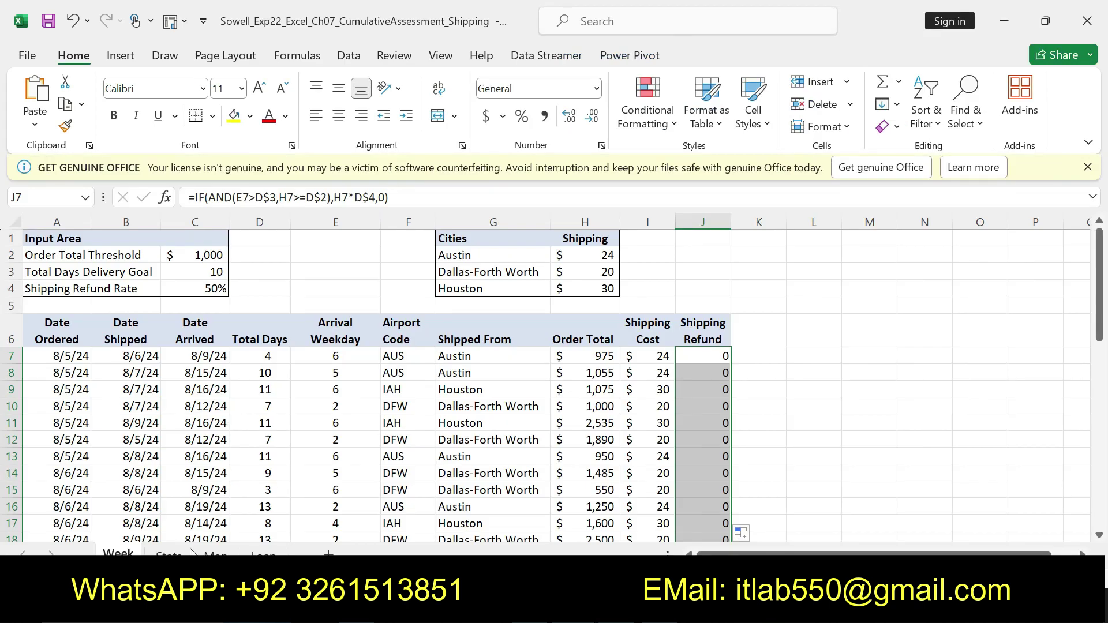
On the Stats sheet, enter =COUNTIF($C$12:$C$40,B1) in B2, counting 8 AUS shipments.
click(169, 553)
click(172, 256)
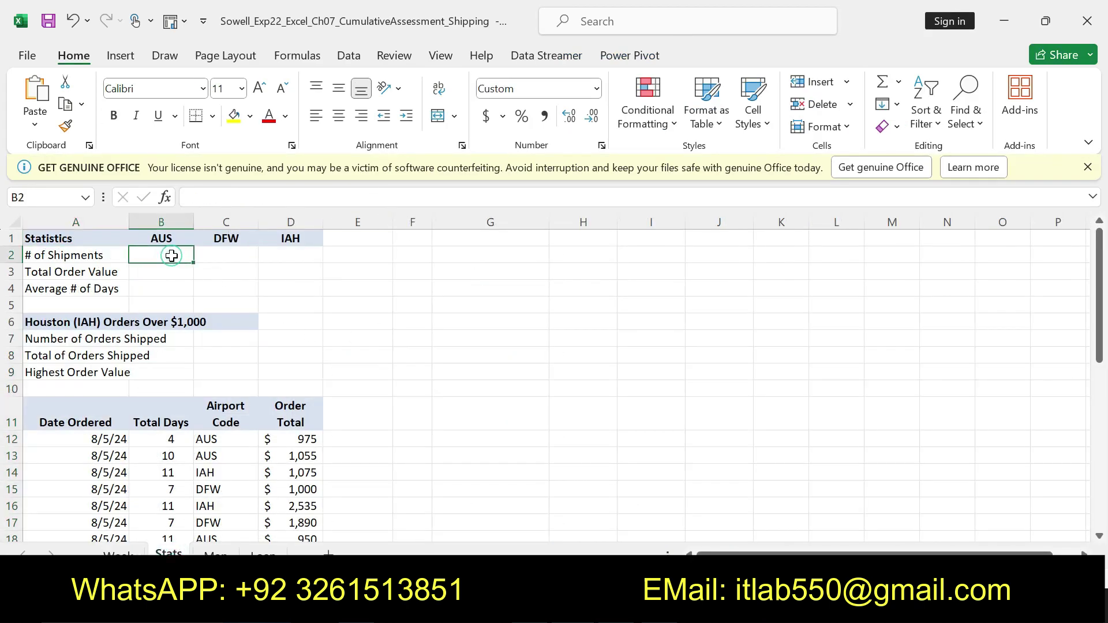
text(=)
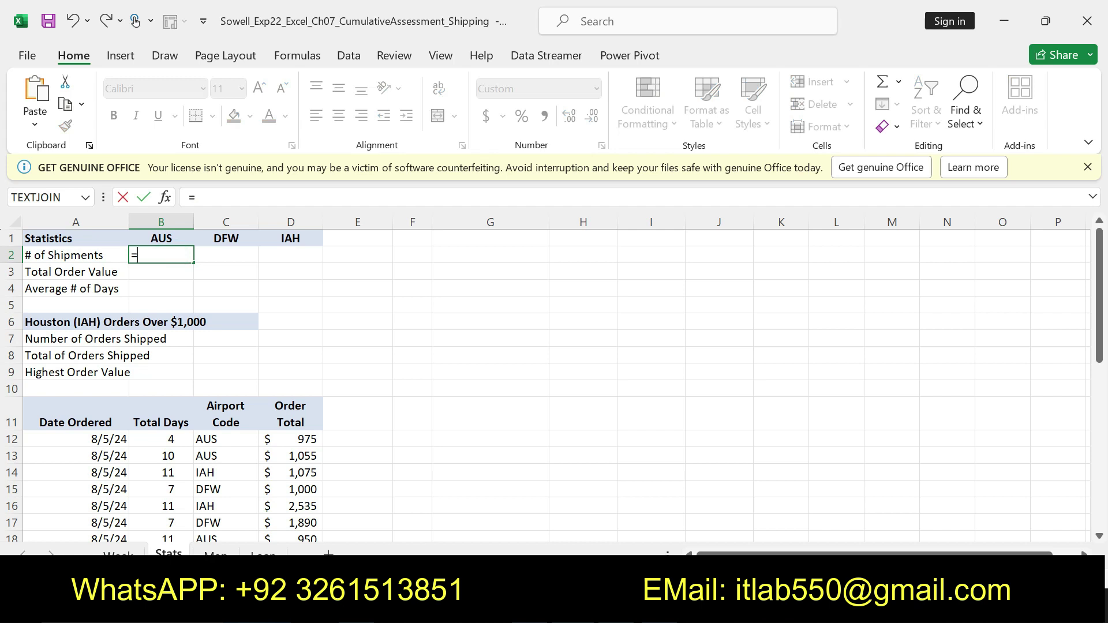
text(COUN)
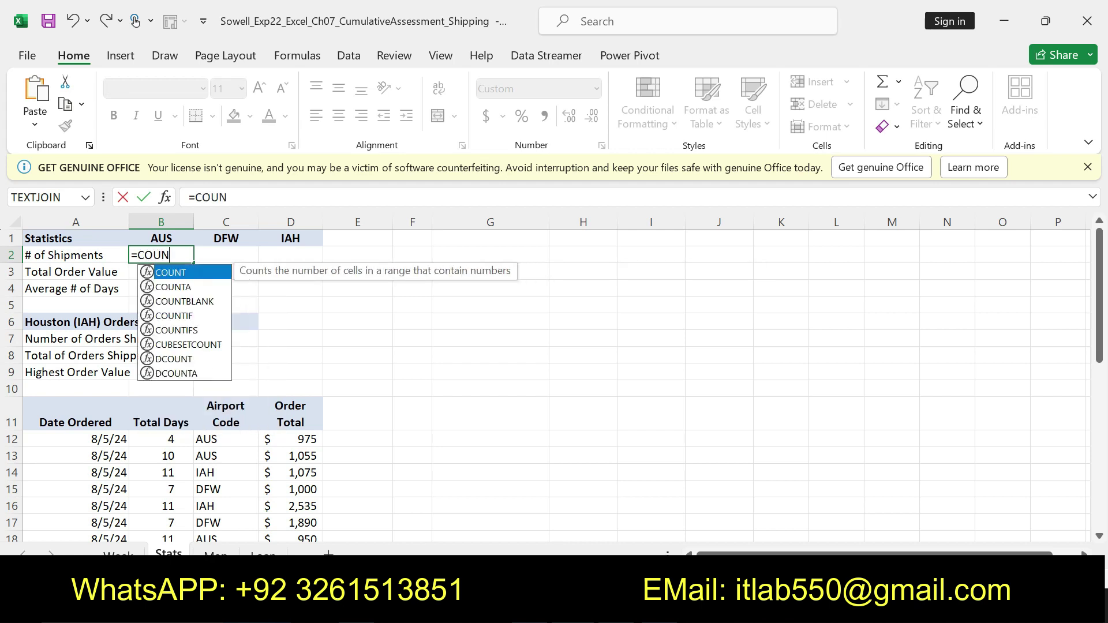
double_click(183, 315)
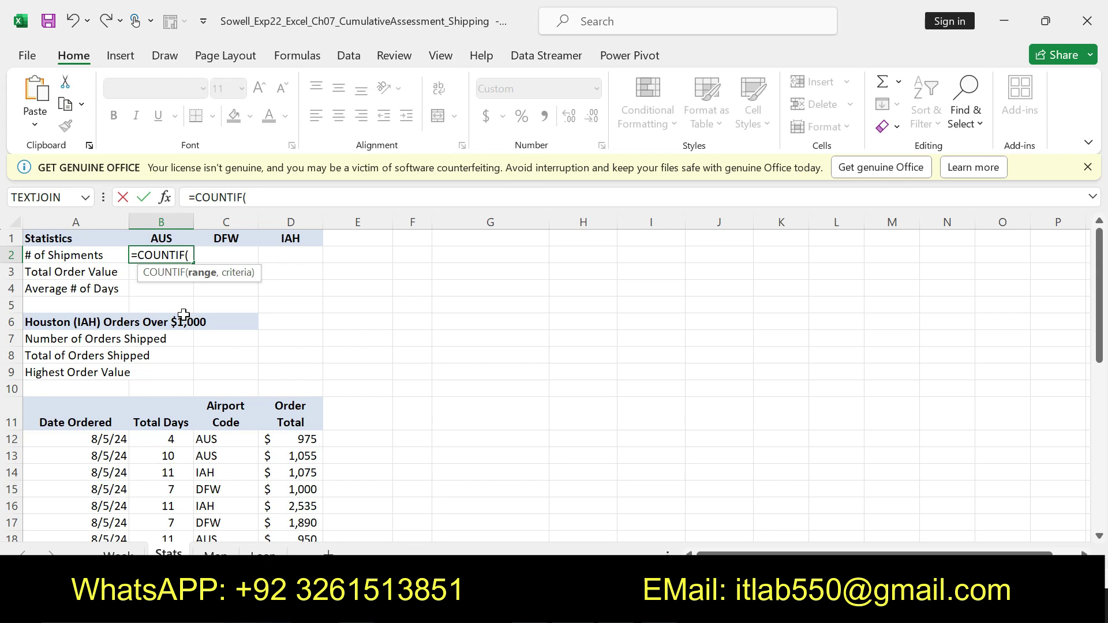
text(C12:C4)
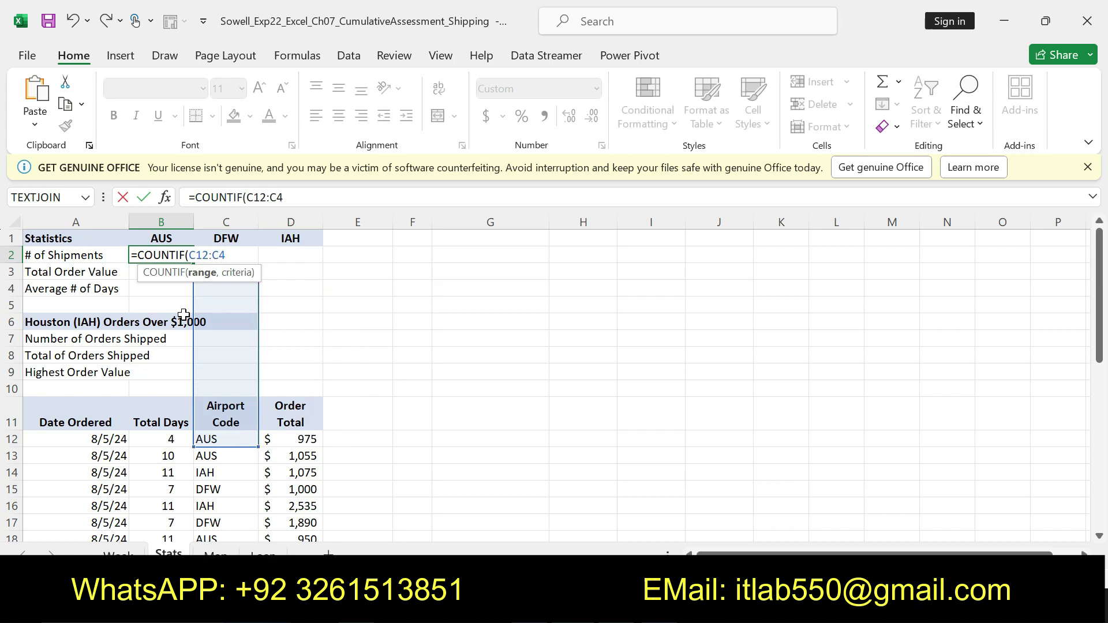
text(0)
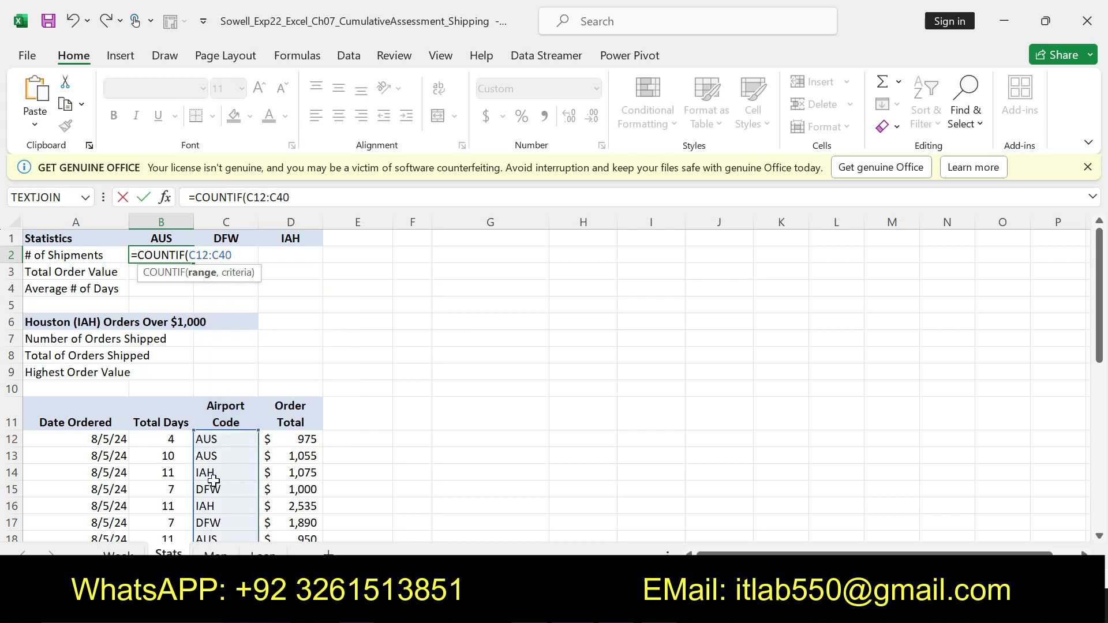
drag(247, 197, 290, 197)
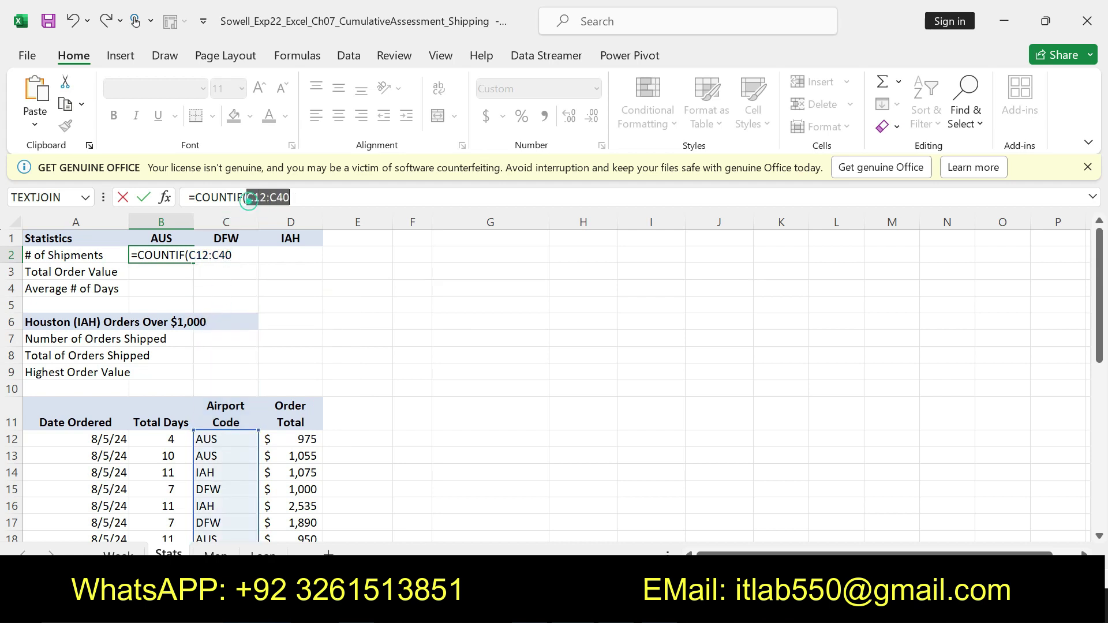
key(F4)
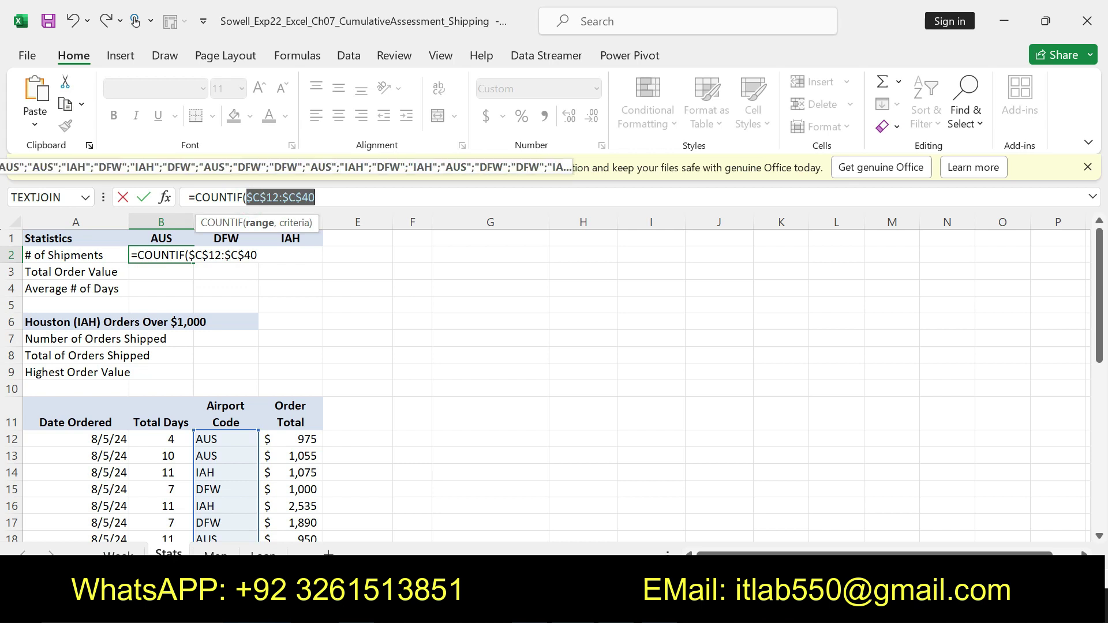
text(,)
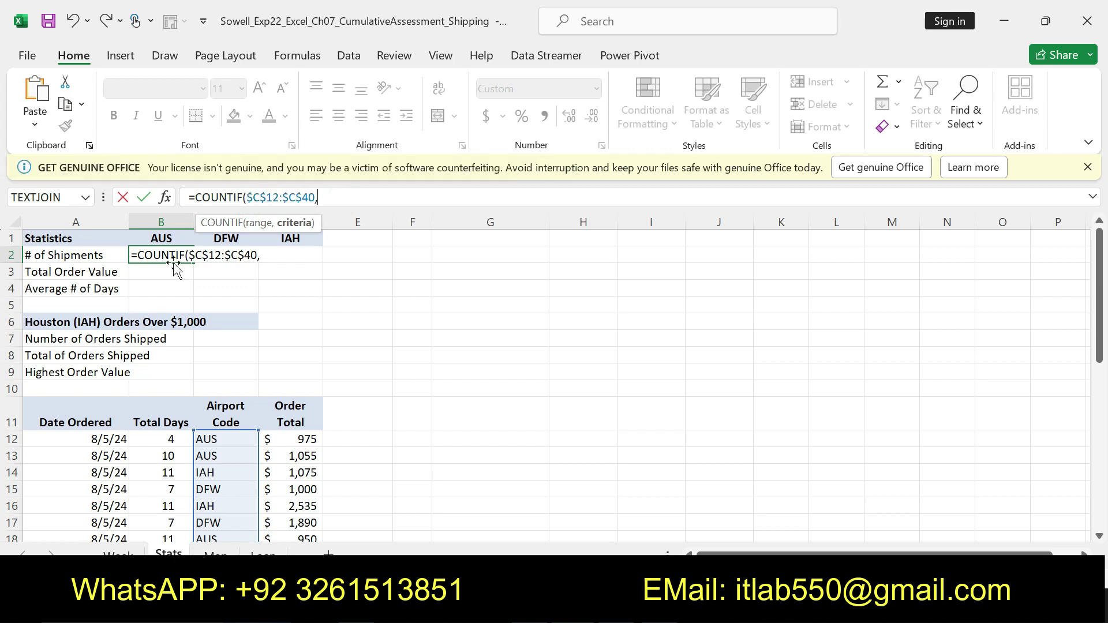
text(B1)
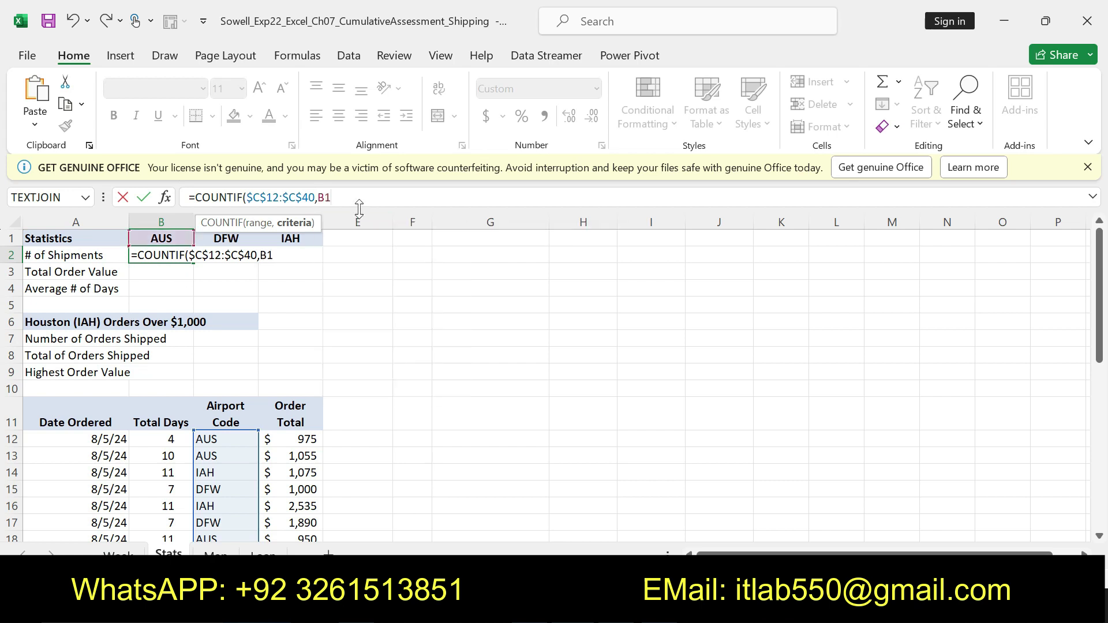
key(Return)
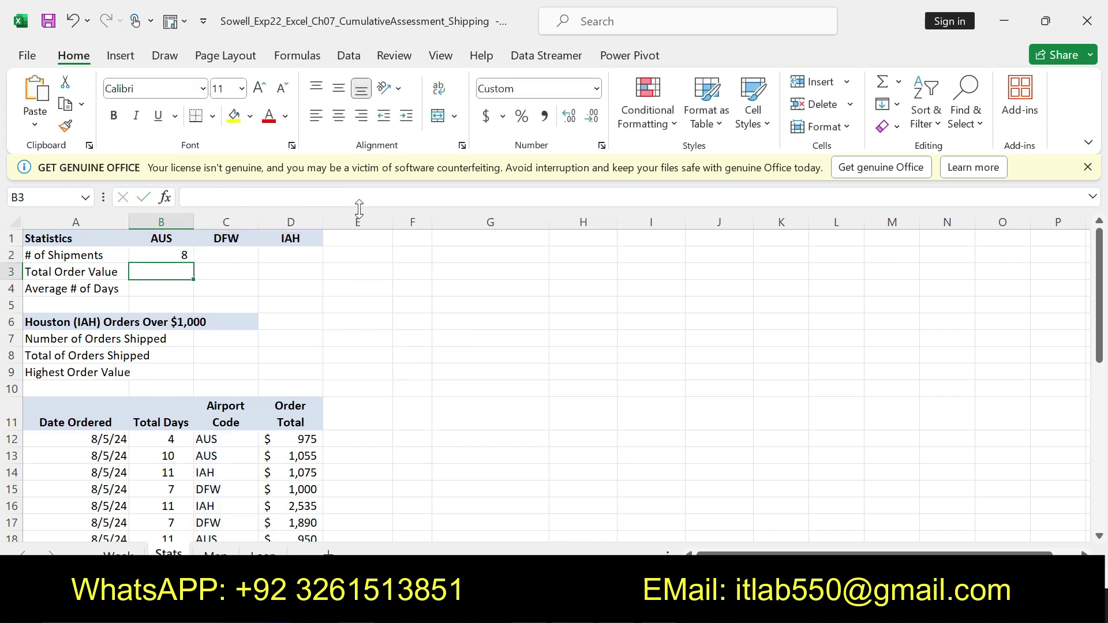
Review step 8's copy instruction in the Word document.
key(alt+Tab)
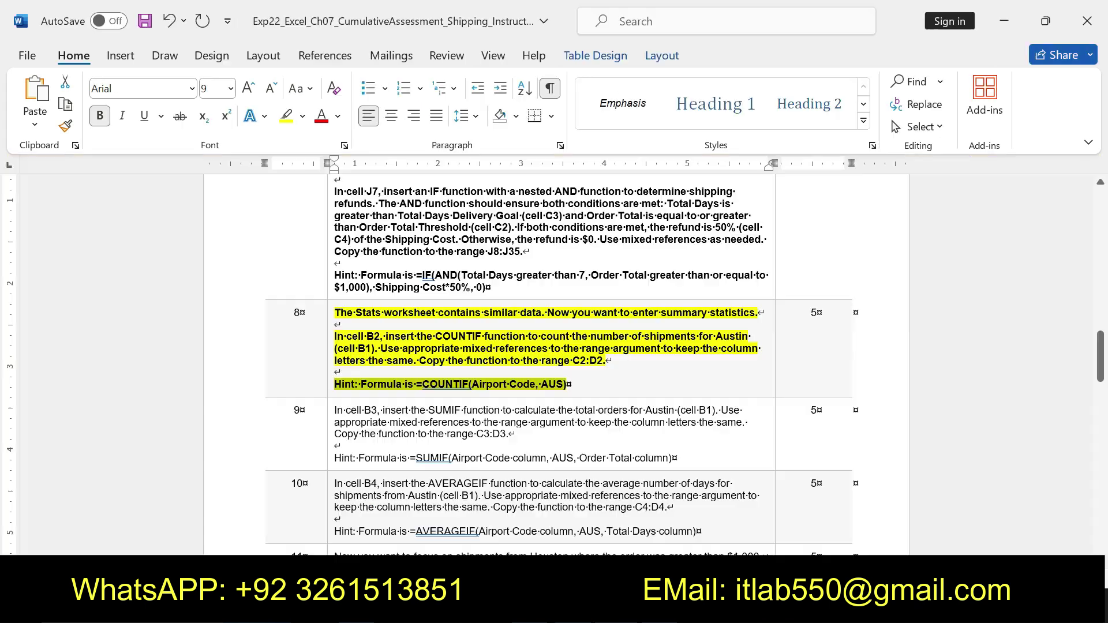
click(500, 348)
mouse_move(471, 348)
mouse_down()
mouse_move(443, 361)
mouse_move(606, 361)
mouse_up()
click(429, 362)
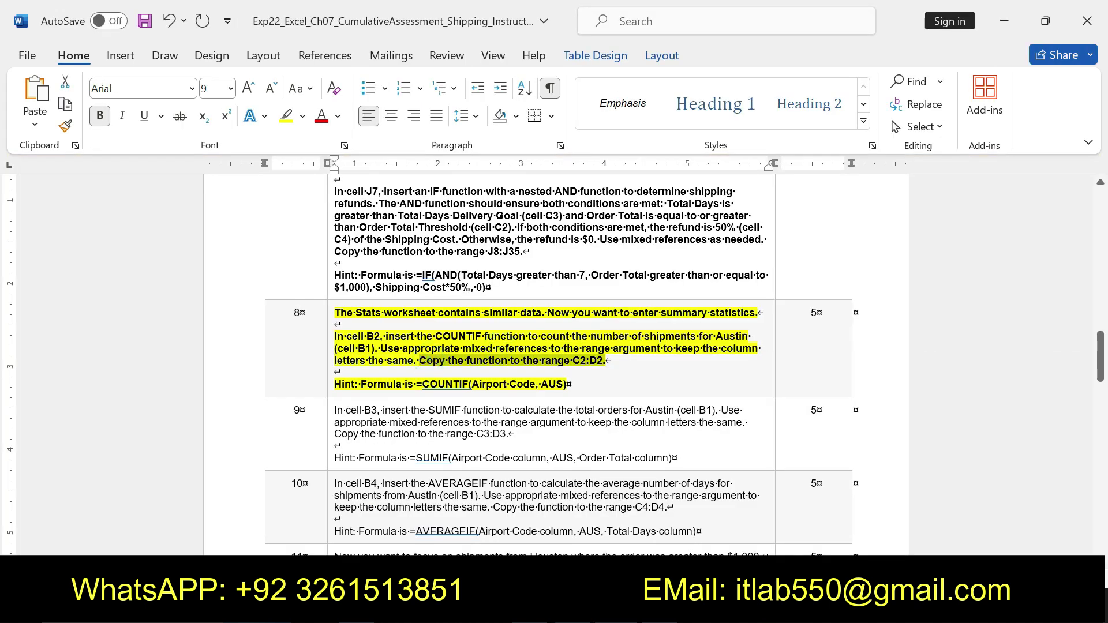
key(alt+Tab)
Fill B2's COUNTIF across to D2, giving 11 for DFW and 10 for IAH.
click(175, 255)
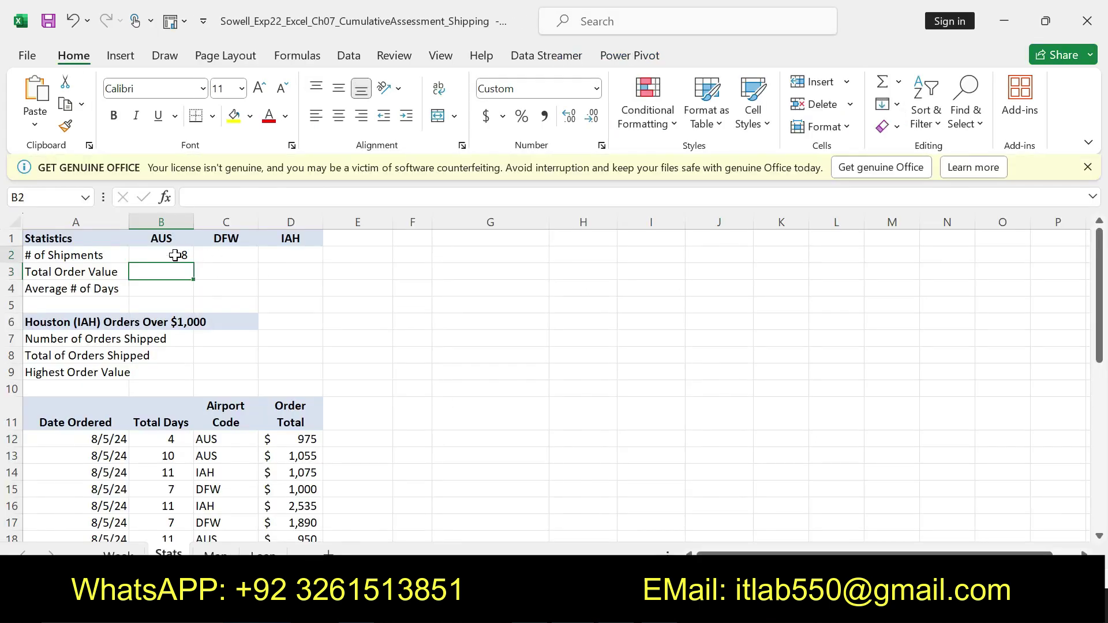
drag(193, 263, 318, 262)
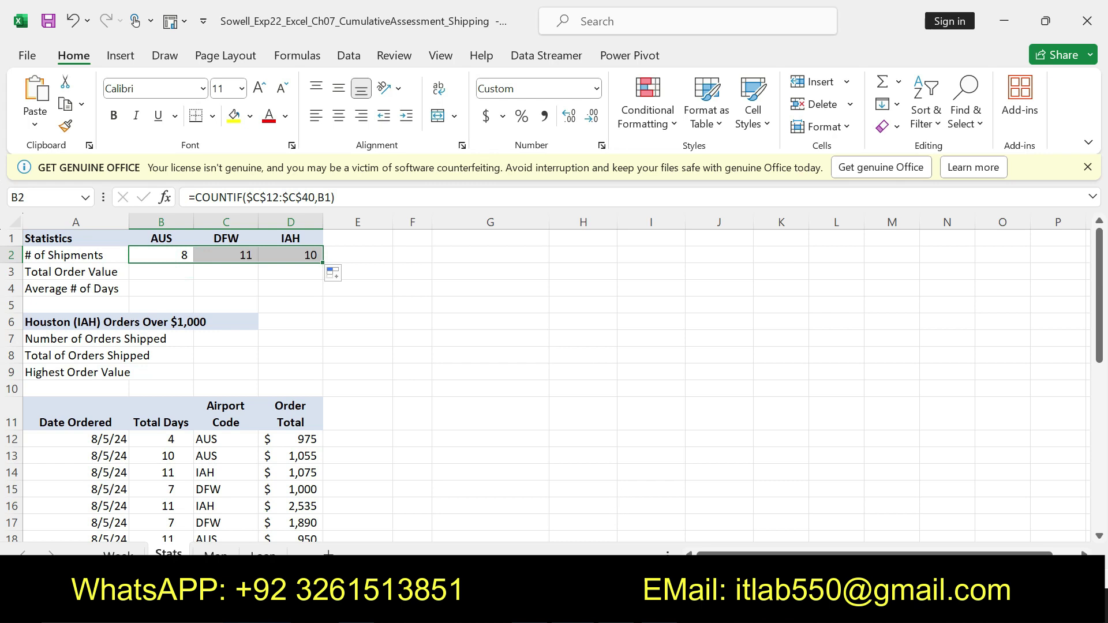
key(alt+Tab)
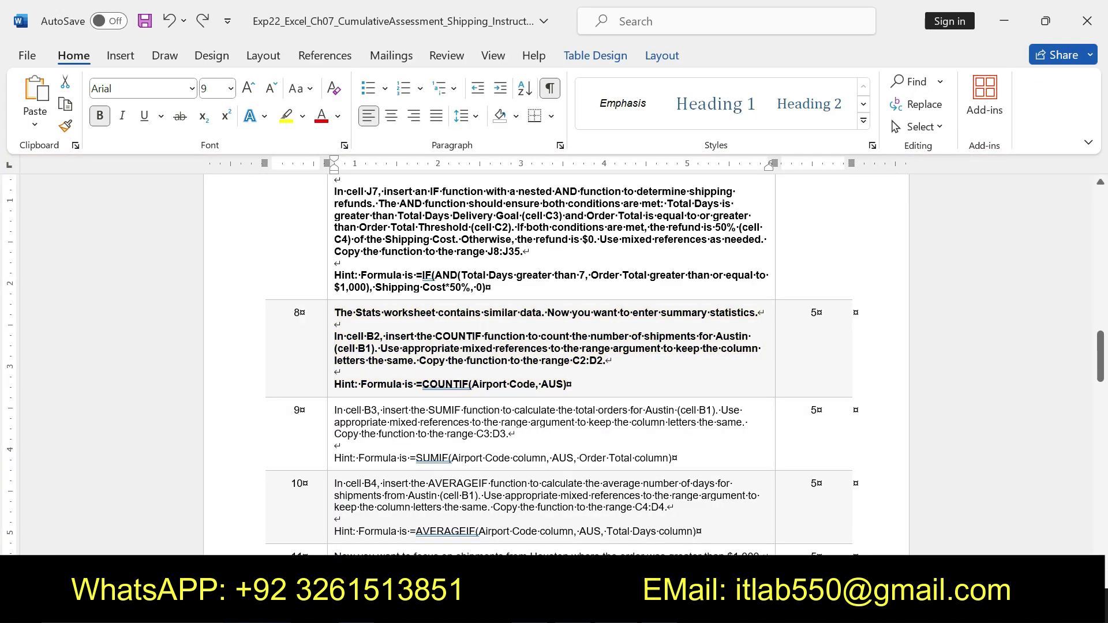
Apply bold and yellow highlight to step 9's SUMIF text through its Hint line.
drag(334, 410, 671, 459)
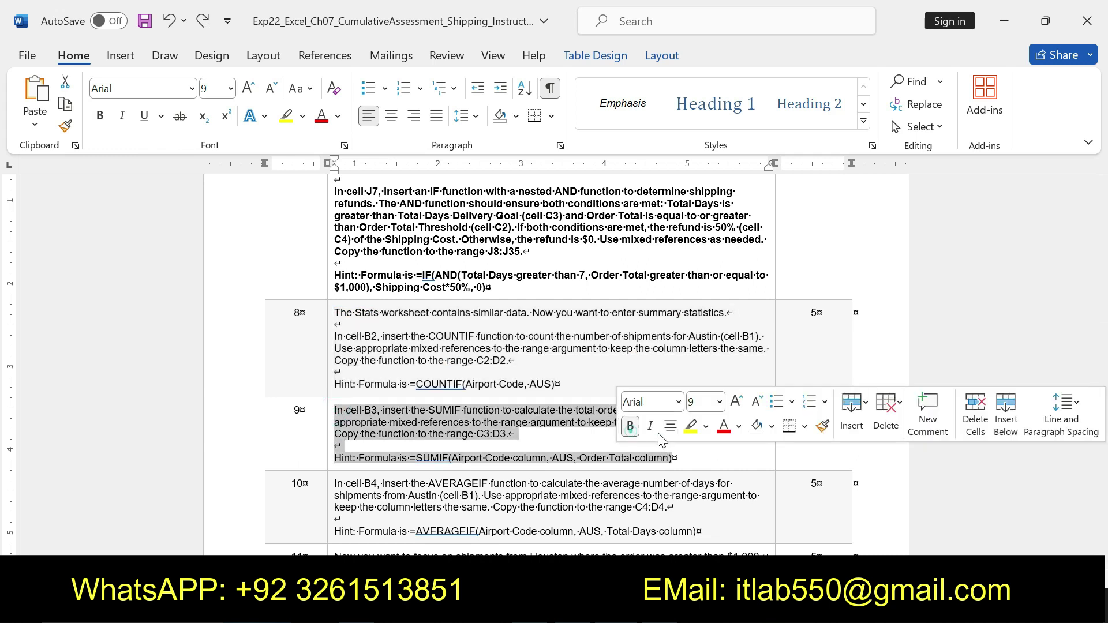
click(630, 426)
click(691, 426)
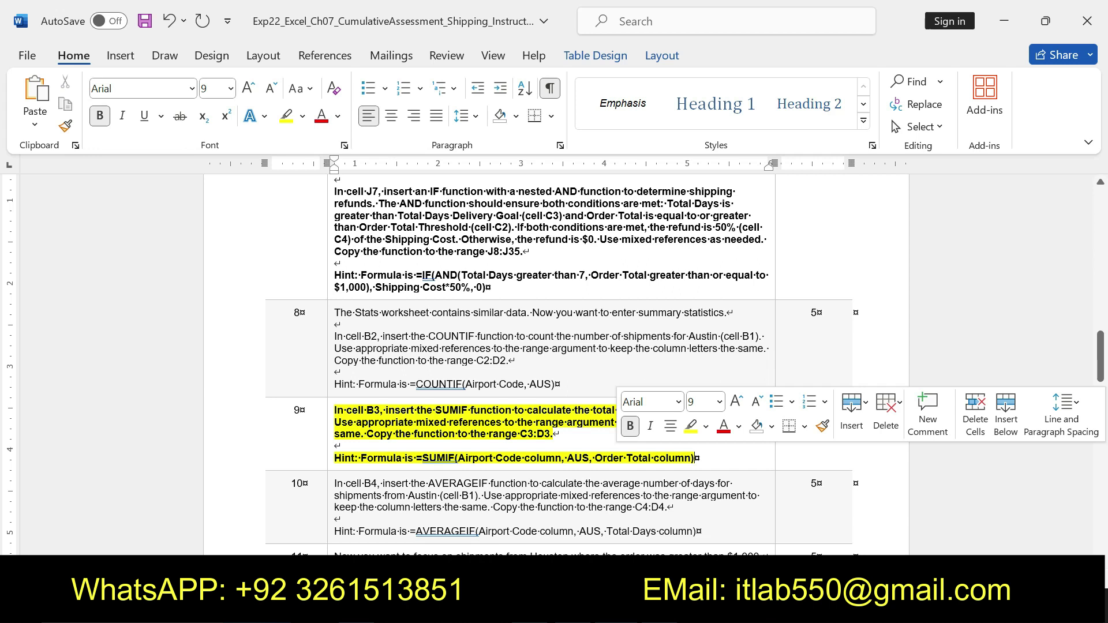
drag(334, 411, 699, 458)
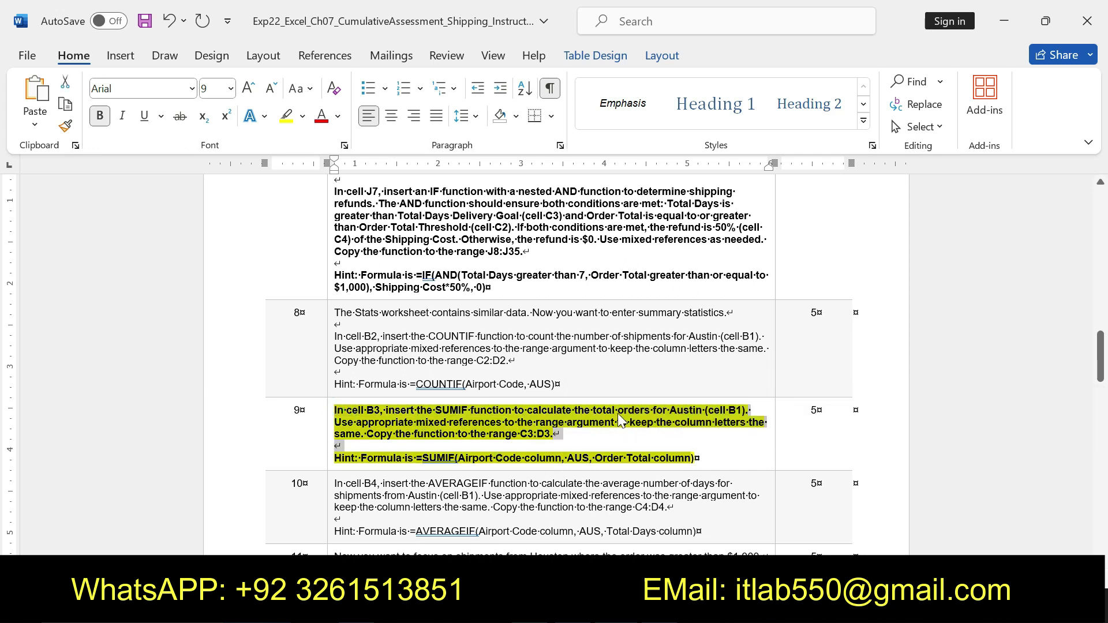
click(399, 424)
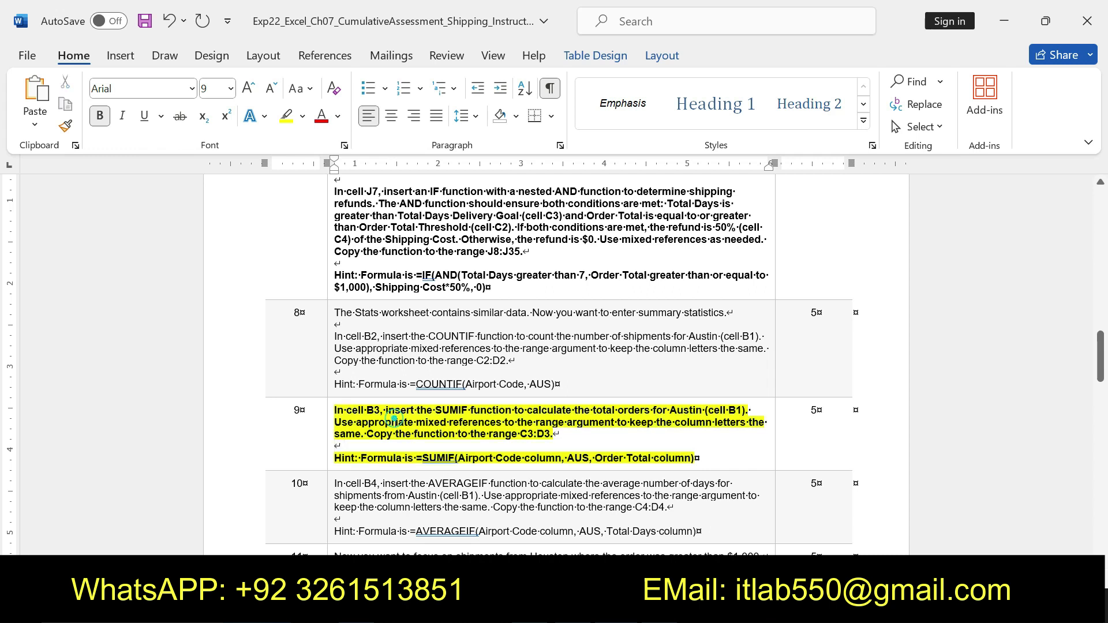
drag(367, 434, 553, 434)
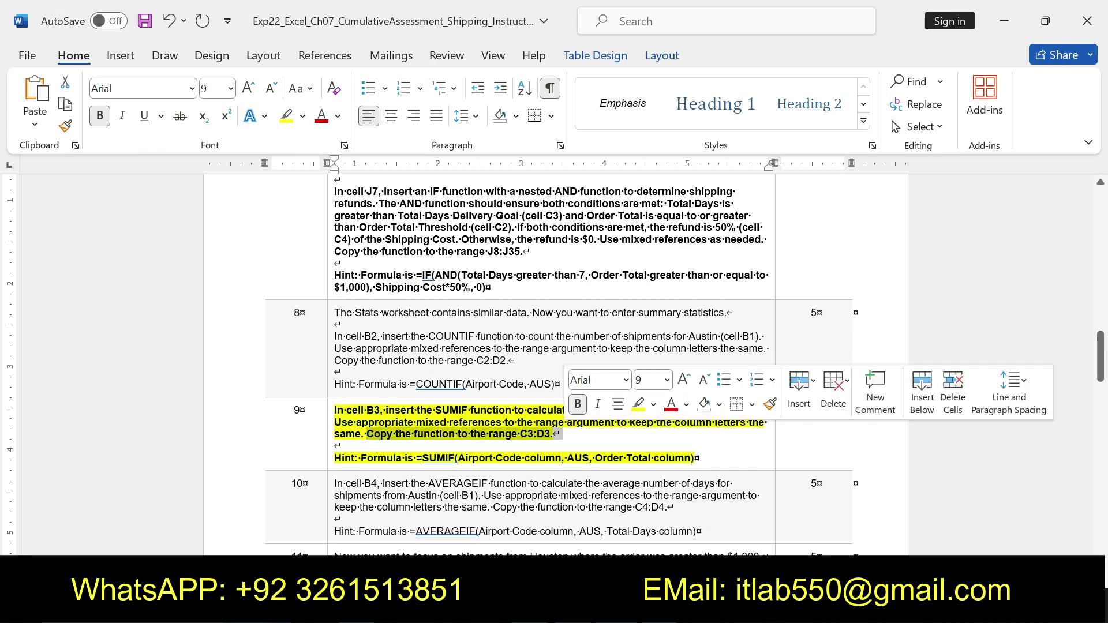
key(alt+Tab)
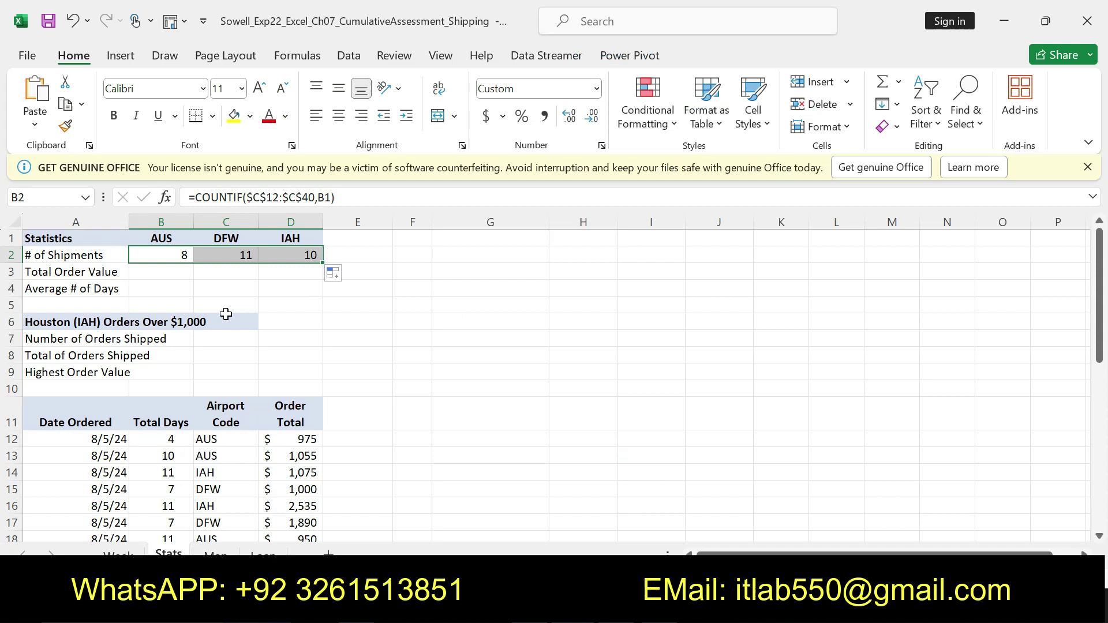
Start a SUMIF in B3 over absolute airport range $C$12:$C$40 with criterion B1.
click(147, 274)
text(=S)
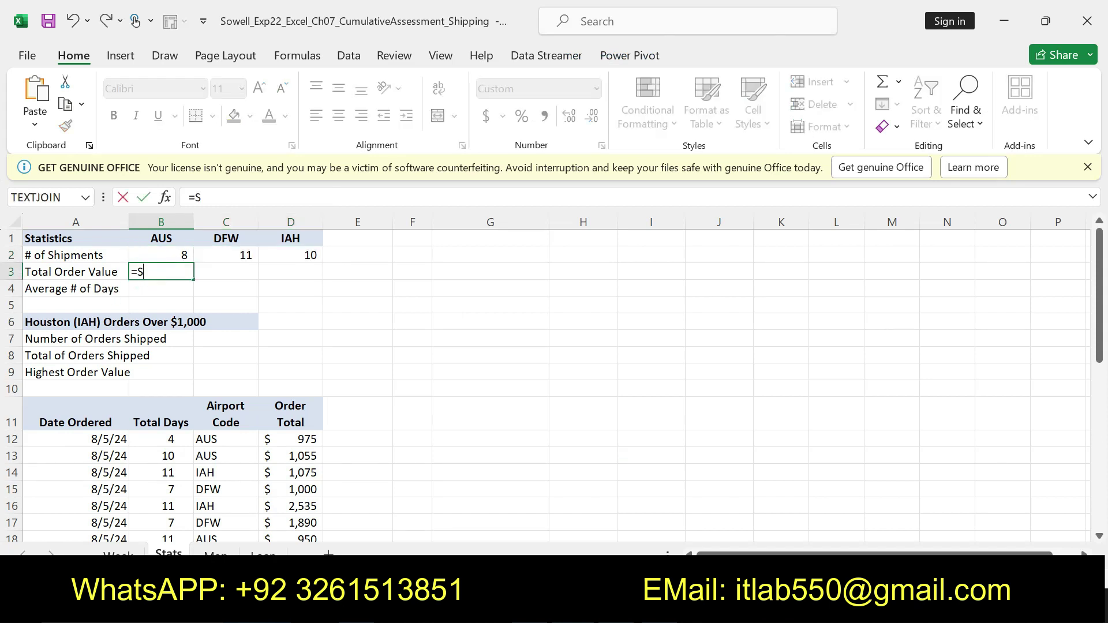
text(UM)
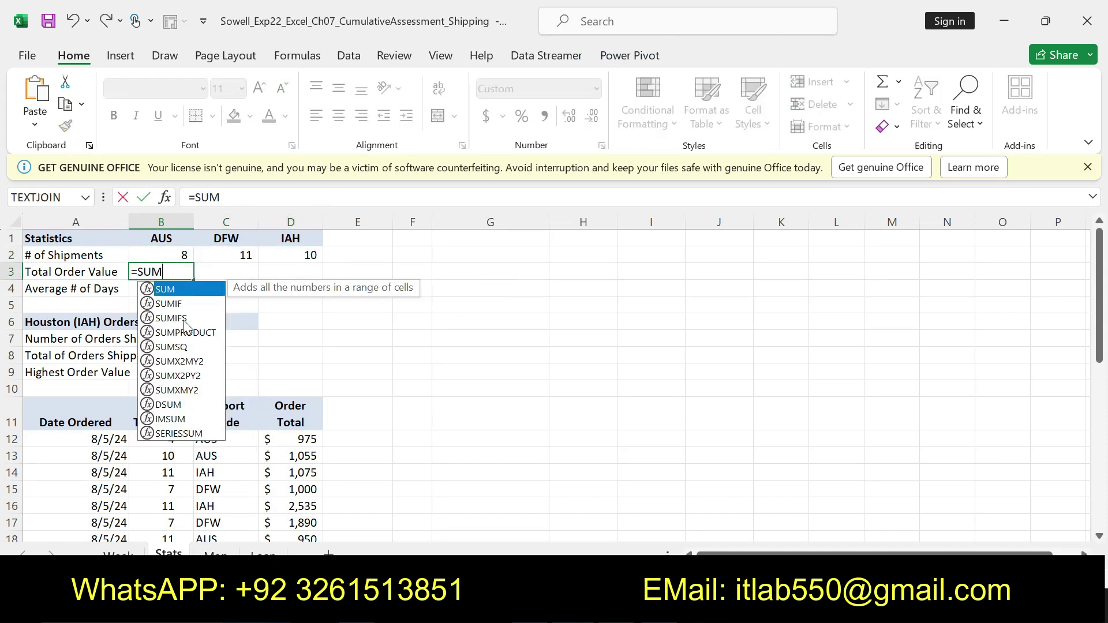
double_click(180, 305)
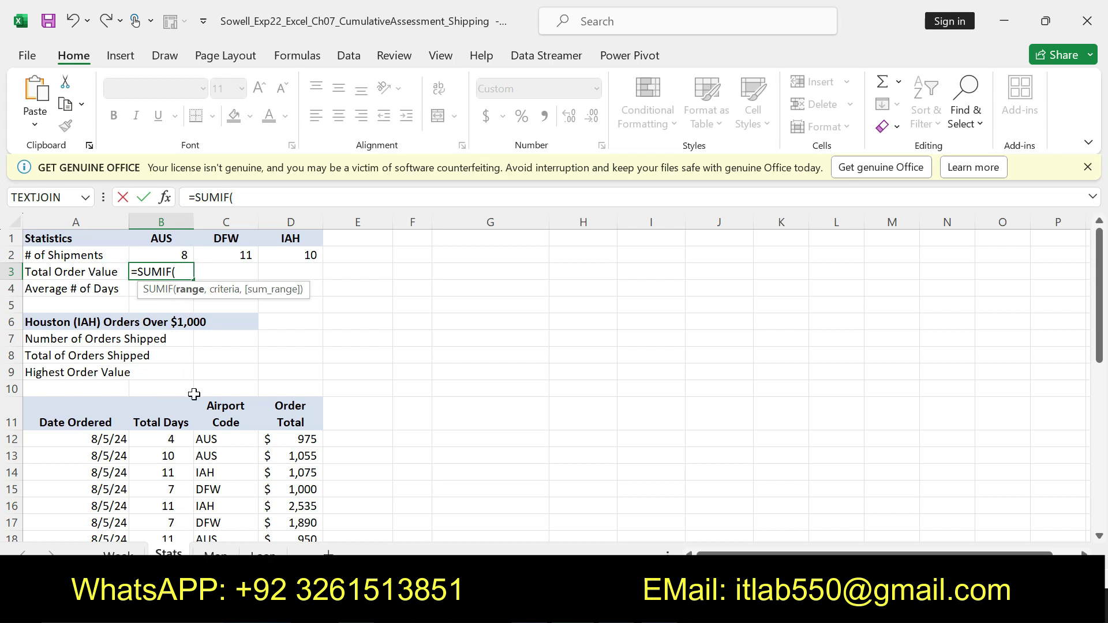
mouse_move(212, 439)
mouse_down()
mouse_move(226, 518)
mouse_move(226, 506)
mouse_up()
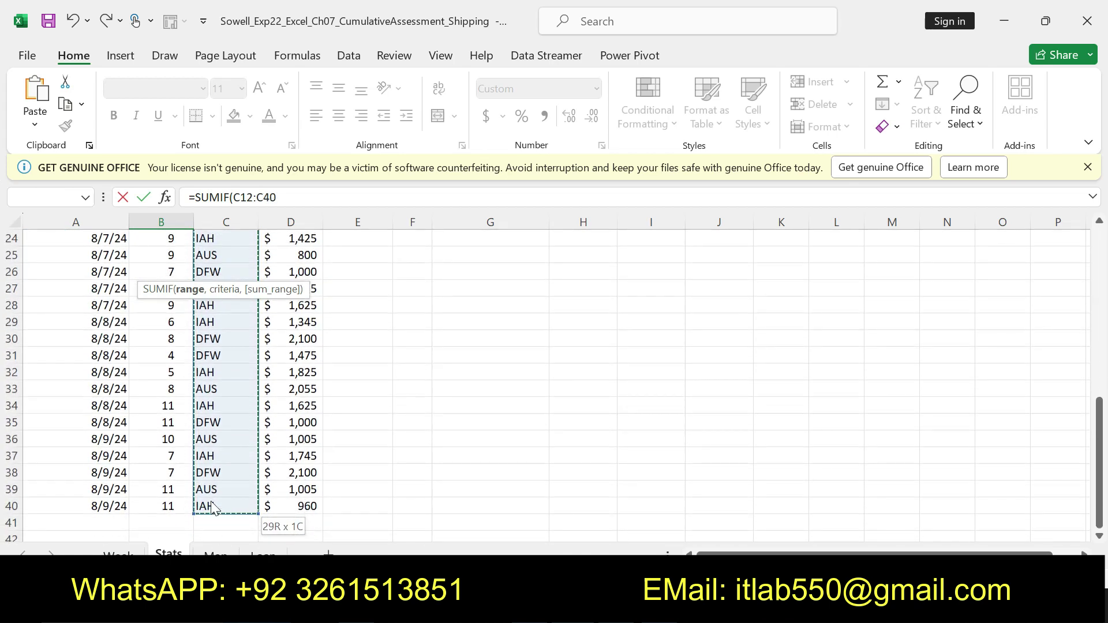
drag(234, 198, 277, 198)
key(F4)
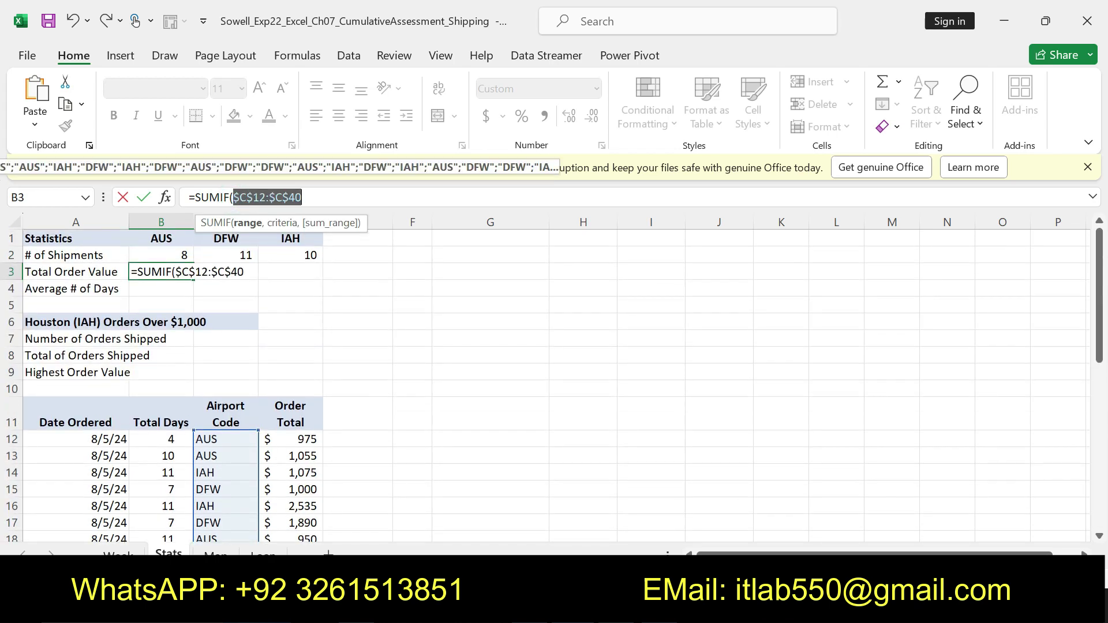
click(313, 196)
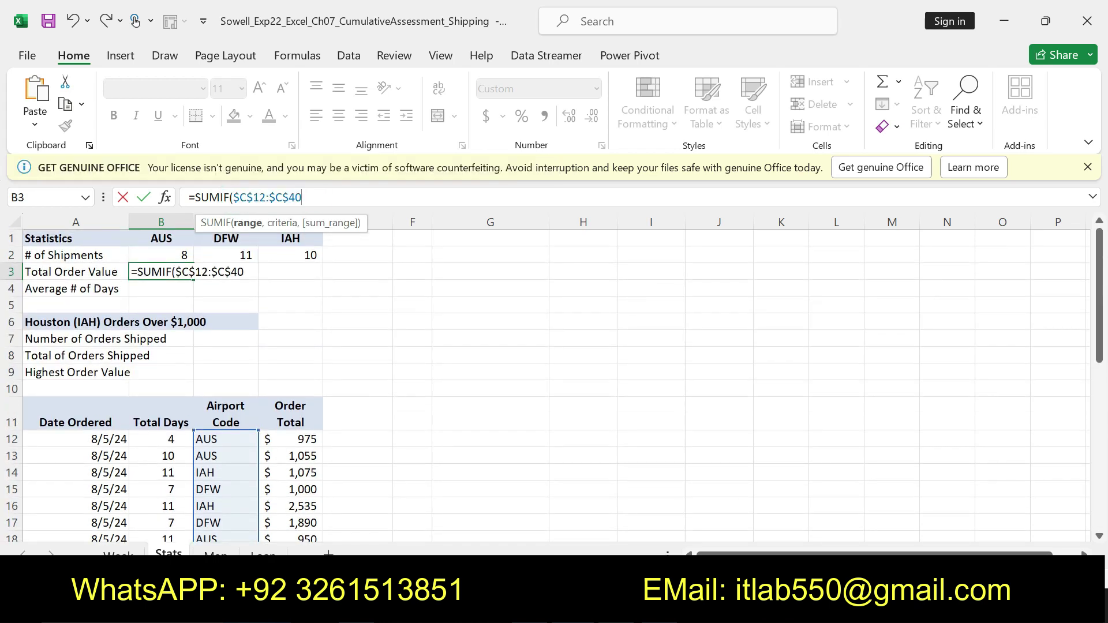
text(,B1)
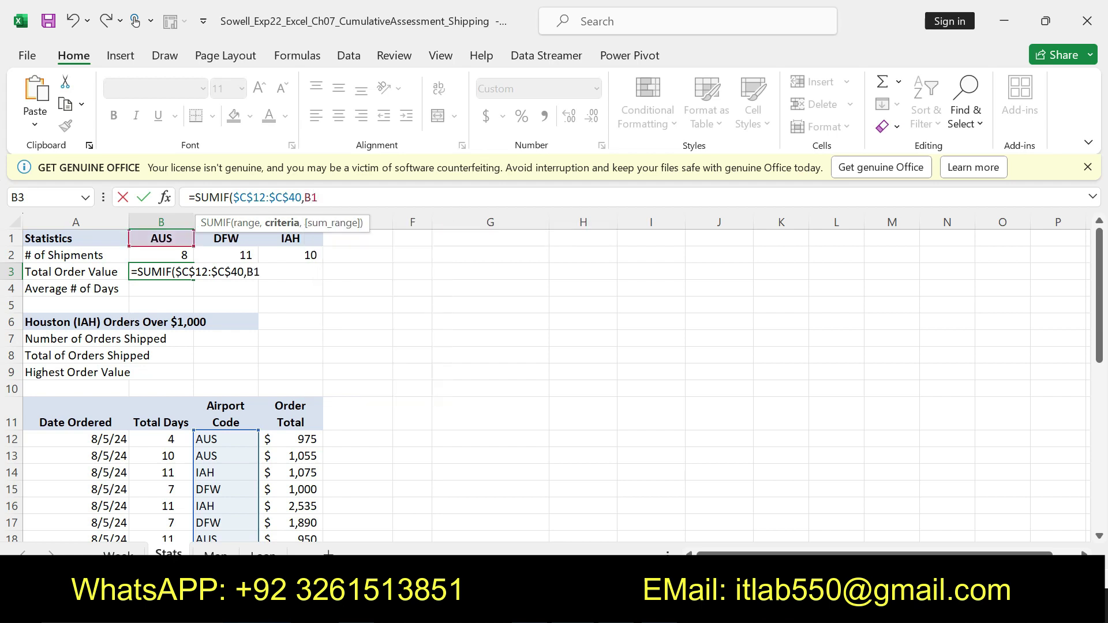
text(,)
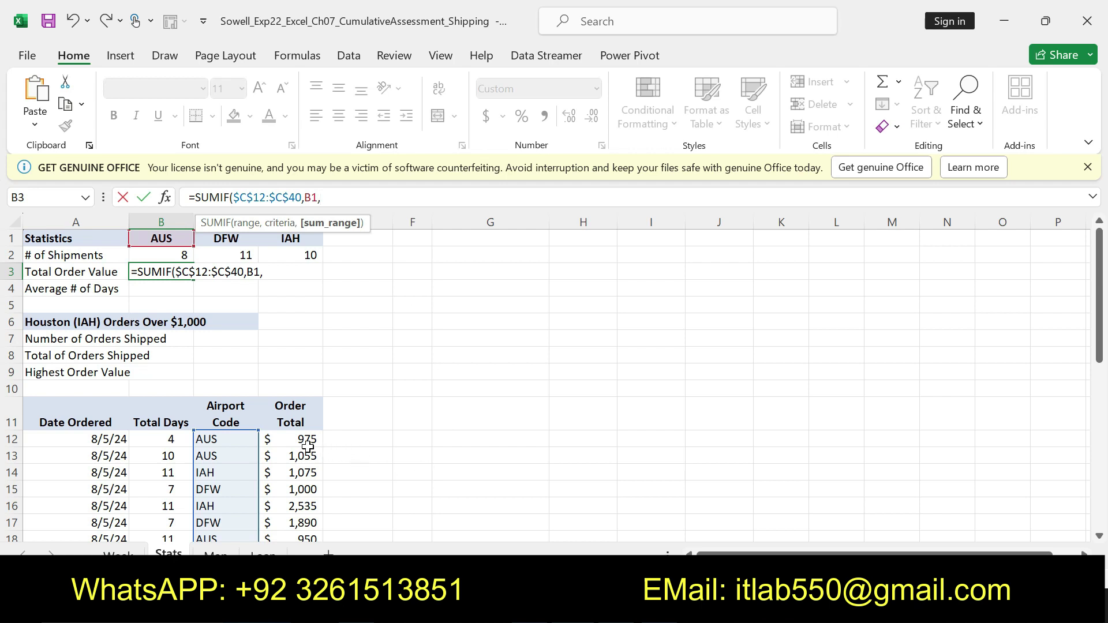
Finish the SUMIF with absolute sum range $D$12:$D$40, showing $9,095 for AUS.
mouse_move(306, 440)
mouse_down()
mouse_move(306, 520)
mouse_move(287, 508)
mouse_up()
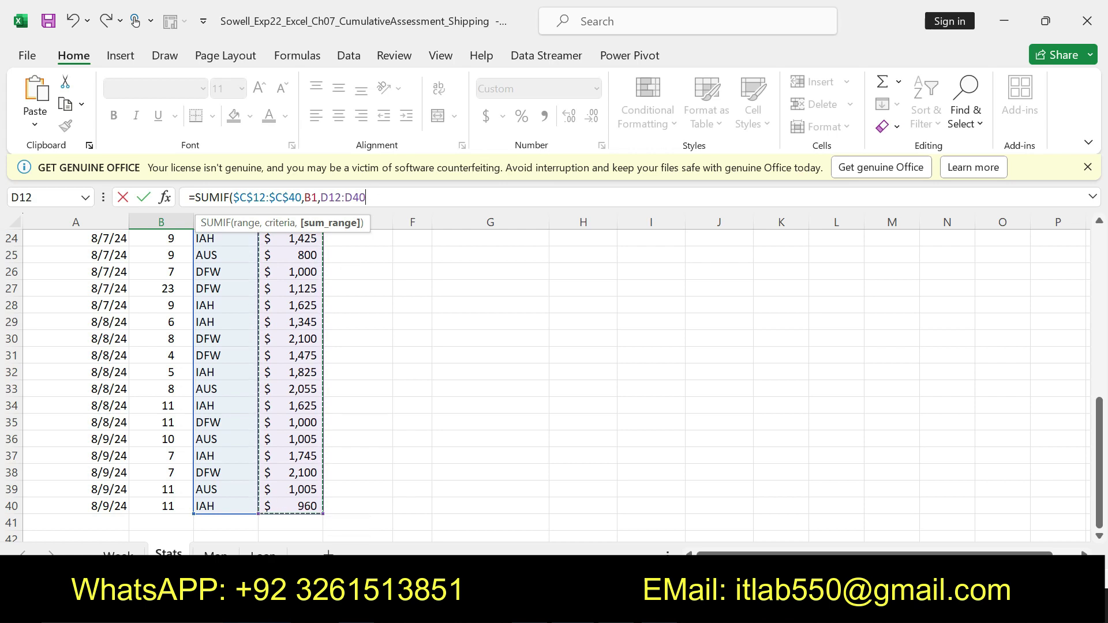
drag(366, 198, 320, 198)
key(F4)
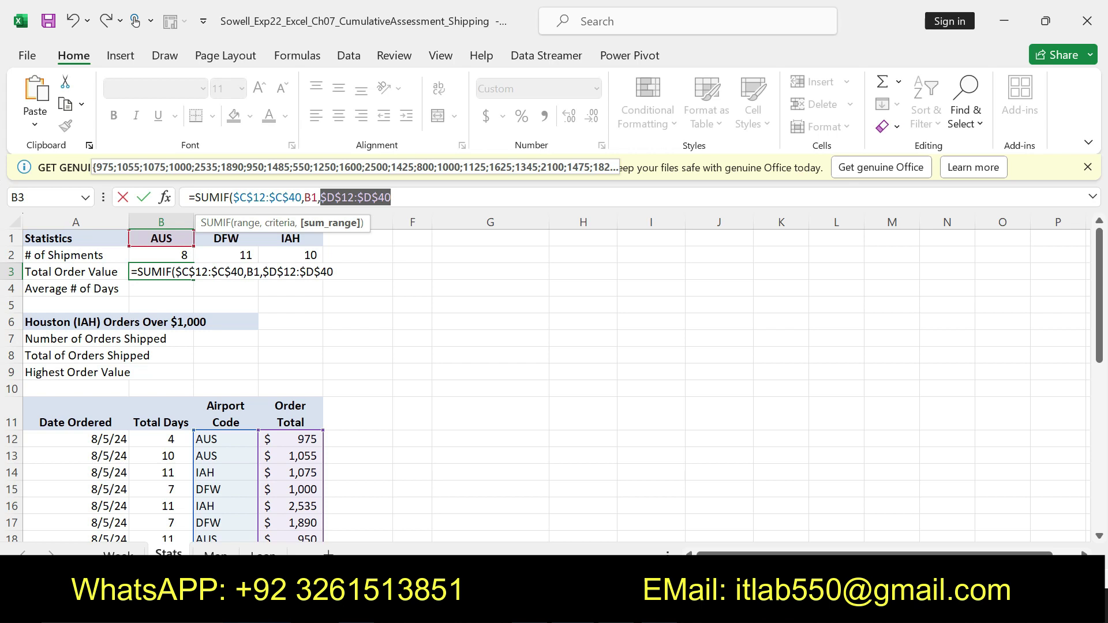
click(393, 197)
text())
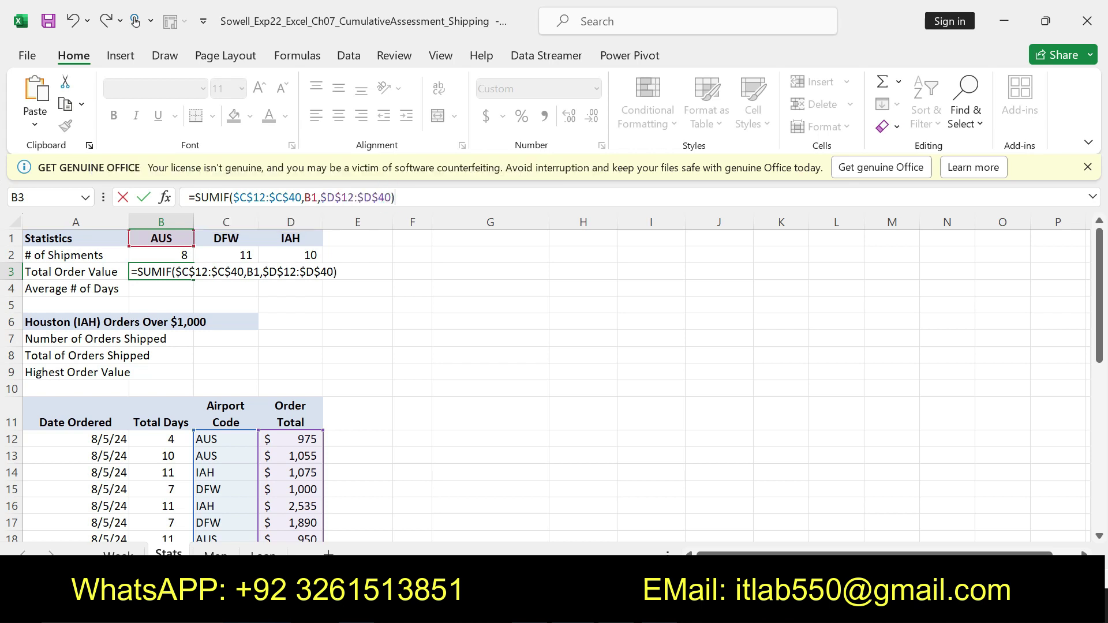
key(Return)
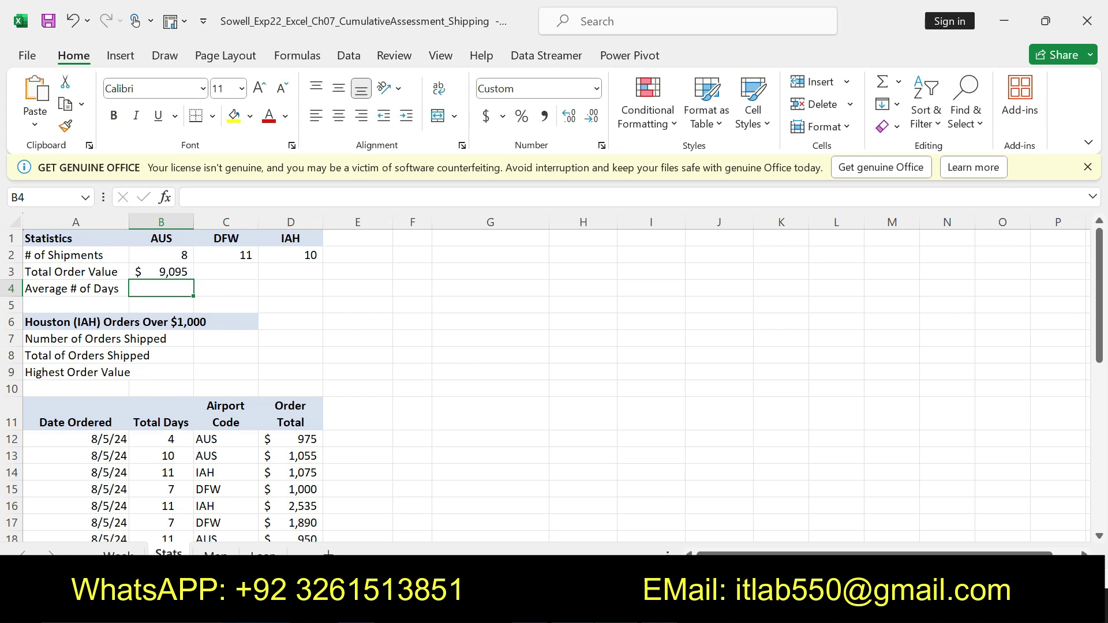
Check step 9's instruction to copy the formula across C3:D3.
key(alt+Tab)
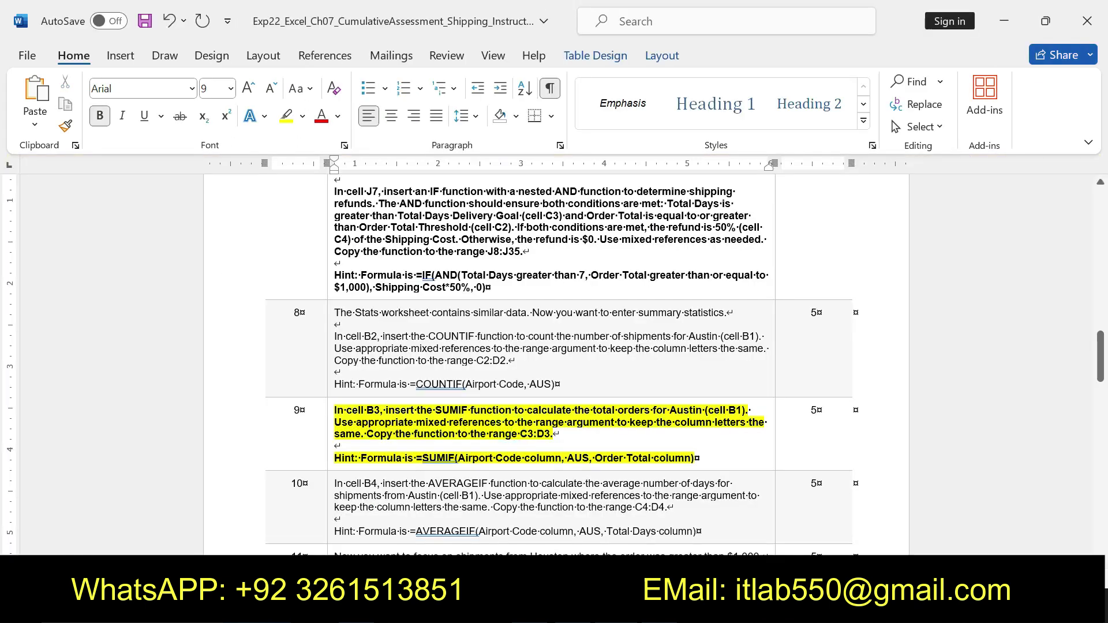
drag(414, 435, 563, 434)
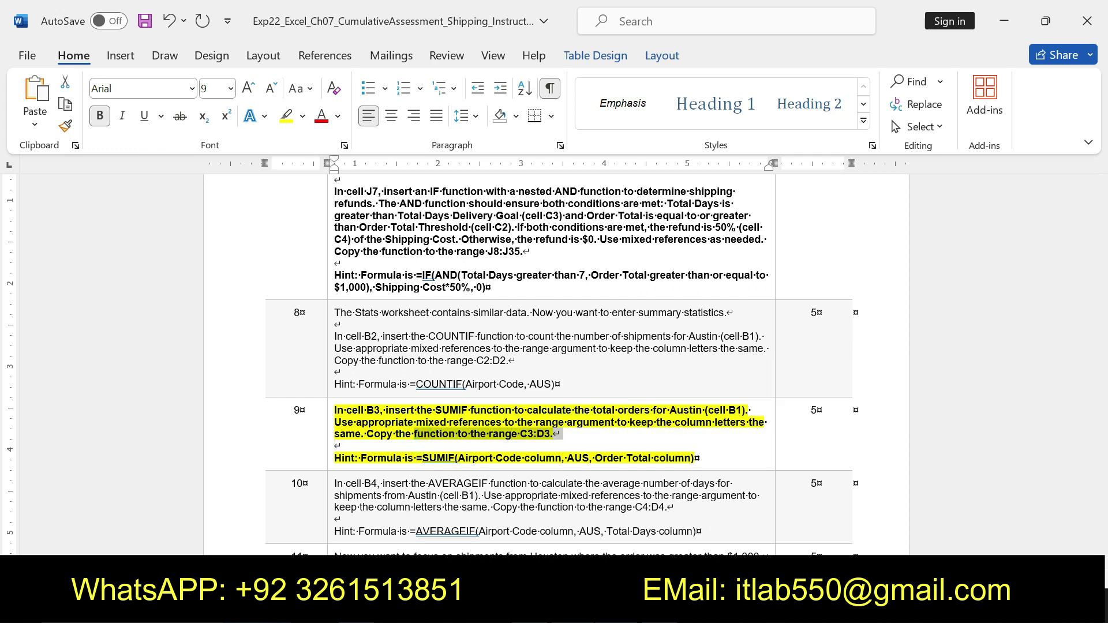
key(alt+Tab)
Fill B3's SUMIF across C3:D3, totalling $16,225 for DFW and $15,760 for IAH.
click(156, 269)
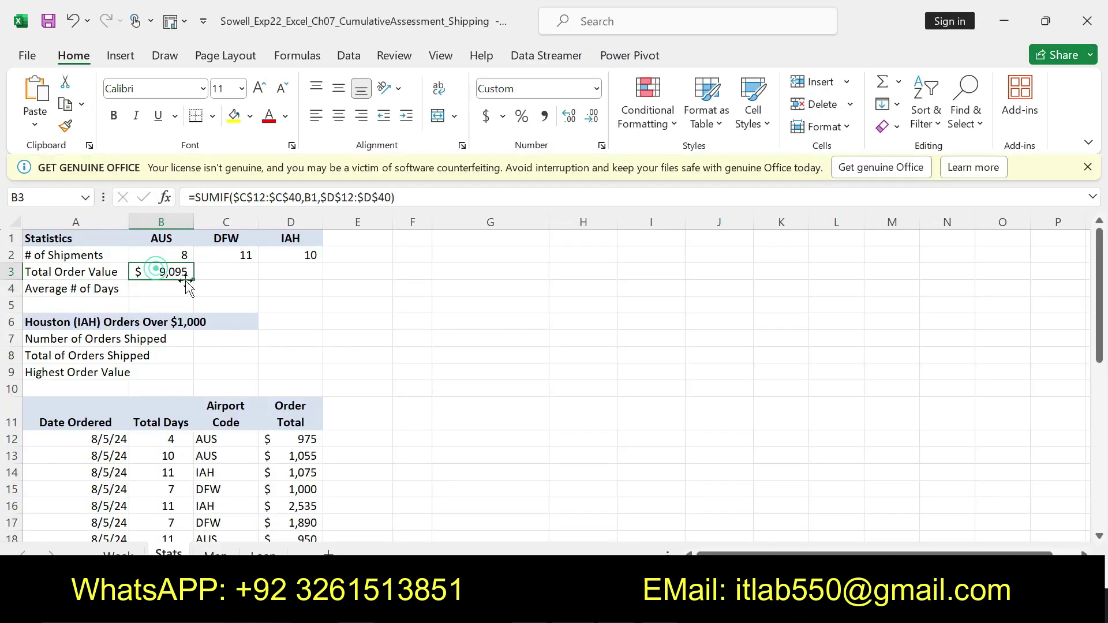
drag(194, 280, 317, 275)
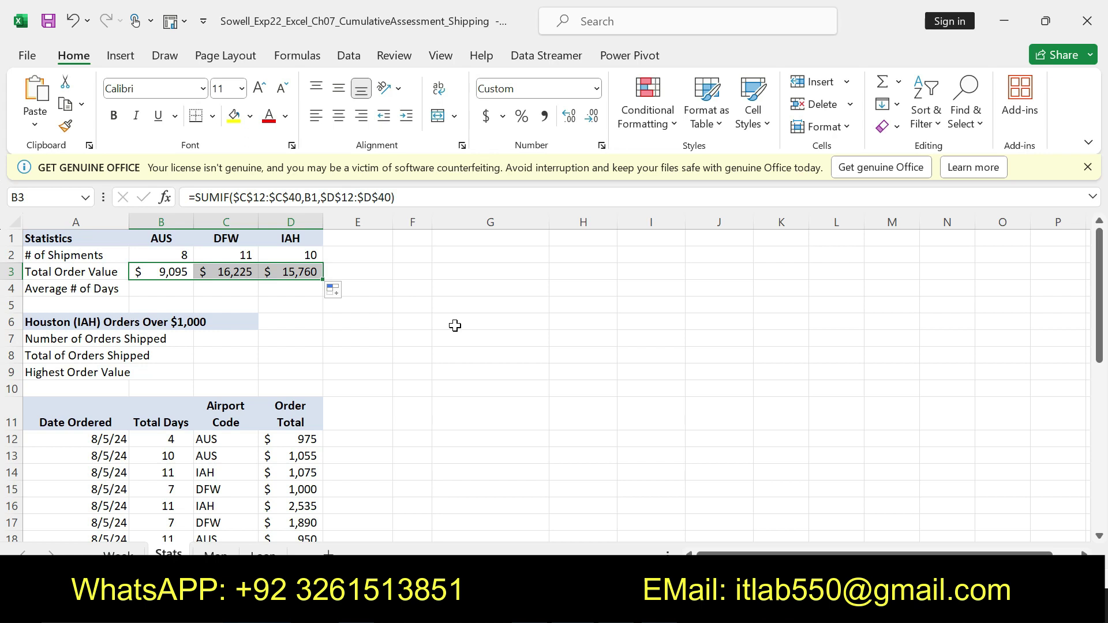
key(alt+Tab)
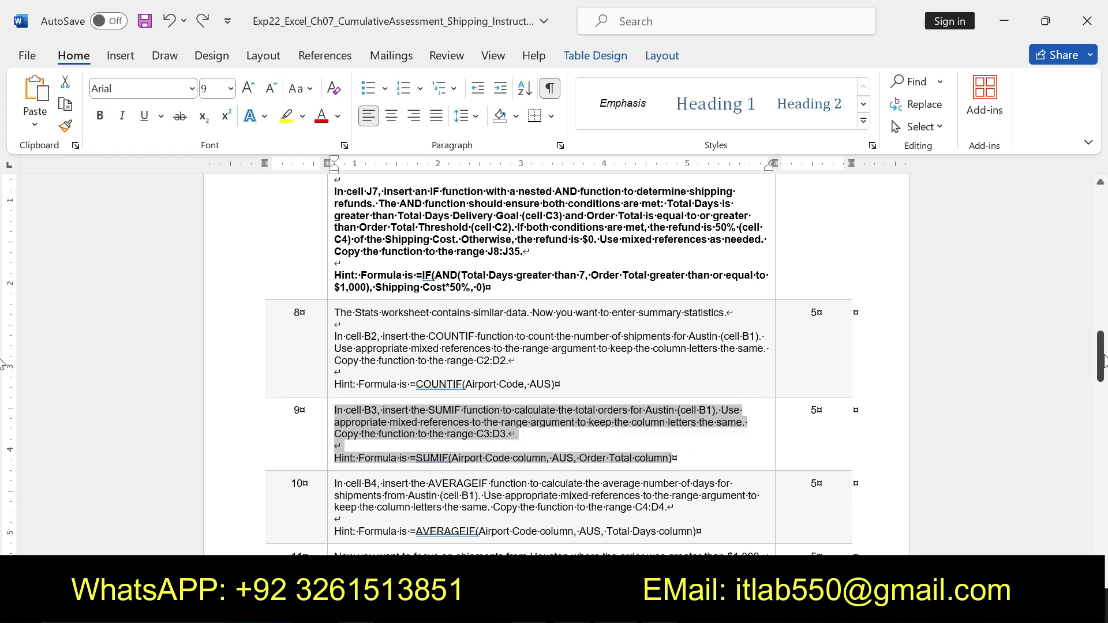
Apply bold and yellow highlight to step 10's AVERAGEIF paragraph and its Hint line.
scroll(554, 364, down, 3)
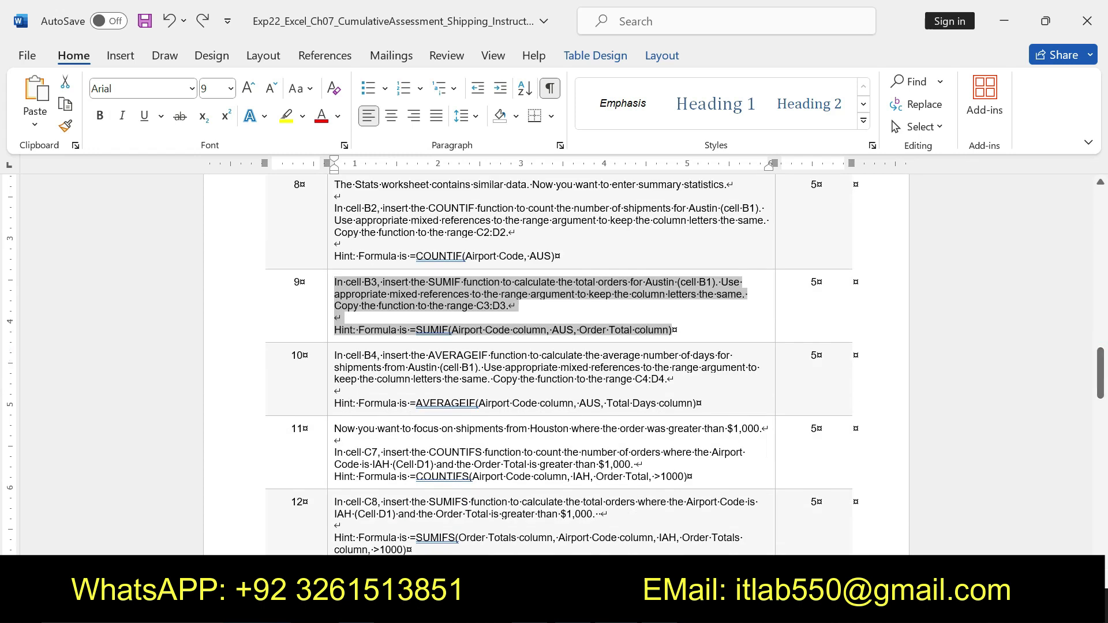
drag(330, 358, 693, 404)
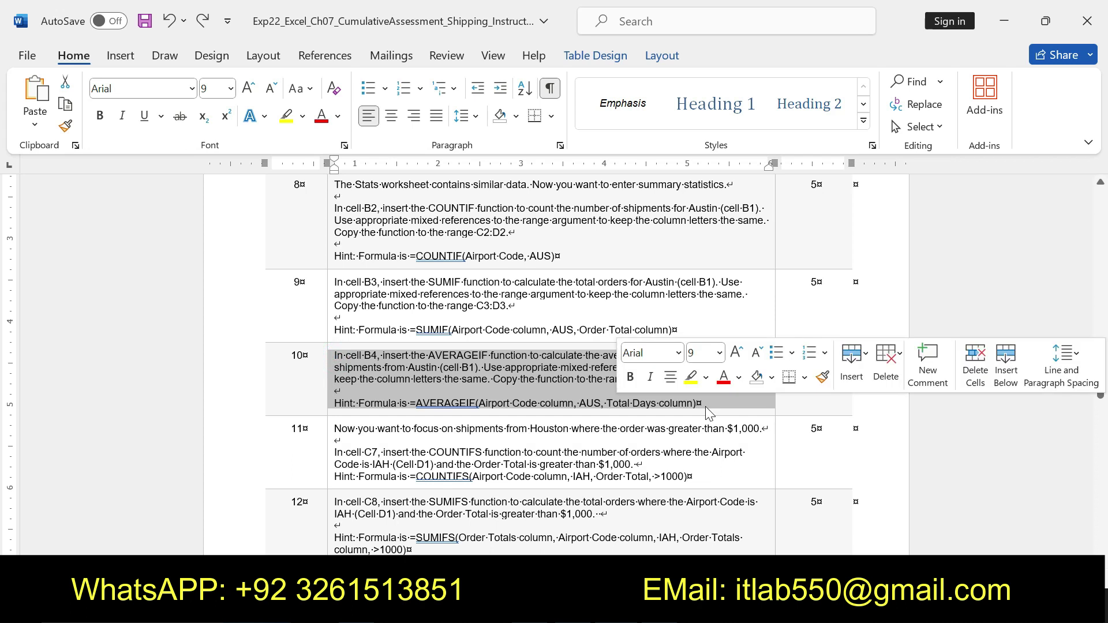
click(630, 377)
click(691, 378)
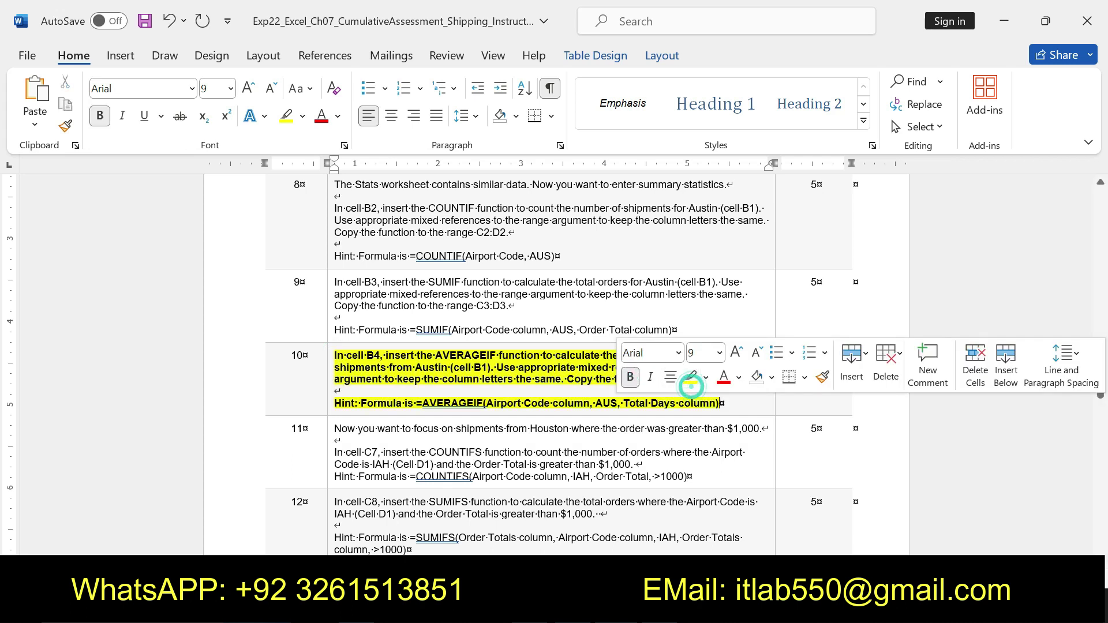
drag(334, 356, 762, 379)
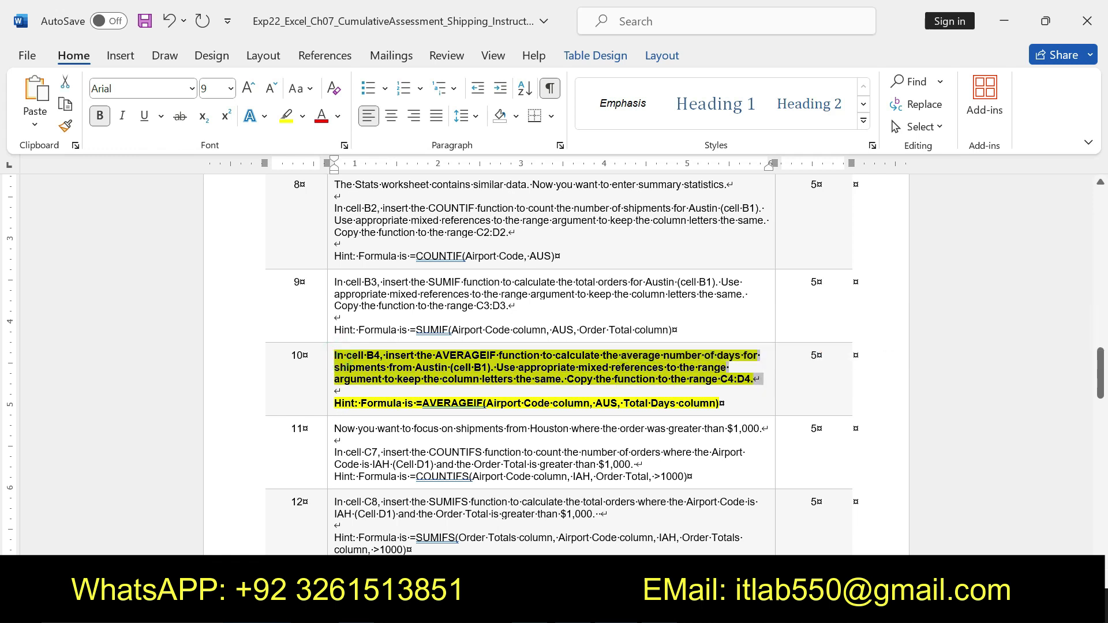
drag(334, 402, 720, 403)
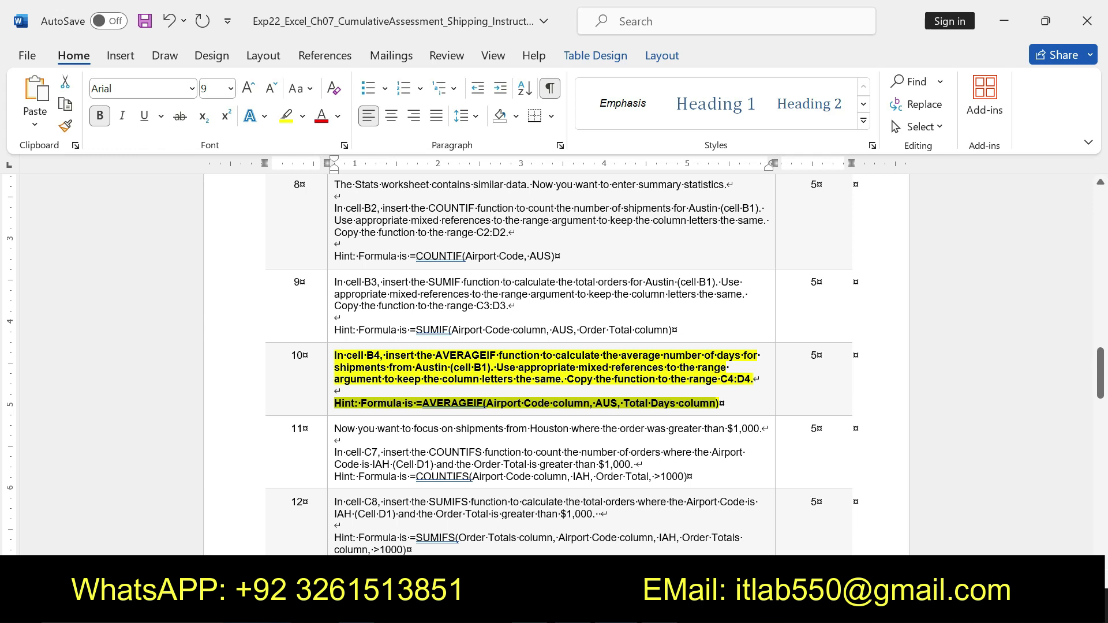
Select the full step 10 AVERAGEIF instruction in Word, then return to Excel's Stats sheet.
triple_click(340, 355)
drag(339, 355, 722, 403)
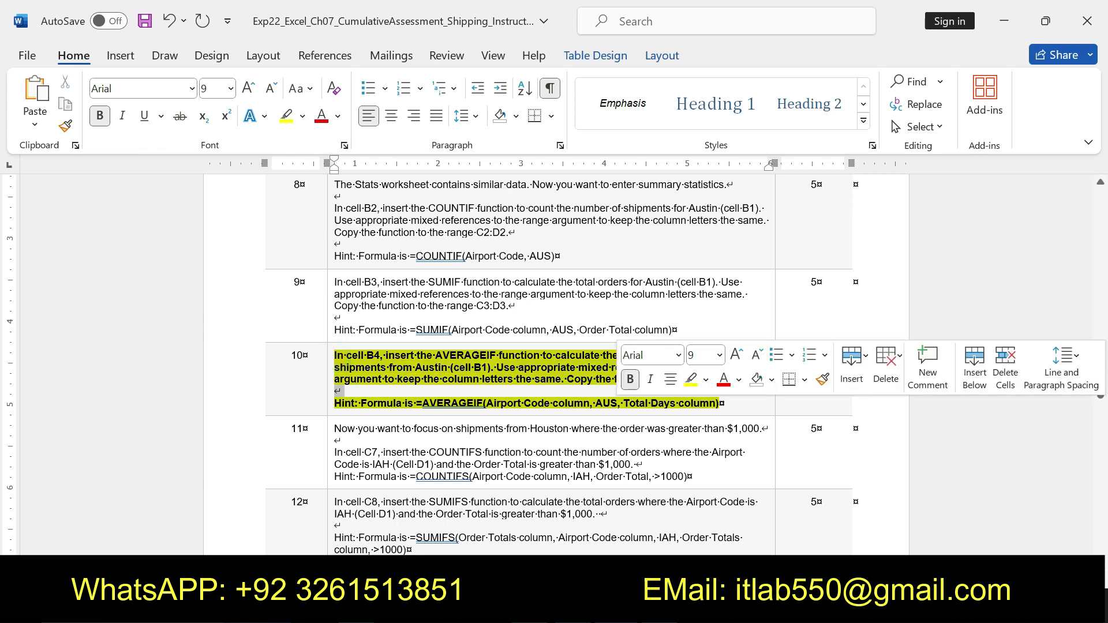
key(alt+Tab)
Enter =AVERAGEIF($C$12:$C$40,B1,$B$12:$B$40) in cell B4.
click(159, 289)
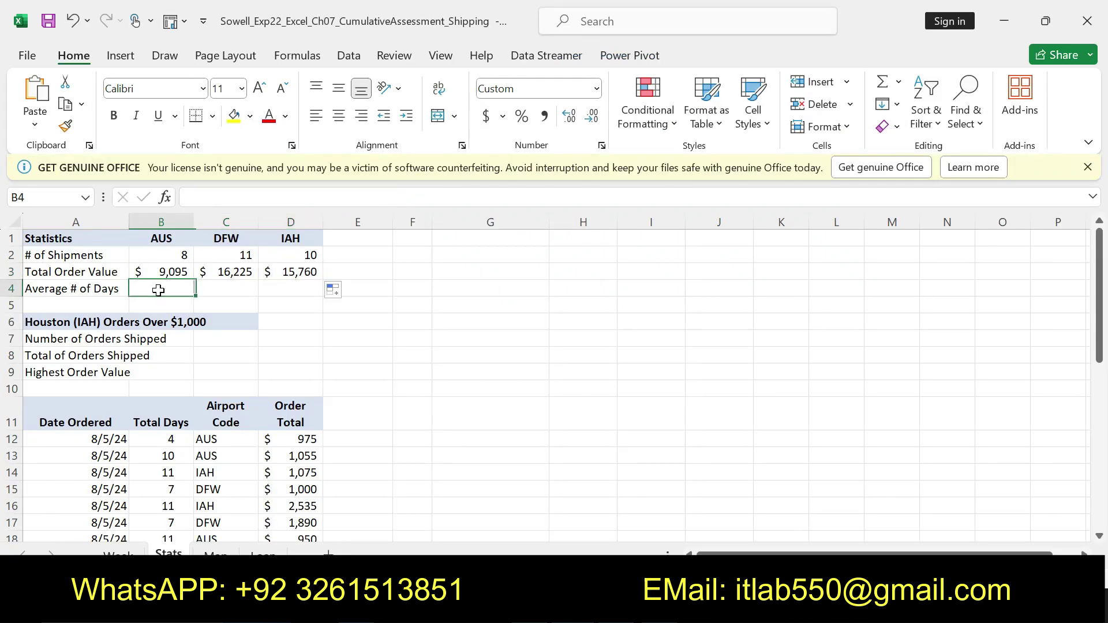
text(=)
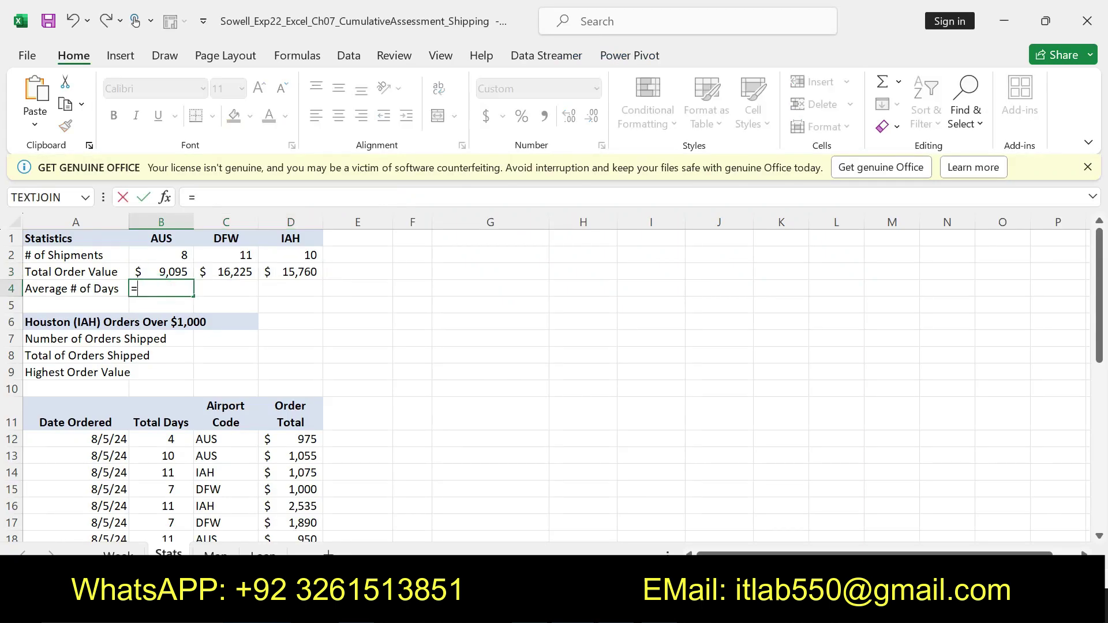
text(AV)
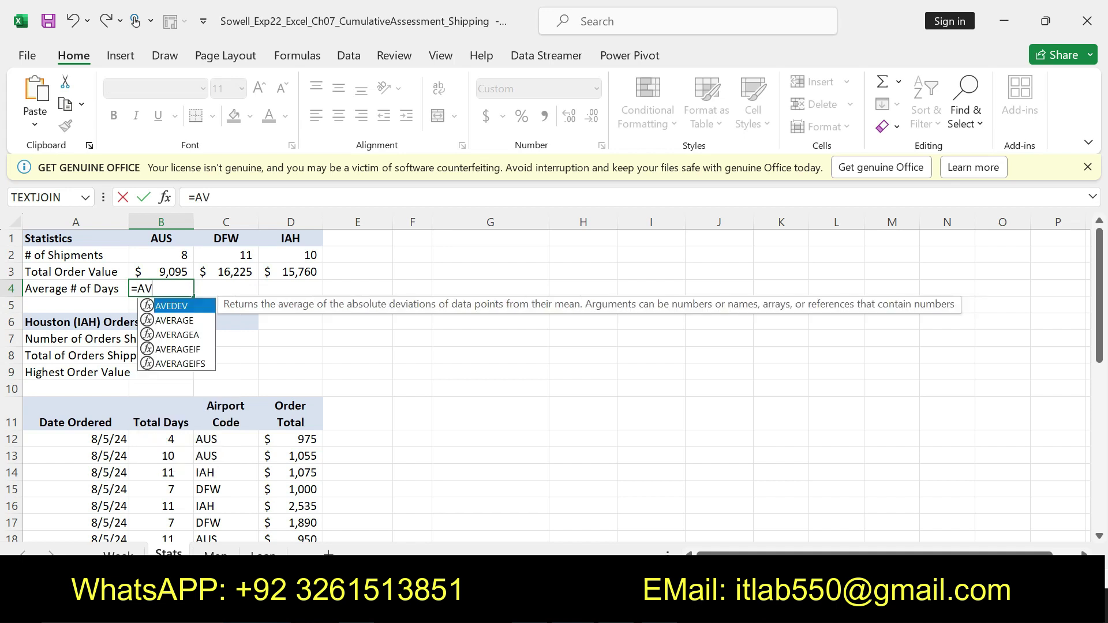
text(E)
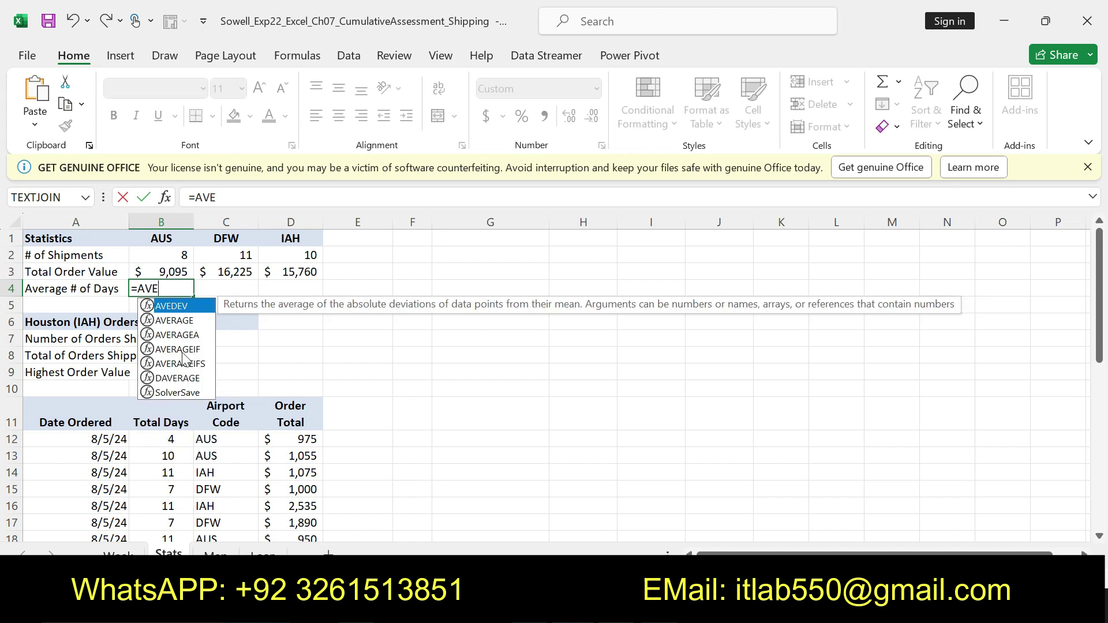
double_click(183, 351)
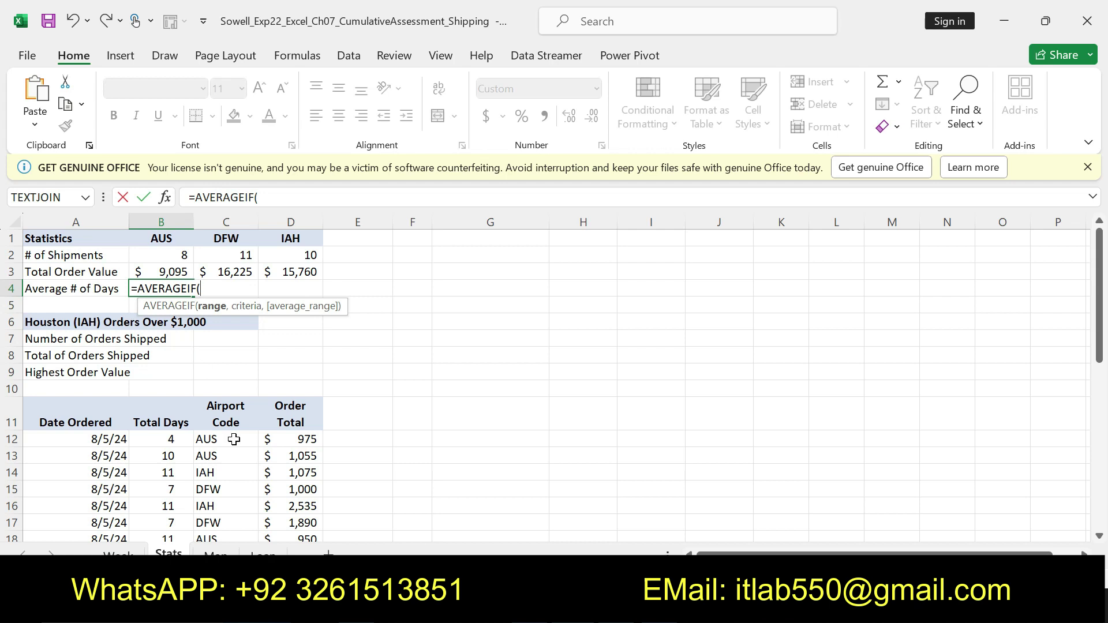
mouse_move(219, 438)
mouse_down()
mouse_move(231, 511)
mouse_move(217, 506)
mouse_up()
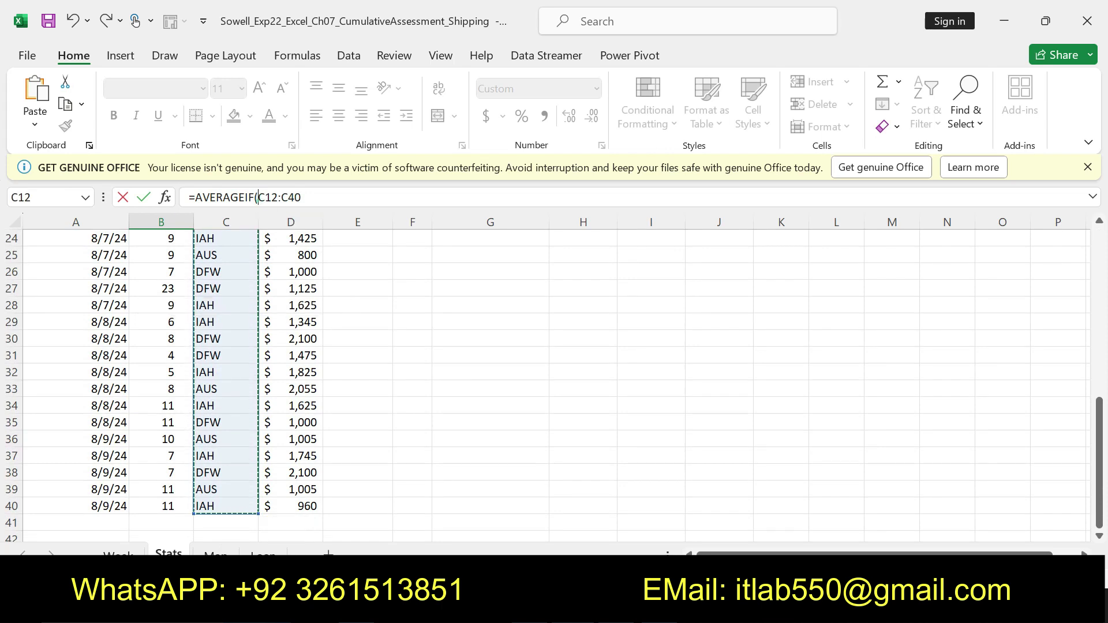
drag(258, 198, 301, 198)
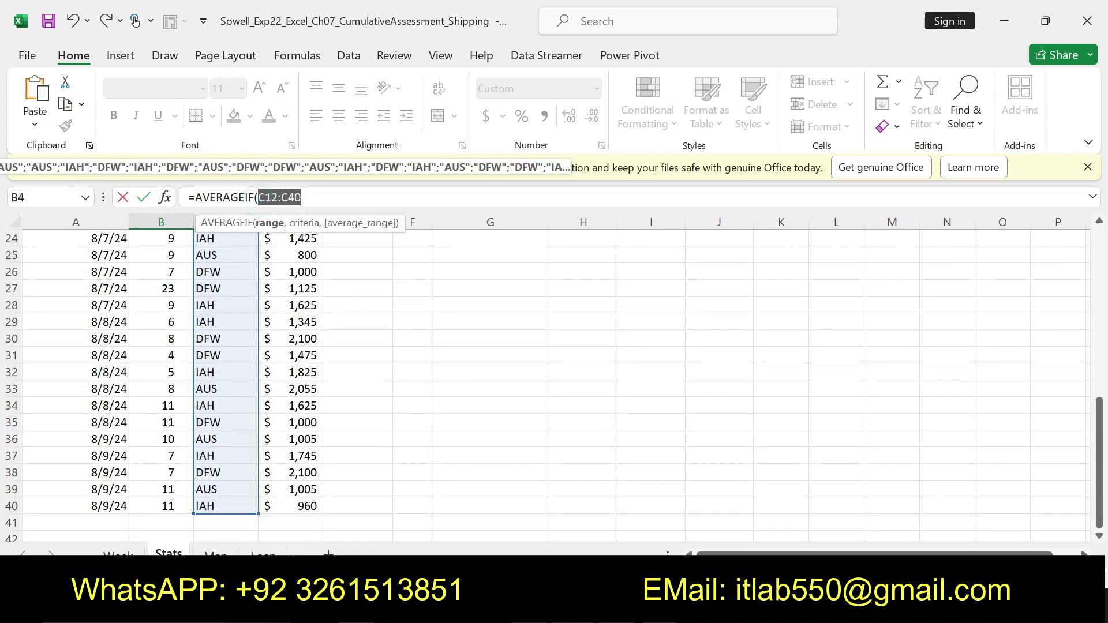
key(F4)
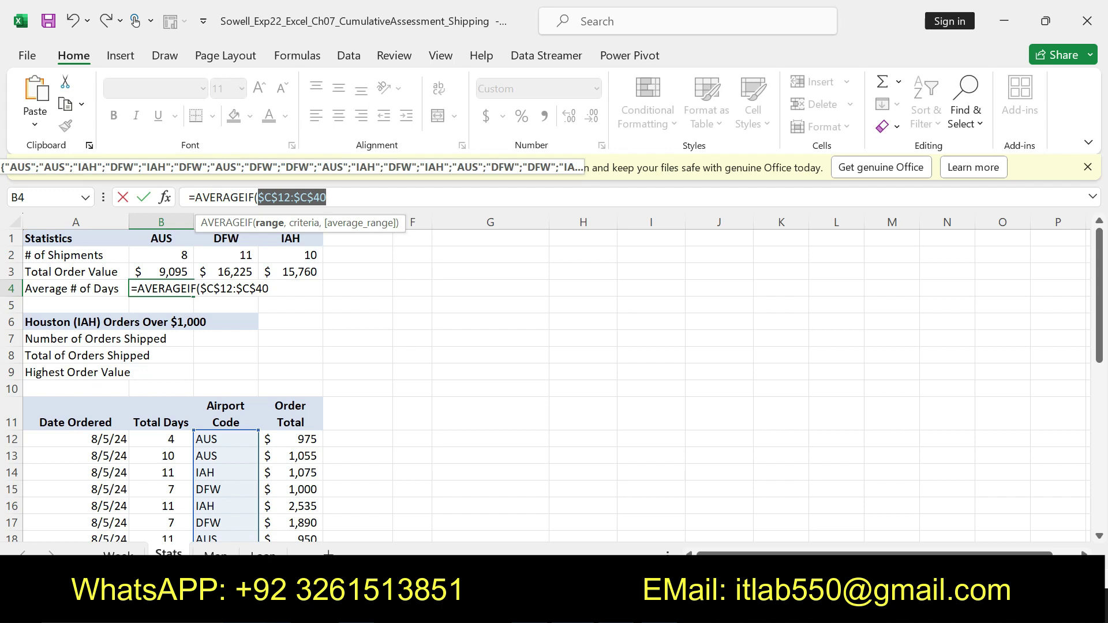
click(356, 197)
text(,B1)
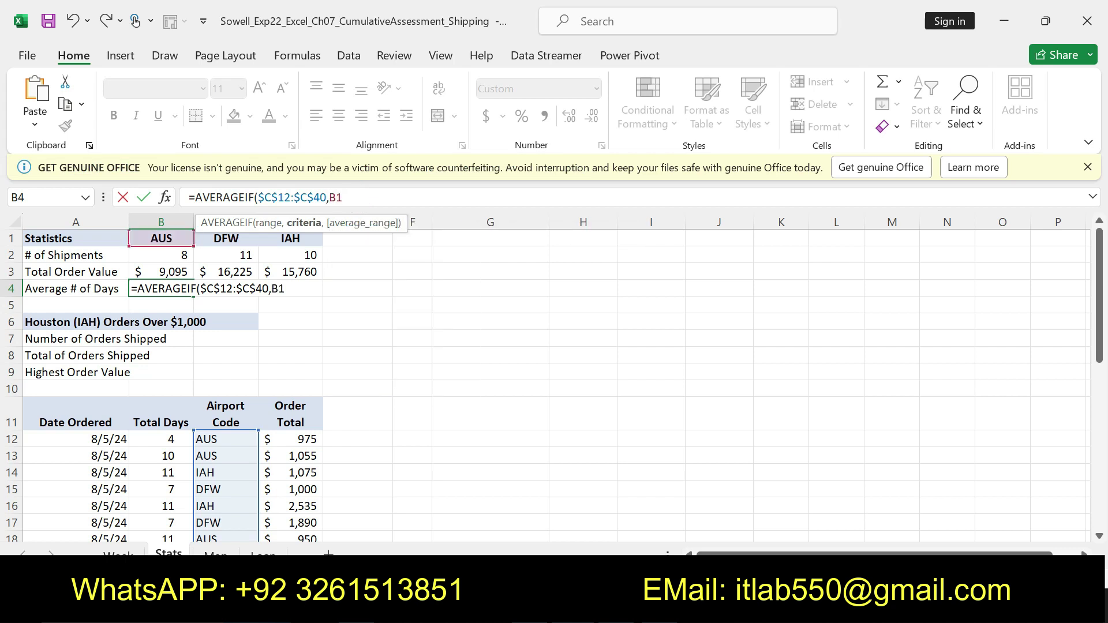
text(,B12:B40)
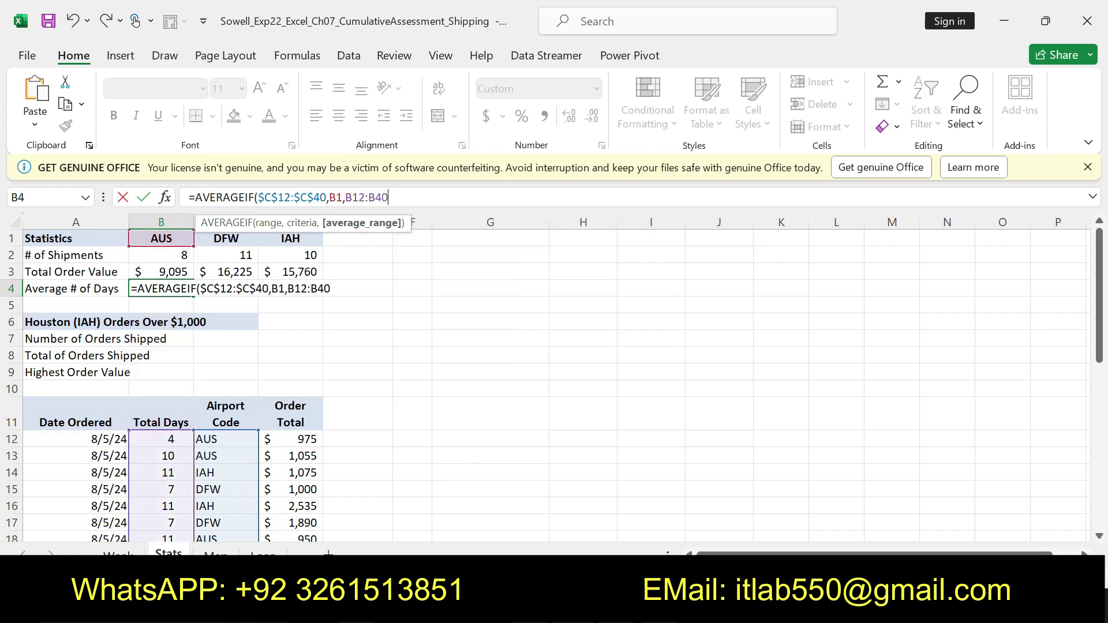
drag(388, 197, 346, 197)
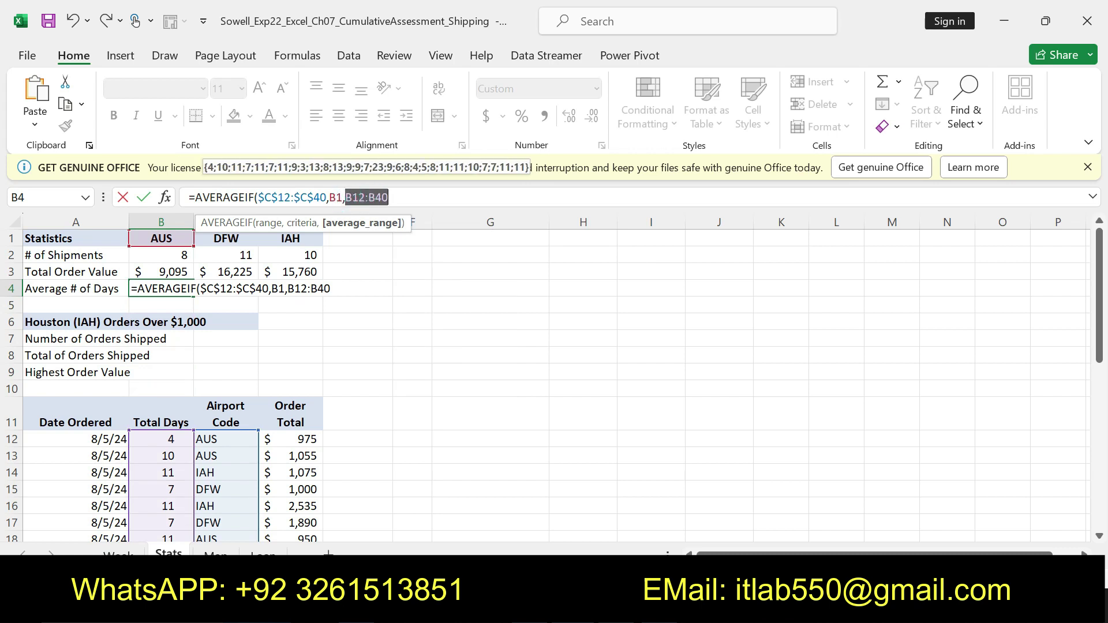
text(4)
key(ctrl+z)
key(F4)
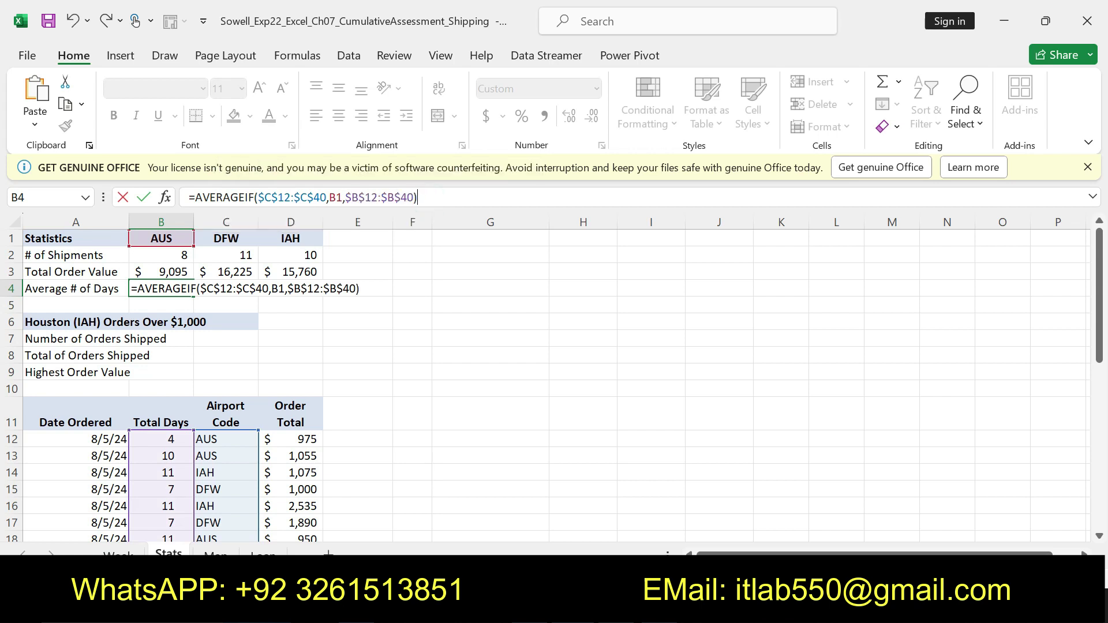
key(Return)
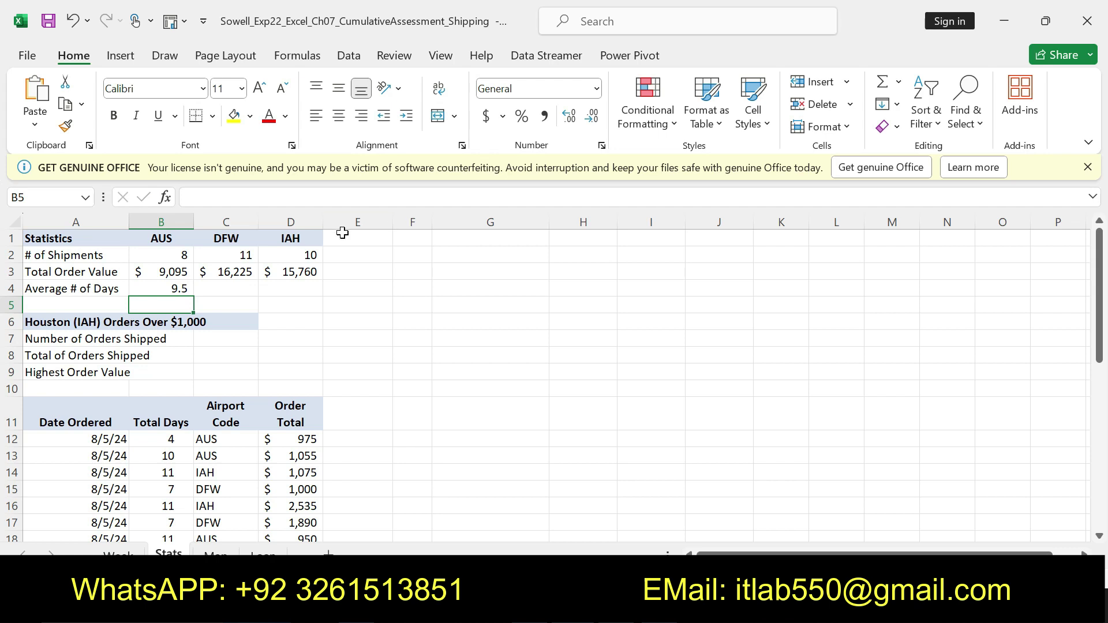
Recheck the step 10 hint and fill the B4 formula across to D4 (9.5, 9.0, 8.8).
click(189, 290)
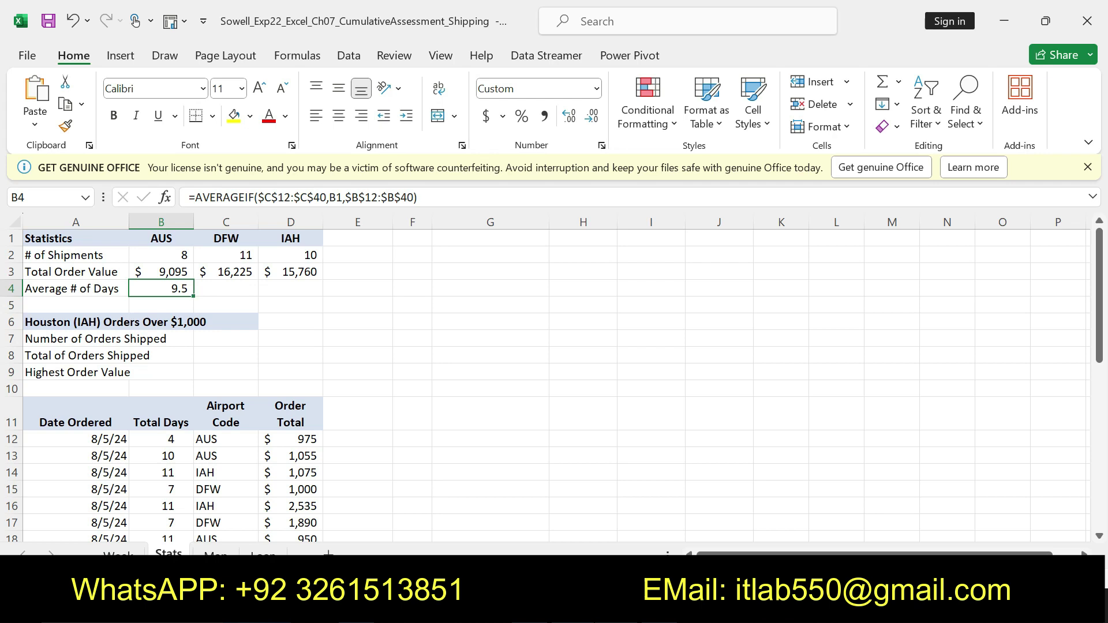
key(alt+Tab)
click(575, 404)
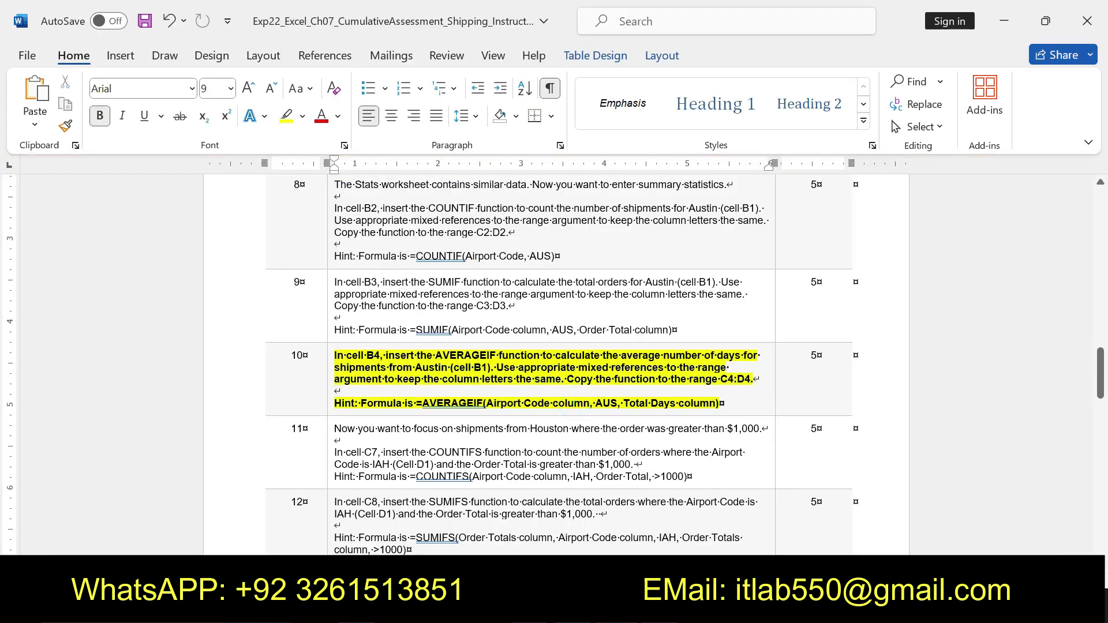
drag(483, 403, 721, 403)
key(alt+Tab)
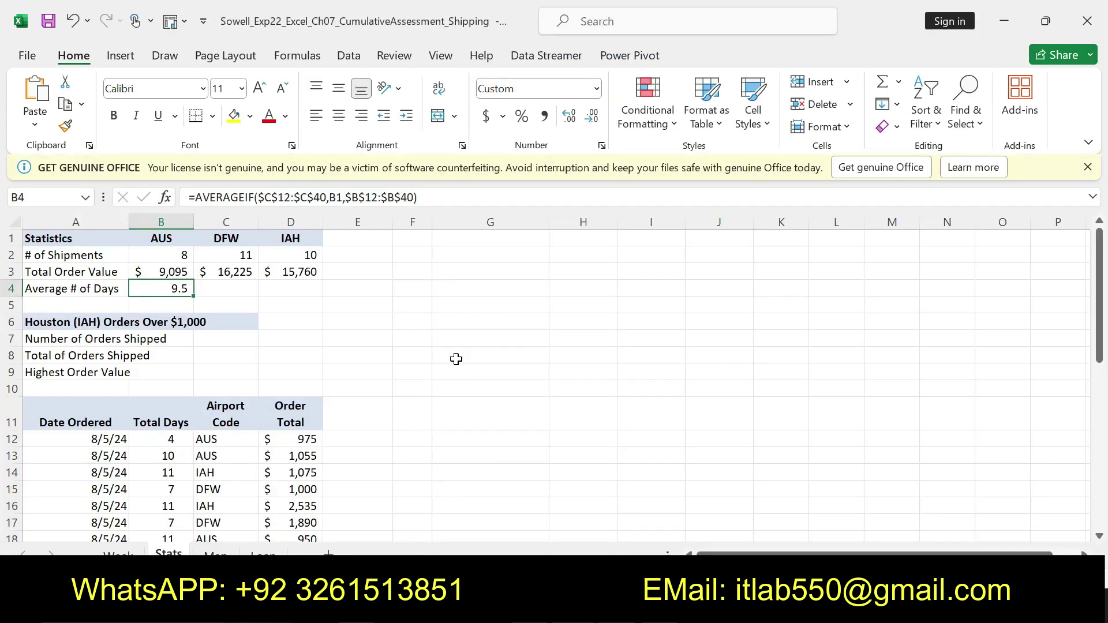
drag(194, 296, 320, 300)
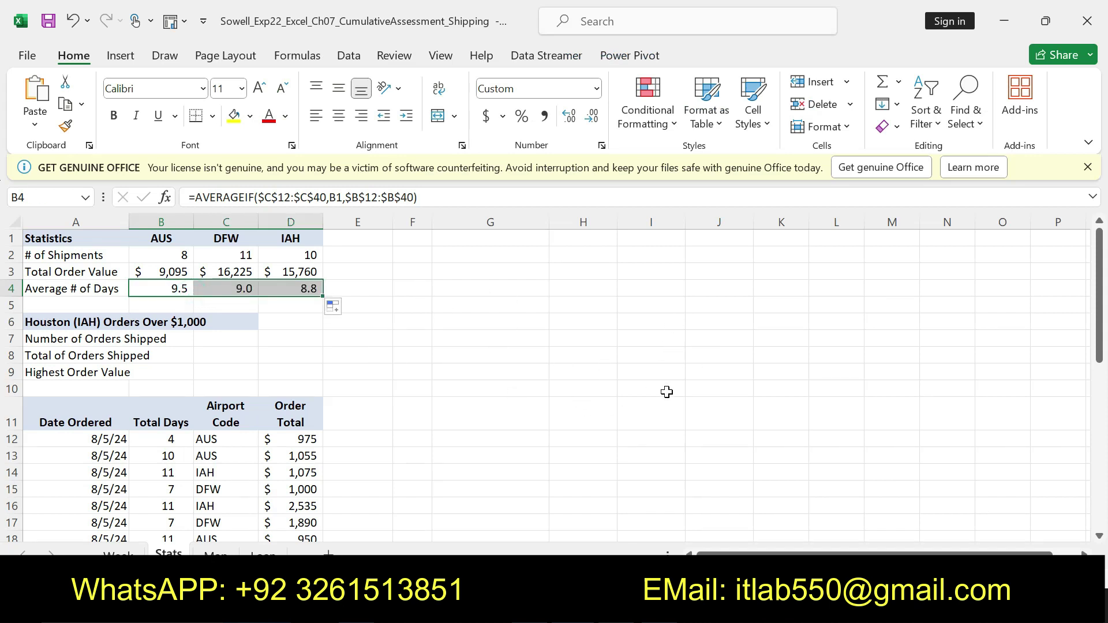
key(alt+Tab)
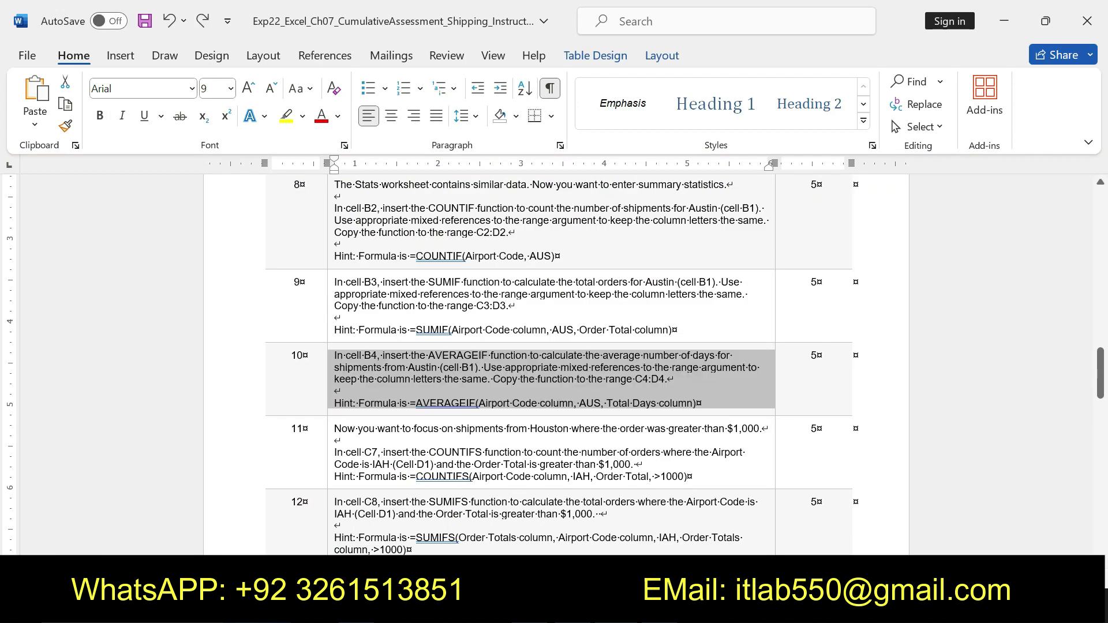
Make the step 11 instruction text bold and highlighted yellow.
click(333, 429)
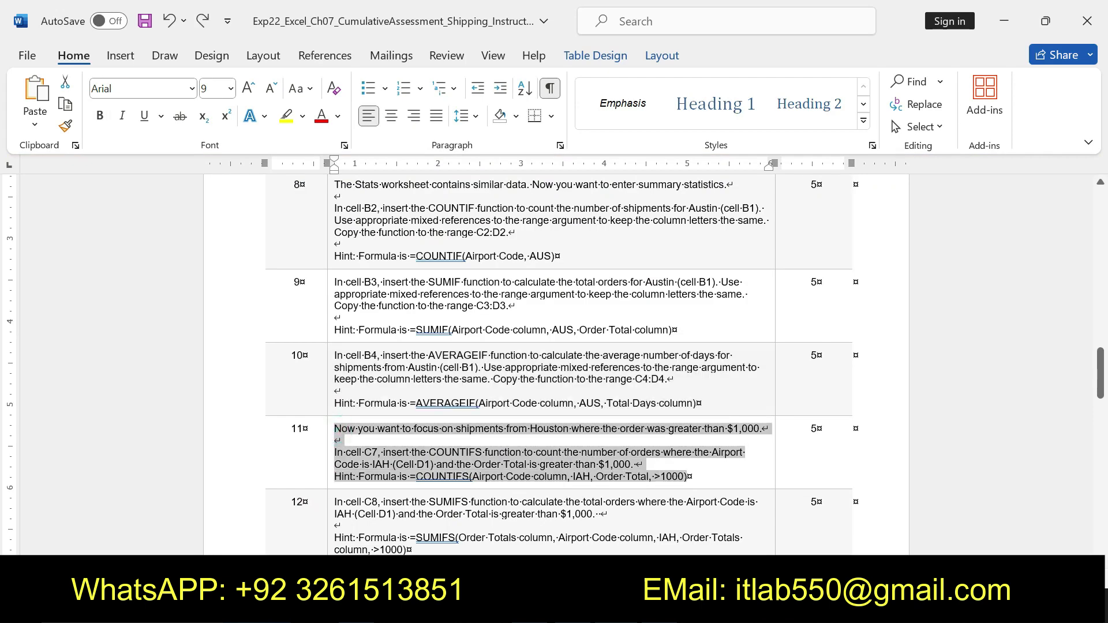
click(630, 456)
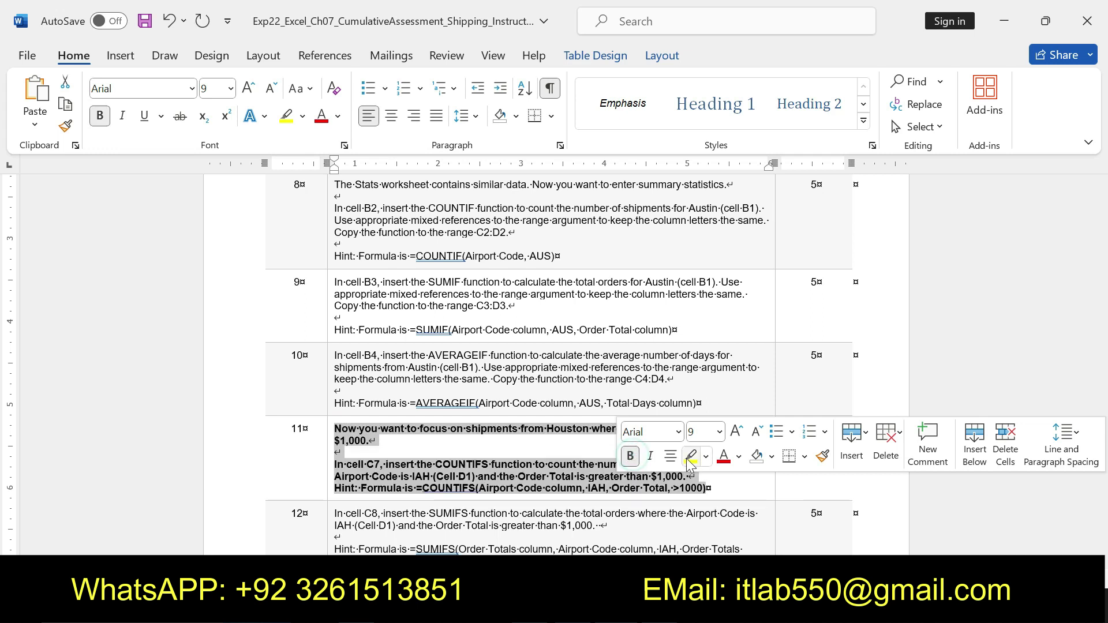
click(691, 456)
drag(334, 465, 707, 488)
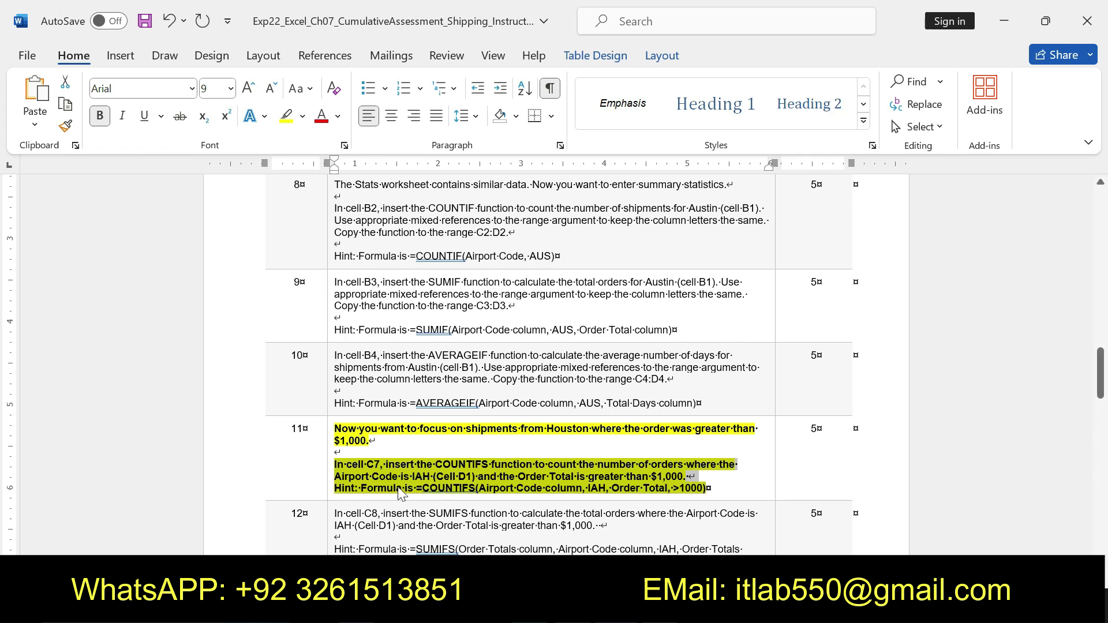
Select the step 11 COUNTIFS instruction through its Hint line, then go back to Excel.
click(337, 464)
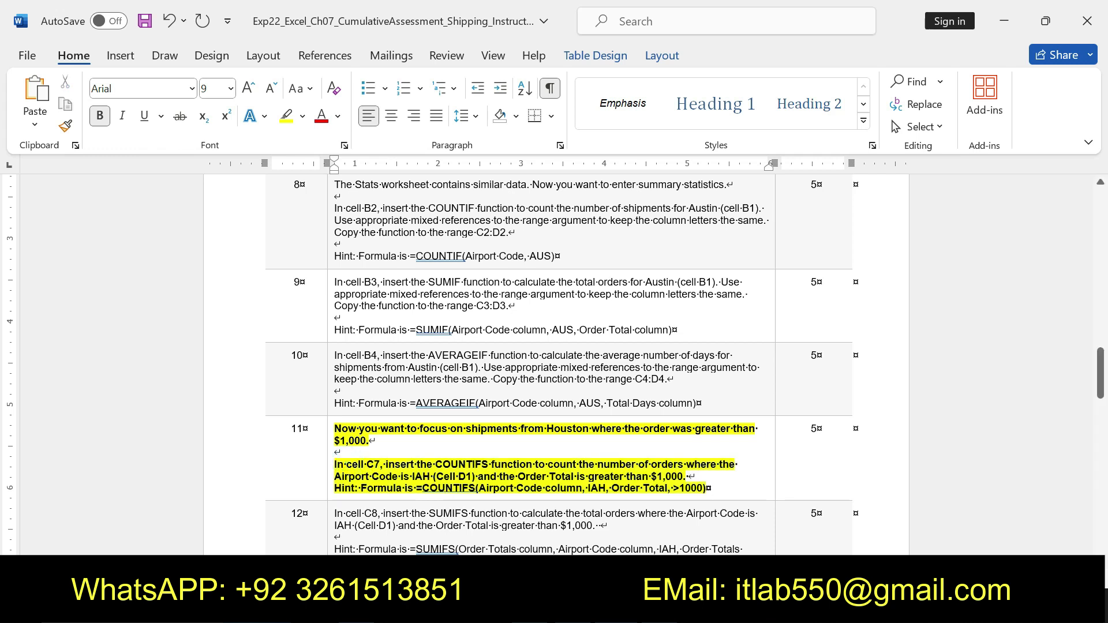
key(ctrl+shift+Right)
key(ctrl+shift+Right)
key(ctrl+shift+Right)
drag(337, 463, 711, 489)
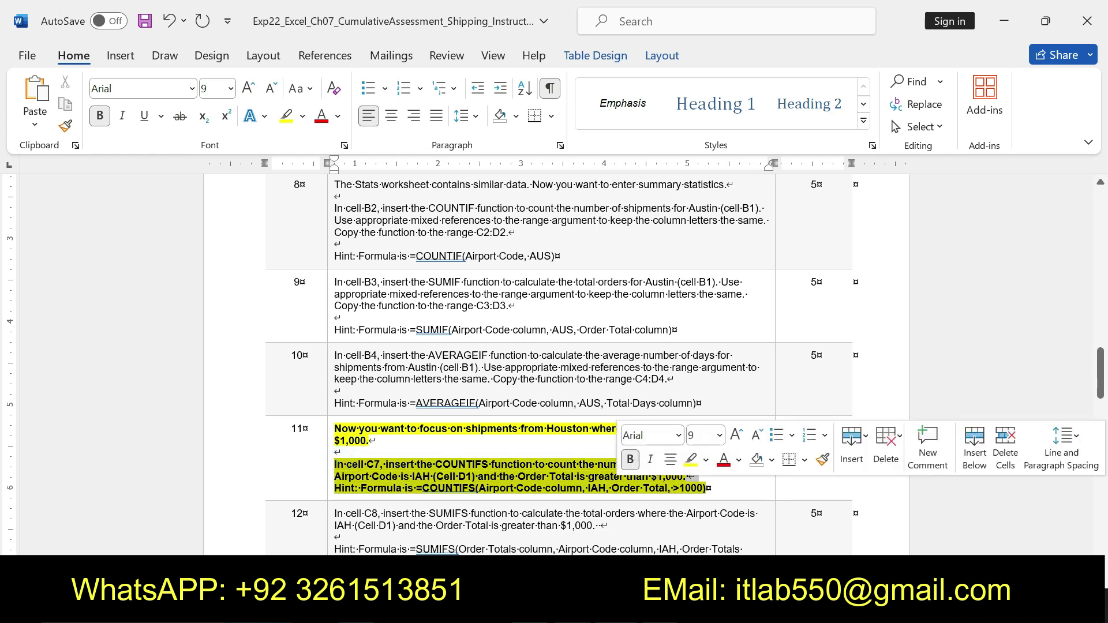
mouse_move(1100, 380)
mouse_down()
mouse_move(1104, 420)
mouse_move(1104, 403)
mouse_up()
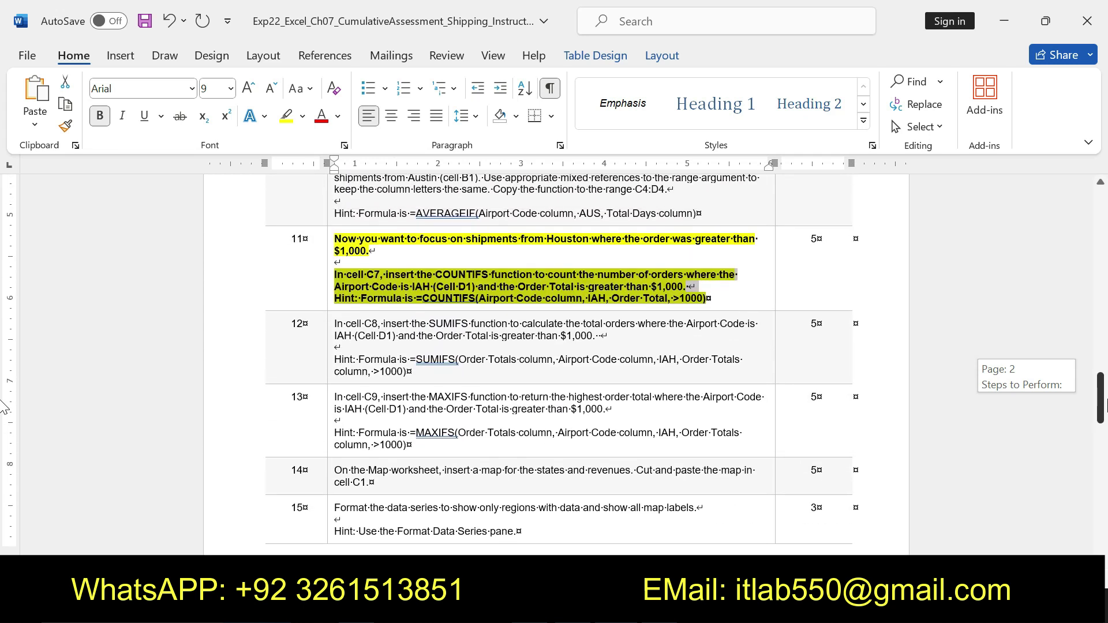
click(361, 299)
drag(334, 275, 709, 299)
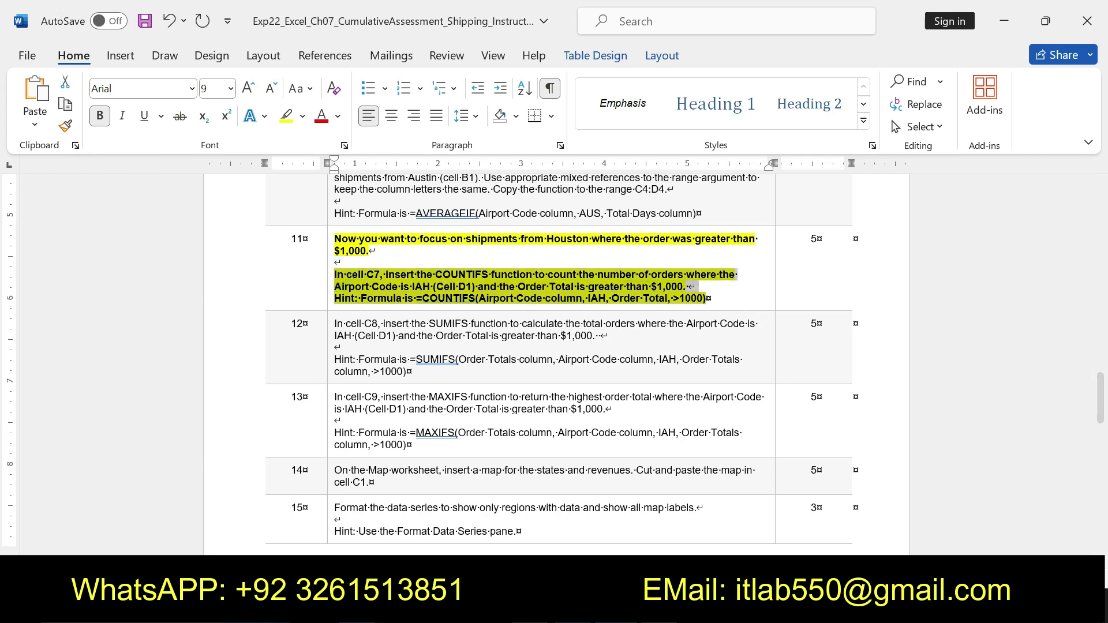
key(alt+Tab)
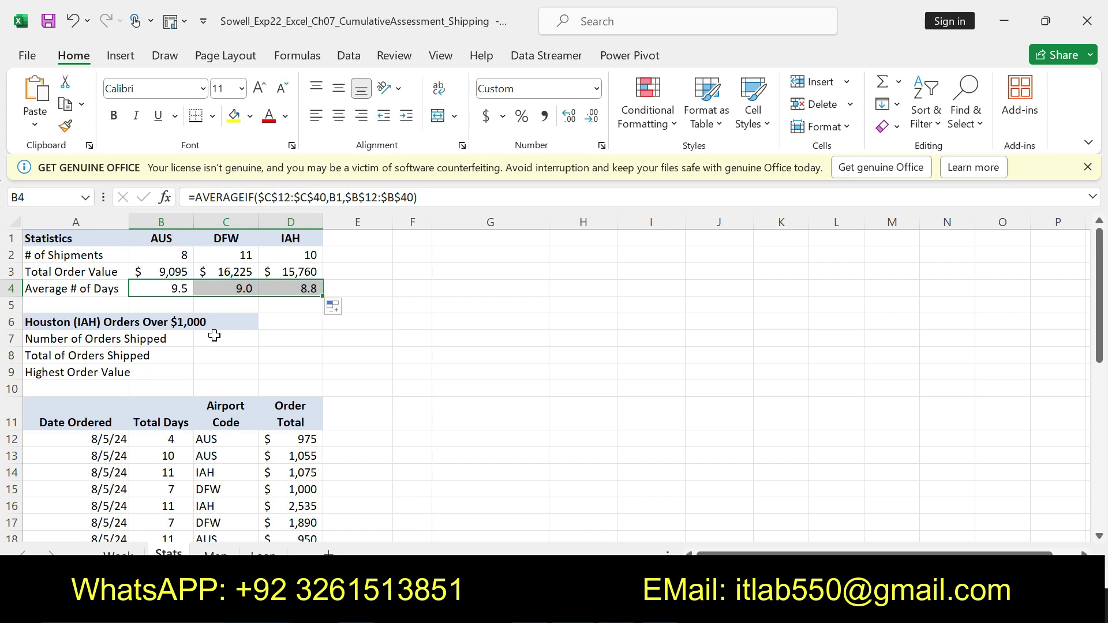
Start =COUNTIFS(C12:C40,D1,D12:D40 in C7, checking the step 11 hint.
click(217, 335)
text(=COU)
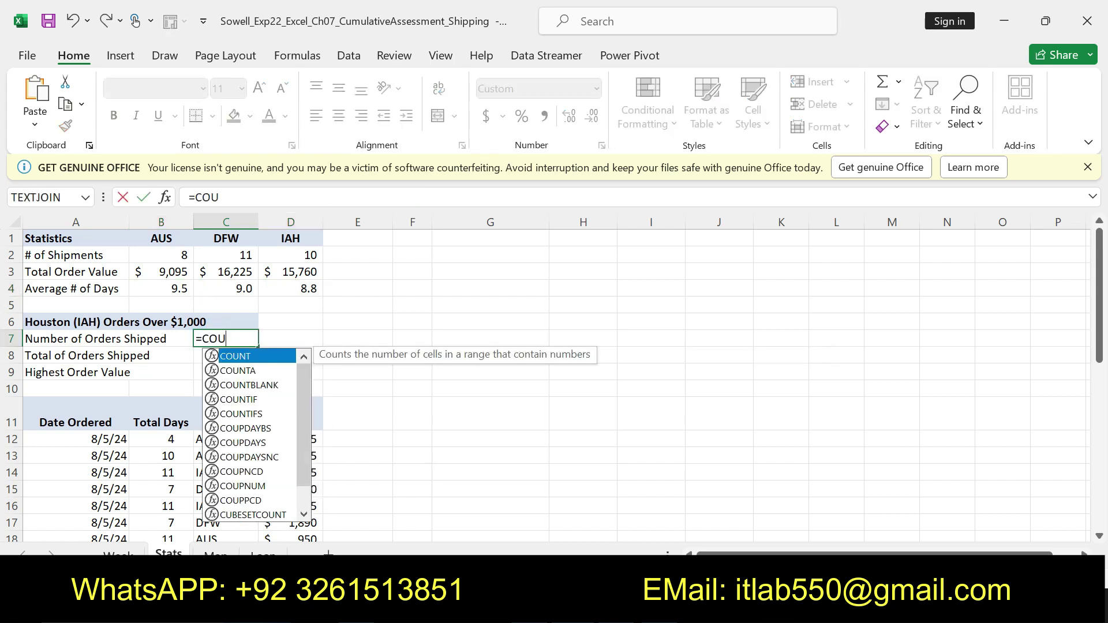
text(N)
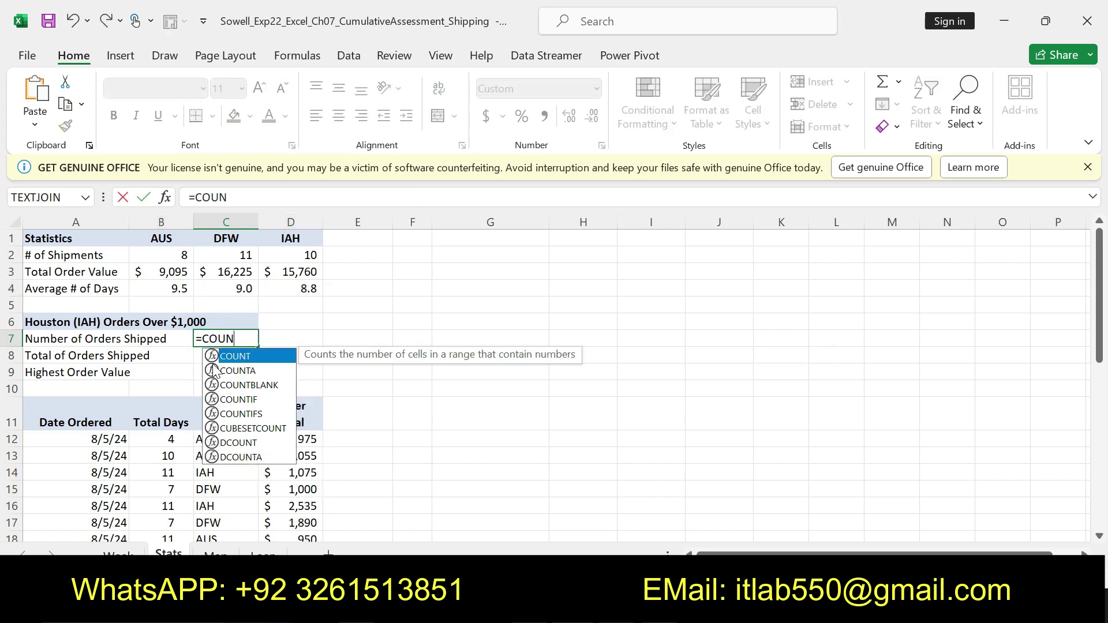
double_click(249, 415)
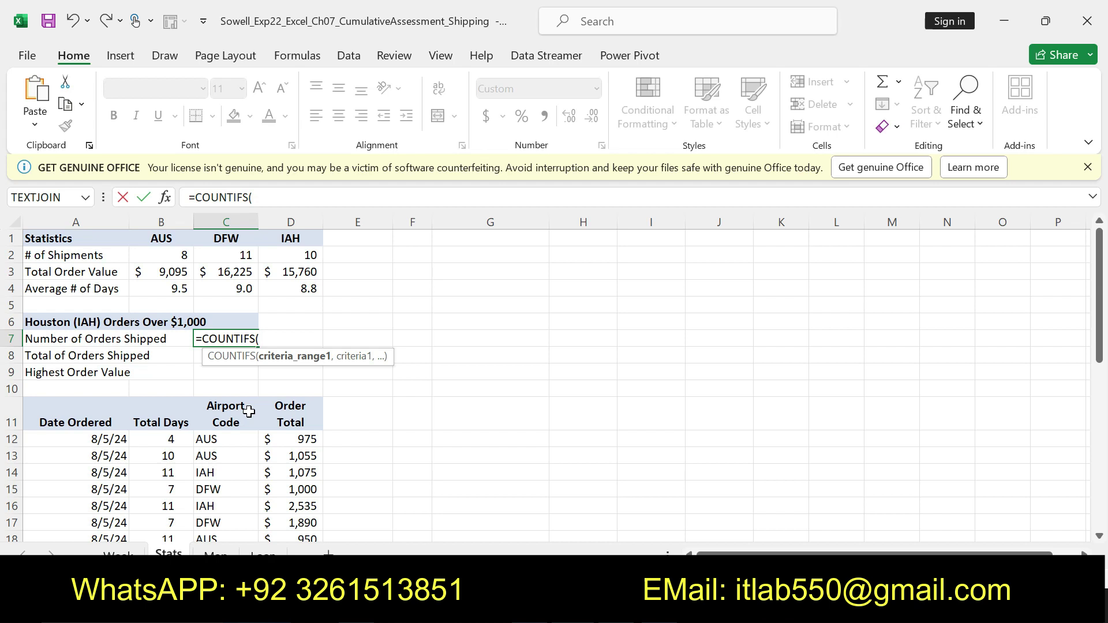
text(C12:C40)
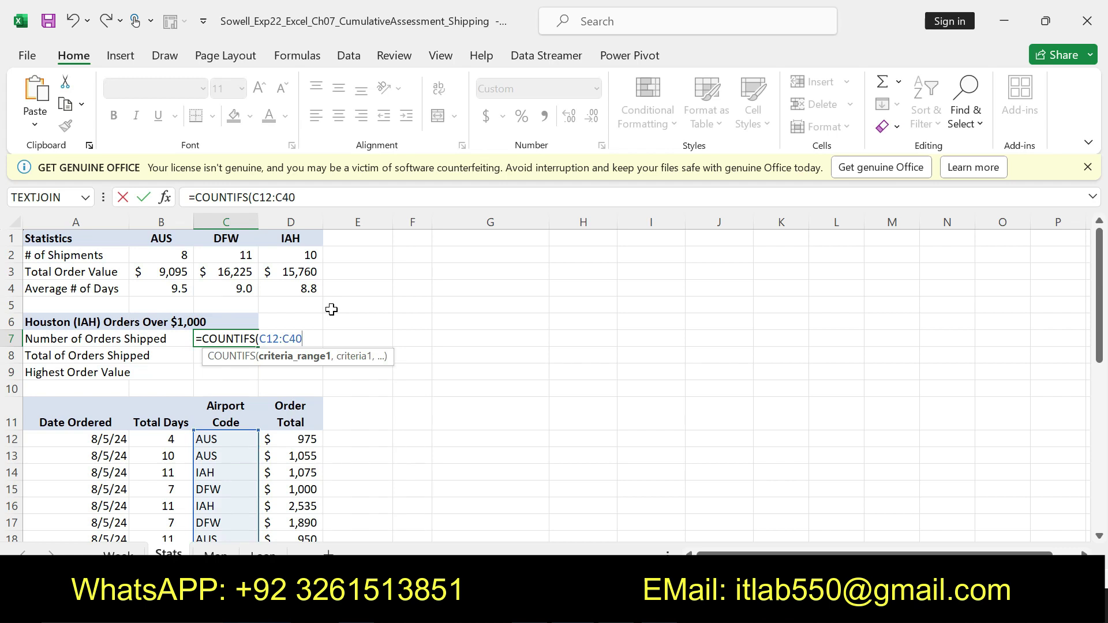
text(,)
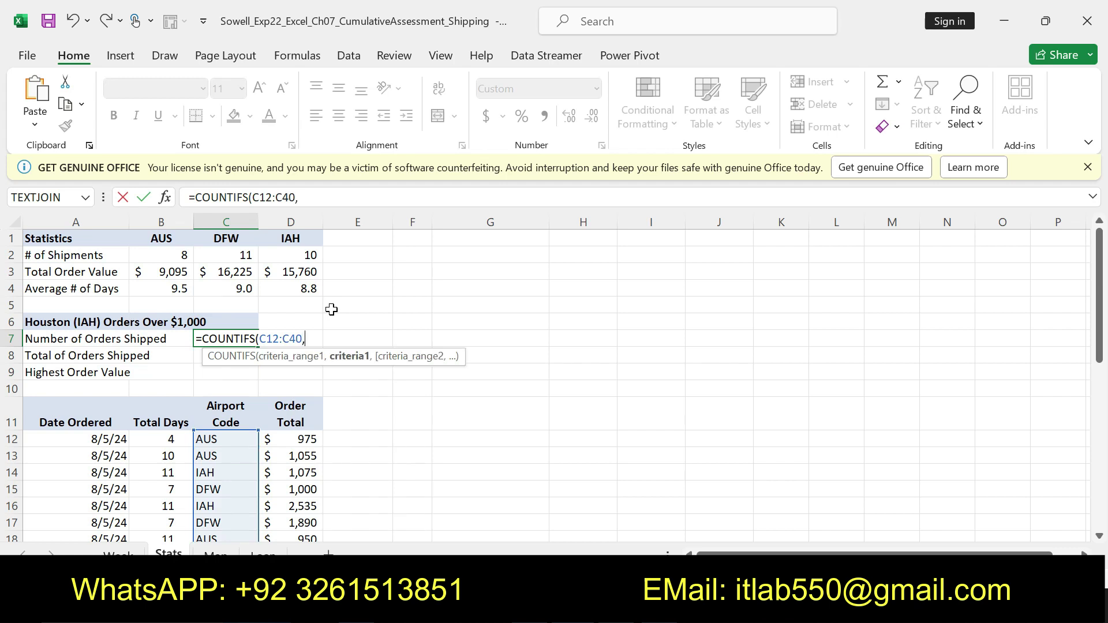
text(D1)
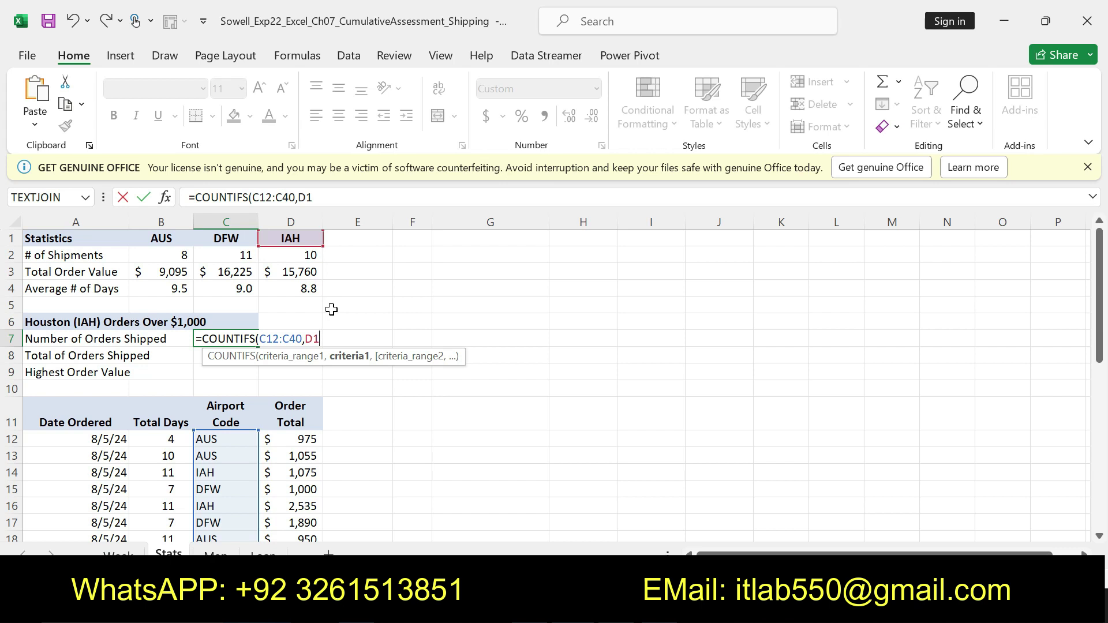
text(,D12:D40)
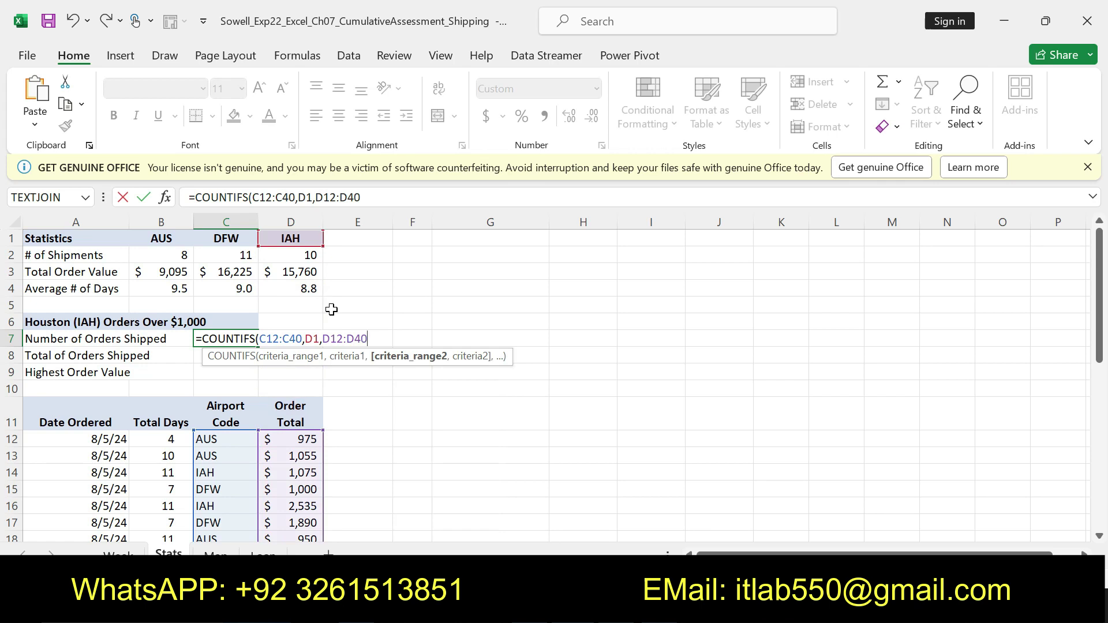
key(alt+Tab)
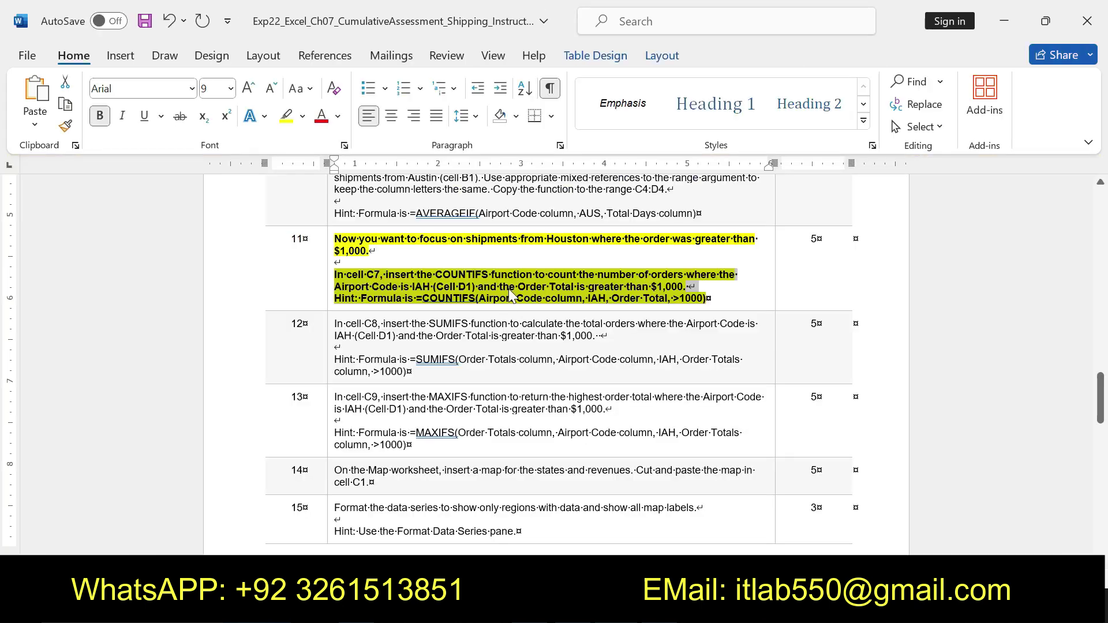
drag(478, 287, 705, 298)
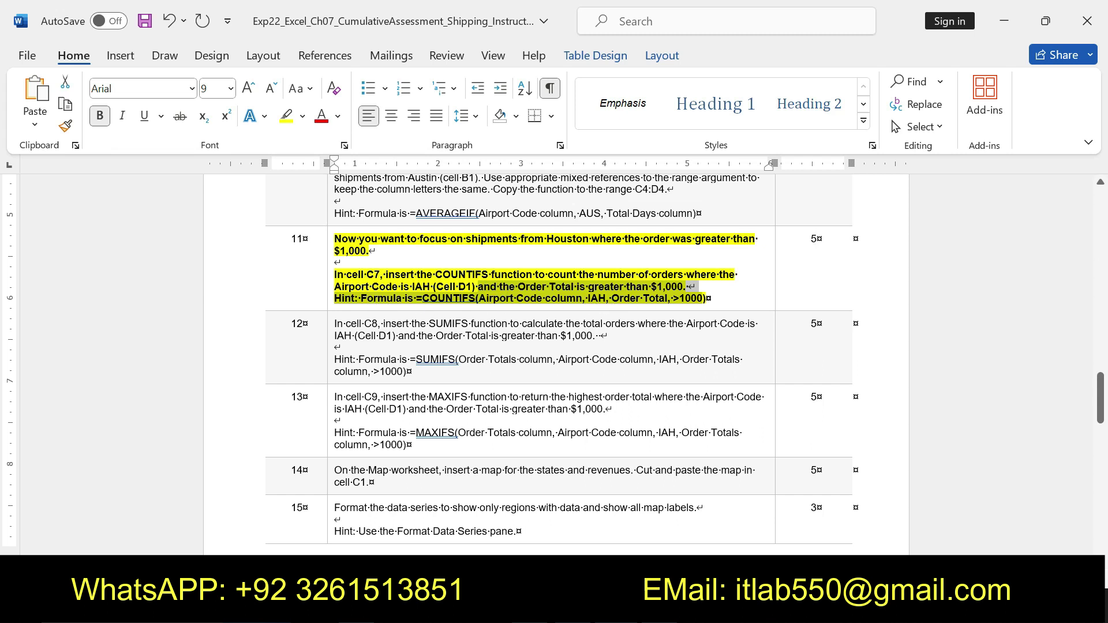
key(alt+Tab)
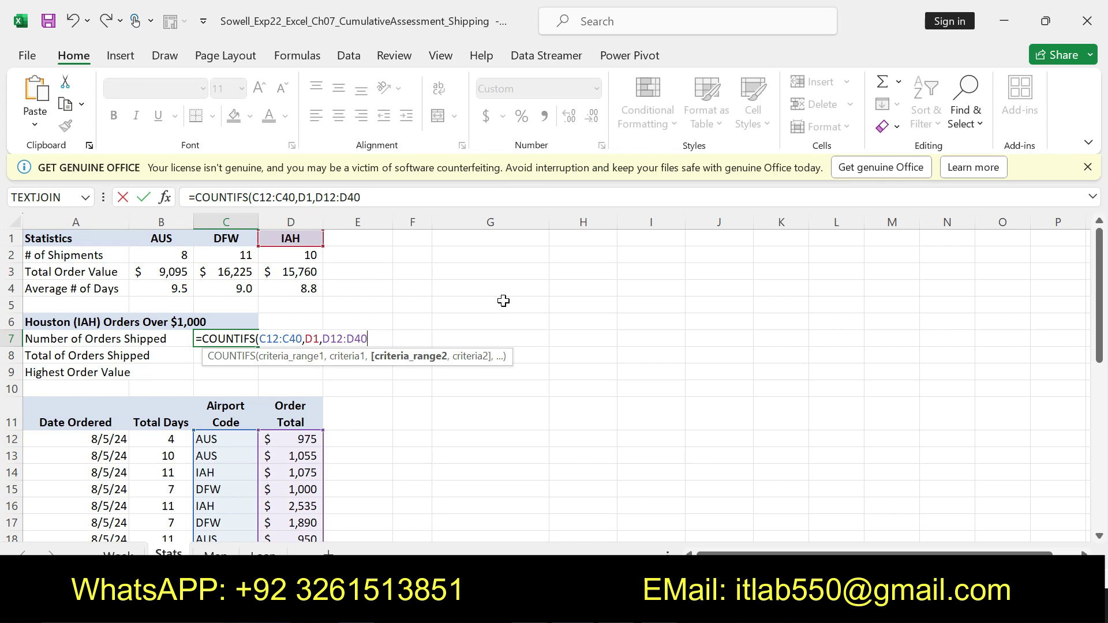
Finish the criteria with ">1000", commit C7 showing 9, and review its formula.
text(,)
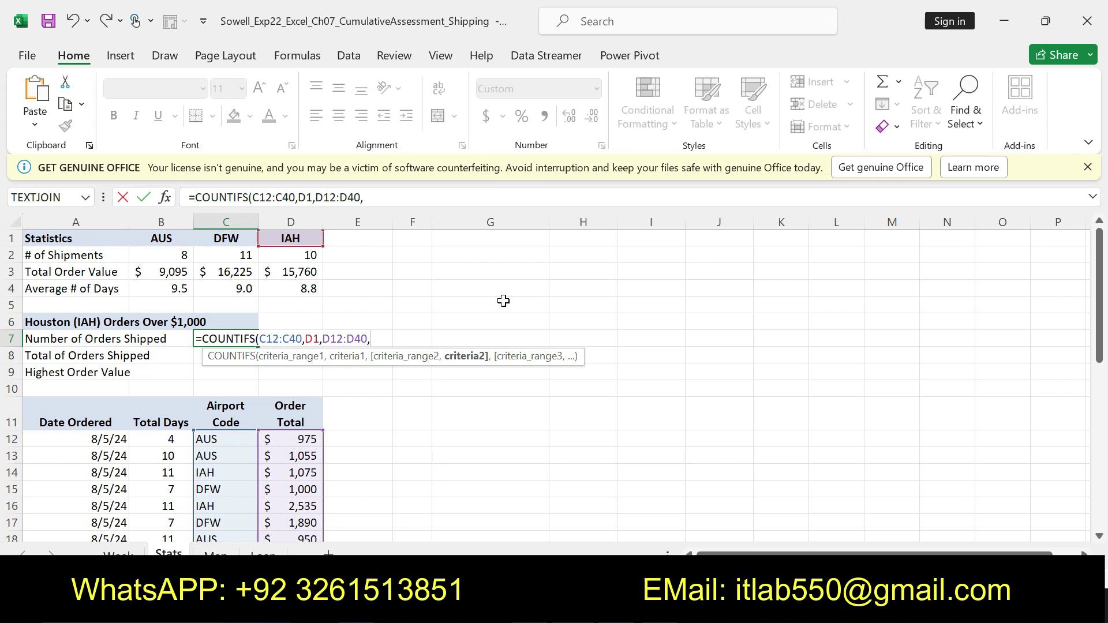
text(>">)
text(1000)
text())
key(Return)
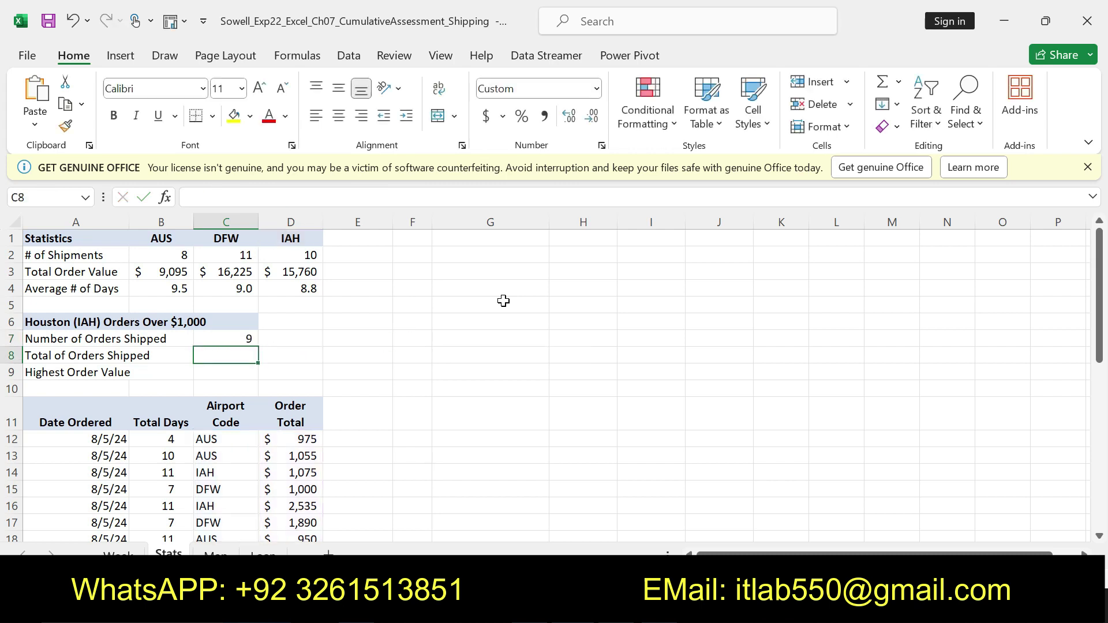
click(241, 338)
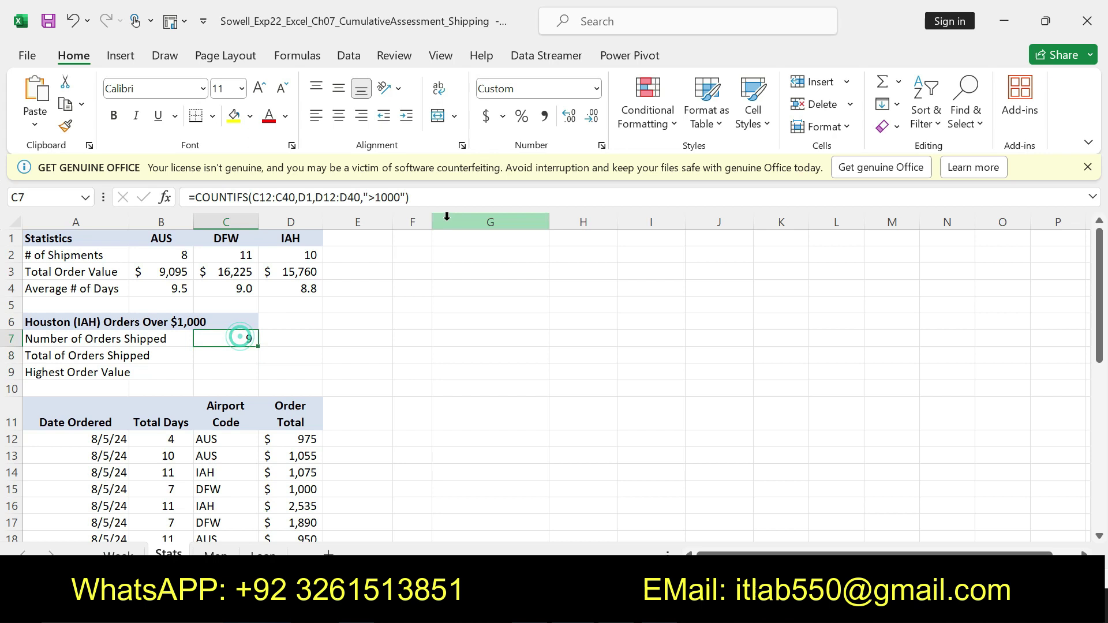
mouse_move(337, 197)
mouse_down()
mouse_move(426, 197)
mouse_move(188, 197)
mouse_up()
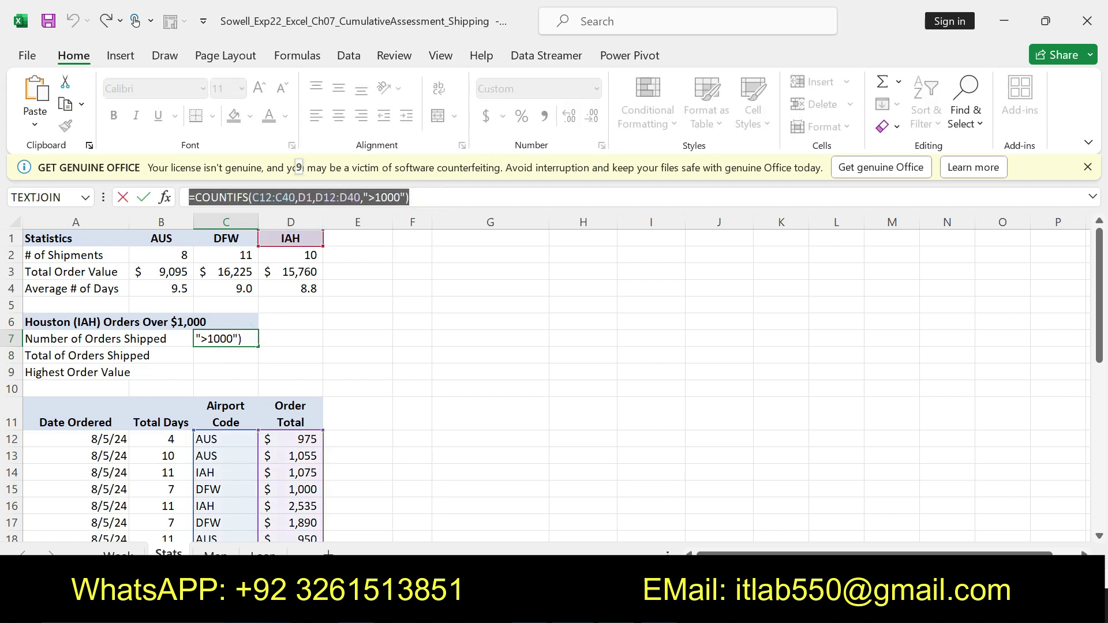
drag(413, 197, 190, 197)
Undo step 11's emphasis and make step 12's SUMIFS text bold and yellow-highlighted.
key(alt+Tab)
key(ctrl+z)
key(ctrl+z)
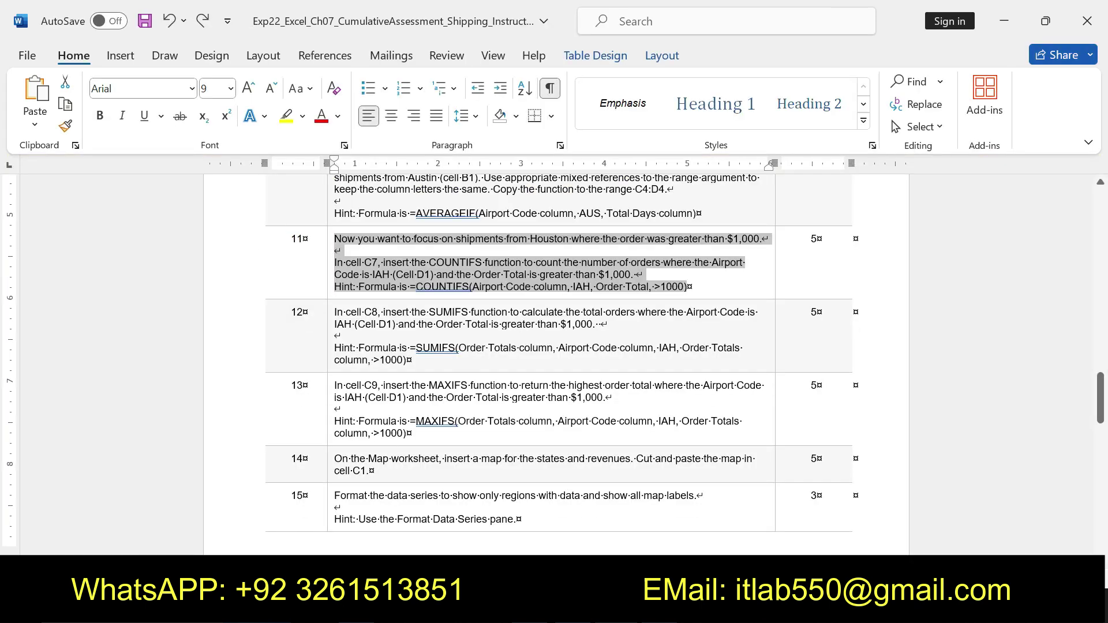
drag(334, 312, 414, 360)
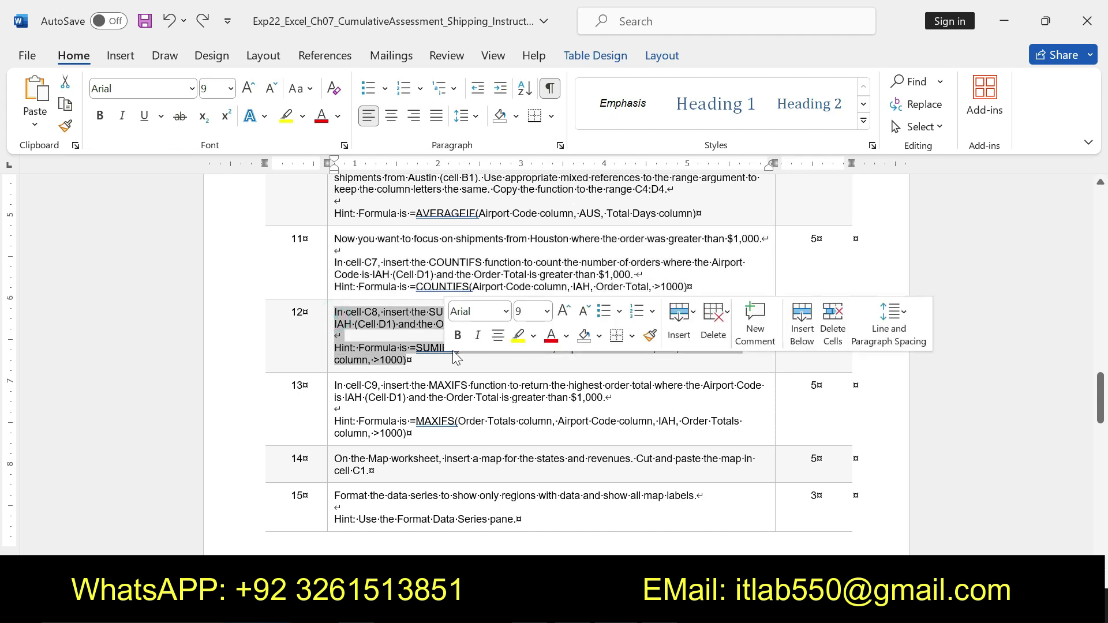
click(457, 335)
click(513, 340)
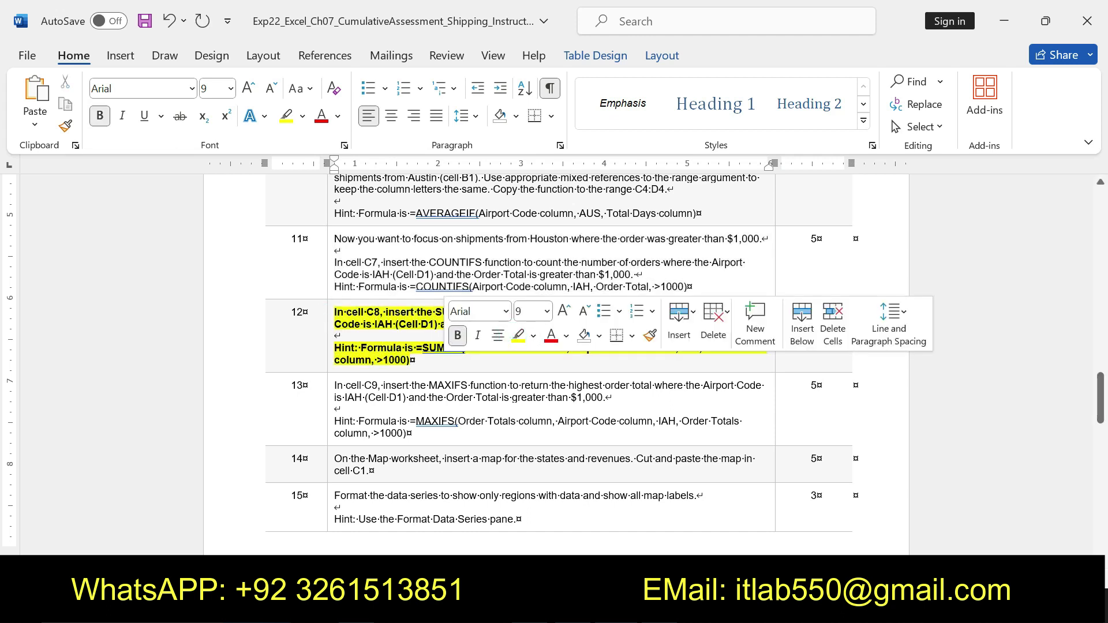
Reselect step 12's text and its SUMIFS hint line, then return to Excel.
click(335, 312)
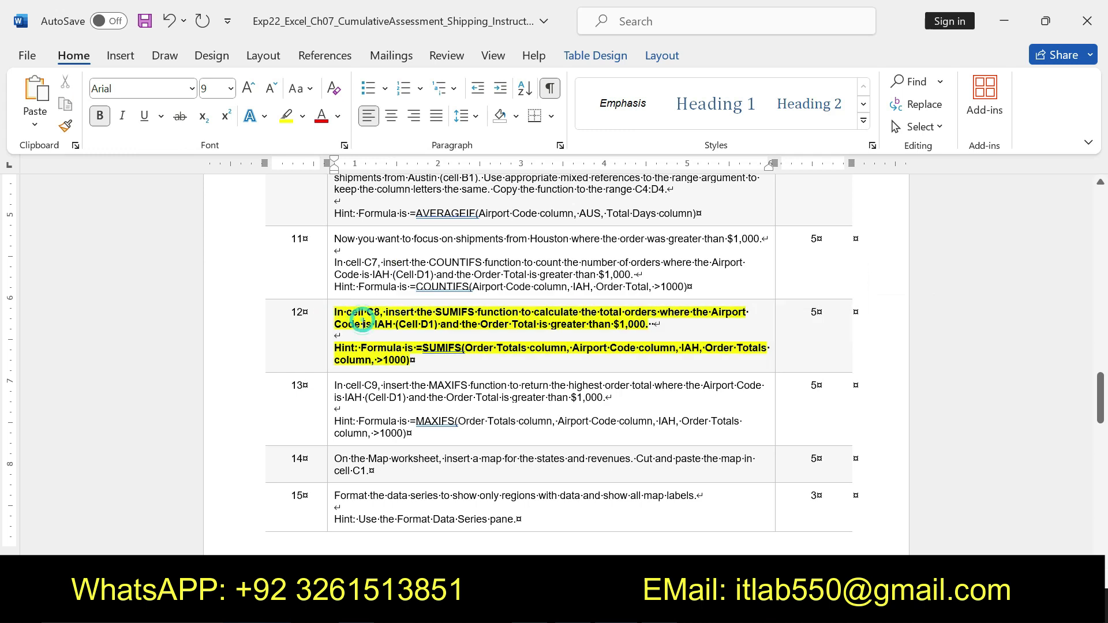
mouse_move(336, 313)
mouse_down()
mouse_move(513, 324)
mouse_move(414, 360)
mouse_up()
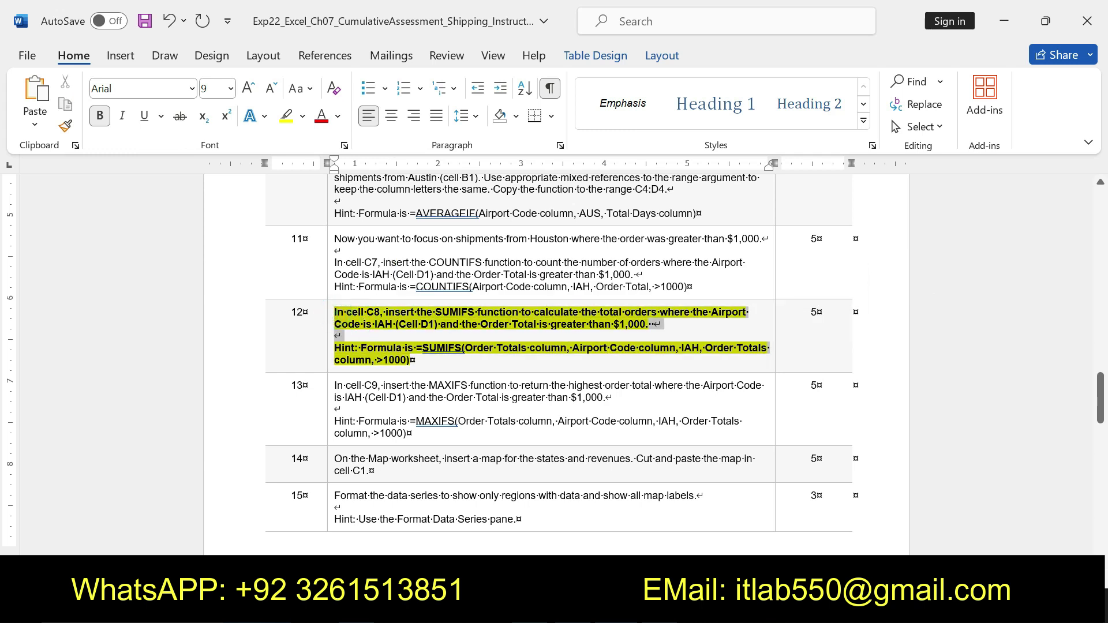
click(429, 349)
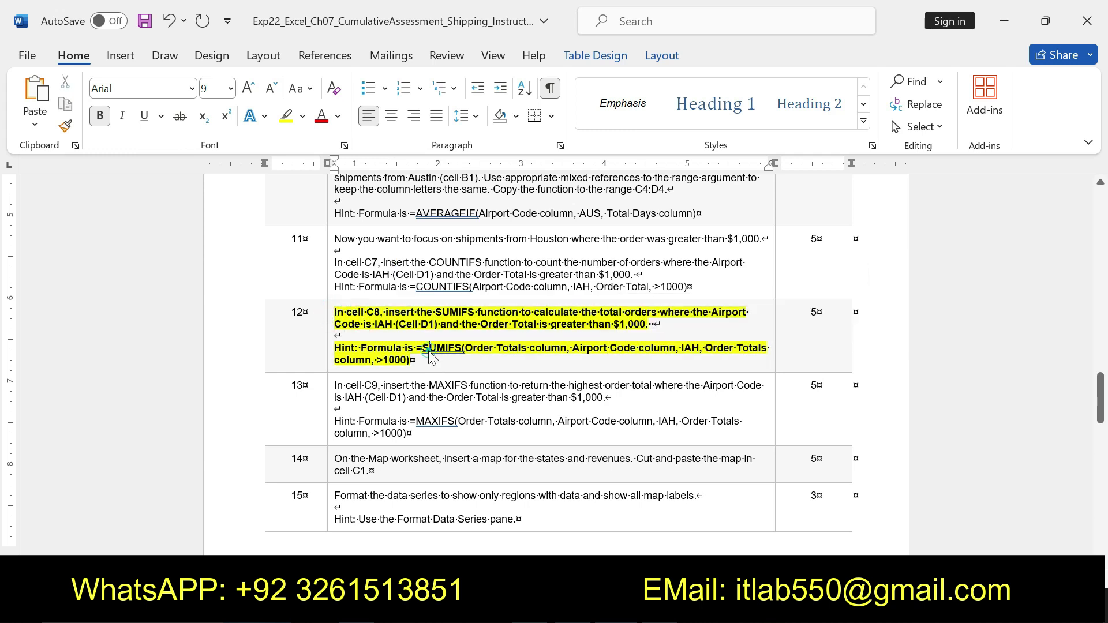
drag(429, 348, 416, 361)
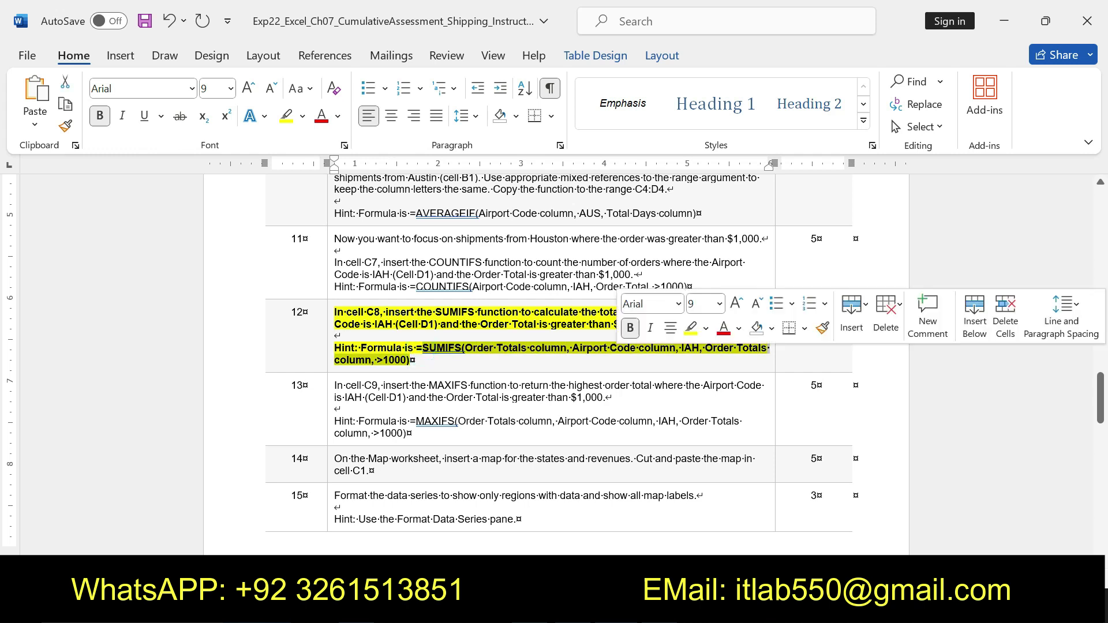
key(alt+Tab)
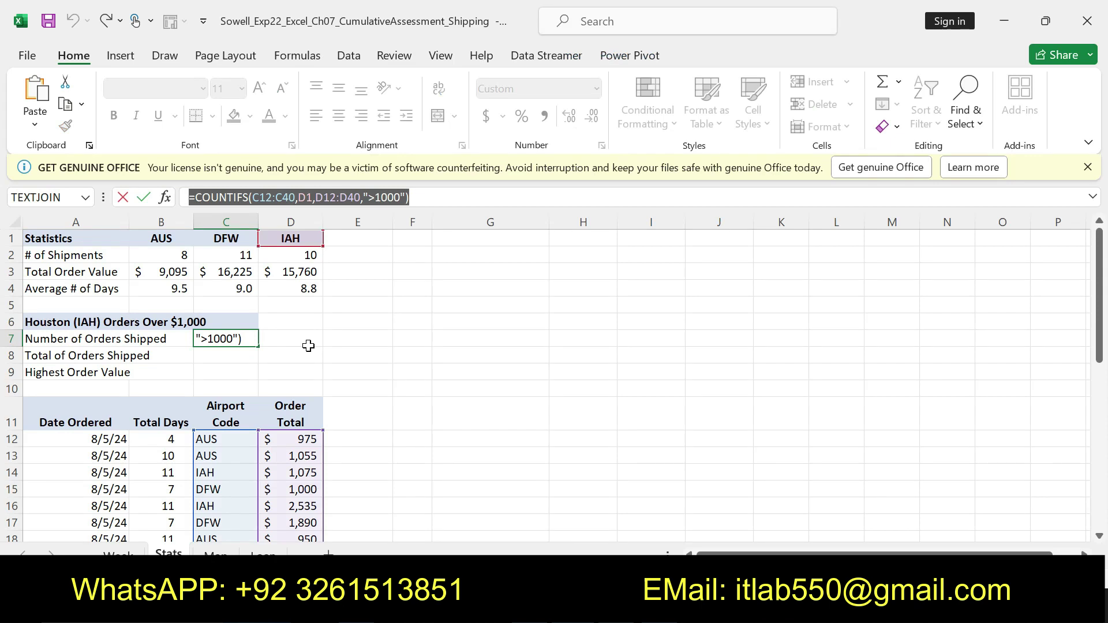
Enter =SUMIFS(D12:D40,C12:C40,D$1,D12:D40,">1000") in cell C8.
key(Return)
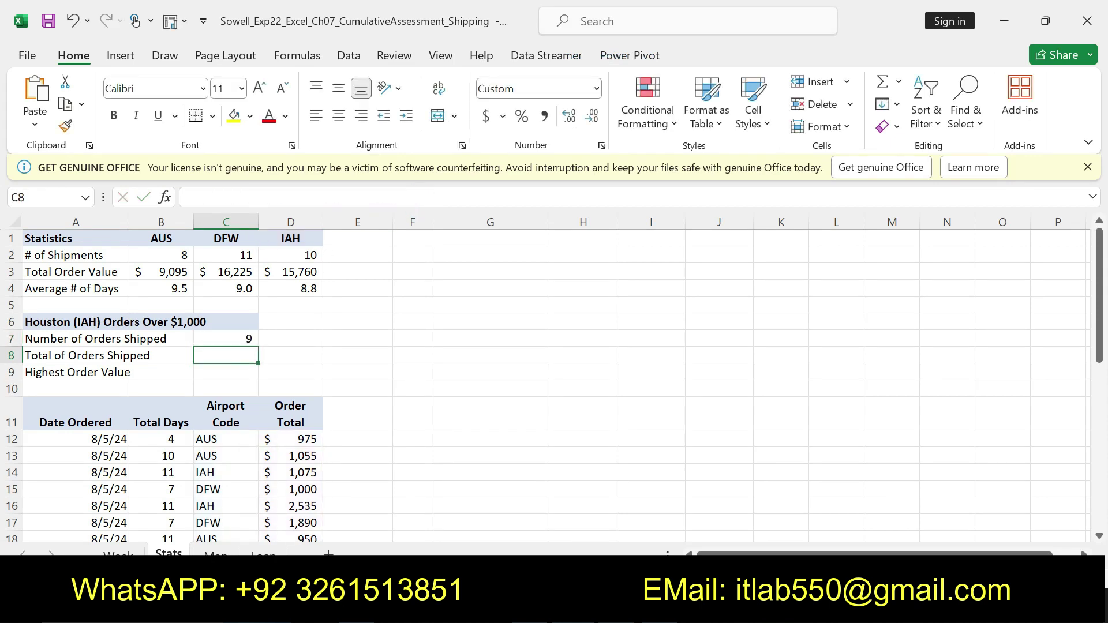
text(=)
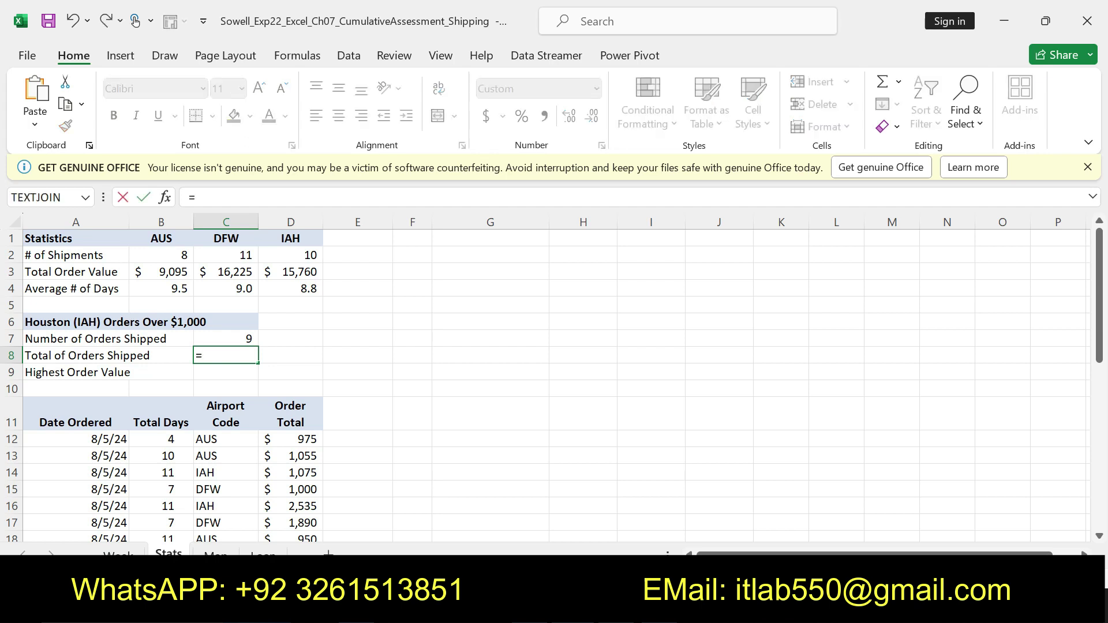
text(SUM)
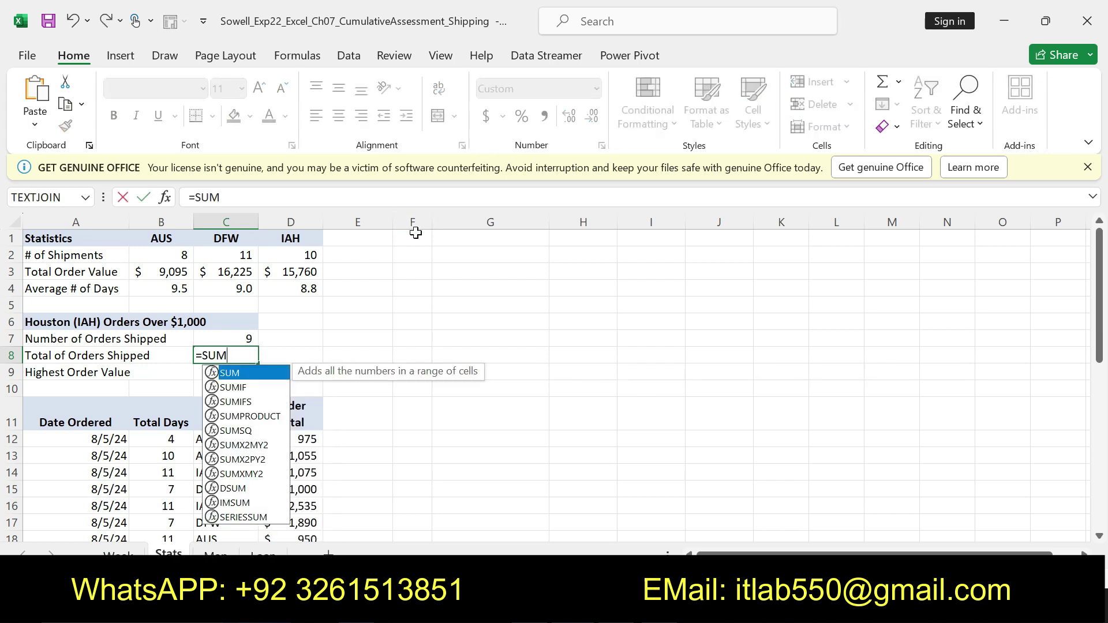
double_click(256, 404)
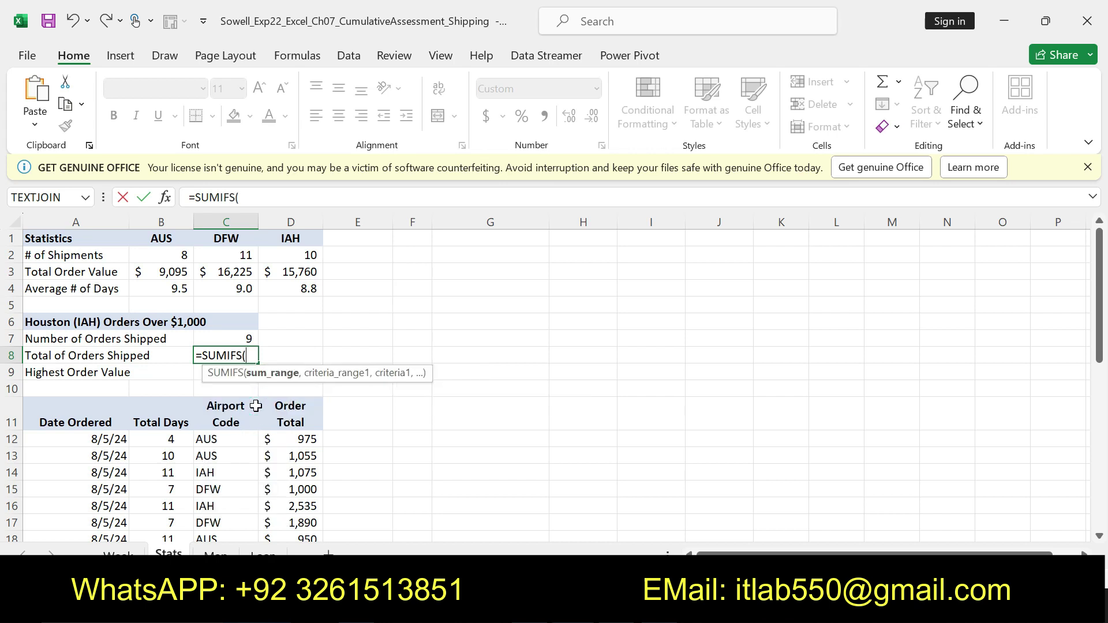
text(D12)
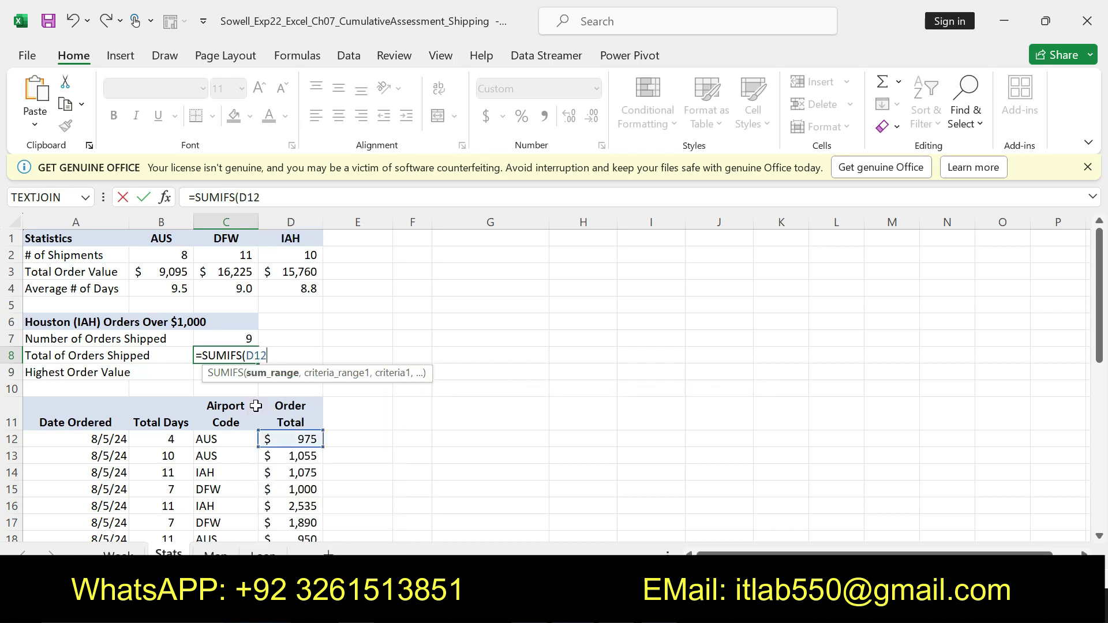
text(:D40)
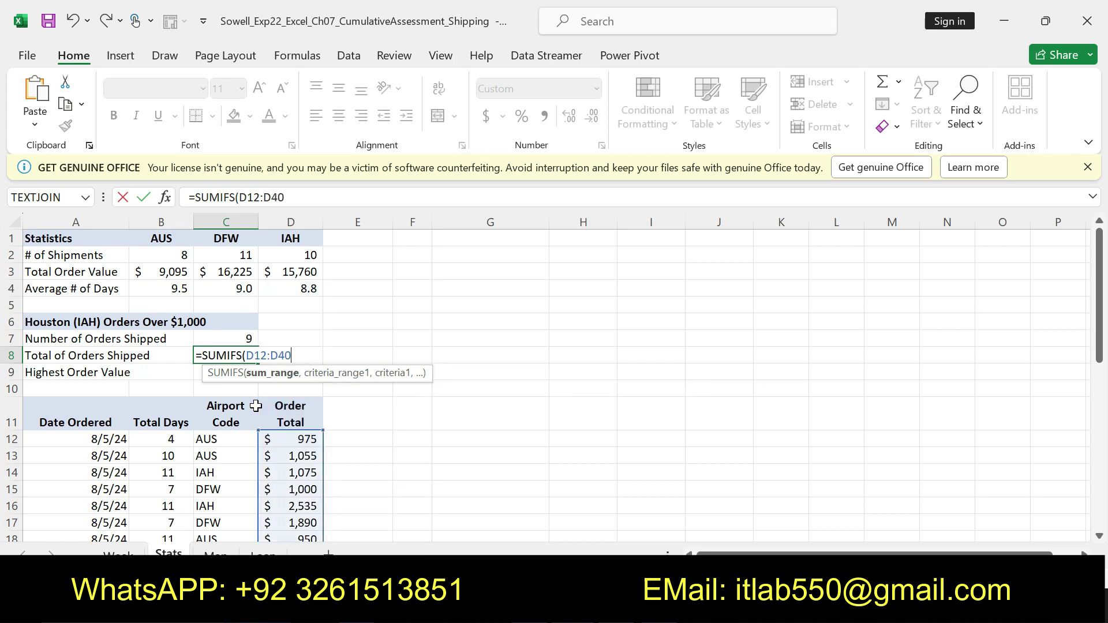
text(,C)
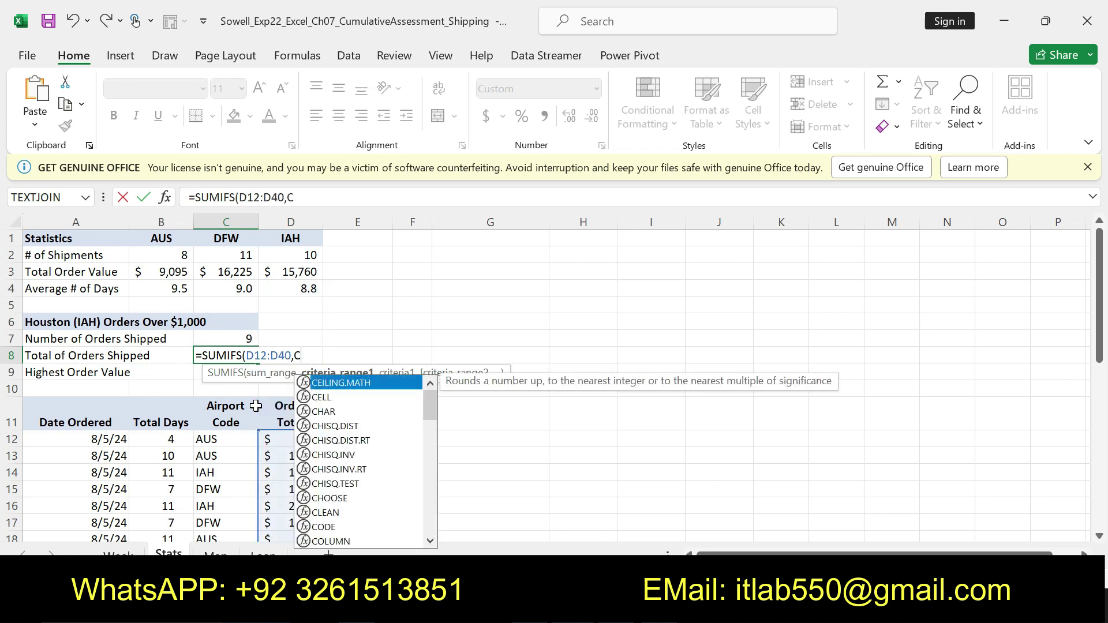
text(12)
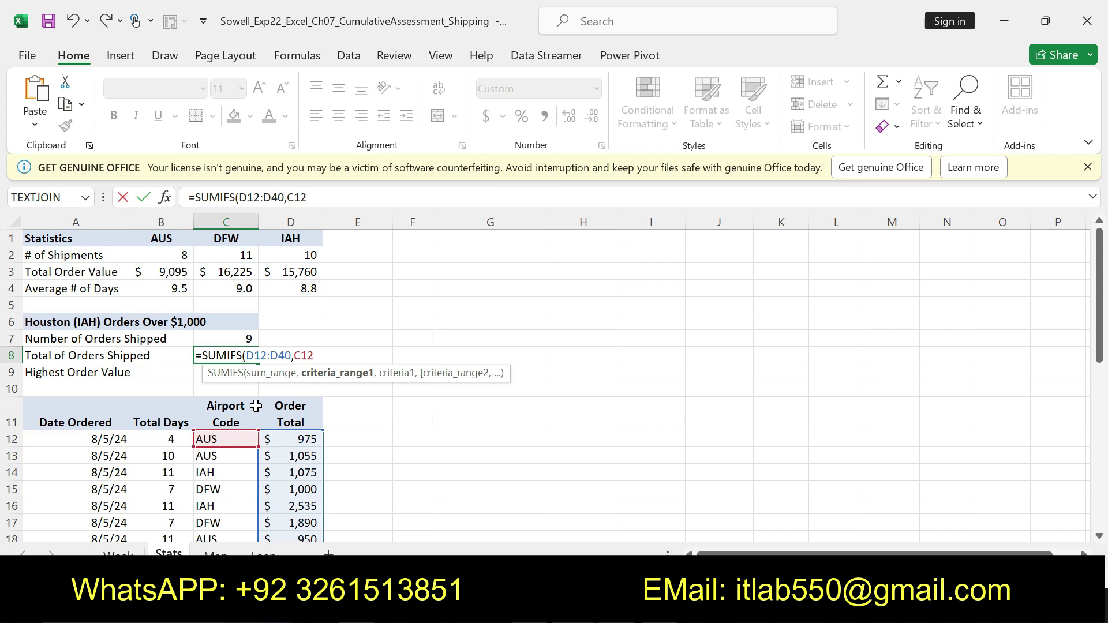
text(:C4)
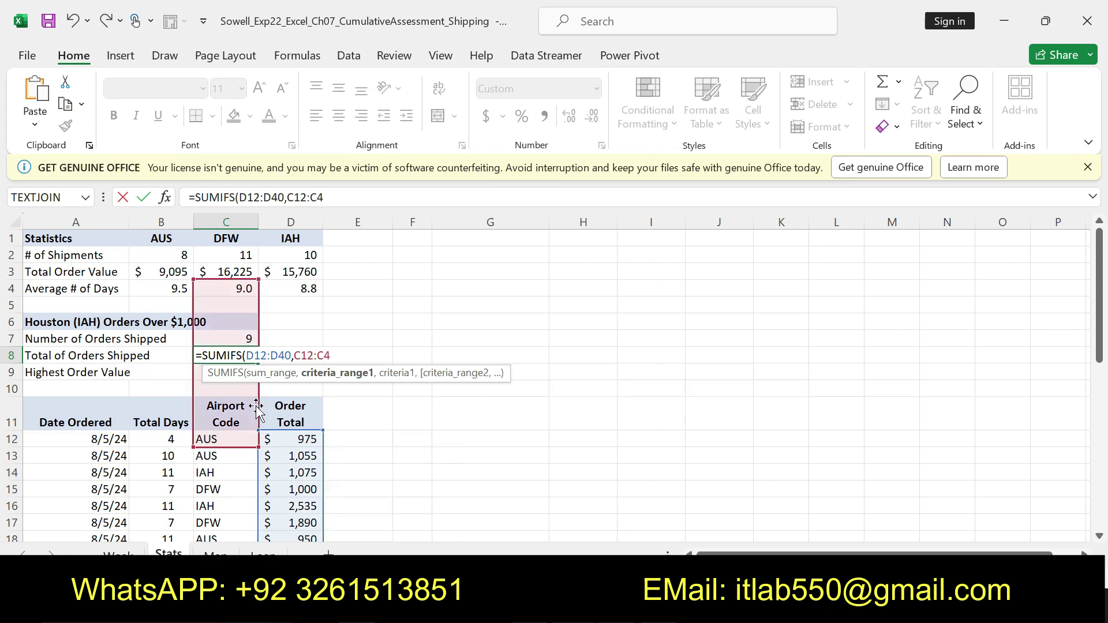
text(0)
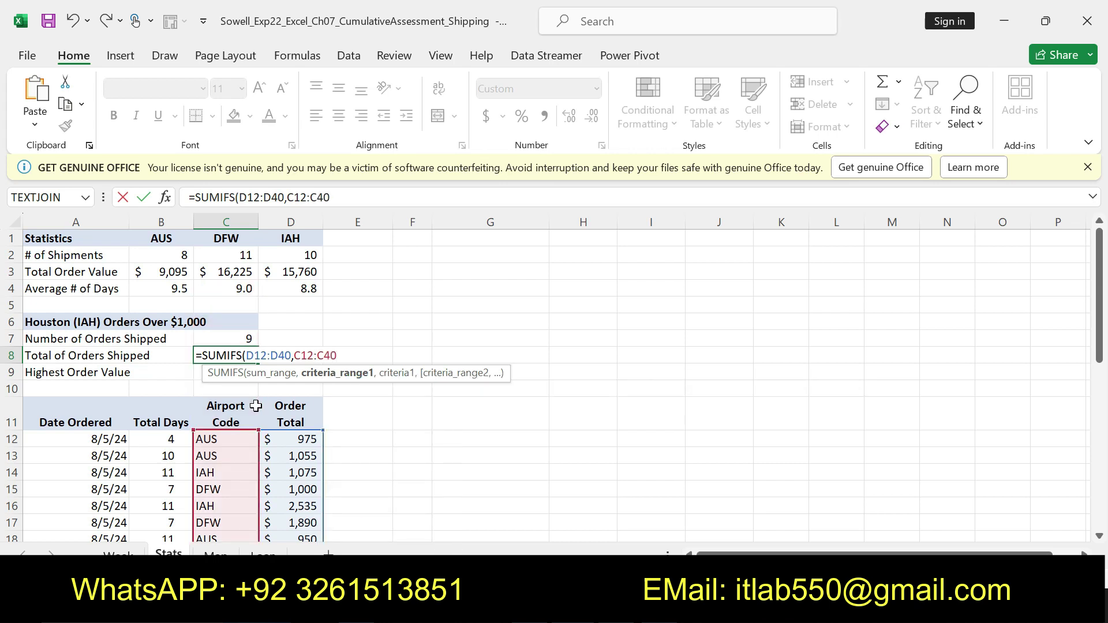
text(,D)
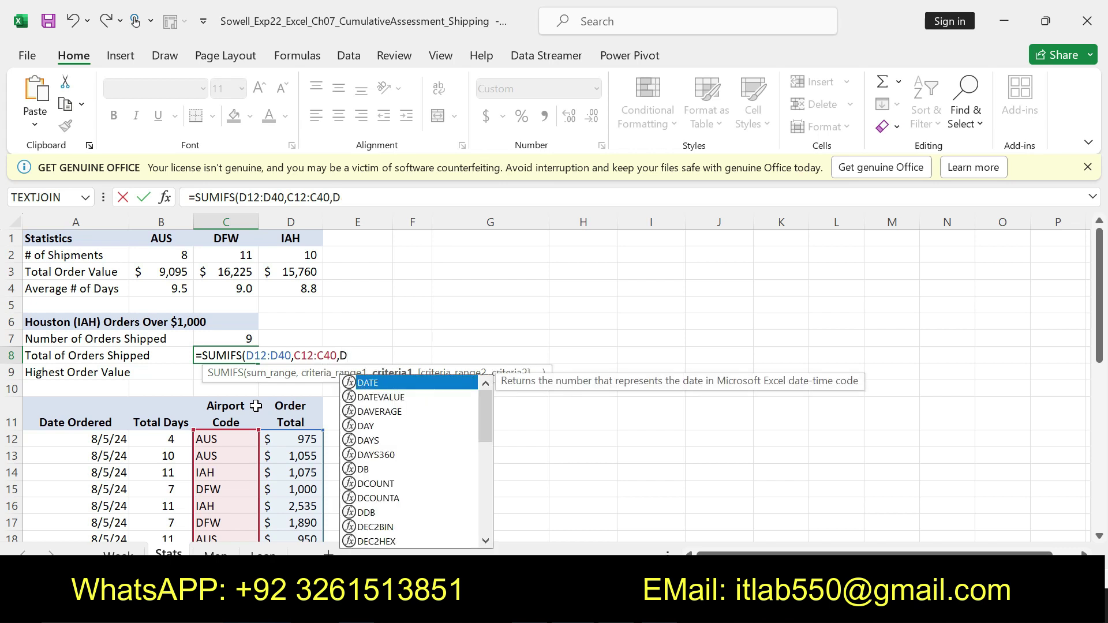
text($1)
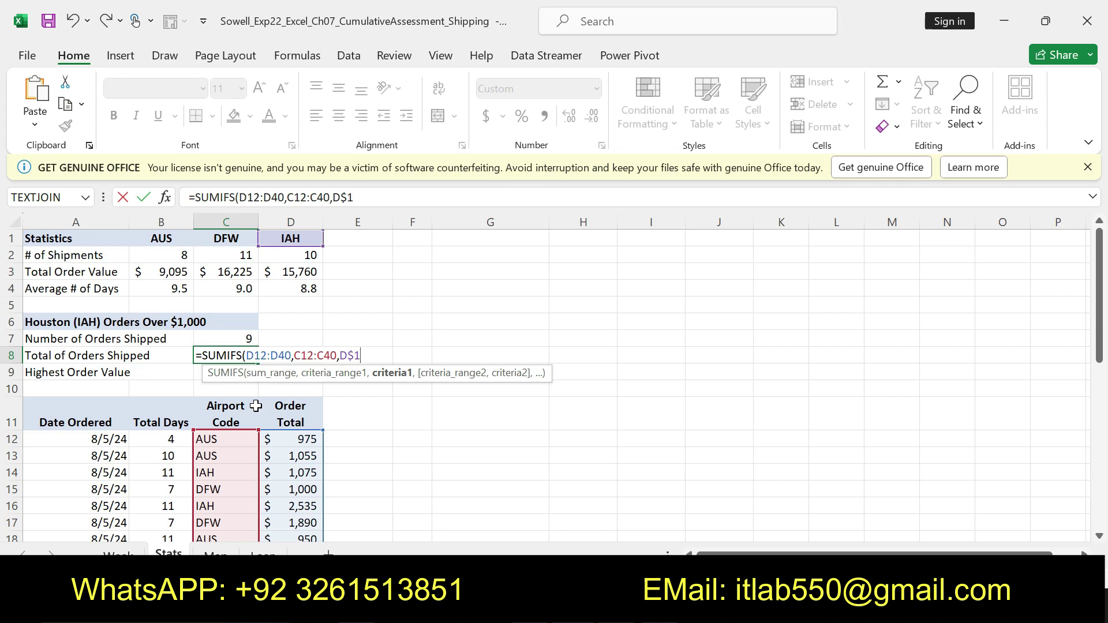
text(,D12:D4)
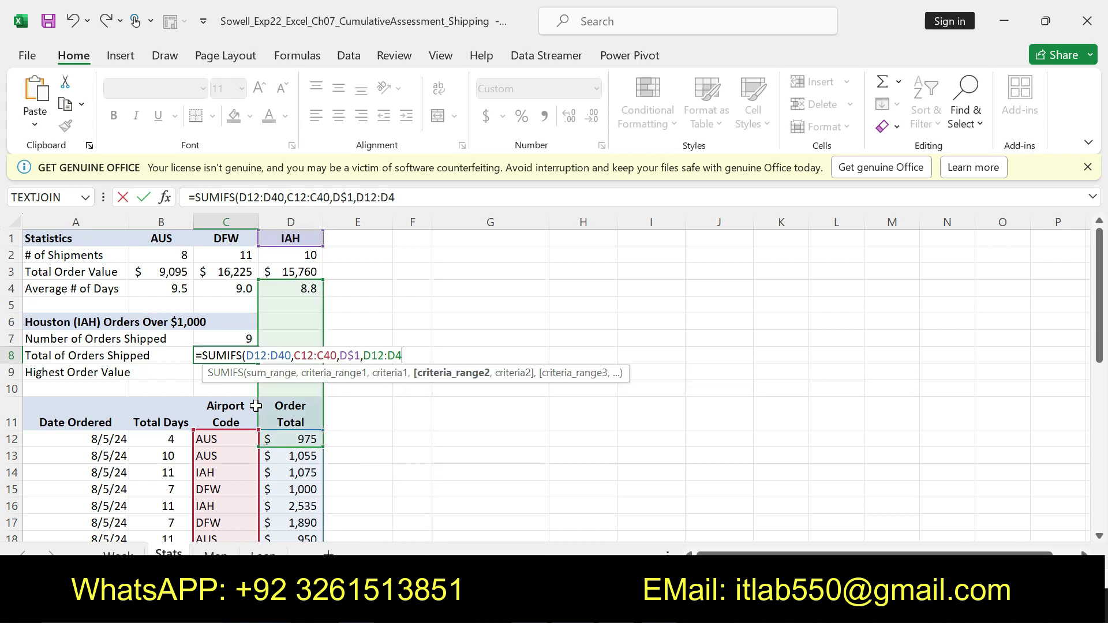
text(0)
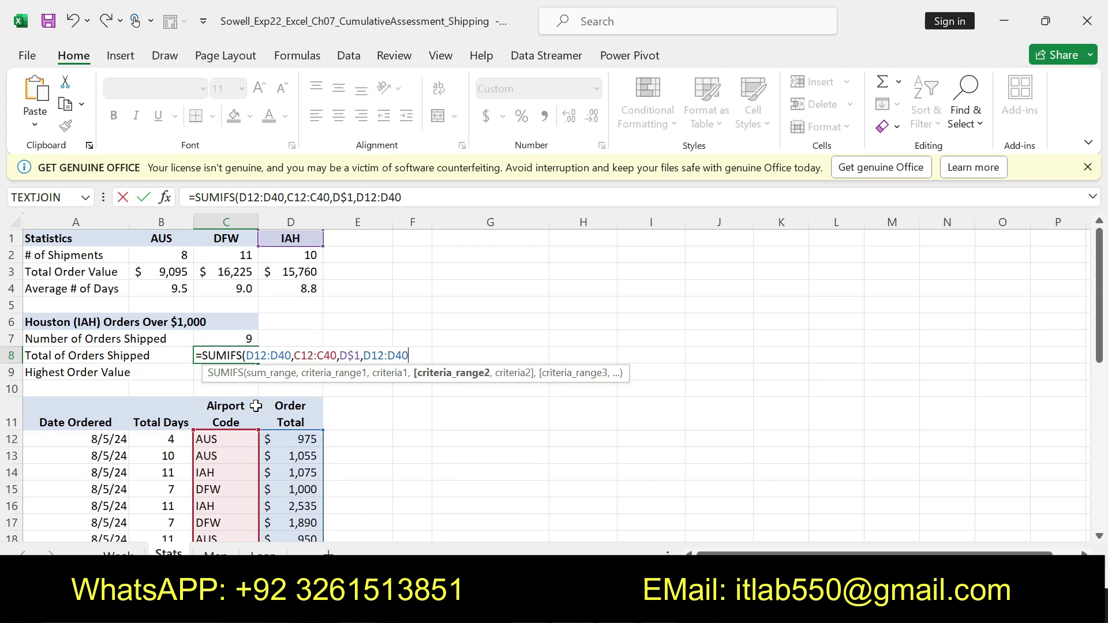
text(,">1)
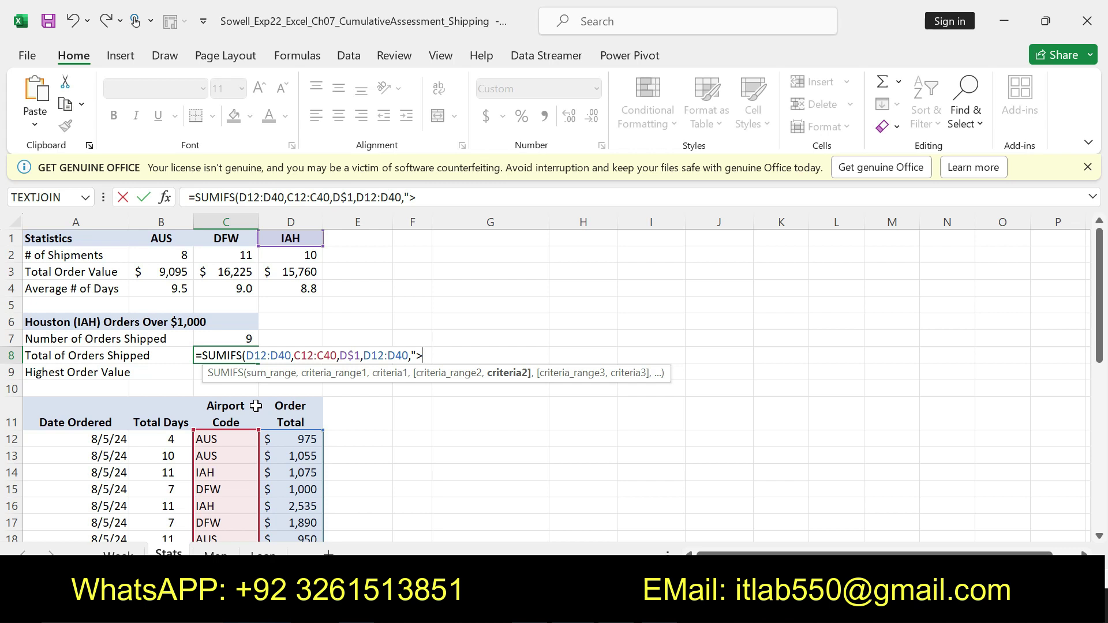
text(000)
key(Return)
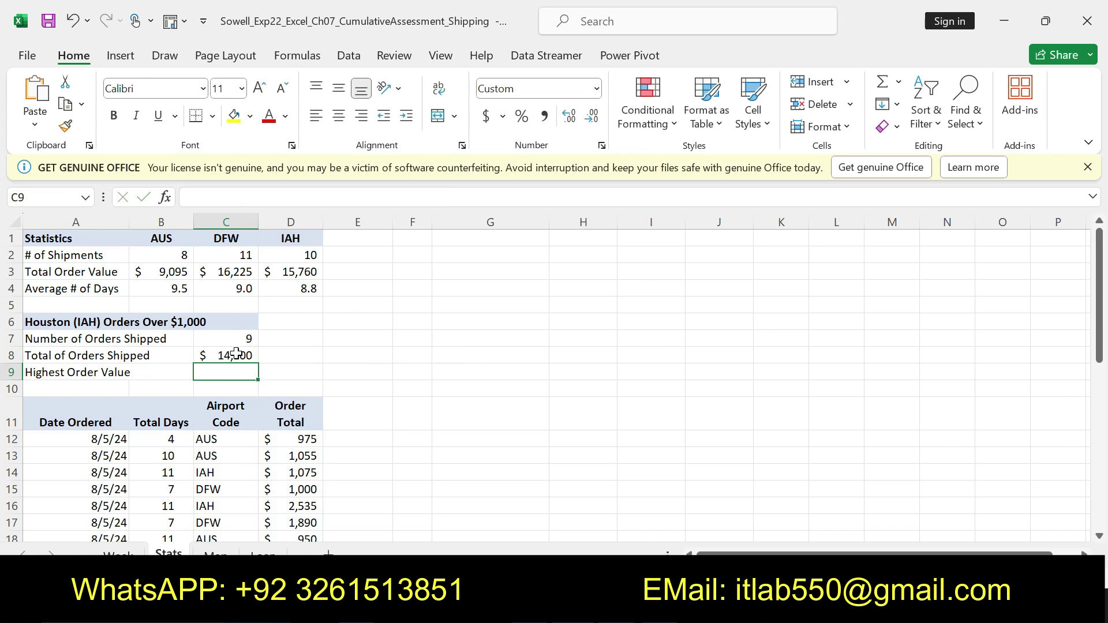
Recheck C8's SUMIFS formula in the formula bar, confirming it totals $14,800.
click(236, 355)
drag(471, 197, 229, 197)
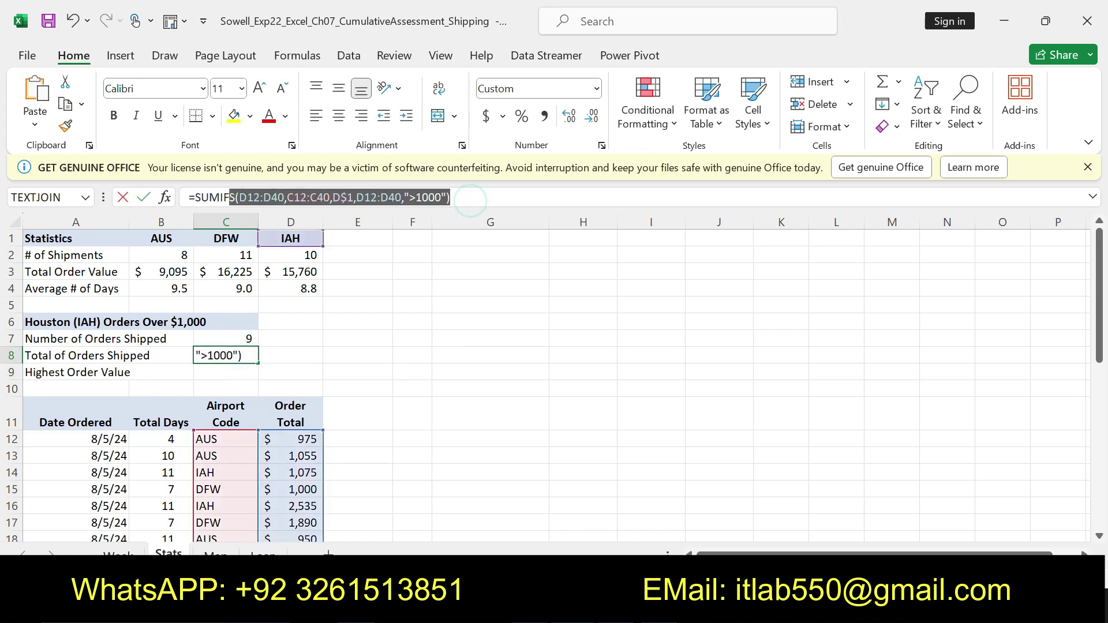
click(460, 197)
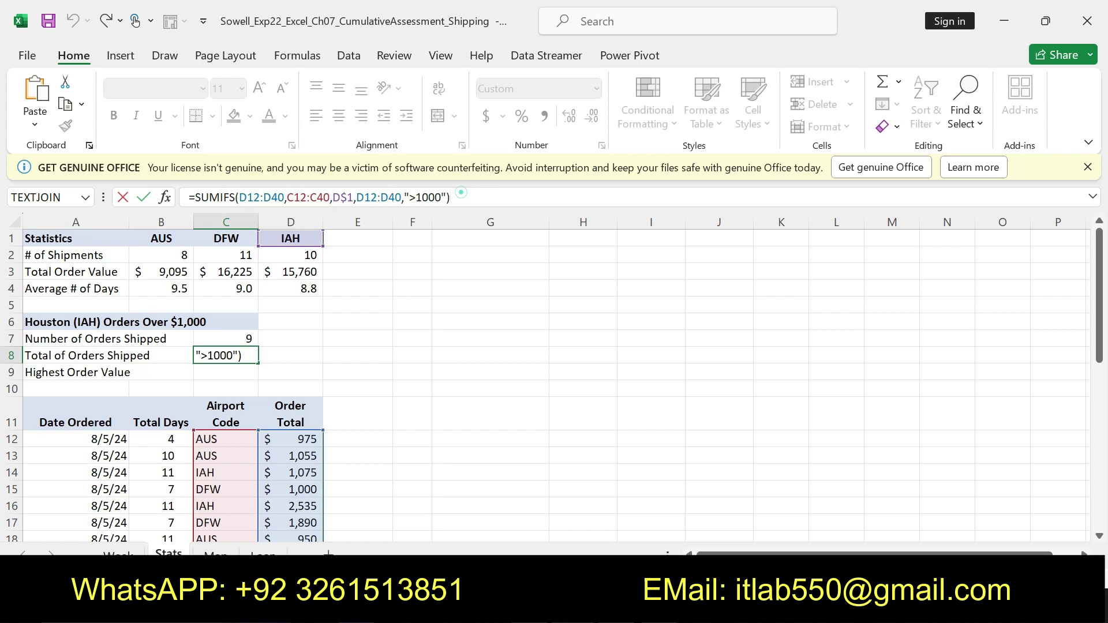
key(Return)
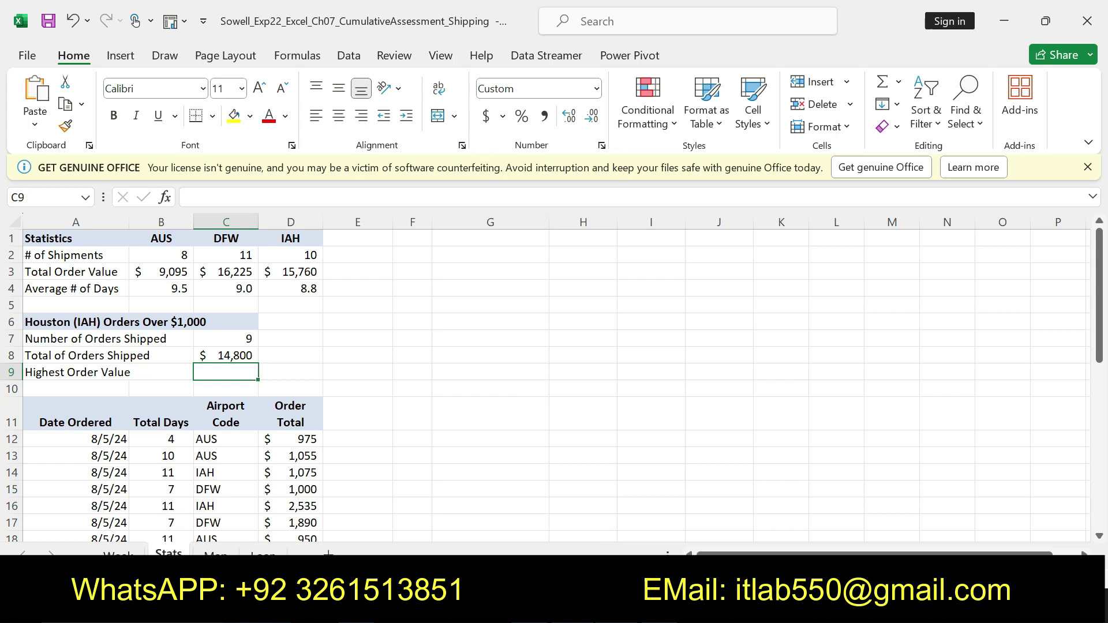
key(alt+Tab)
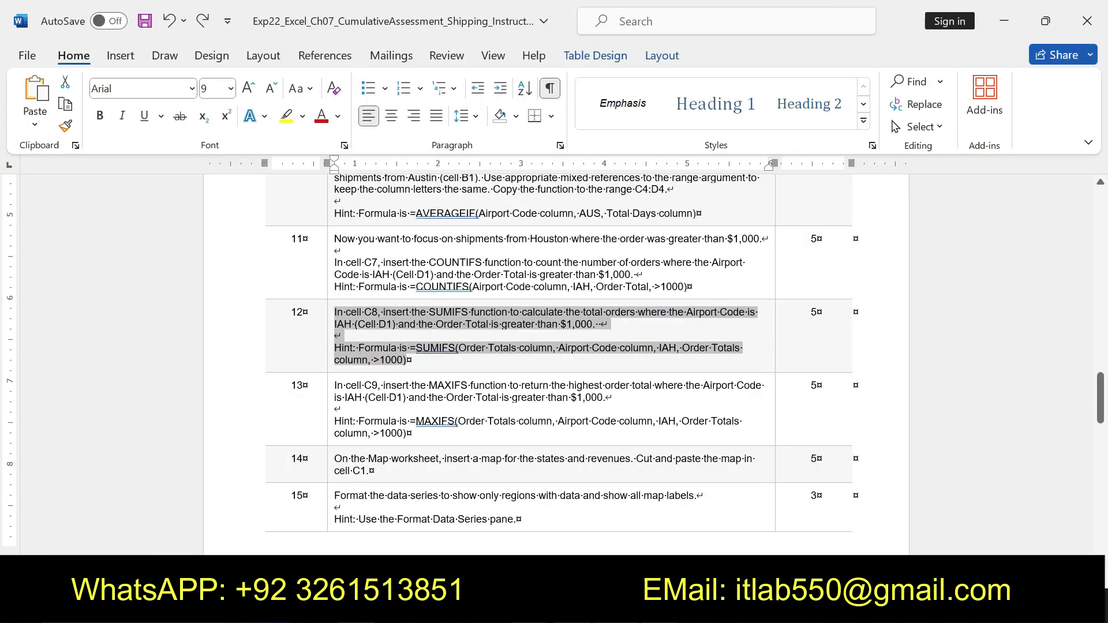
Apply bold and yellow highlight to step 13's MAXIFS text and reselect its hint paragraph.
click(337, 383)
click(440, 412)
click(501, 414)
triple_click(335, 384)
drag(337, 385, 414, 433)
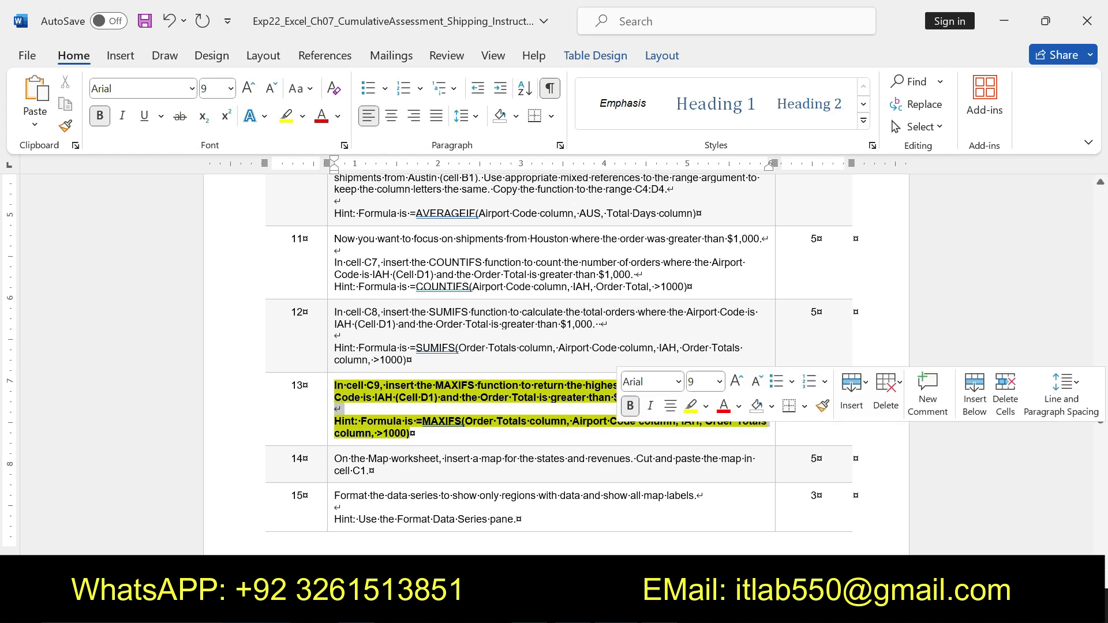
click(355, 422)
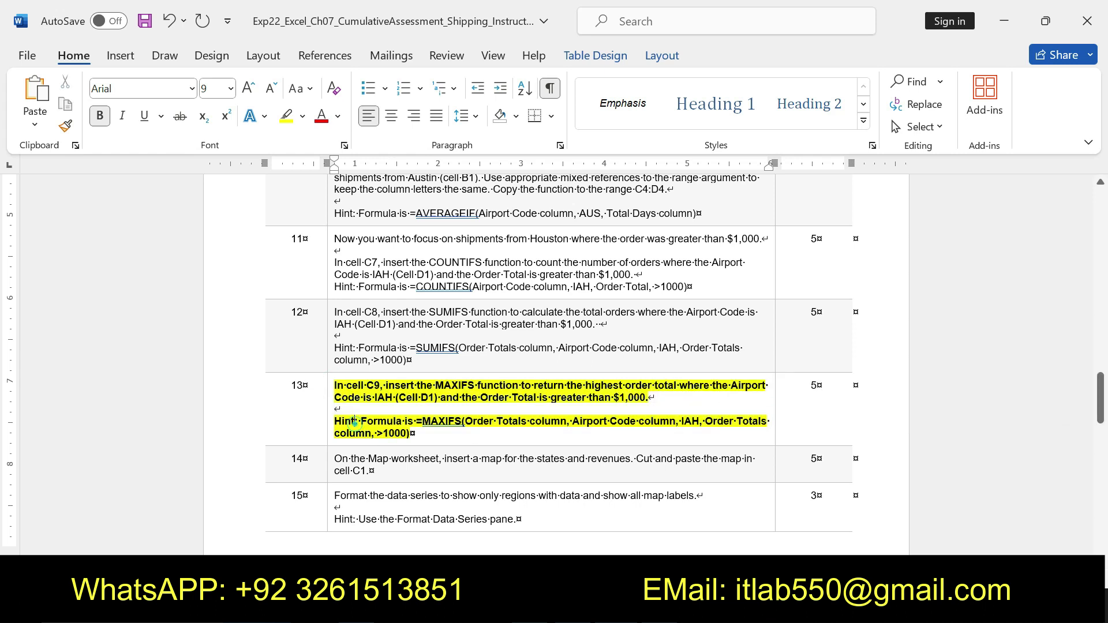
triple_click(355, 422)
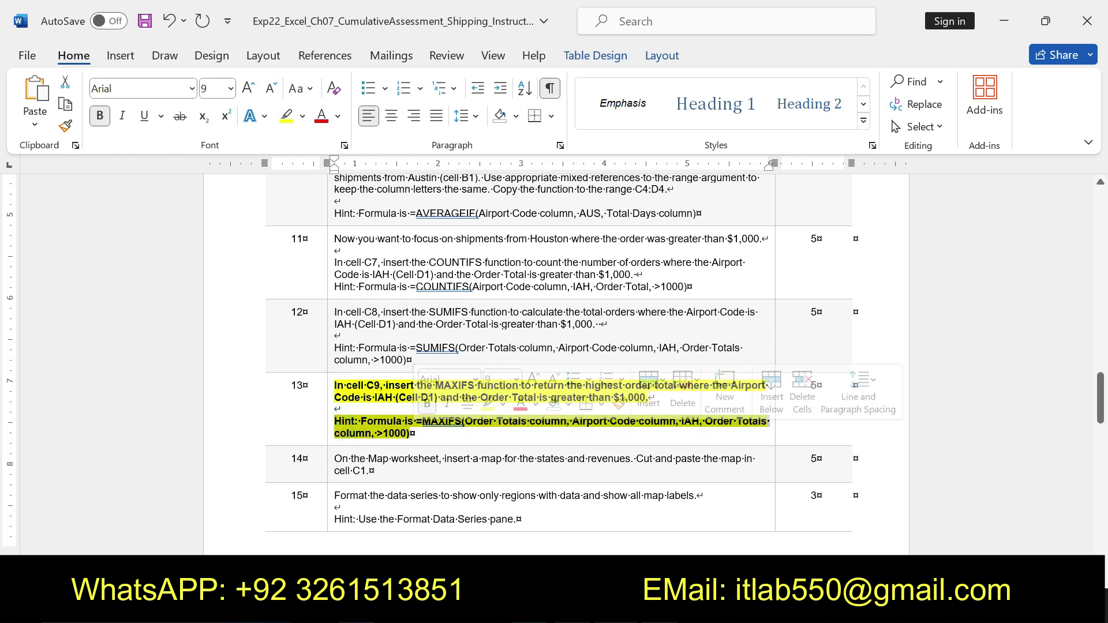
key(alt+Tab)
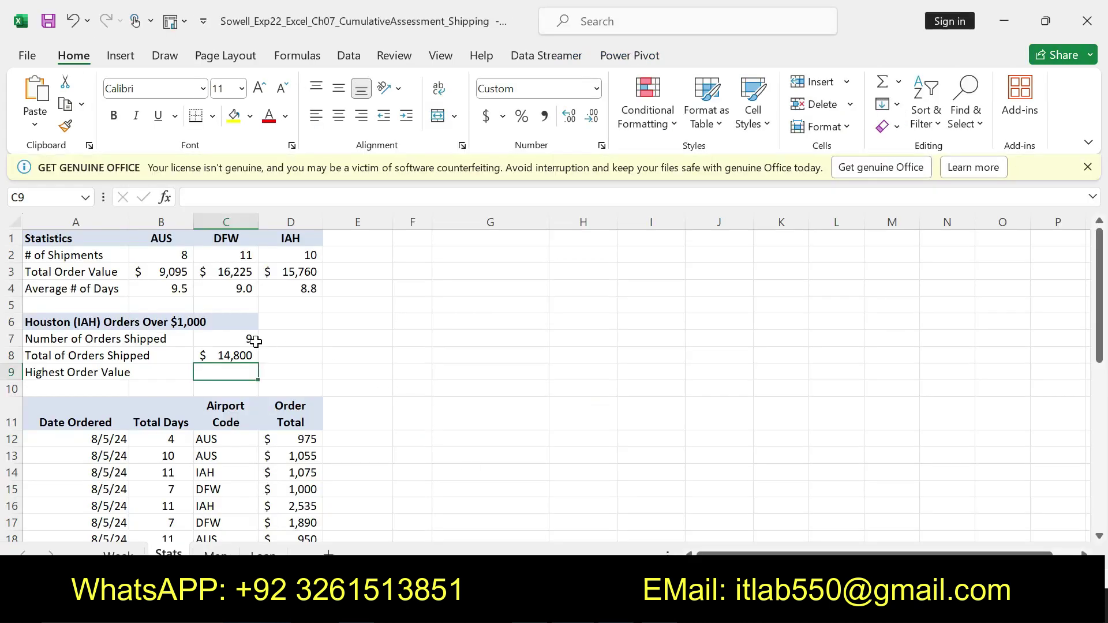
Enter =MAXIFS(D12:D40,C12:C40,D1,D12:D40,">1000") in C9 and verify it returns $2,535.
text(=MAX)
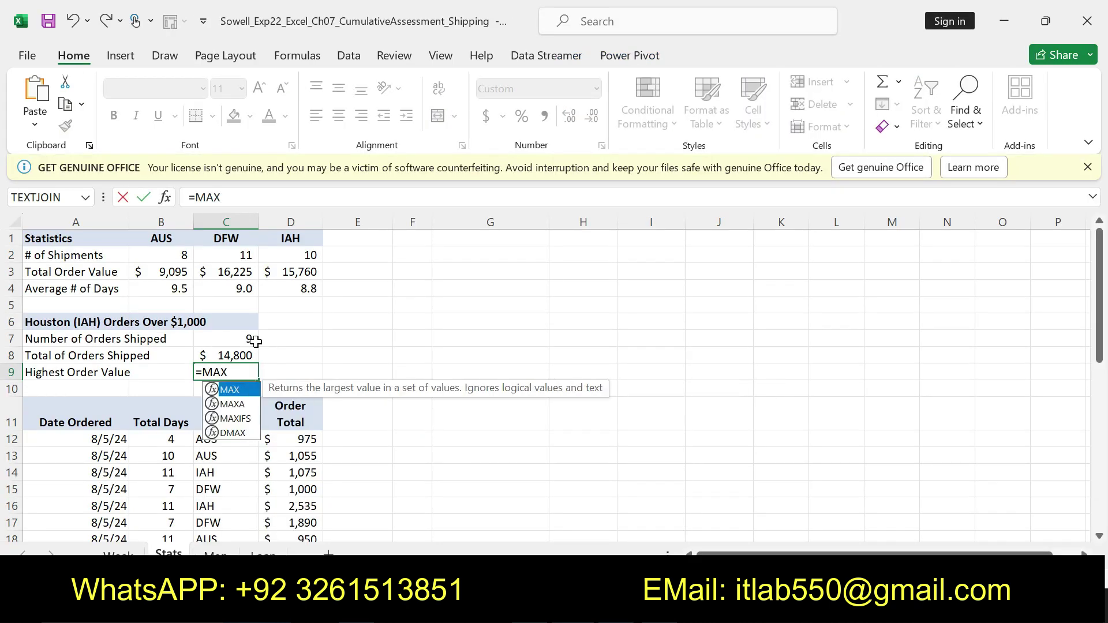
double_click(236, 418)
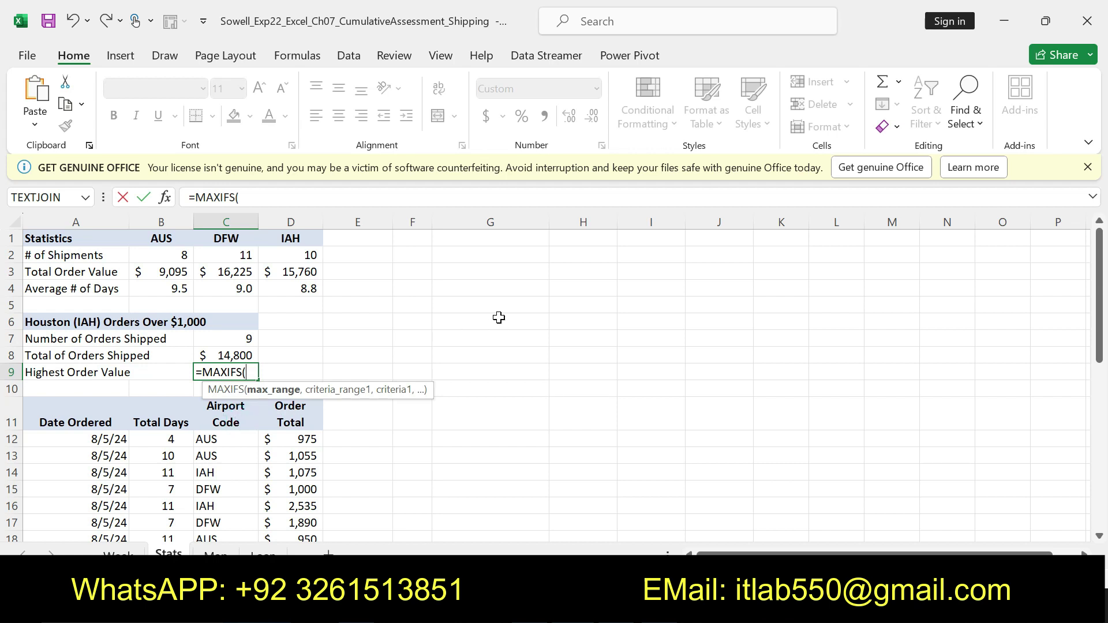
text(D12)
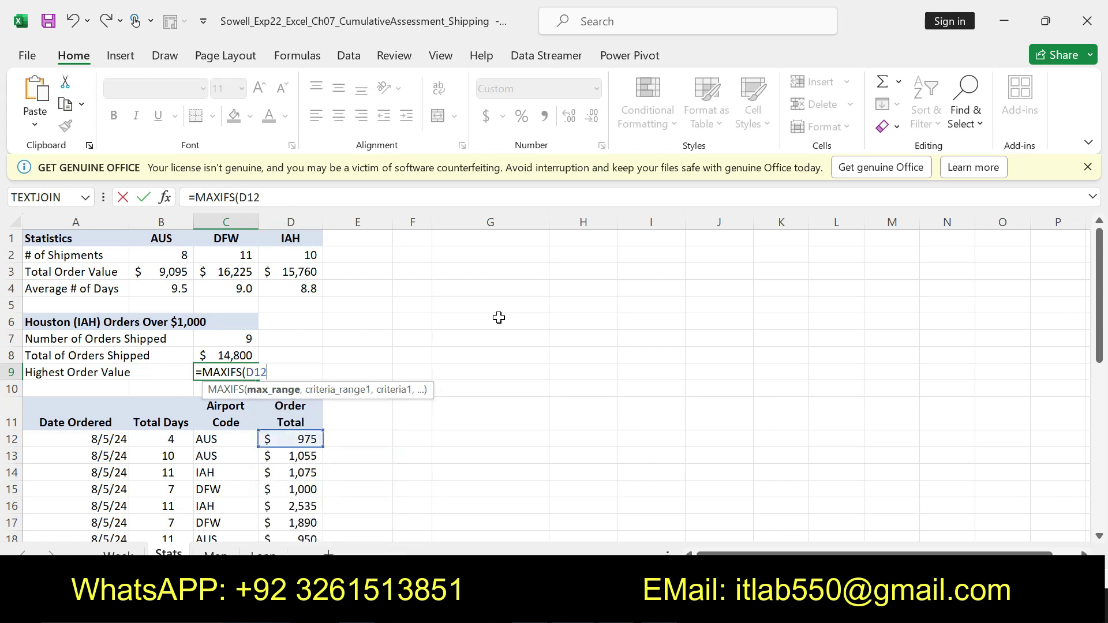
text(:D40)
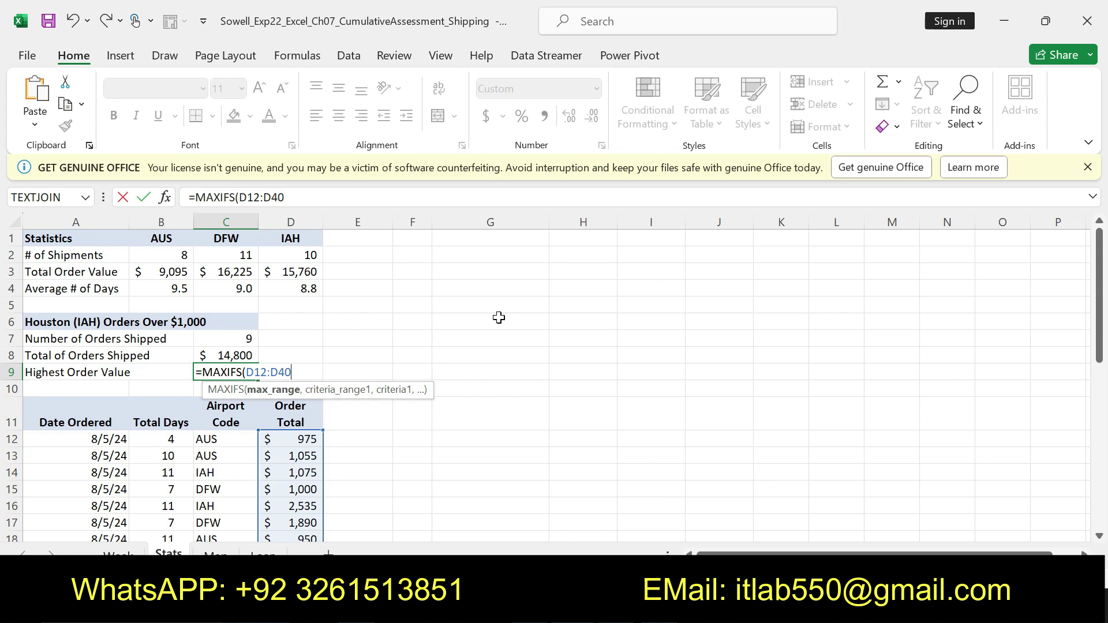
text(,C12)
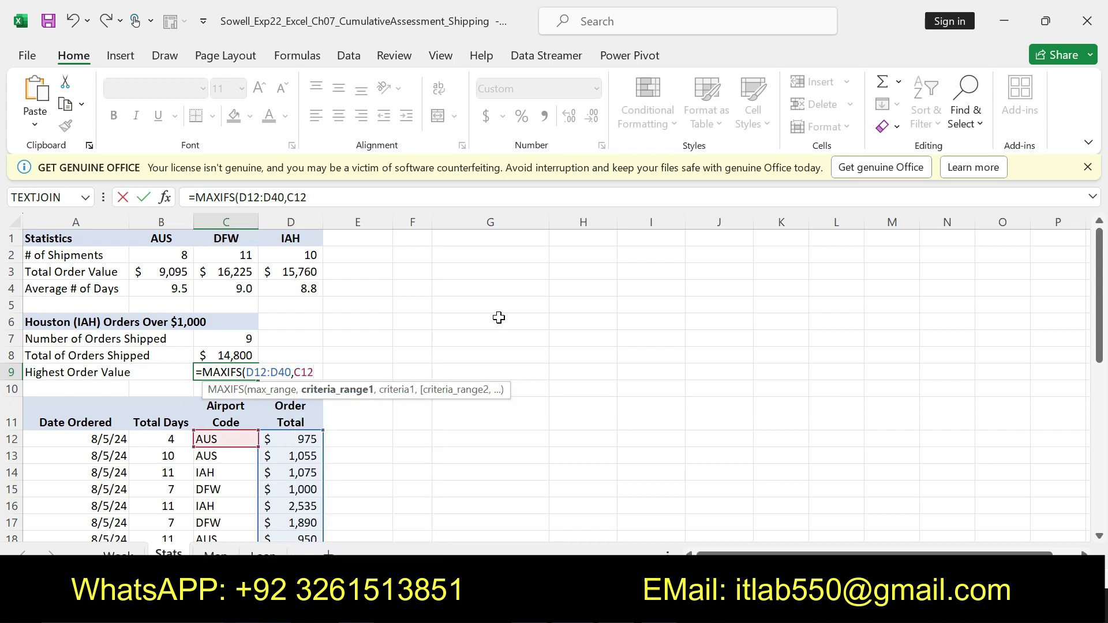
text(:C40)
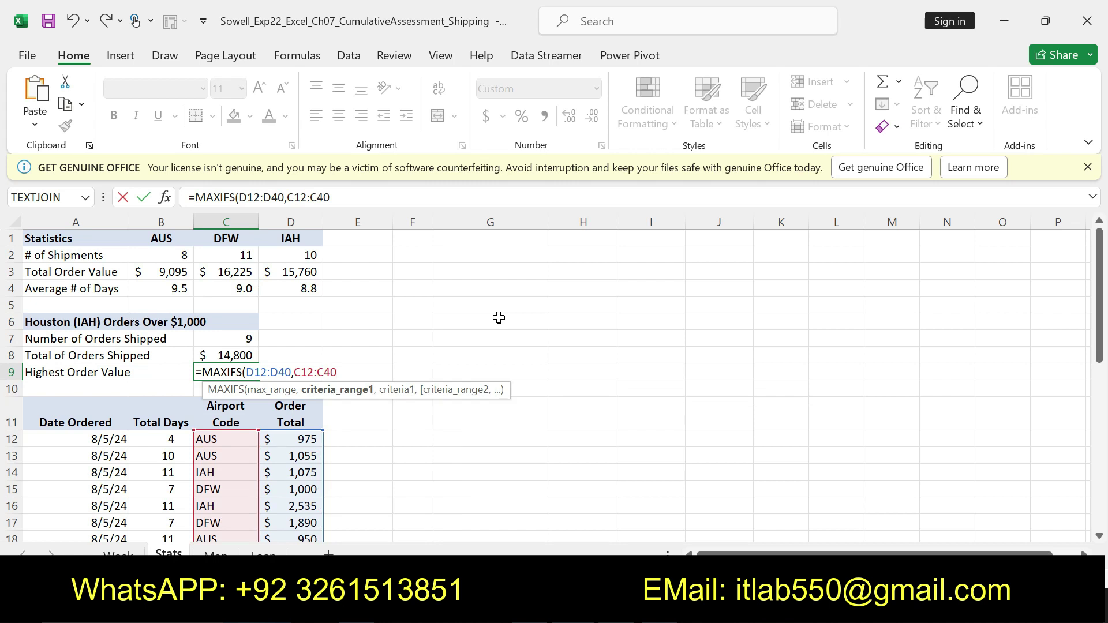
text(,D1,)
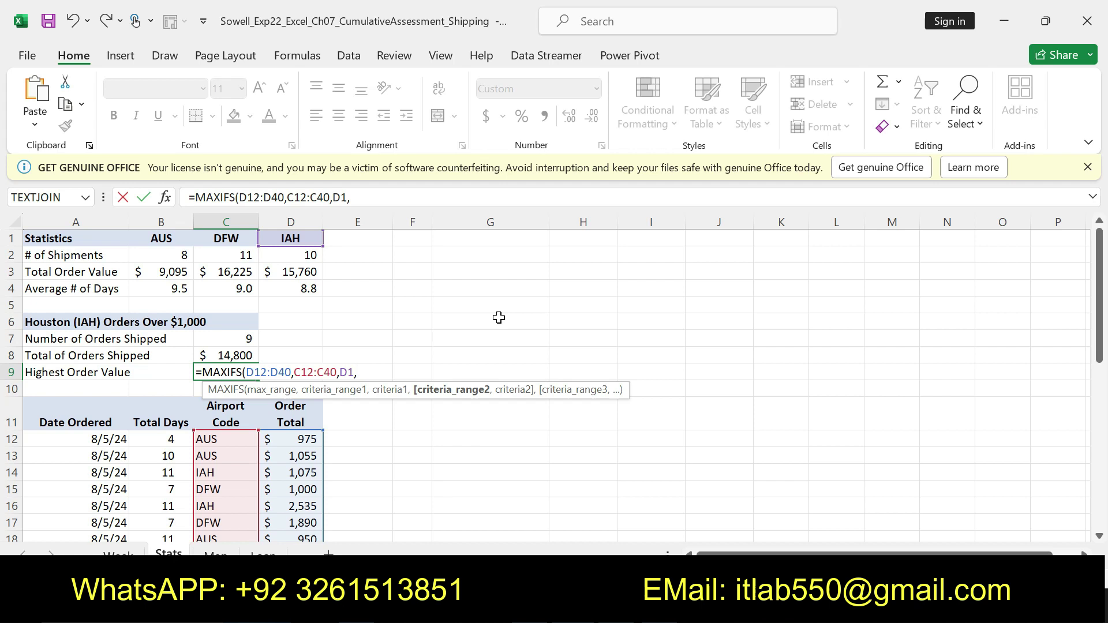
text(D)
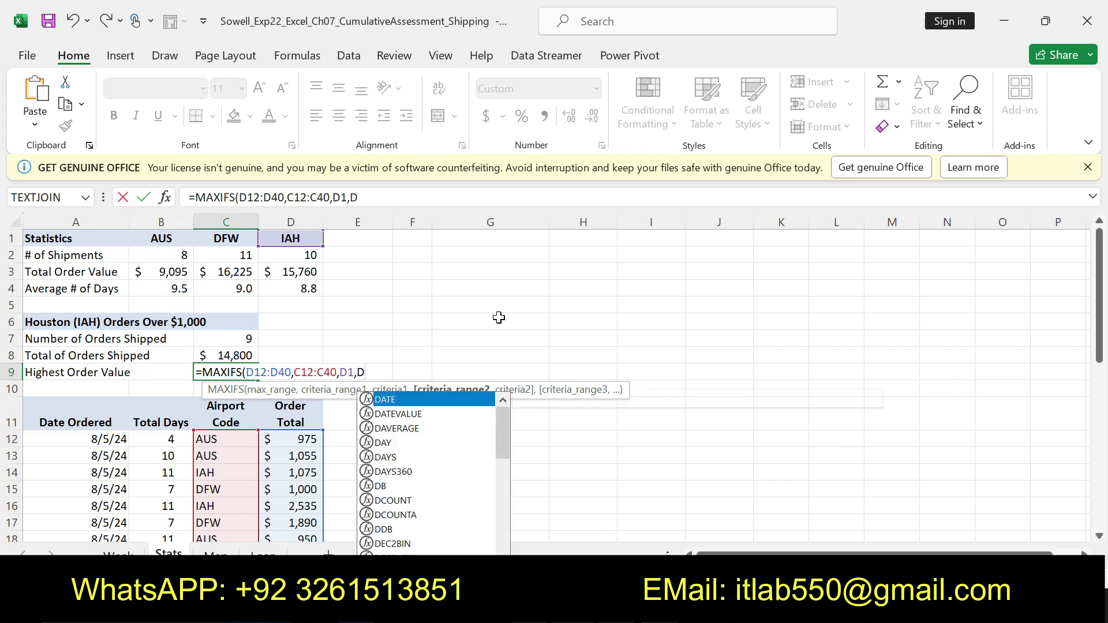
text(12:D40)
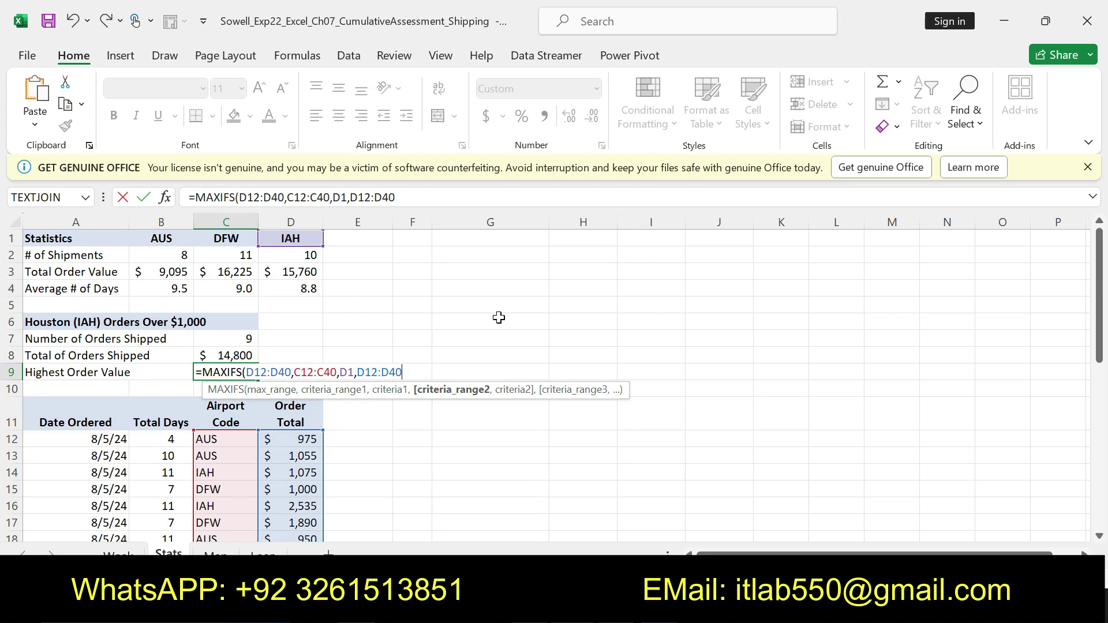
text(,">1)
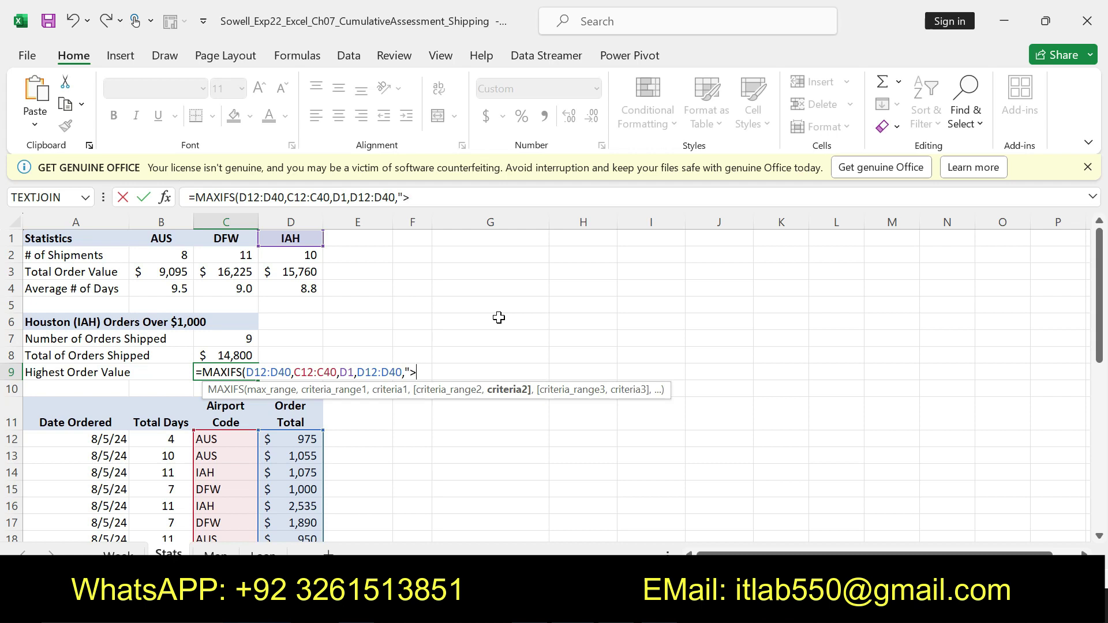
text(000)
key(Return)
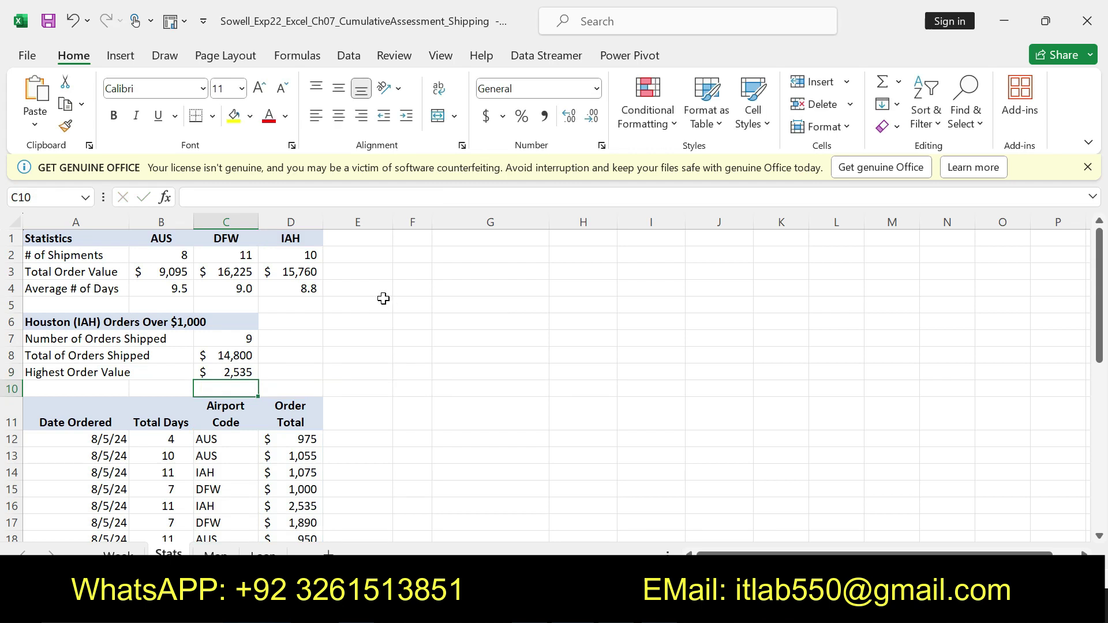
click(240, 372)
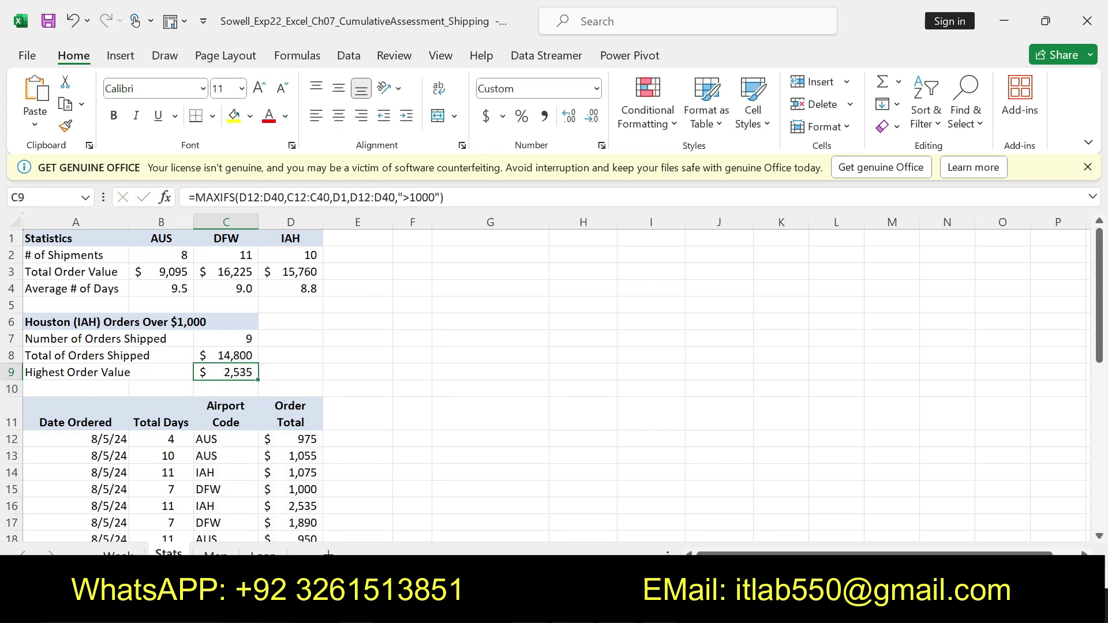
drag(456, 198, 206, 198)
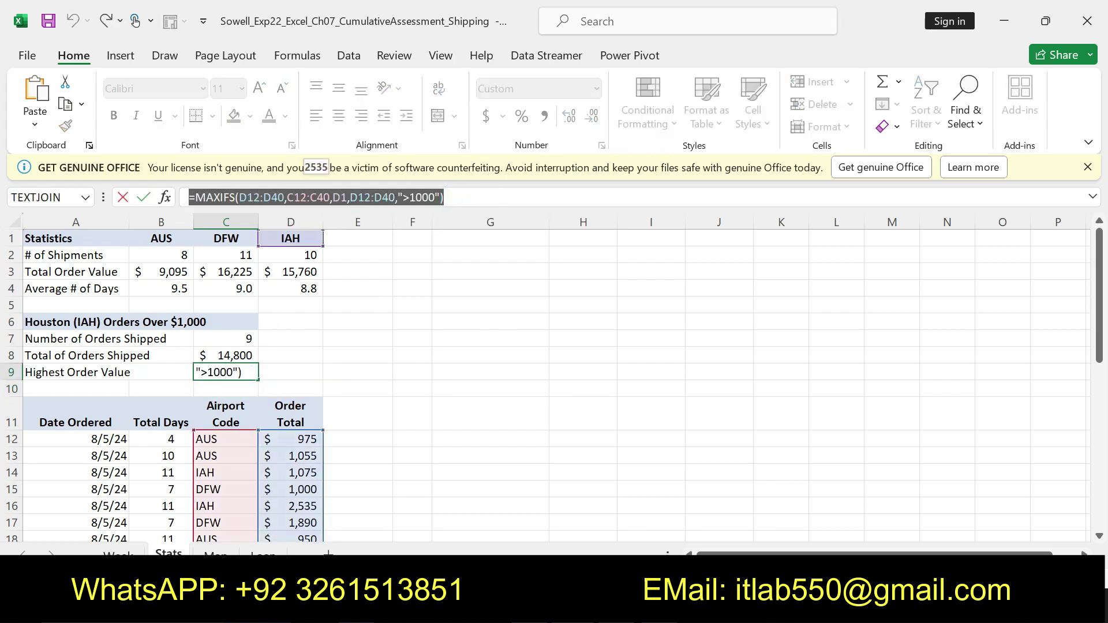
click(462, 197)
key(Return)
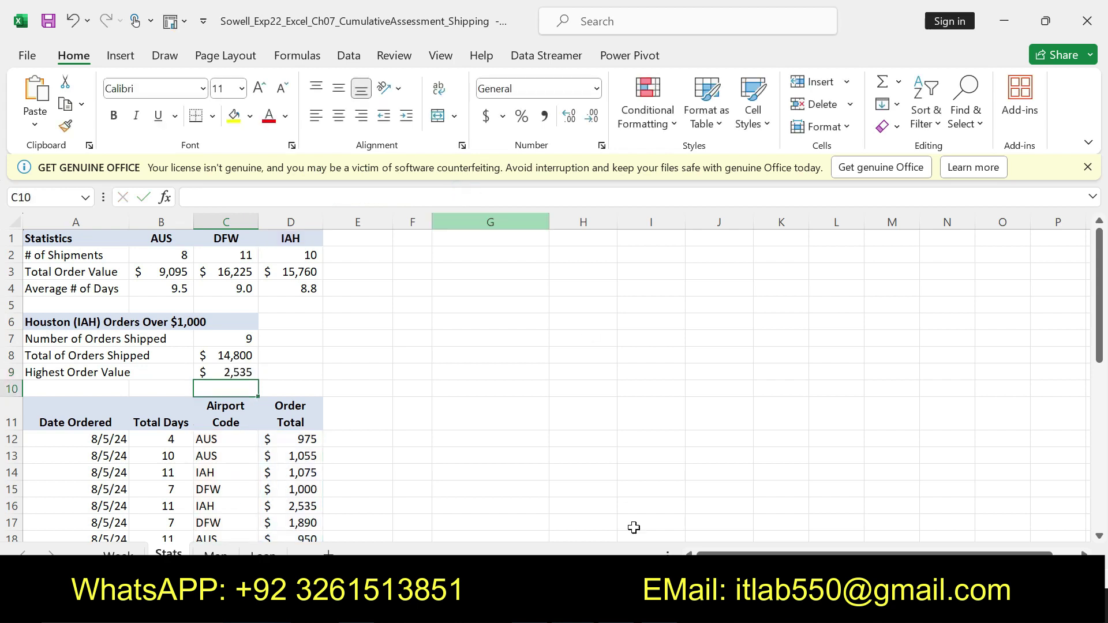
key(alt+Tab)
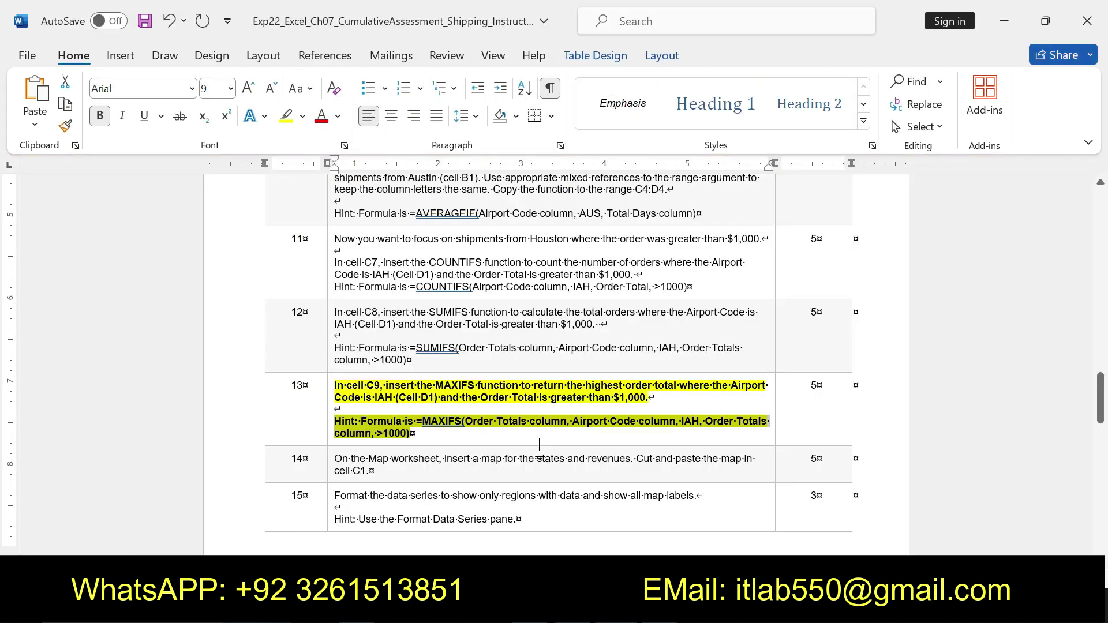
Unbold step 13 and make step 14's map instruction bold and yellow-highlighted.
key(ctrl+b)
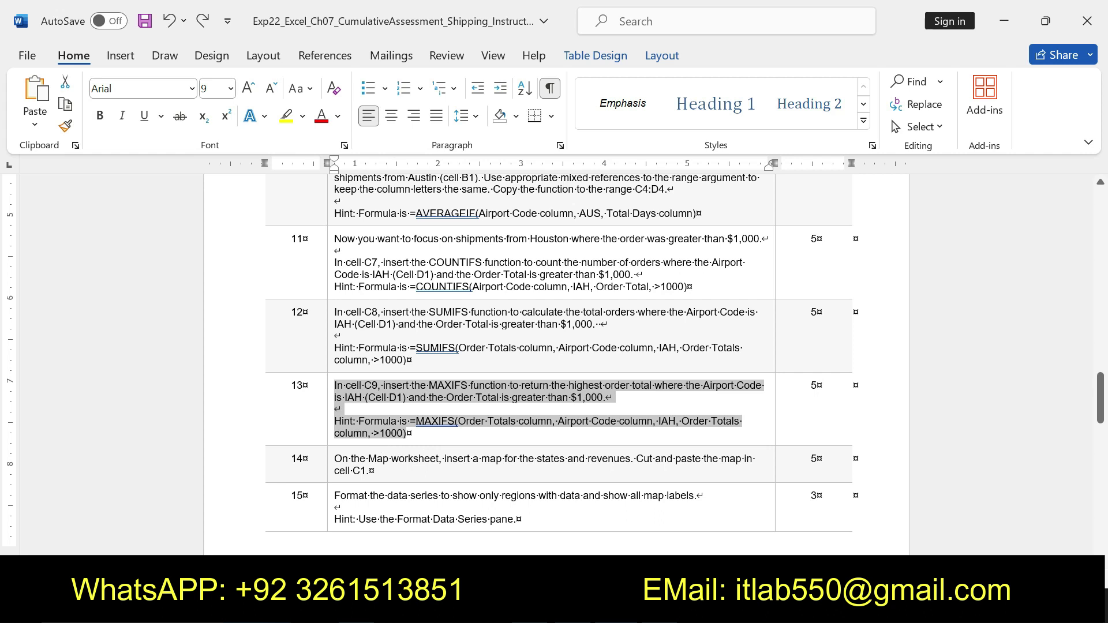
click(331, 461)
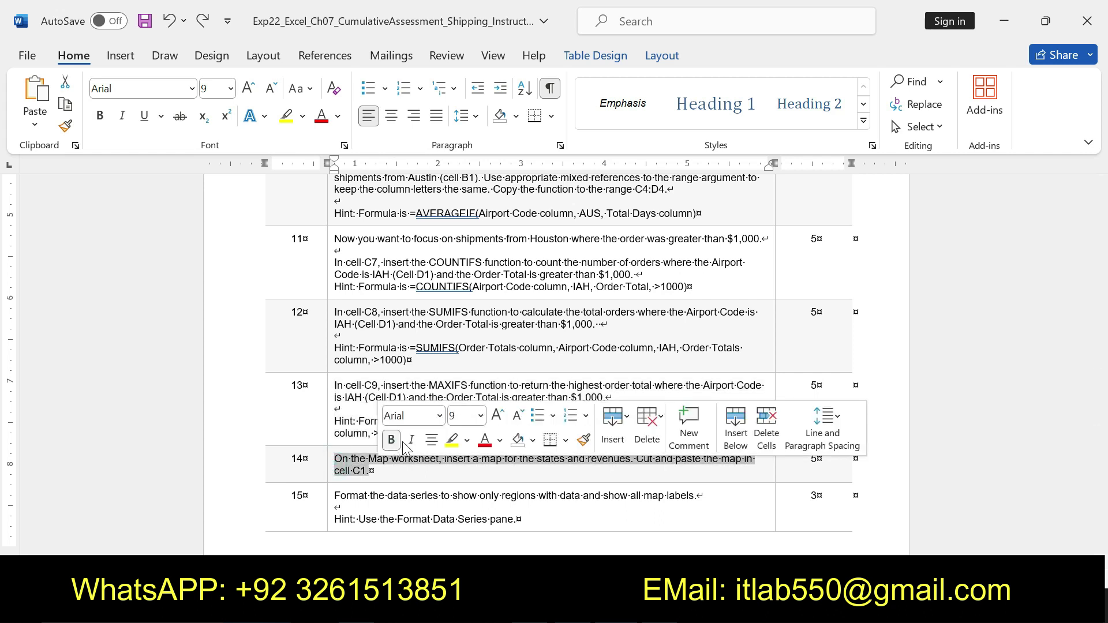
click(392, 440)
click(452, 440)
drag(335, 459, 585, 470)
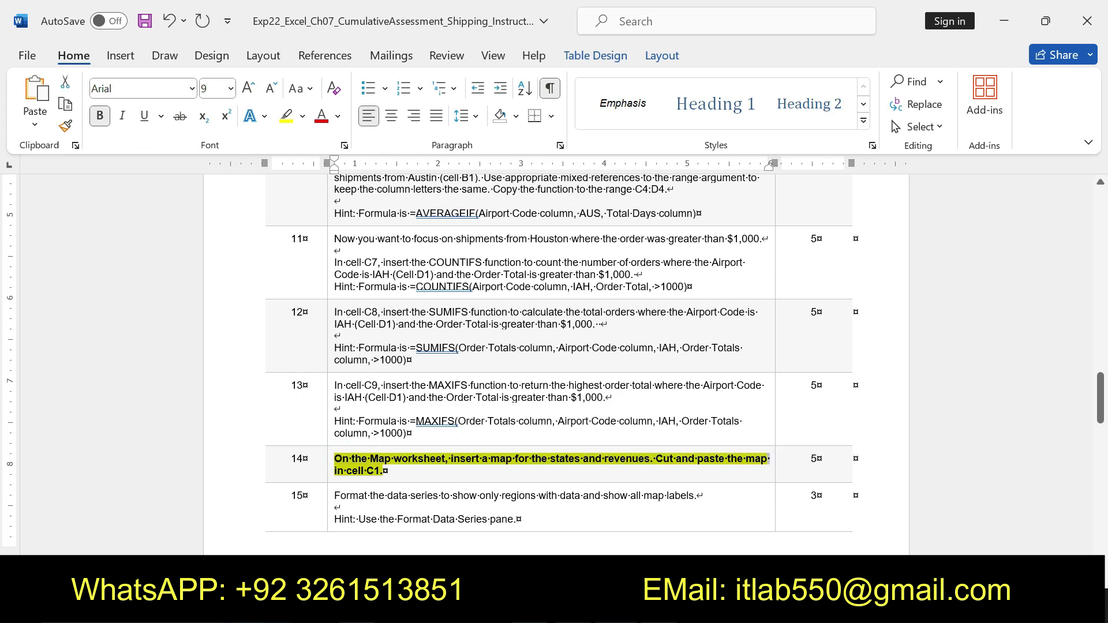
On the Map sheet, select the State and Revenue data in A1:B4.
key(alt+Tab)
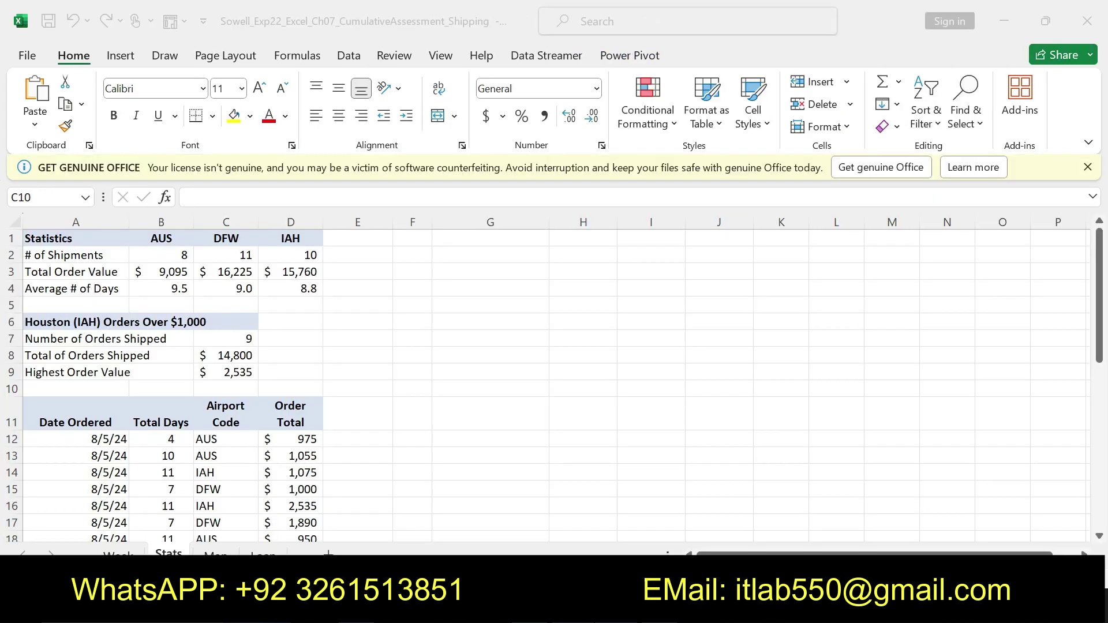
key(ctrl+Page_Down)
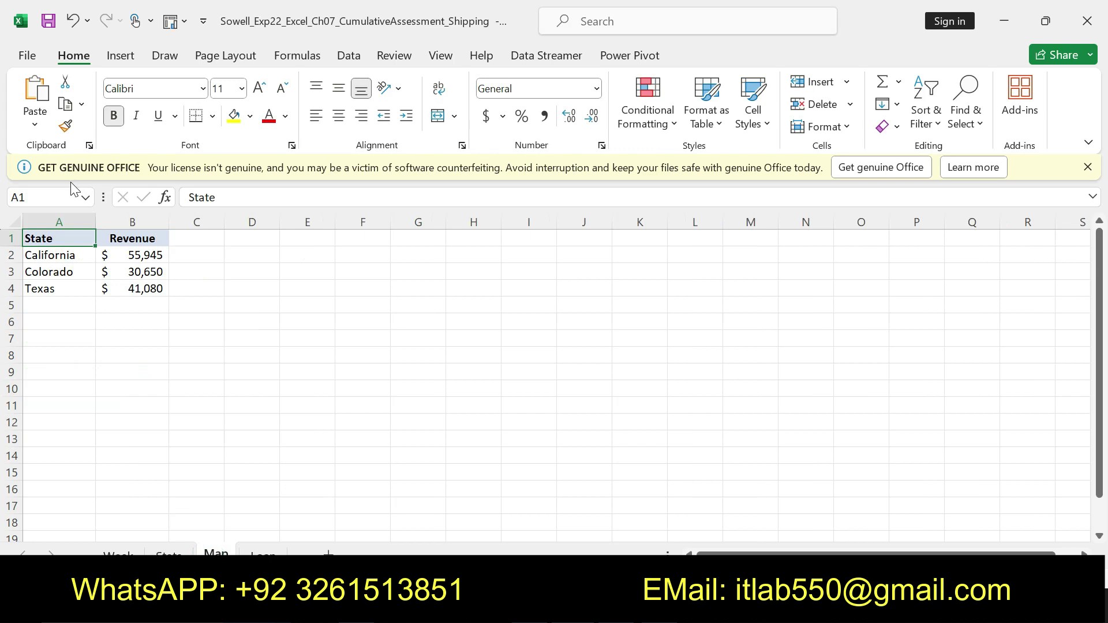
drag(67, 238, 129, 287)
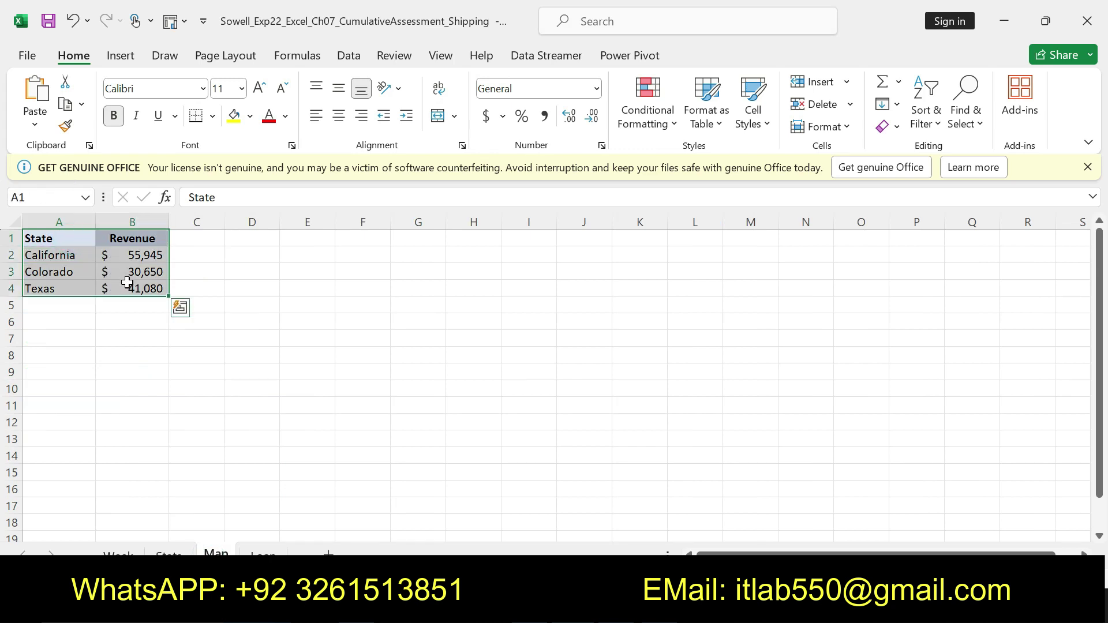
key(alt+Tab)
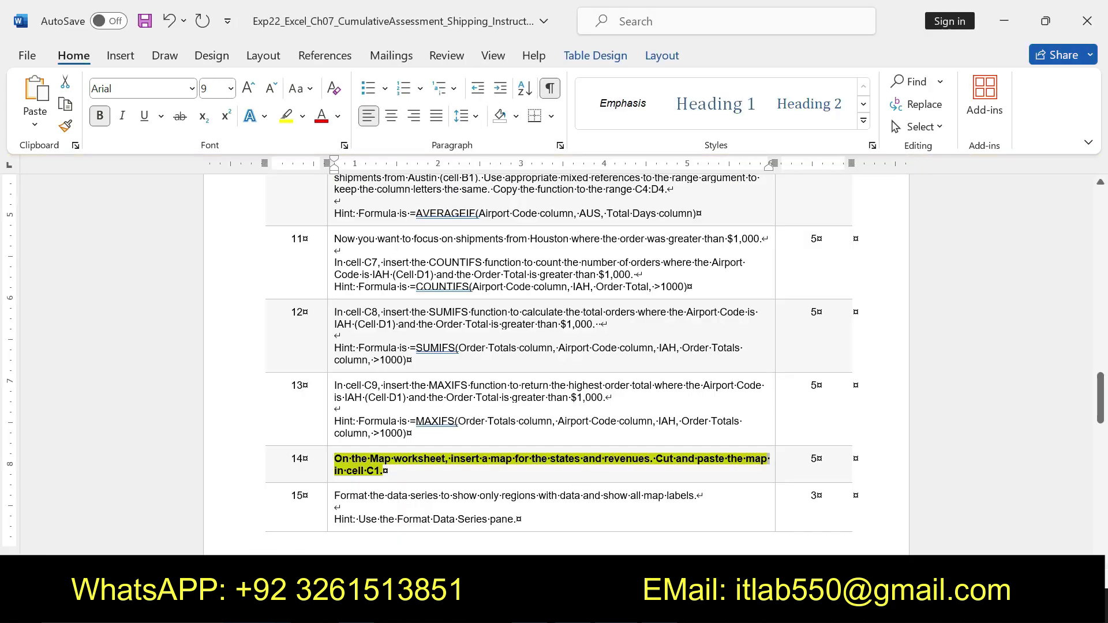
click(725, 462)
ctrl+click(658, 462)
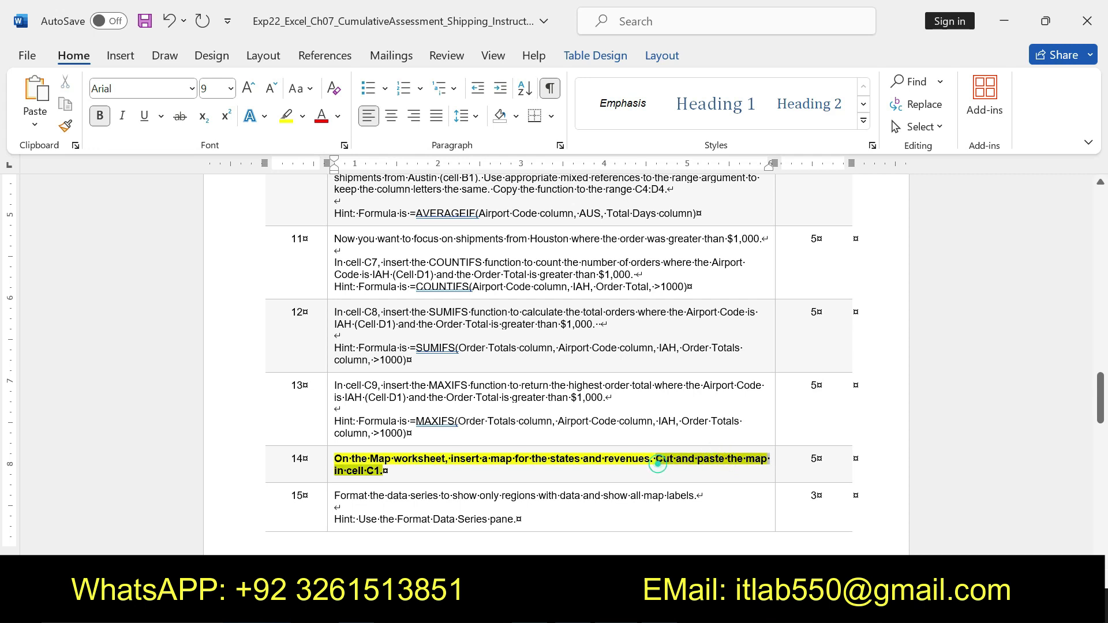
key(alt+Tab)
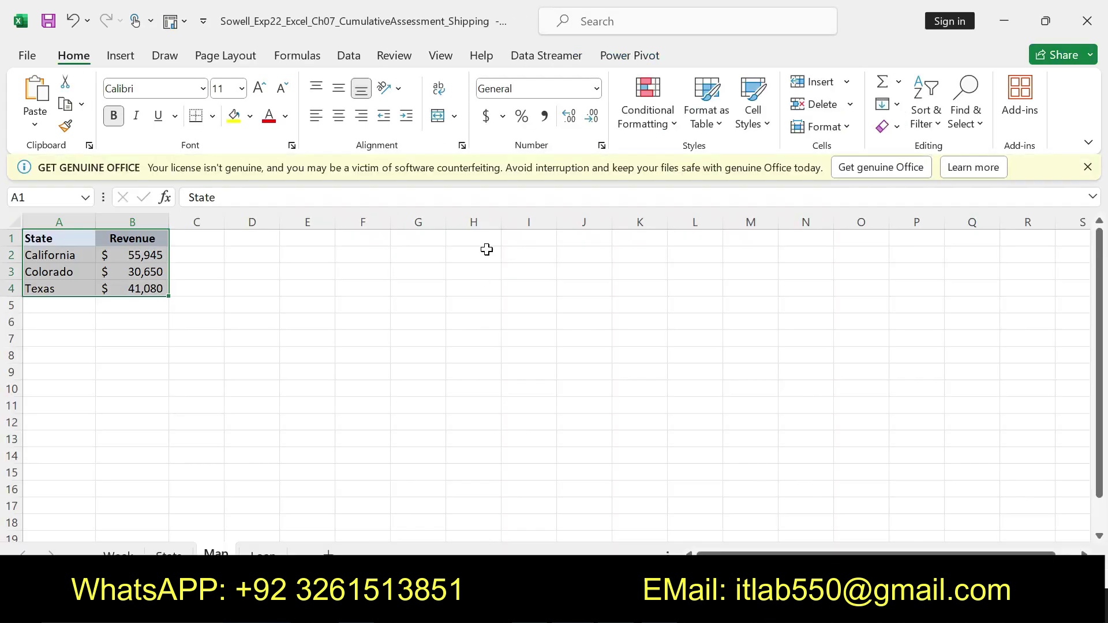
Insert a Filled Map chart, move it to start at cell C1, and undo step 14's emphasis.
click(122, 55)
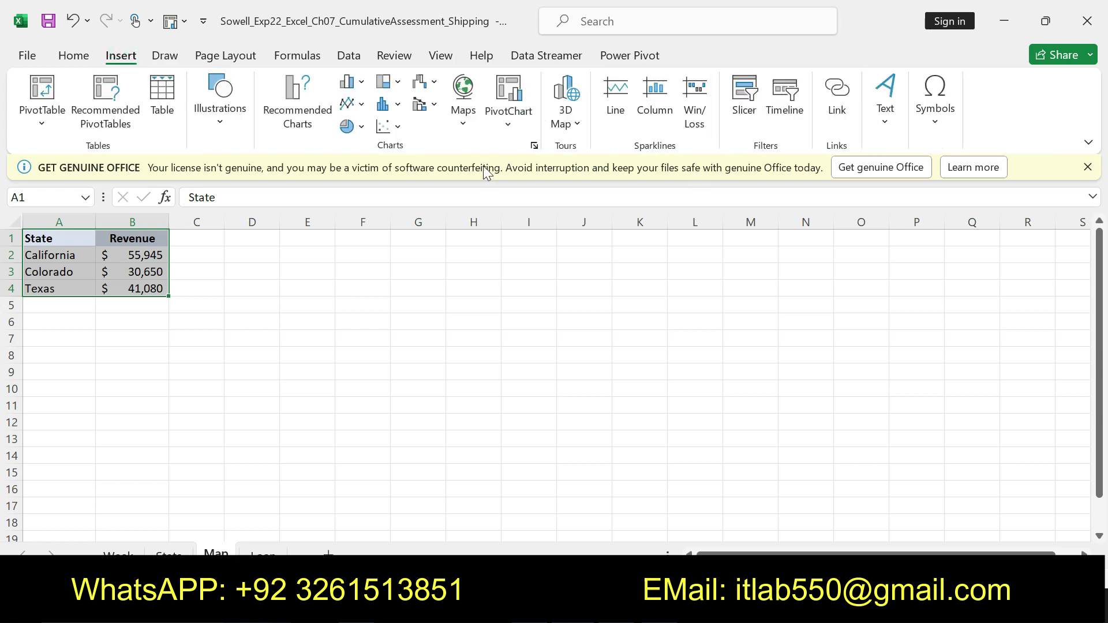
click(466, 124)
click(471, 187)
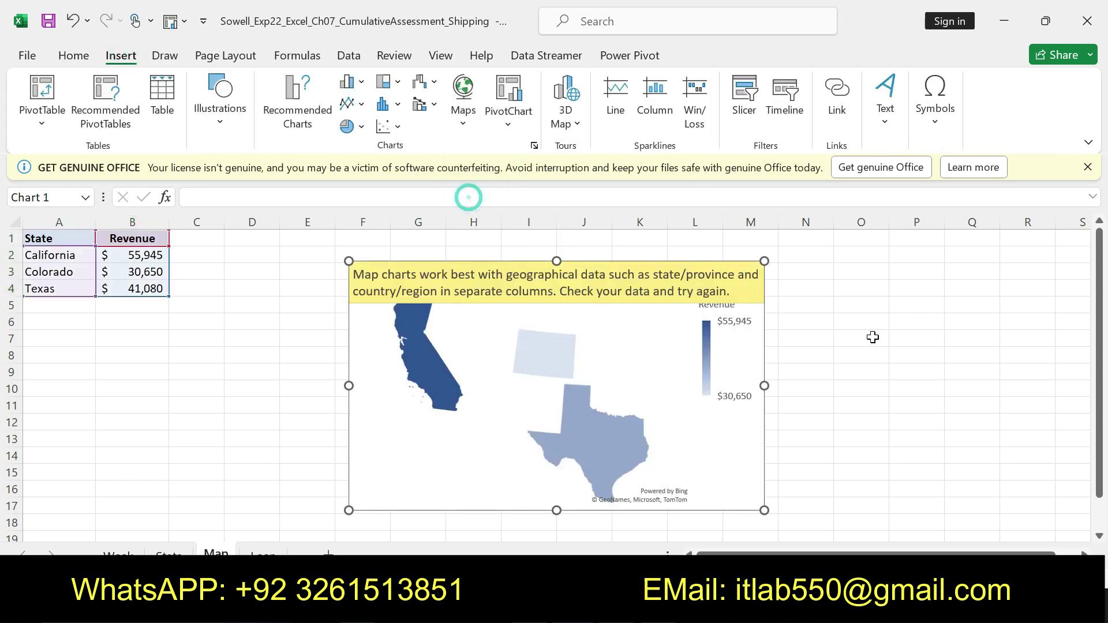
key(alt+Tab)
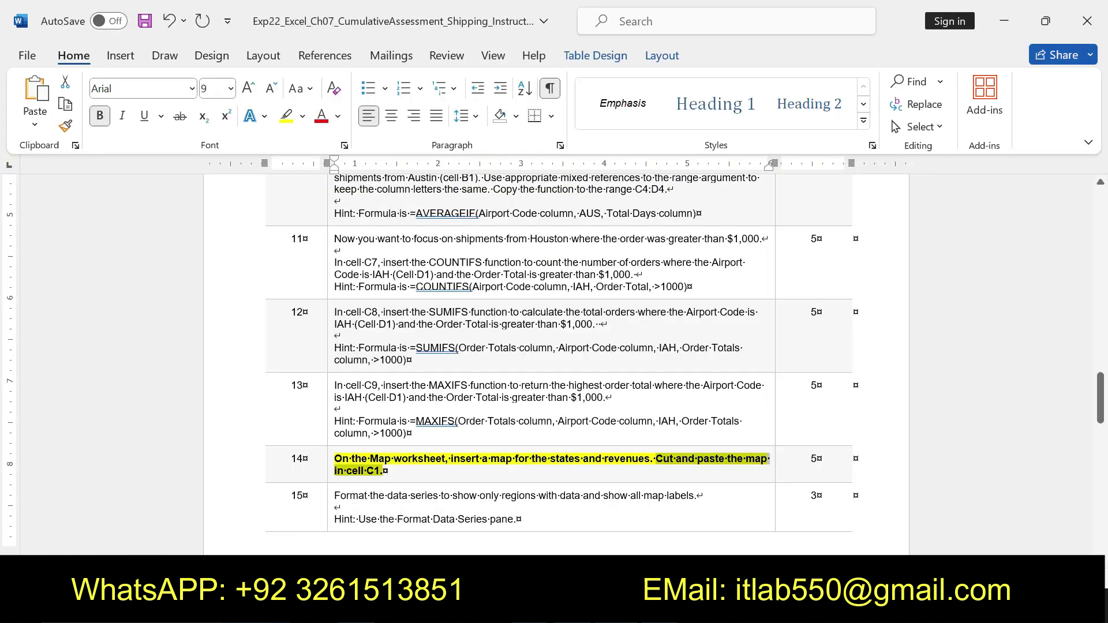
key(alt+Tab)
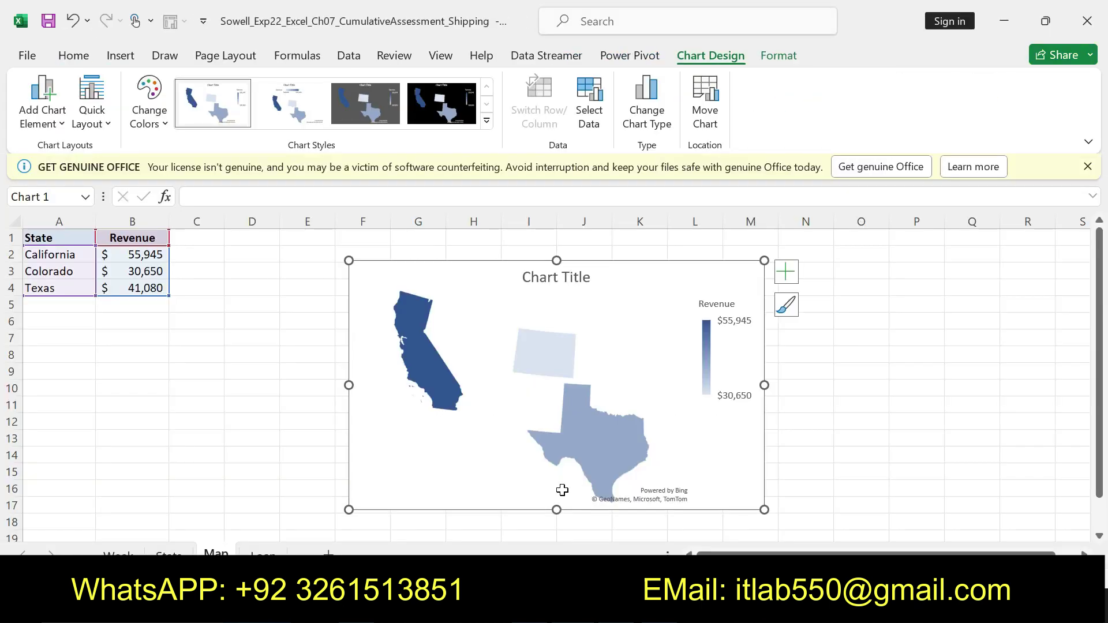
drag(441, 280, 264, 246)
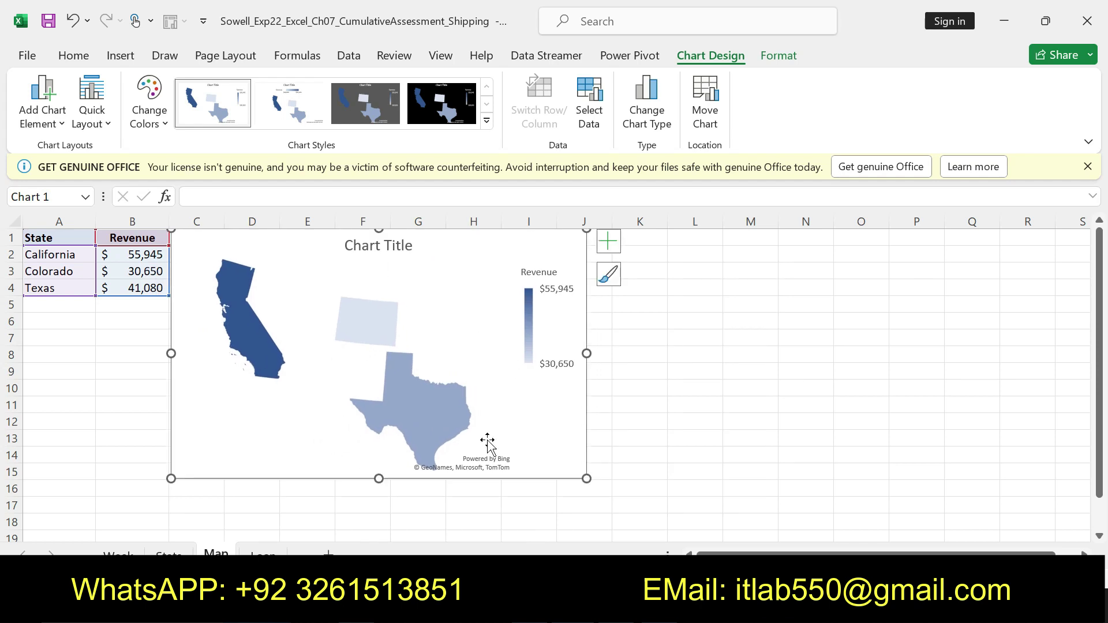
key(alt+Tab)
drag(656, 459, 383, 471)
key(ctrl+z)
key(ctrl+z)
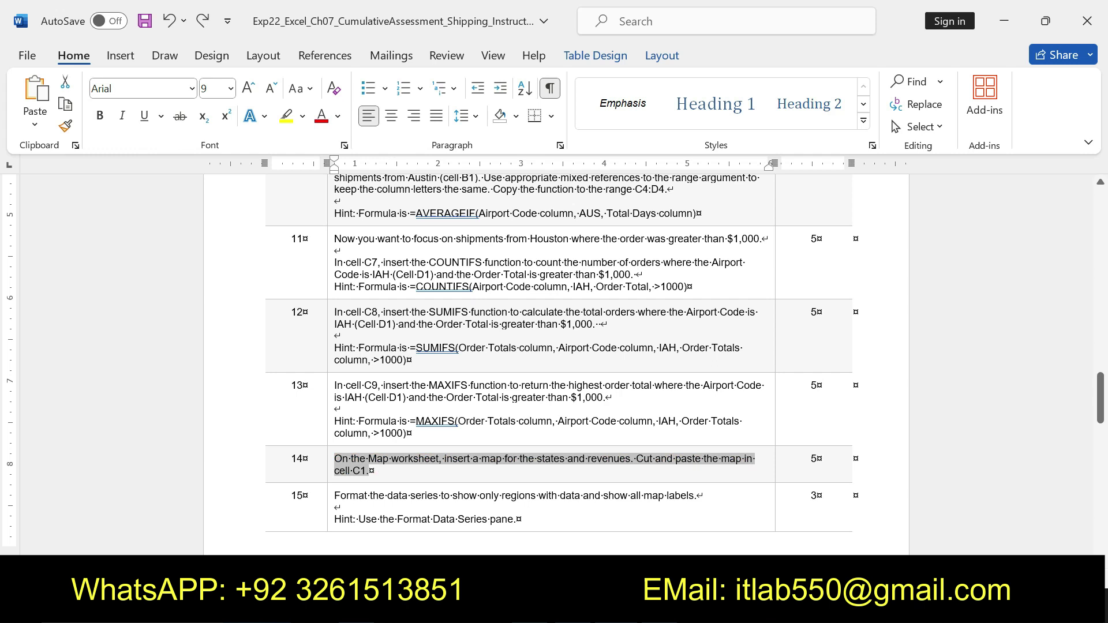
Make step 15's instruction about showing only regions with data and all labels bold and yellow-highlighted.
drag(334, 496, 530, 519)
click(535, 491)
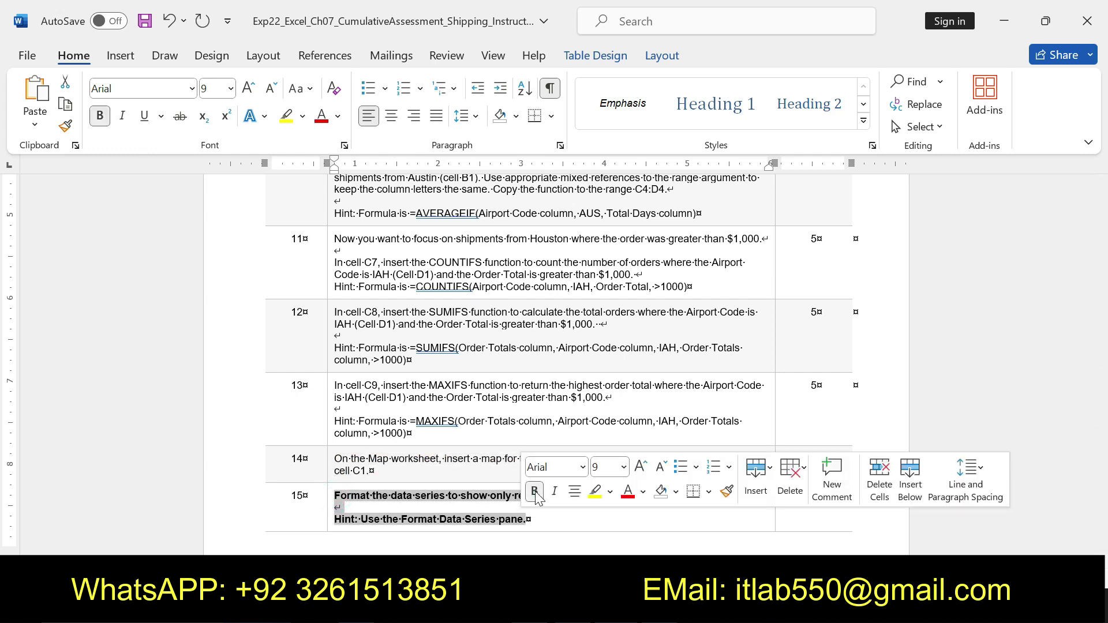
click(600, 500)
click(335, 496)
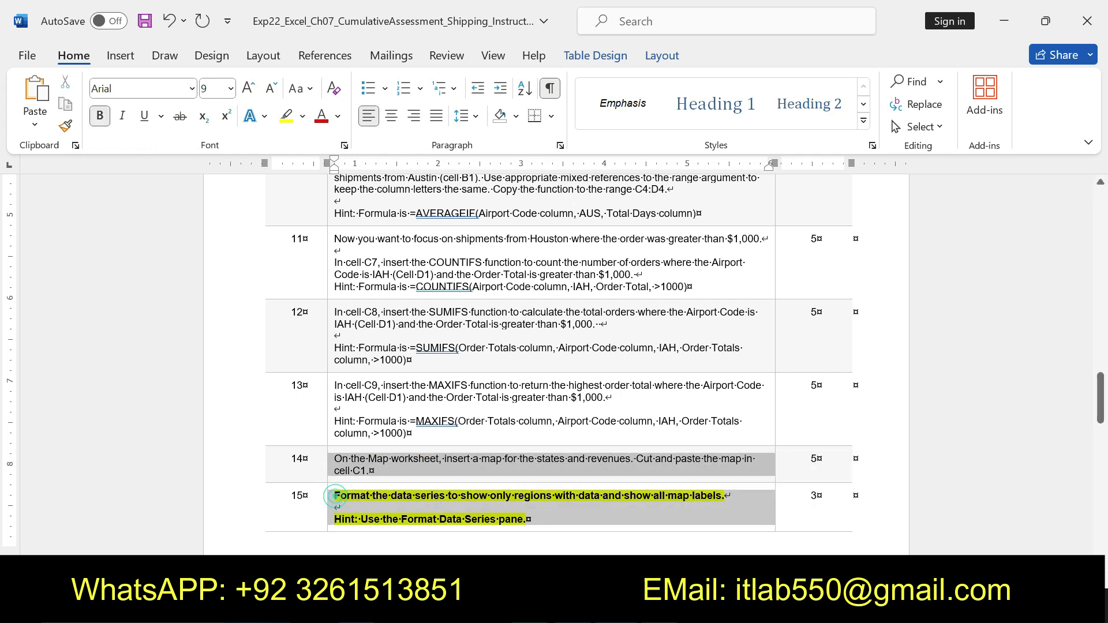
click(533, 497)
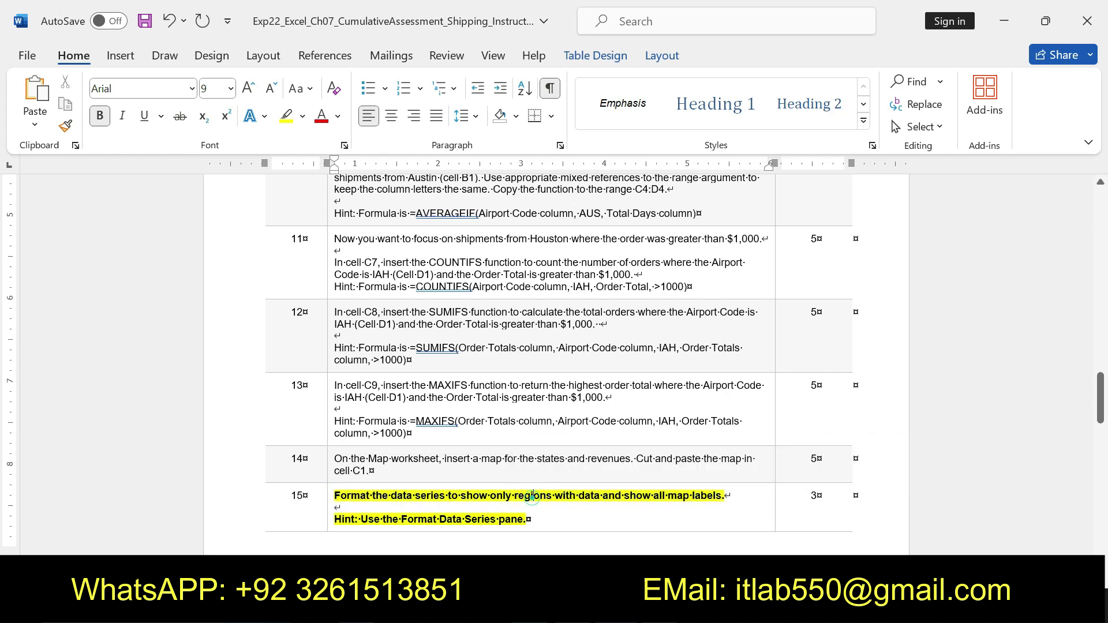
drag(461, 496, 667, 496)
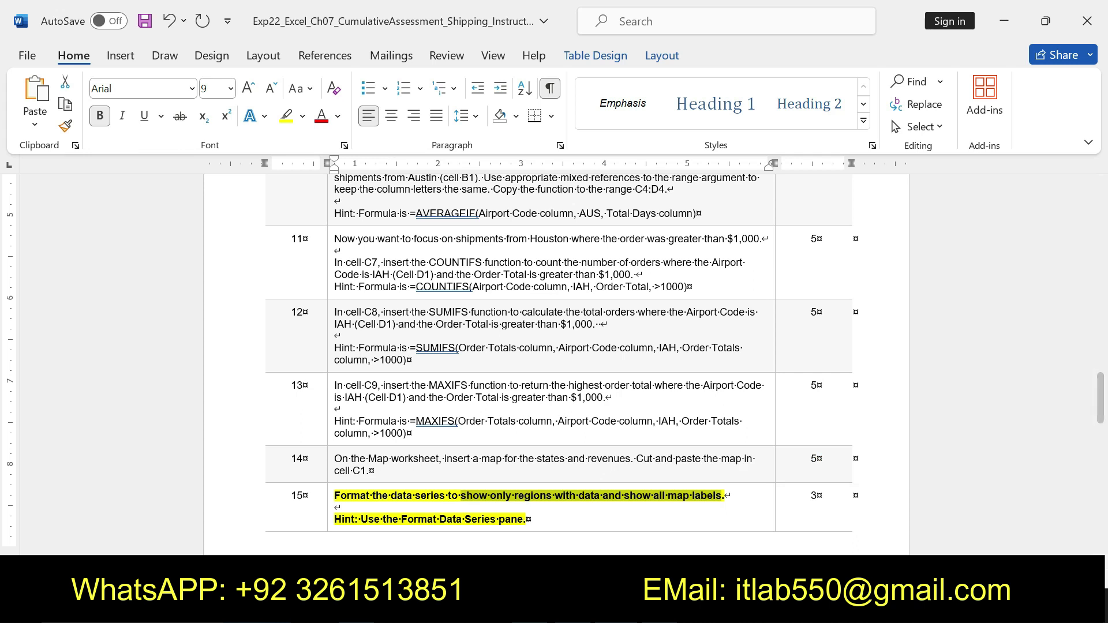
key(alt+Tab)
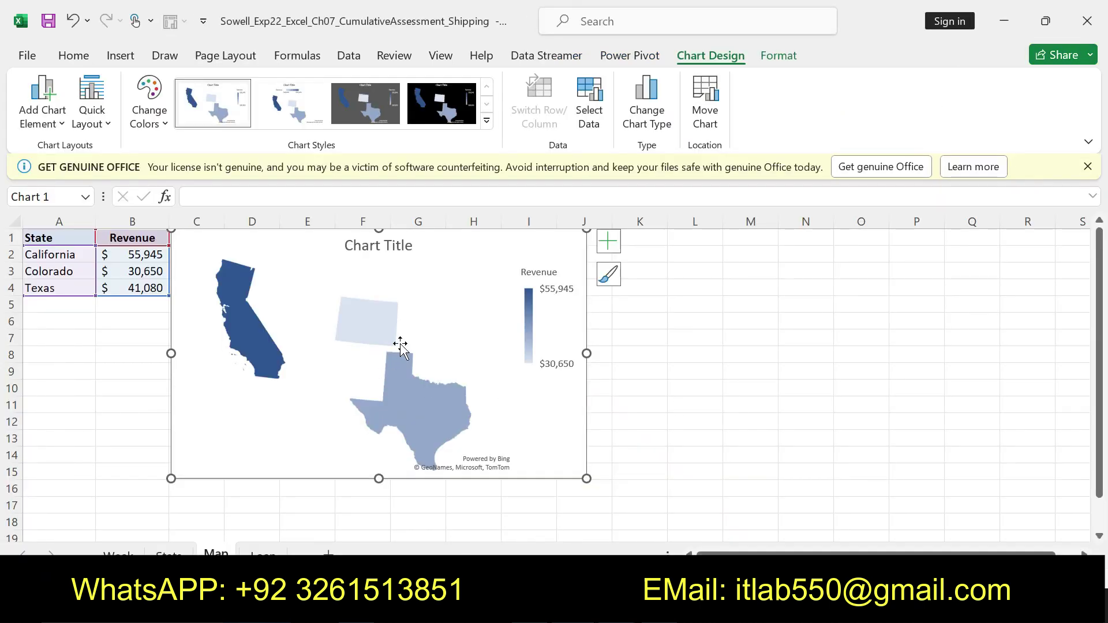
Set the map series' Map area to Only regions with data and Map labels to Show all.
right_click(400, 347)
click(454, 514)
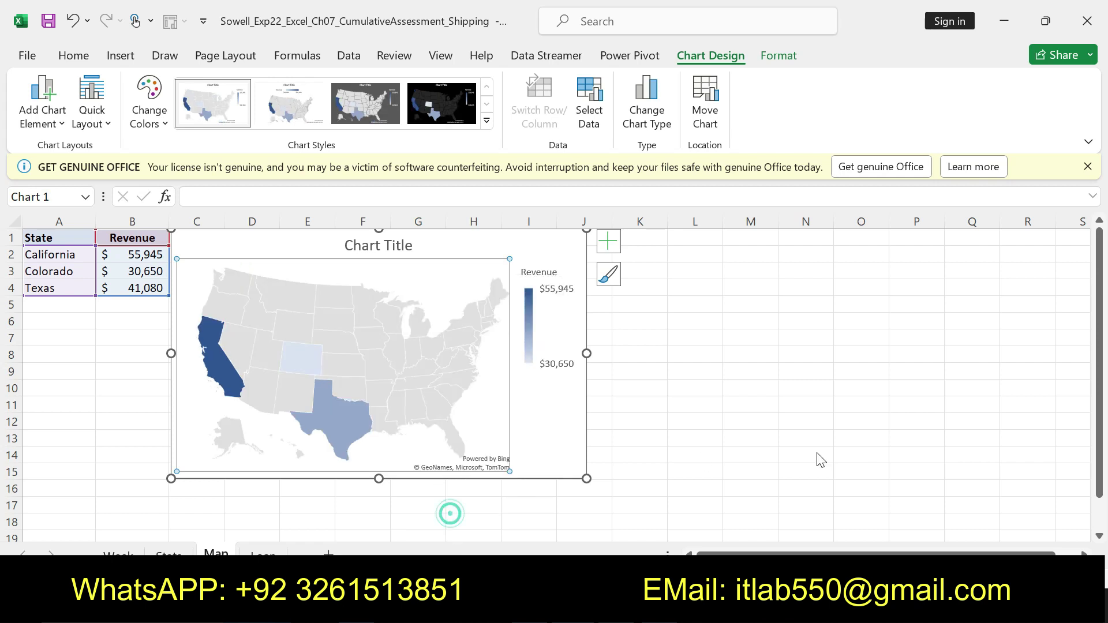
click(438, 341)
right_click(438, 341)
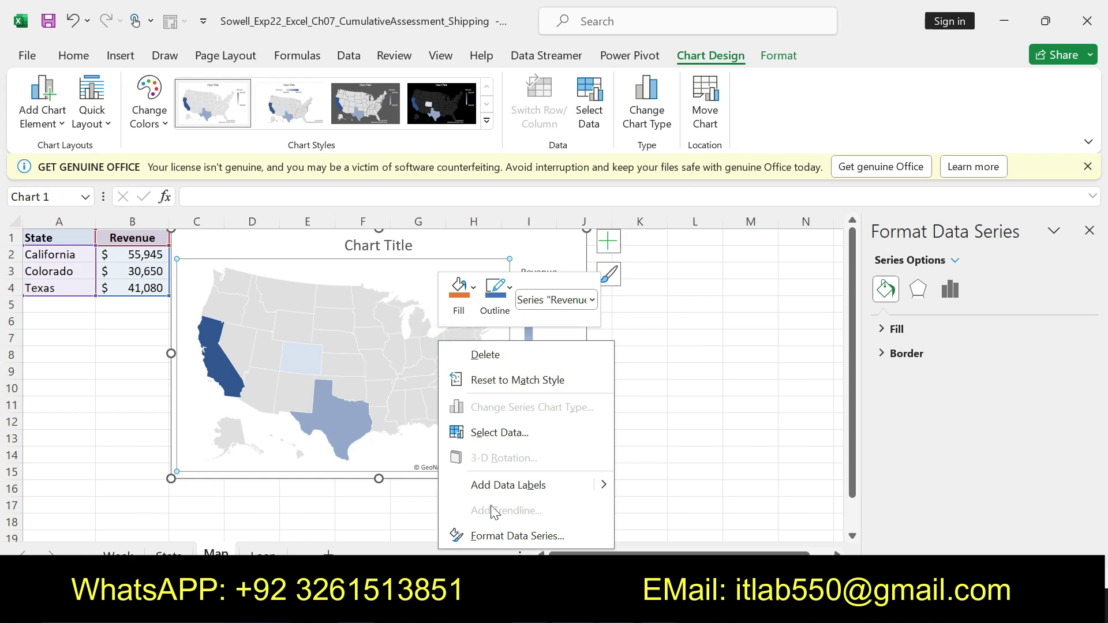
click(510, 537)
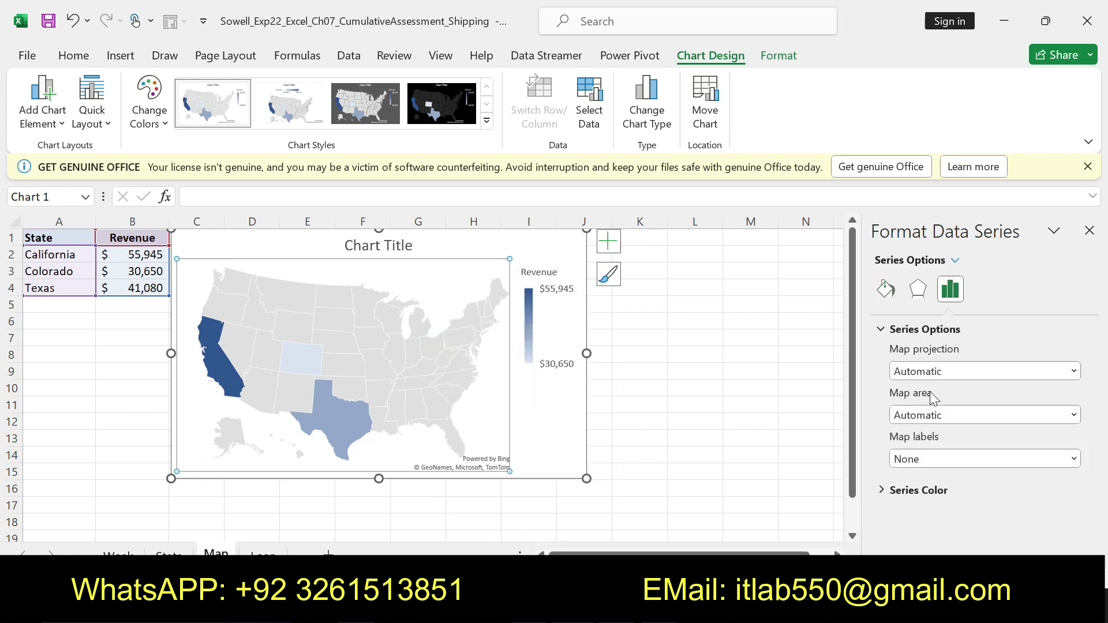
click(1075, 415)
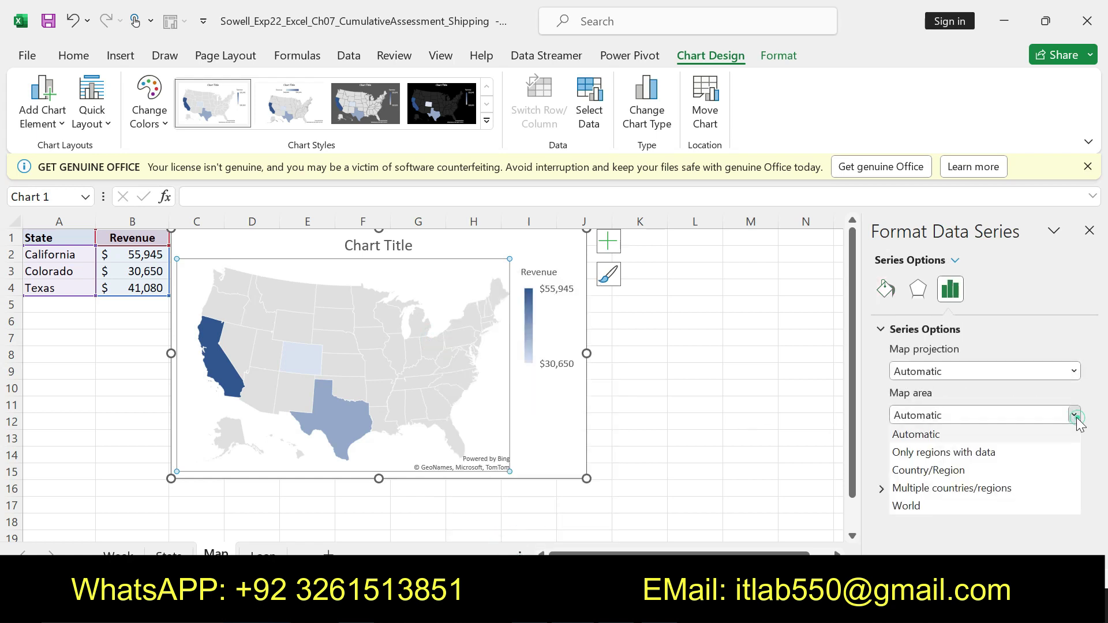
click(945, 453)
click(1075, 459)
click(923, 514)
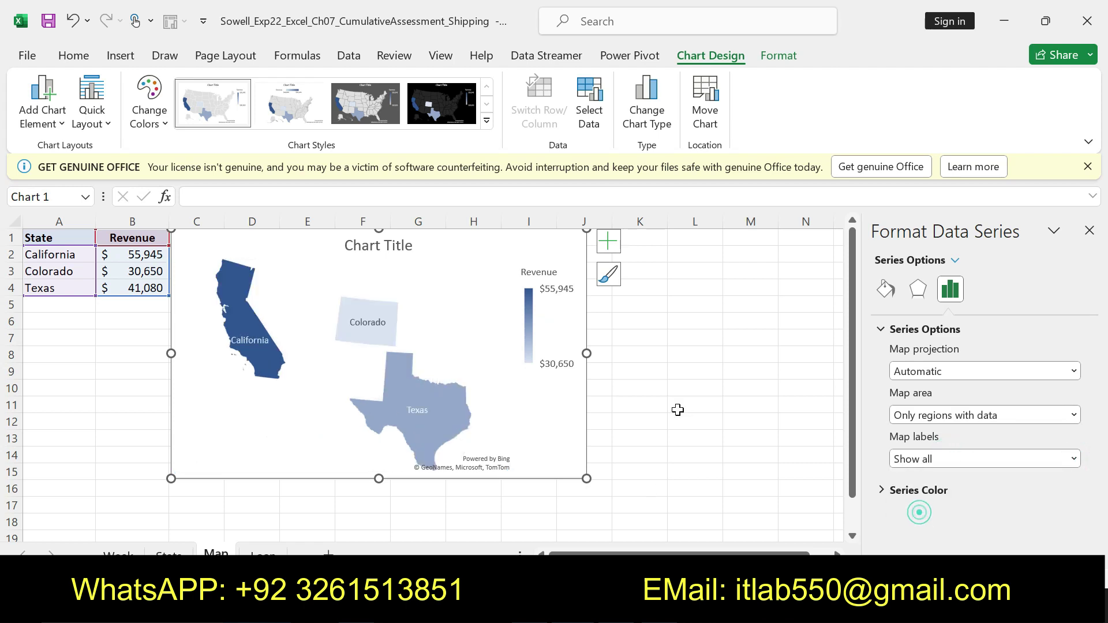
key(alt+Tab)
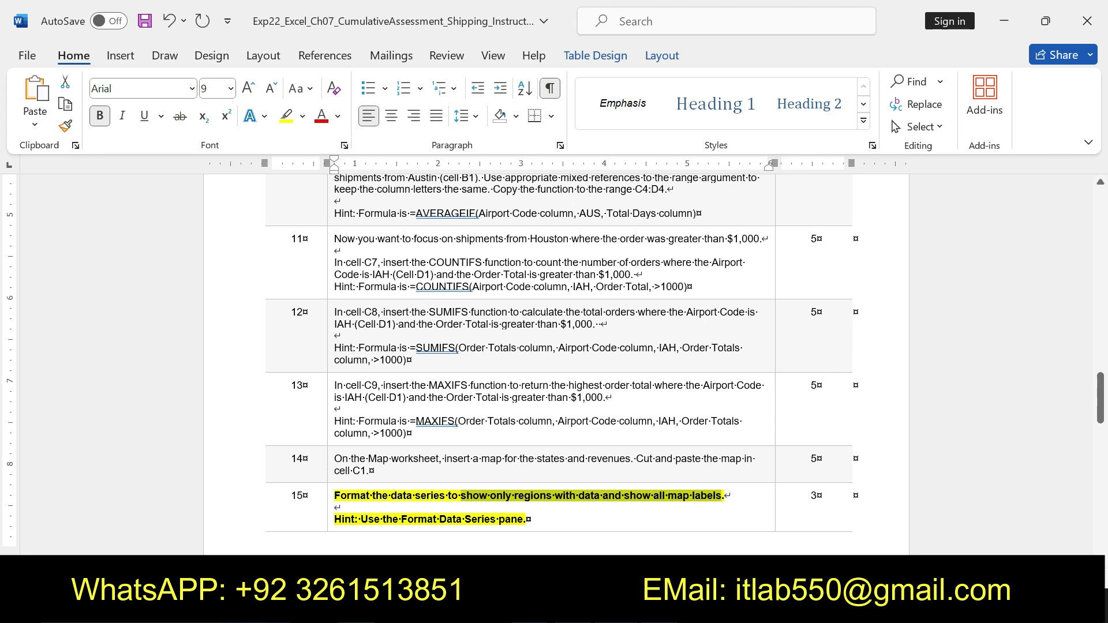
Remove step 15's highlight and make the step 16 sentence bold with yellow highlight.
key(ctrl+z)
key(ctrl+z)
drag(1101, 398, 1100, 442)
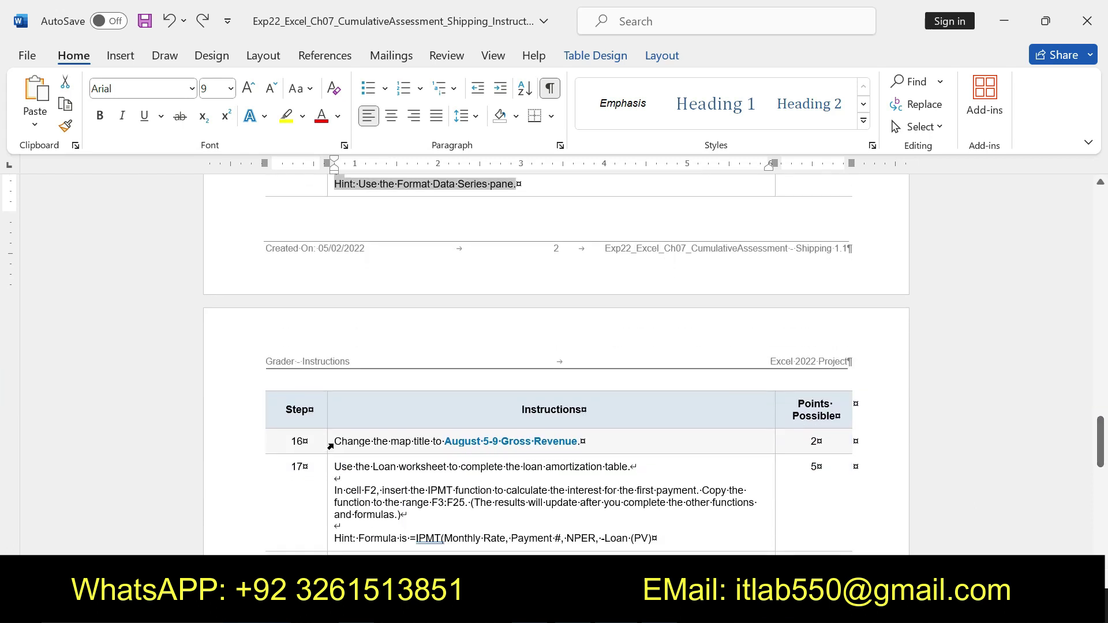
drag(333, 441, 581, 441)
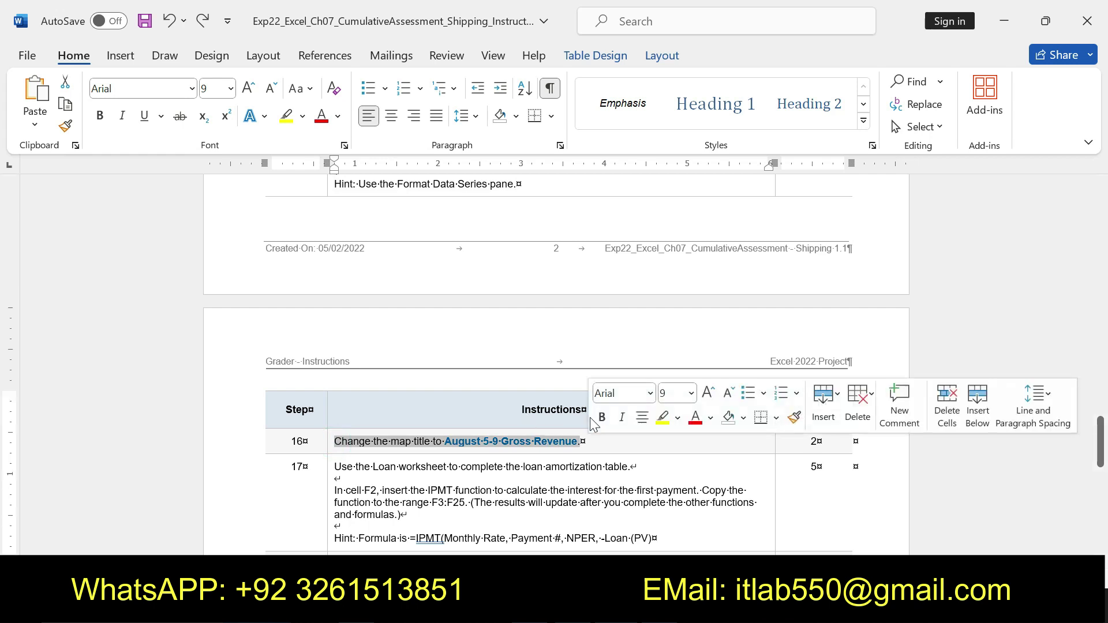
click(602, 418)
click(663, 418)
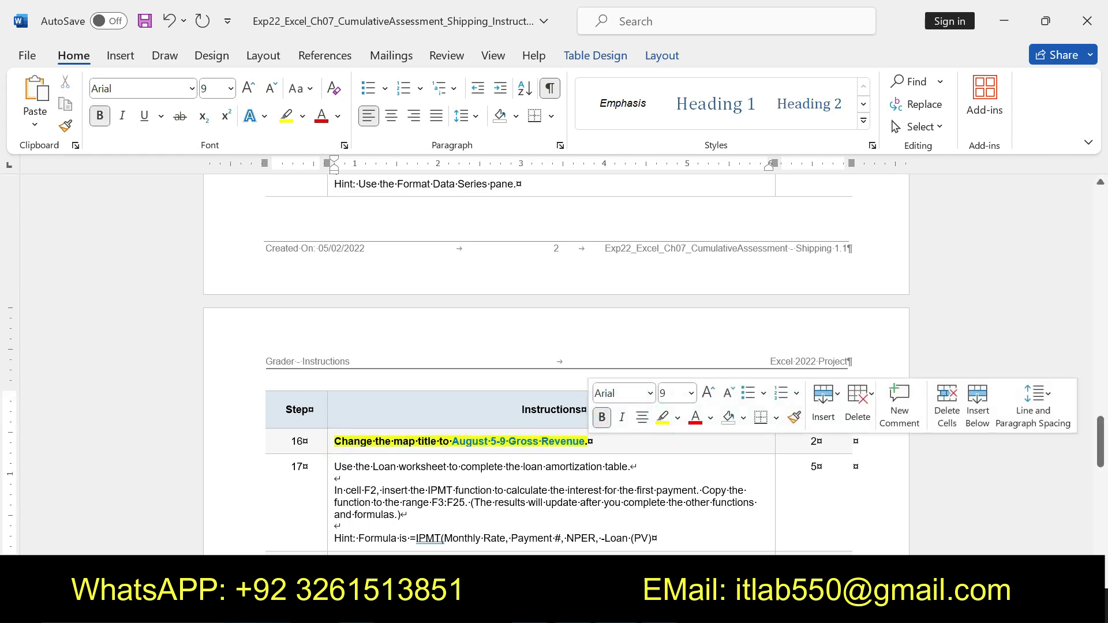
Copy the title text 'August 5-9 Gross Revenue' from step 16.
drag(334, 441, 586, 442)
click(449, 441)
drag(452, 442, 585, 442)
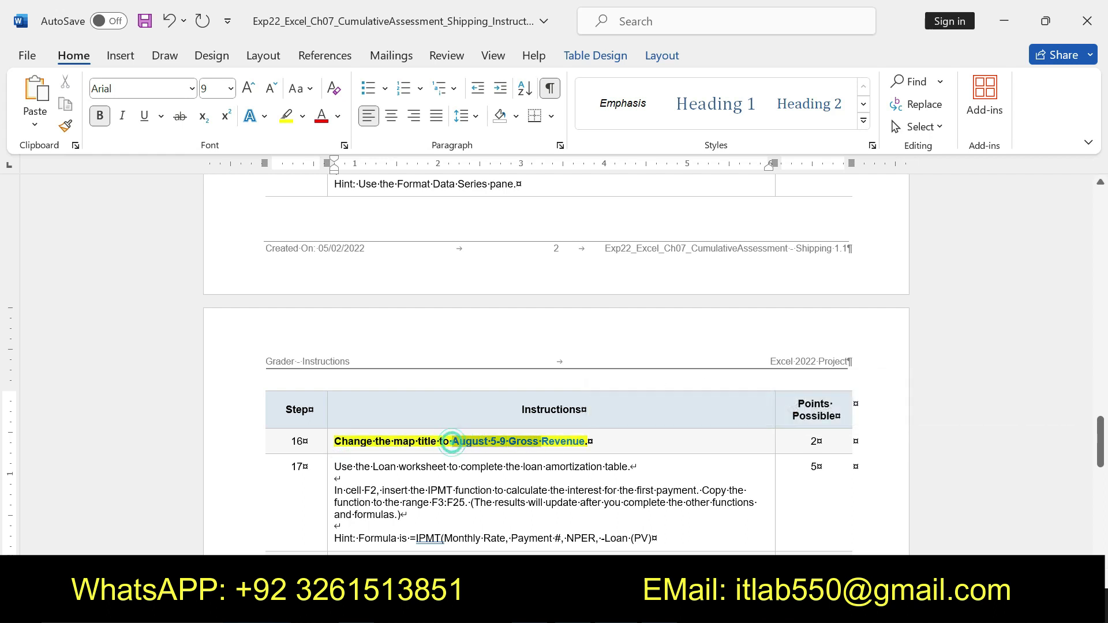
key(ctrl+c)
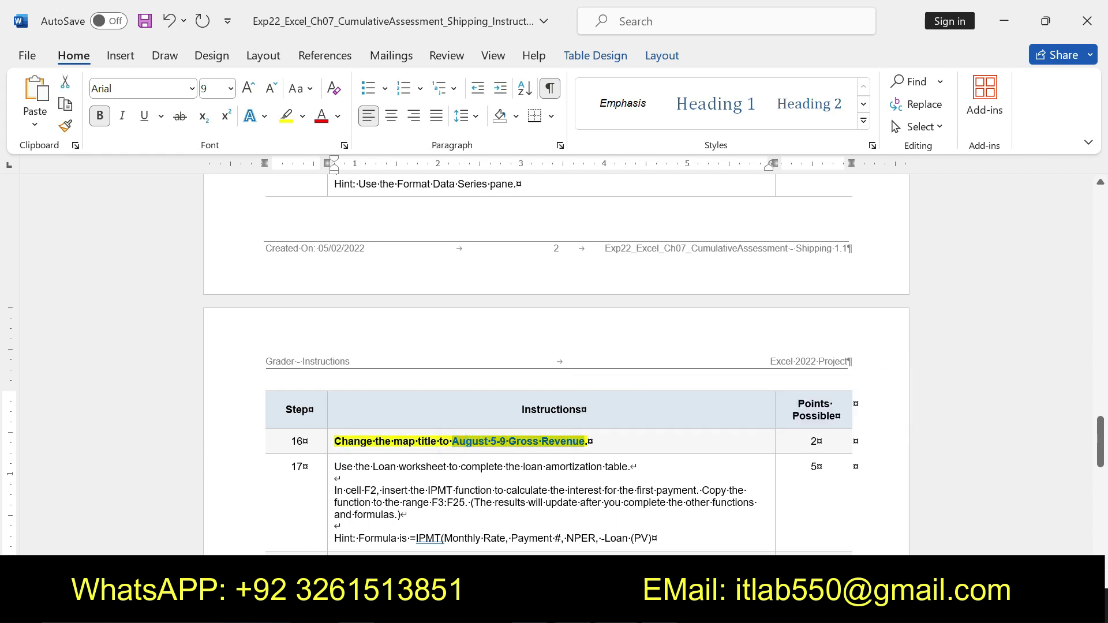
key(alt+Tab)
Replace the map's Chart Title placeholder with the pasted 'August 5-9 Gross Revenue'.
click(388, 248)
triple_click(388, 249)
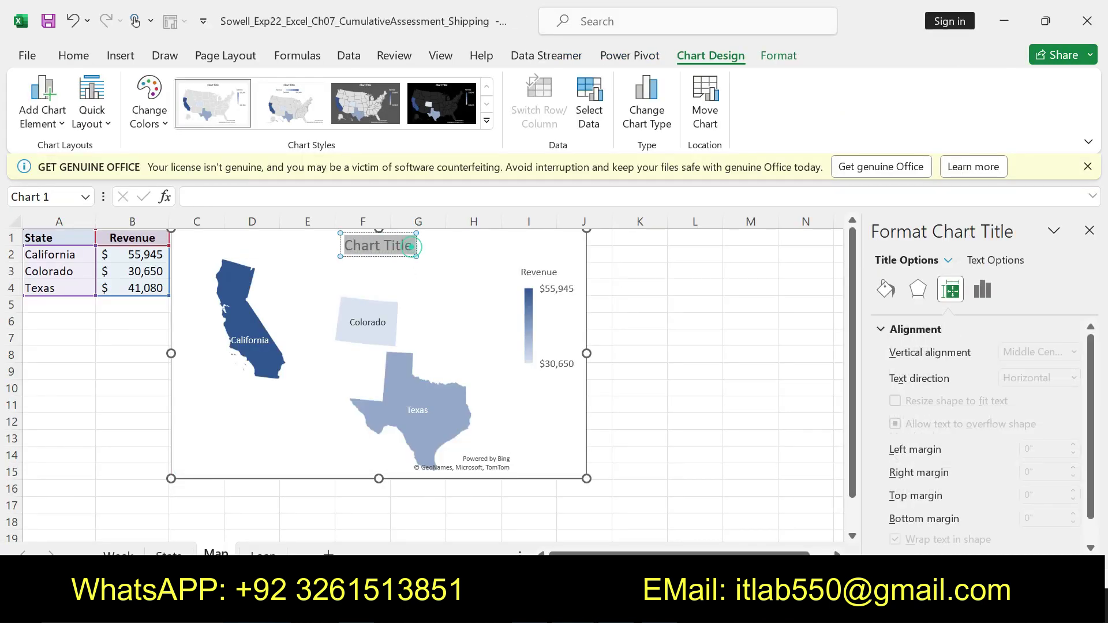
key(ctrl+v)
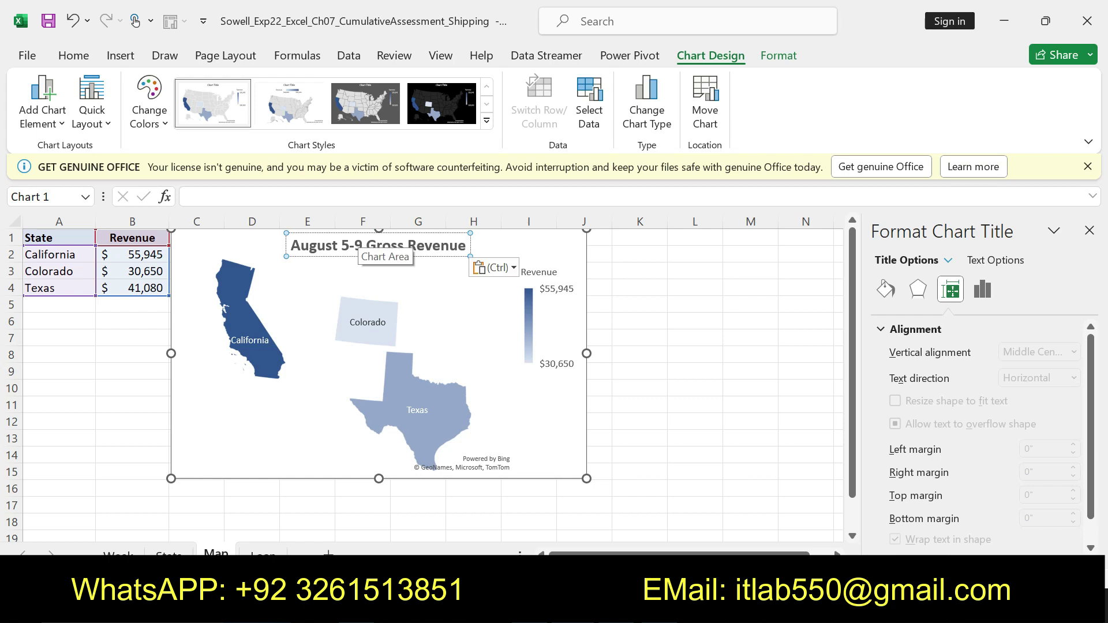
Undo step 16's formatting and make step 17's text bold with yellow highlight.
key(alt+Tab)
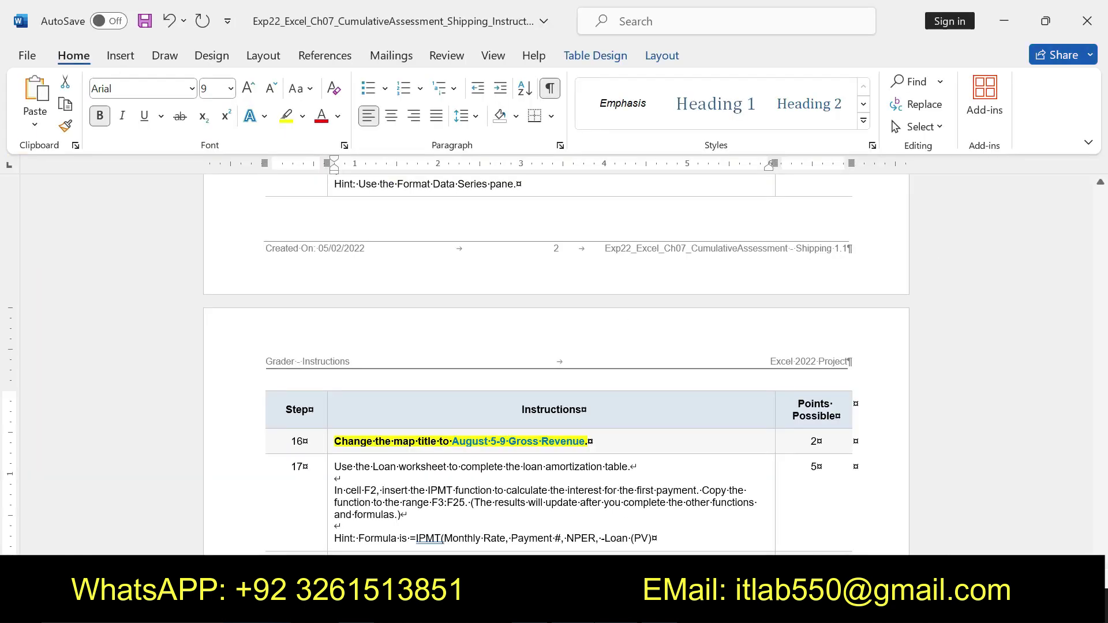
key(ctrl+z)
key(ctrl+z)
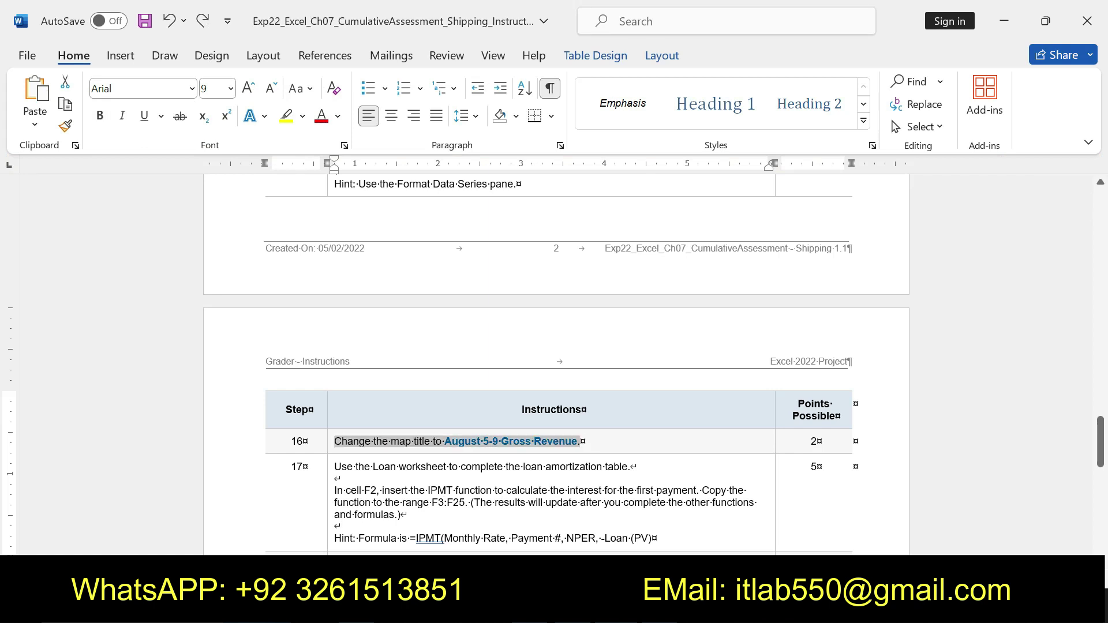
drag(334, 467, 657, 538)
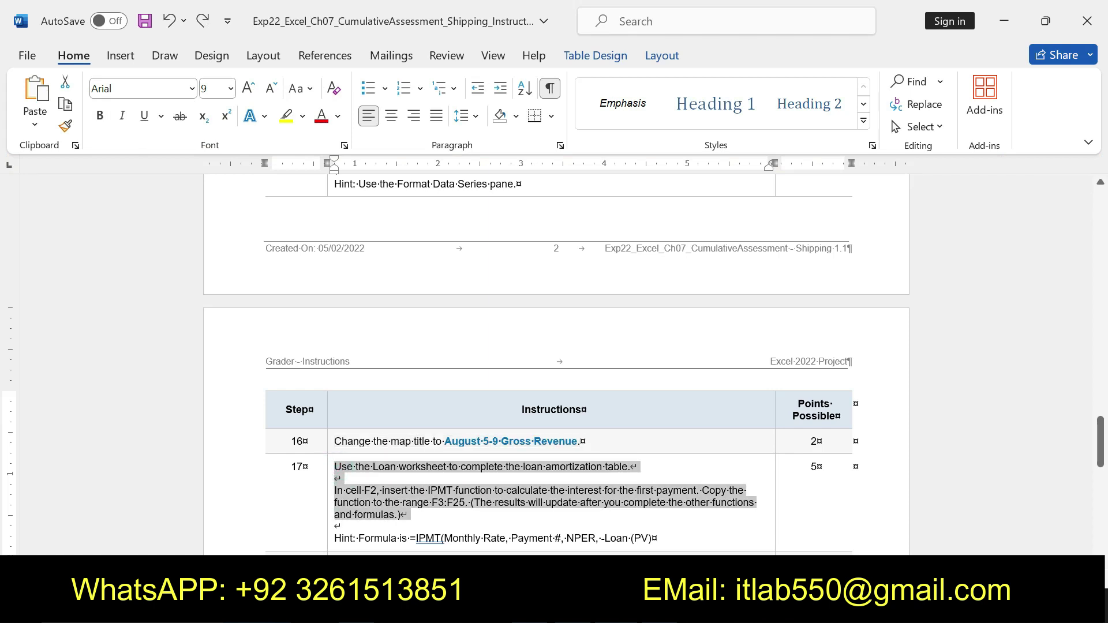
click(630, 513)
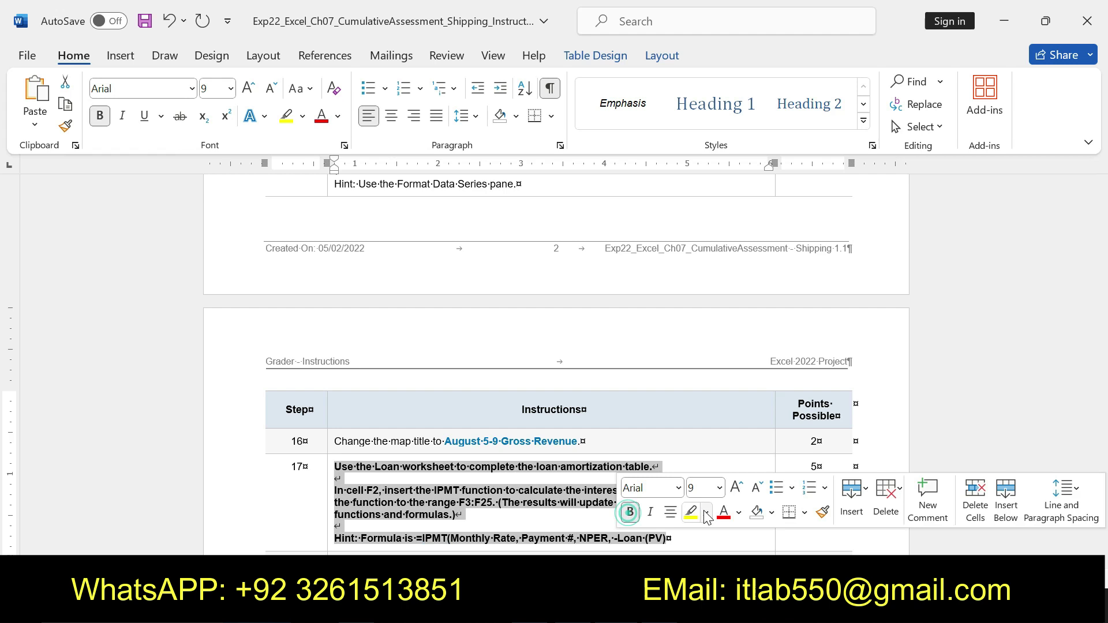
click(691, 512)
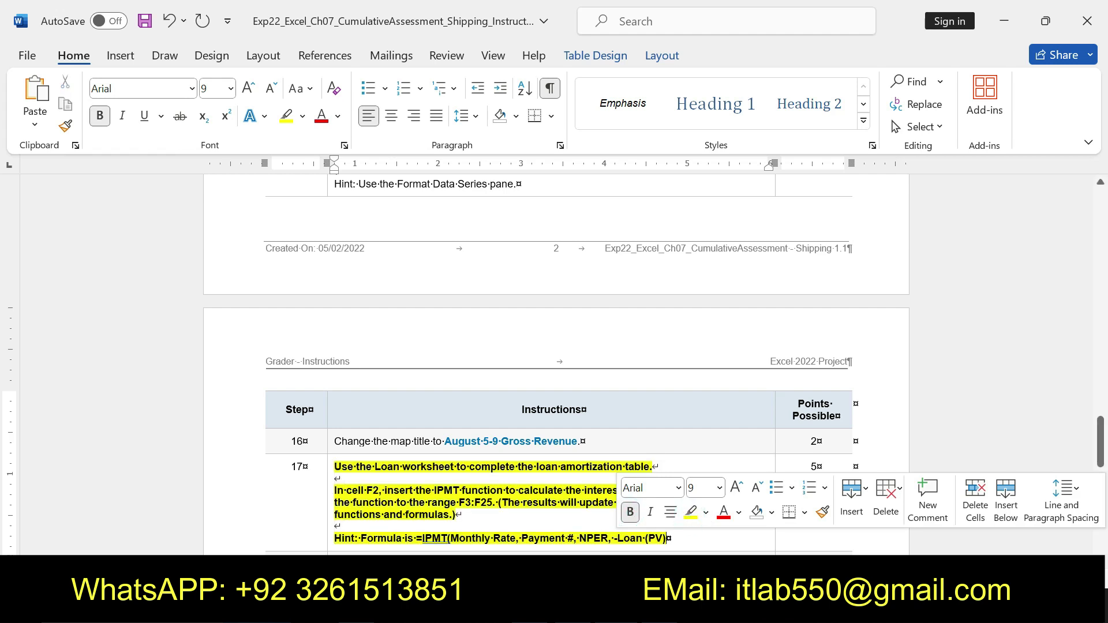
Reselect step 17's text from 'In cell F2' to its end, then scroll up the document.
drag(335, 491, 435, 491)
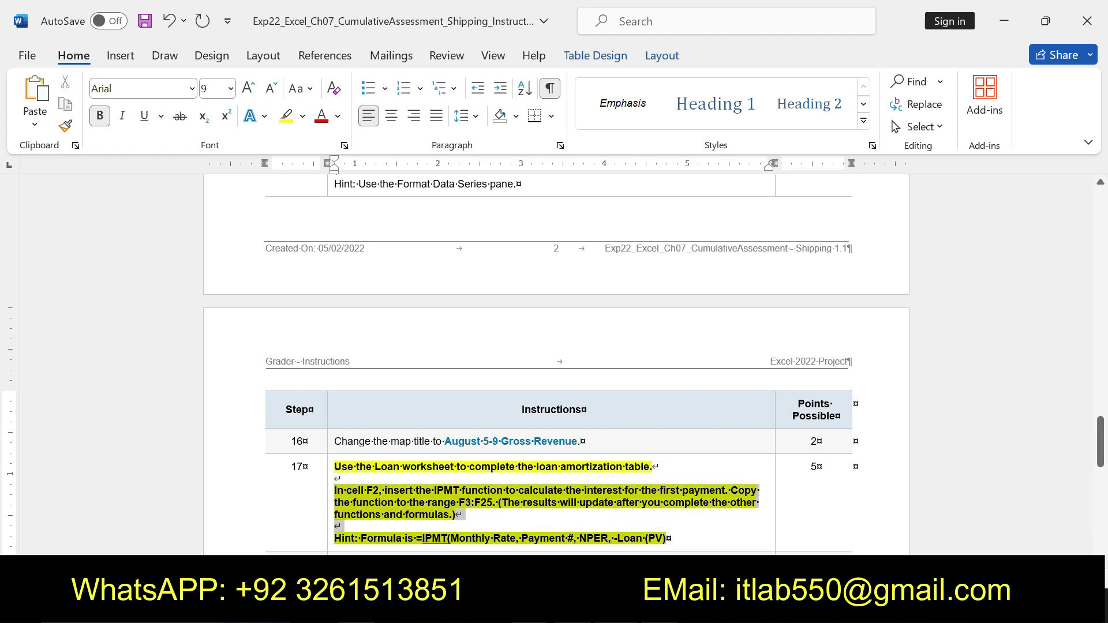
drag(336, 489, 671, 538)
drag(1100, 441, 1100, 463)
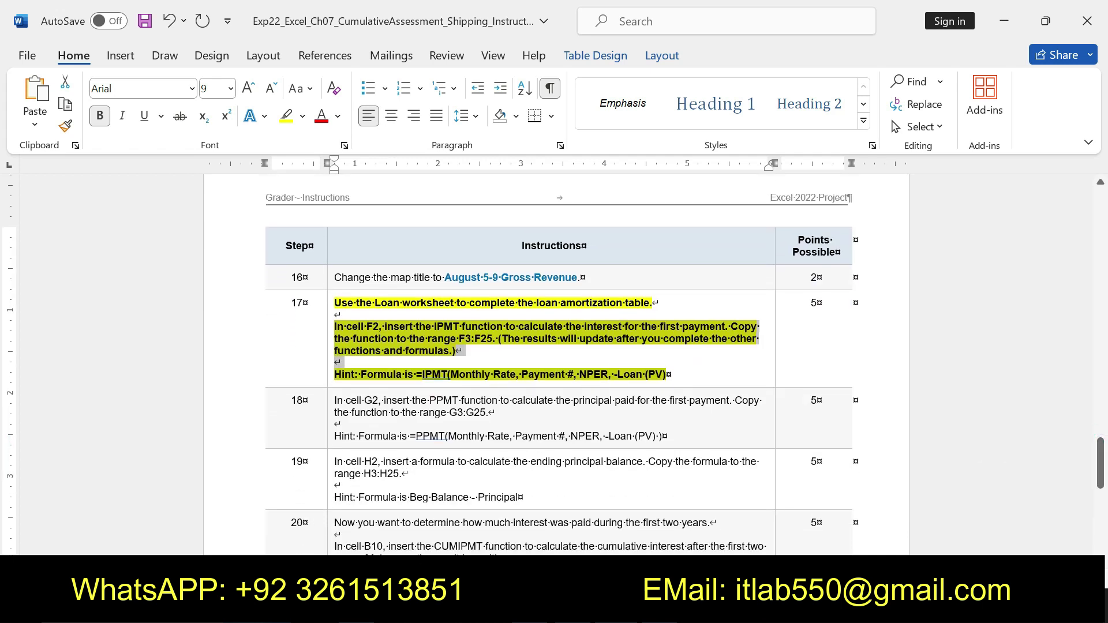
mouse_move(1101, 464)
mouse_down()
mouse_move(1104, 499)
mouse_move(1104, 444)
mouse_up()
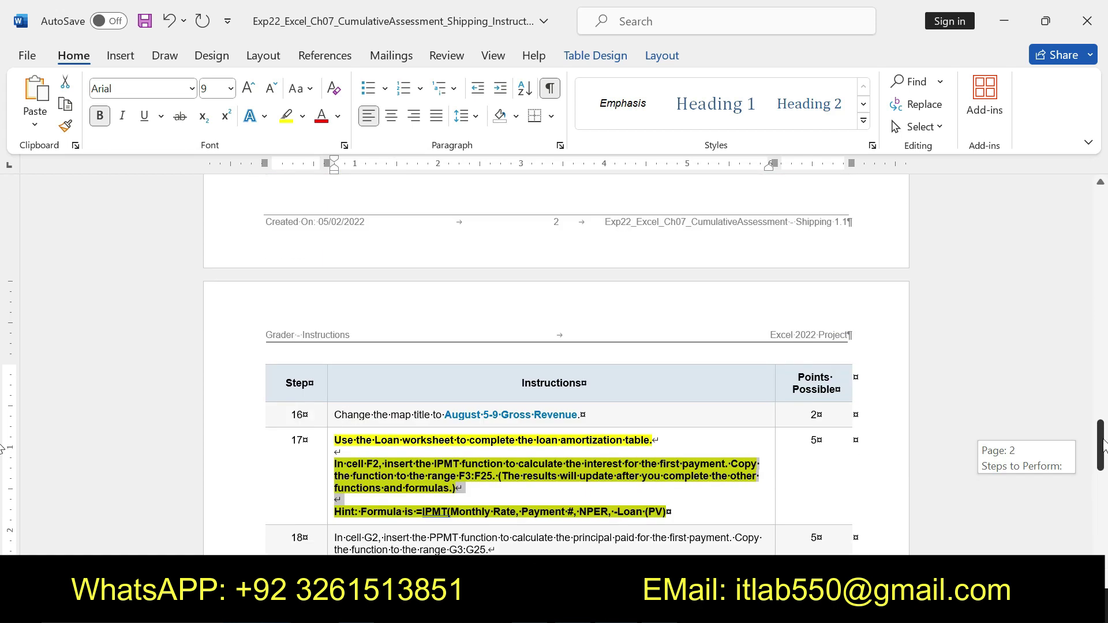
drag(1104, 445, 1104, 213)
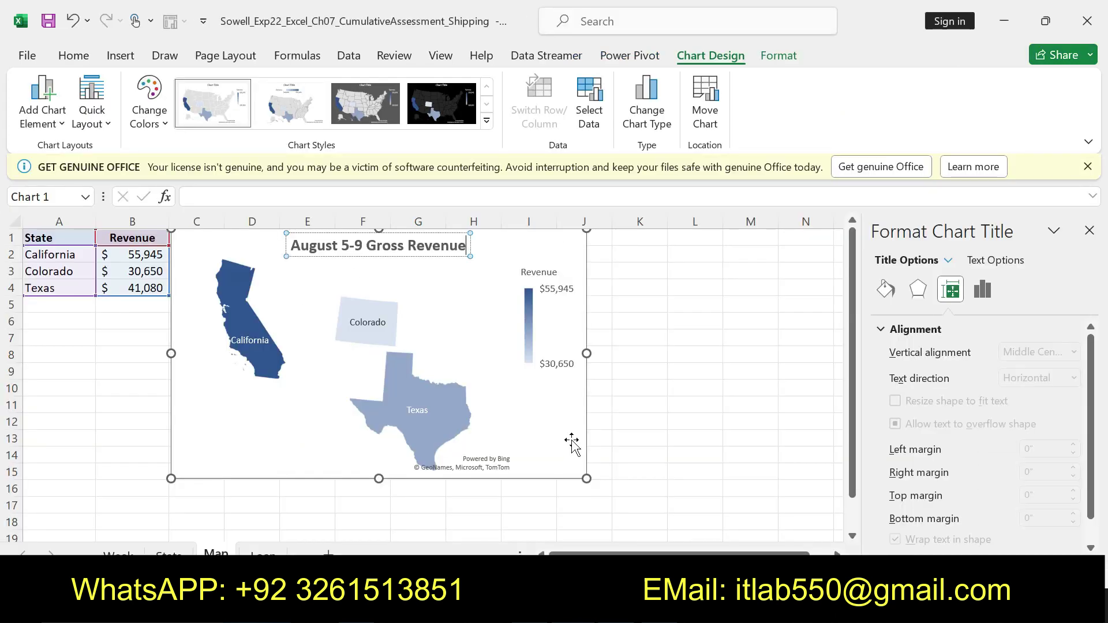
Deselect the map chart, revisit the Map sheet via Stats, and close the Format Shape pane.
click(706, 385)
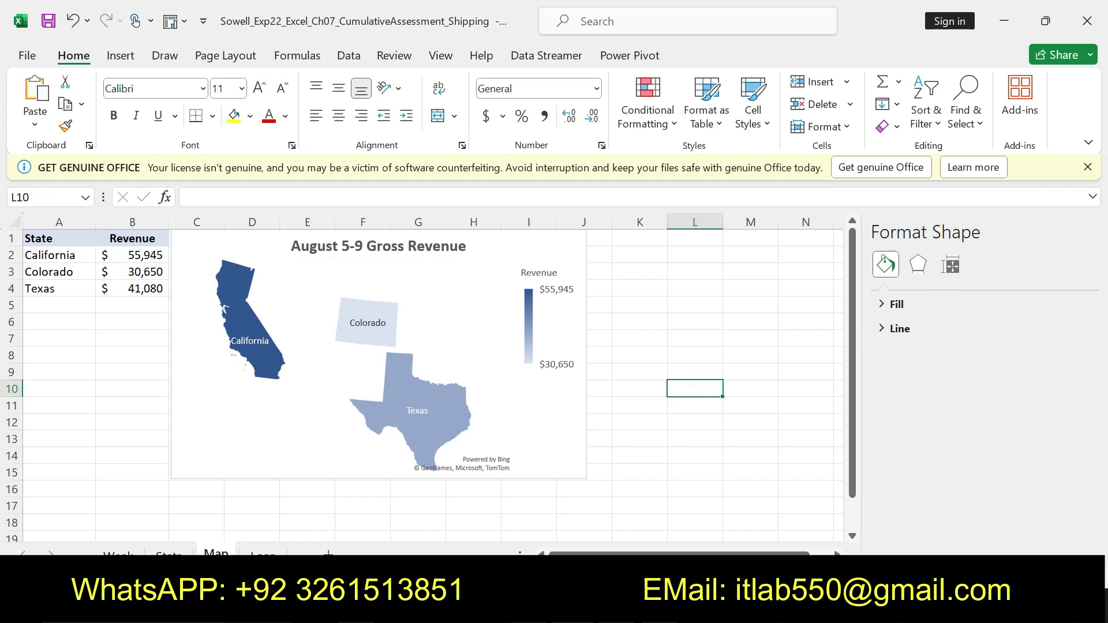
click(169, 552)
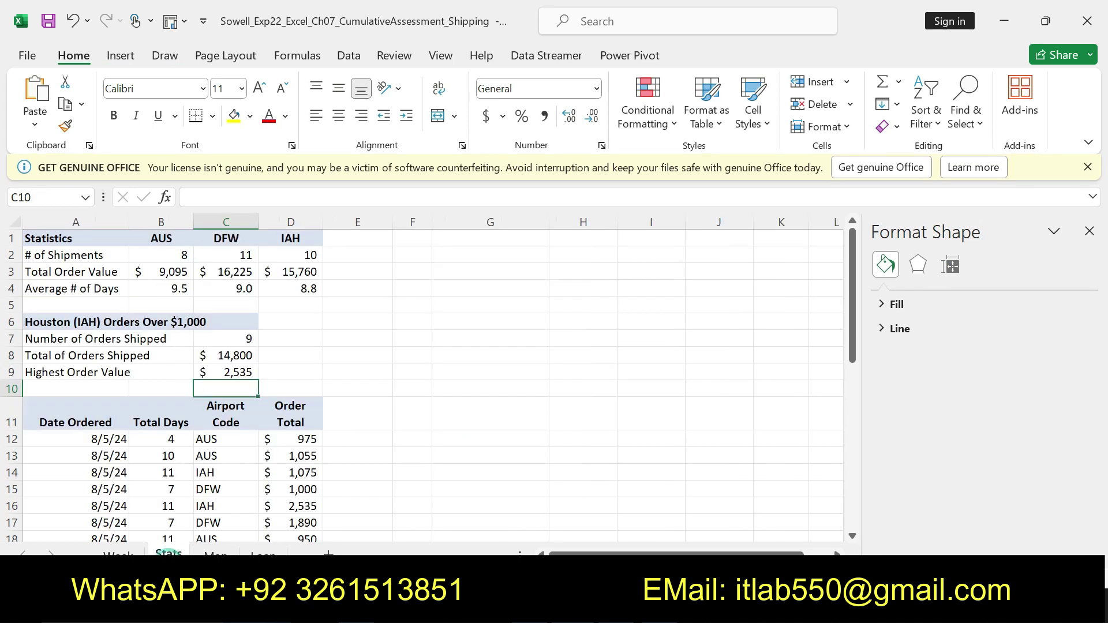
click(217, 553)
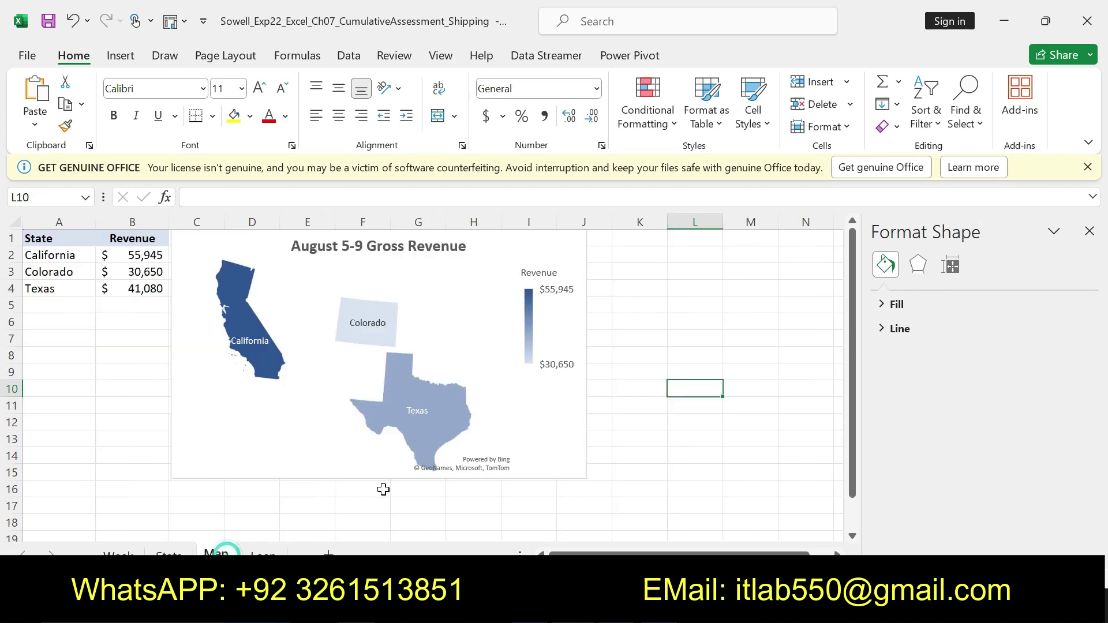
click(1088, 231)
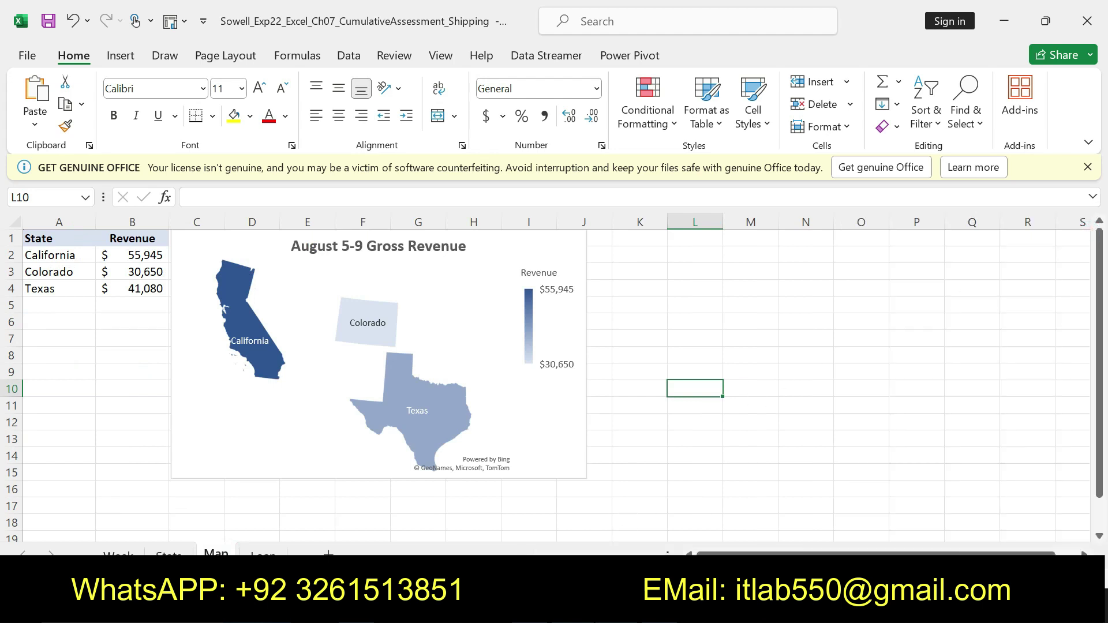
key(alt+Tab)
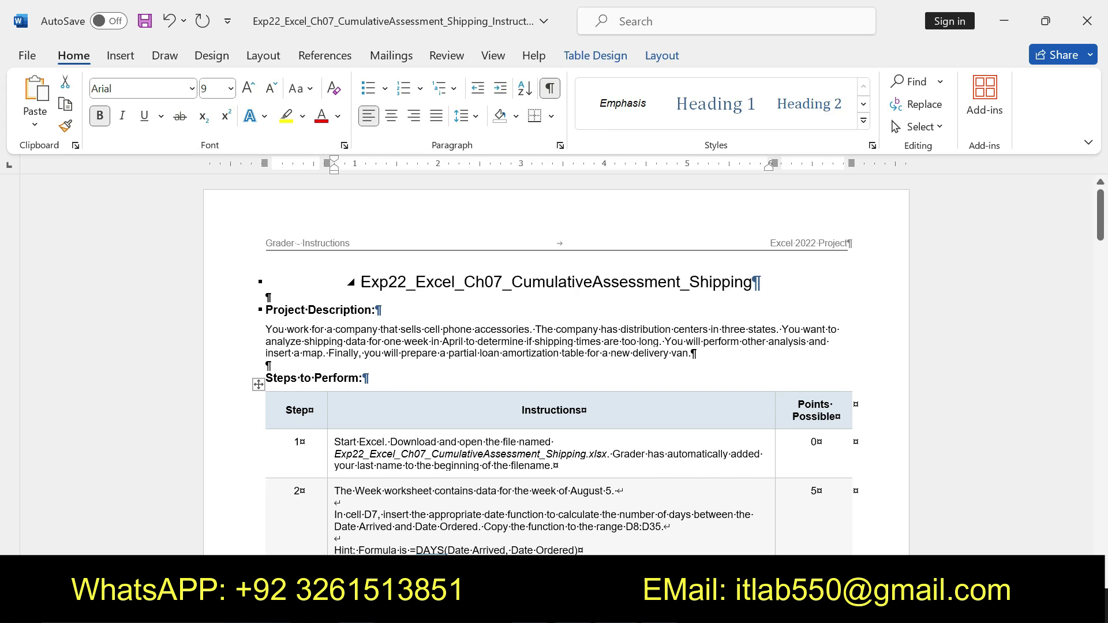
Try 22 pt on step 17, then undo the size change and its bold highlight.
click(231, 88)
click(217, 303)
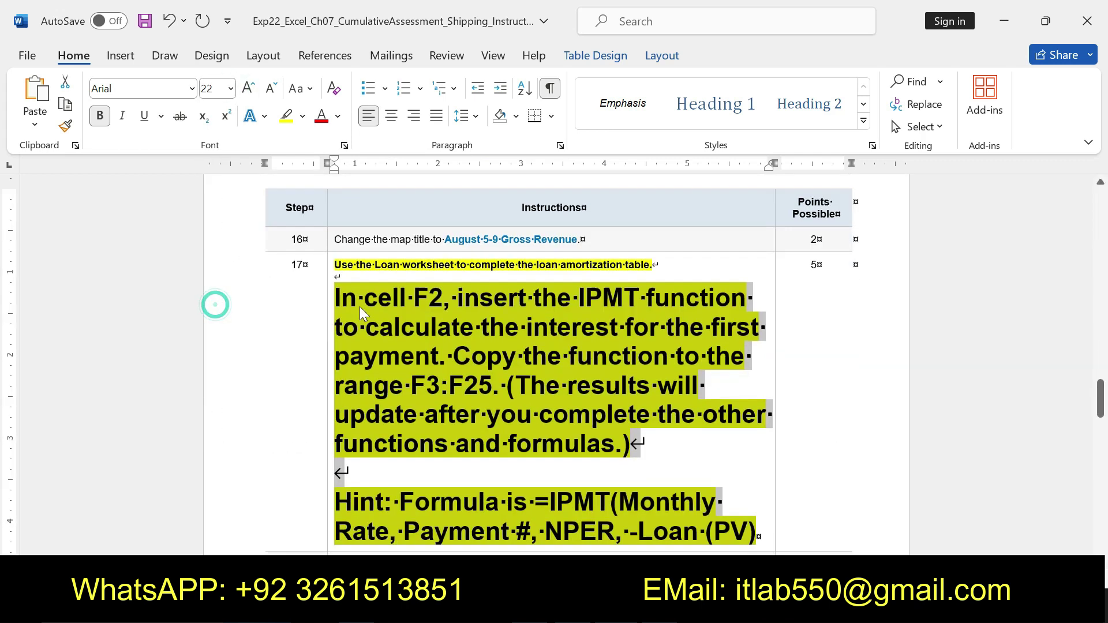
key(ctrl+z)
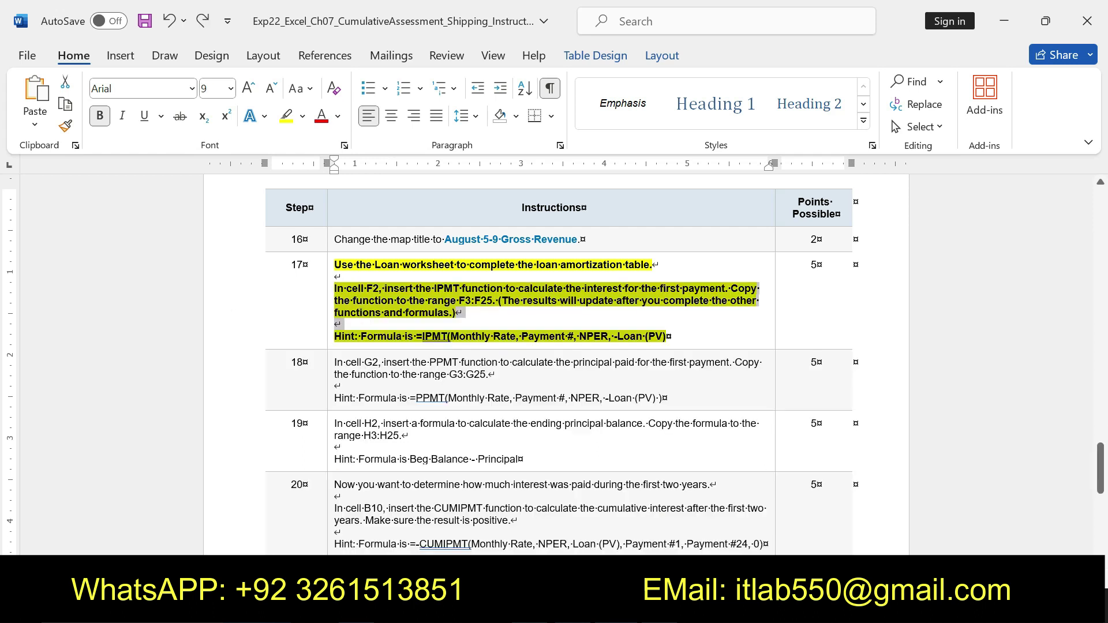
key(ctrl+z)
key(ctrl+z)
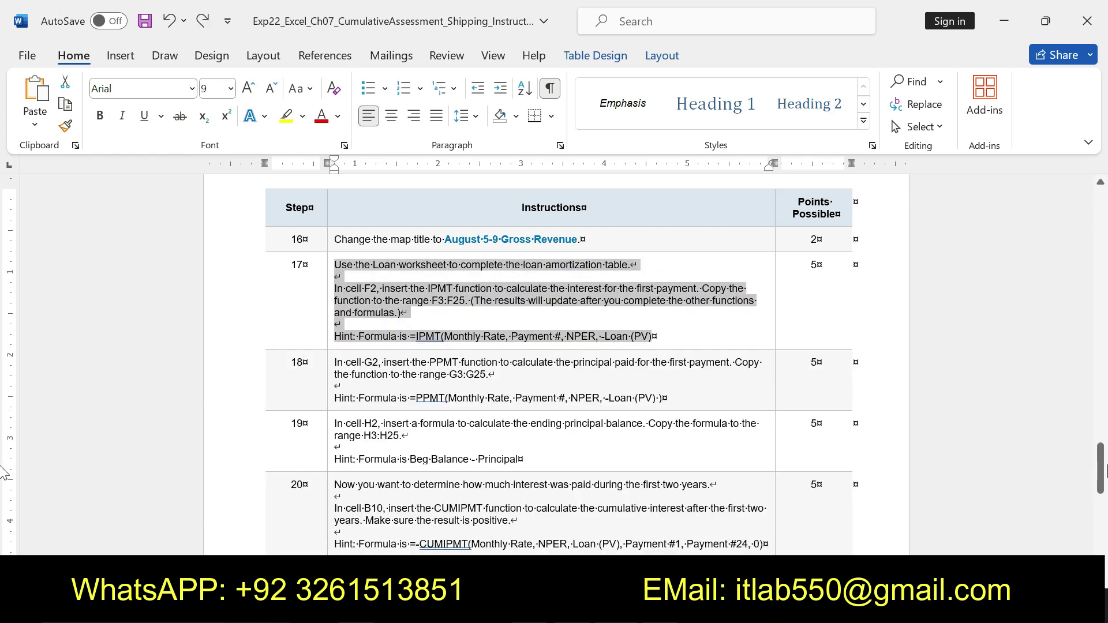
drag(1101, 462, 1085, 230)
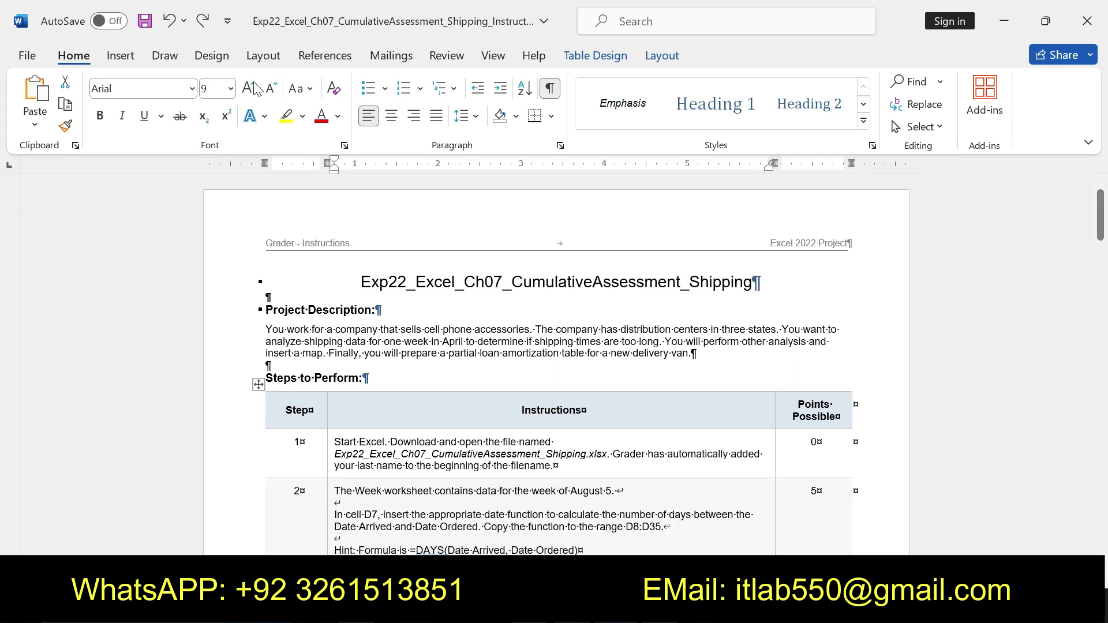
Add a 24 pt yellow-highlighted banner 'WE ARE DWEALING WHOLE CLASSES WITH 100% GRADES WITH 100% GUARANTEEE' under the title.
key(ctrl+Home)
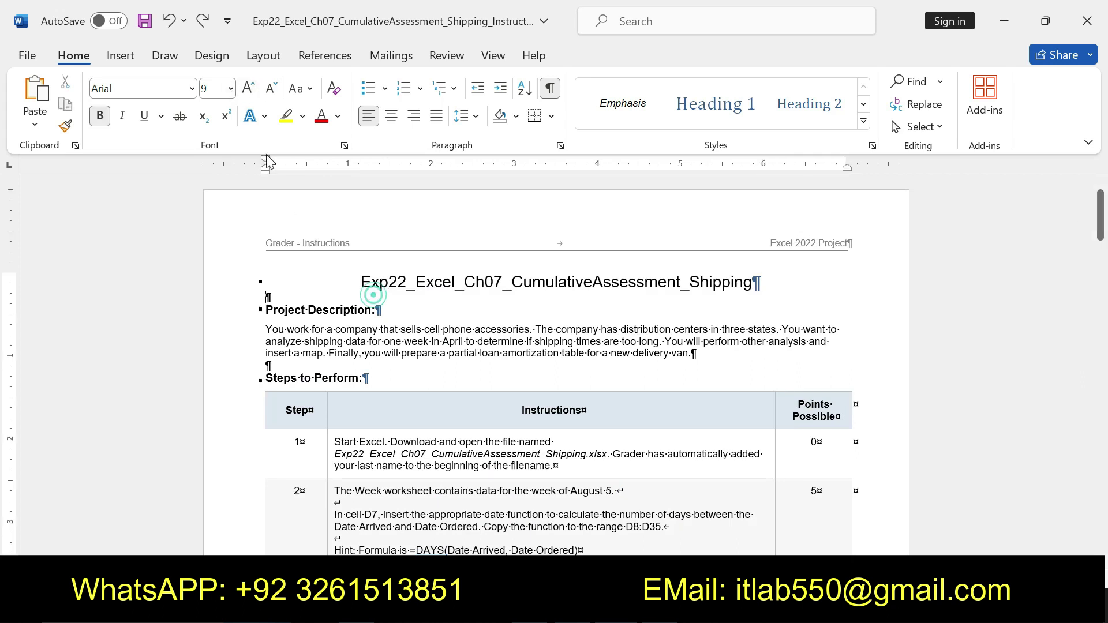
click(230, 88)
click(215, 324)
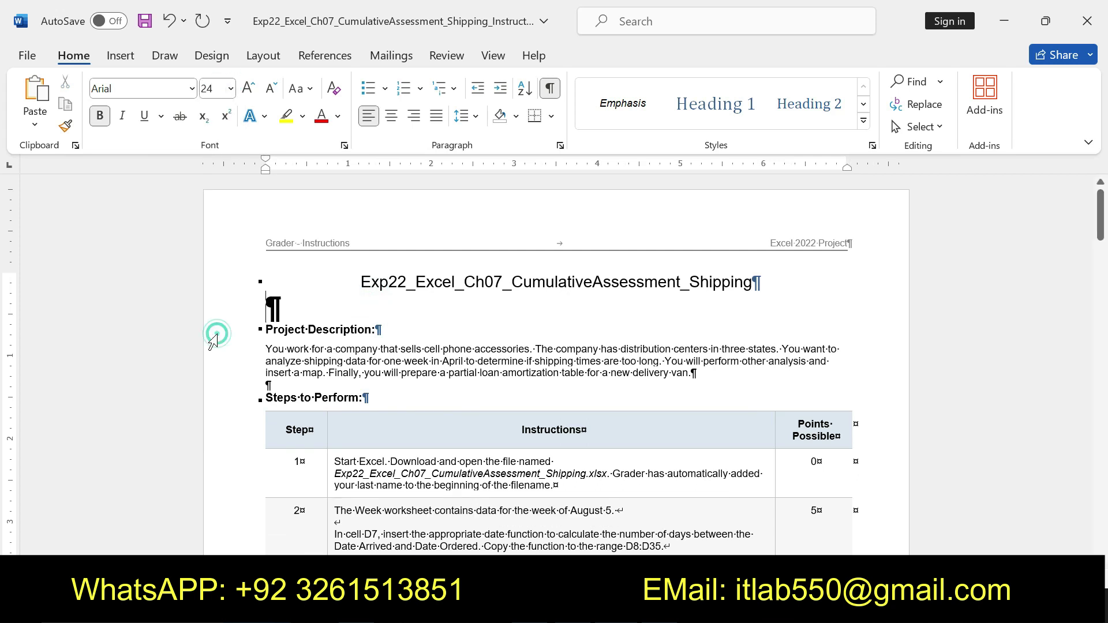
text(WE )
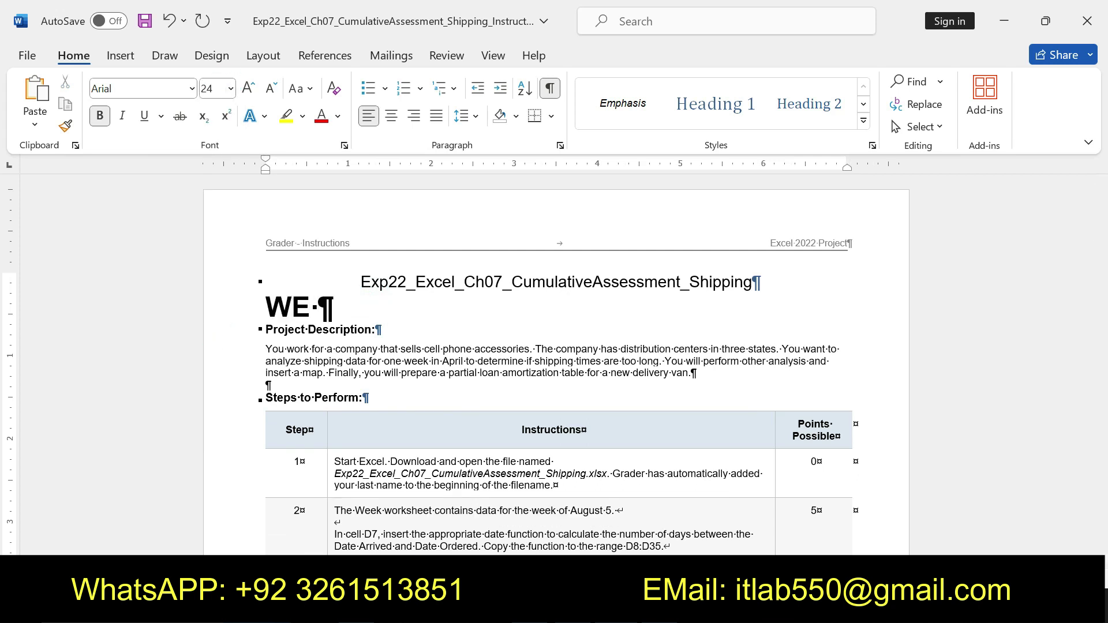
text(ARE DWEALING 100)
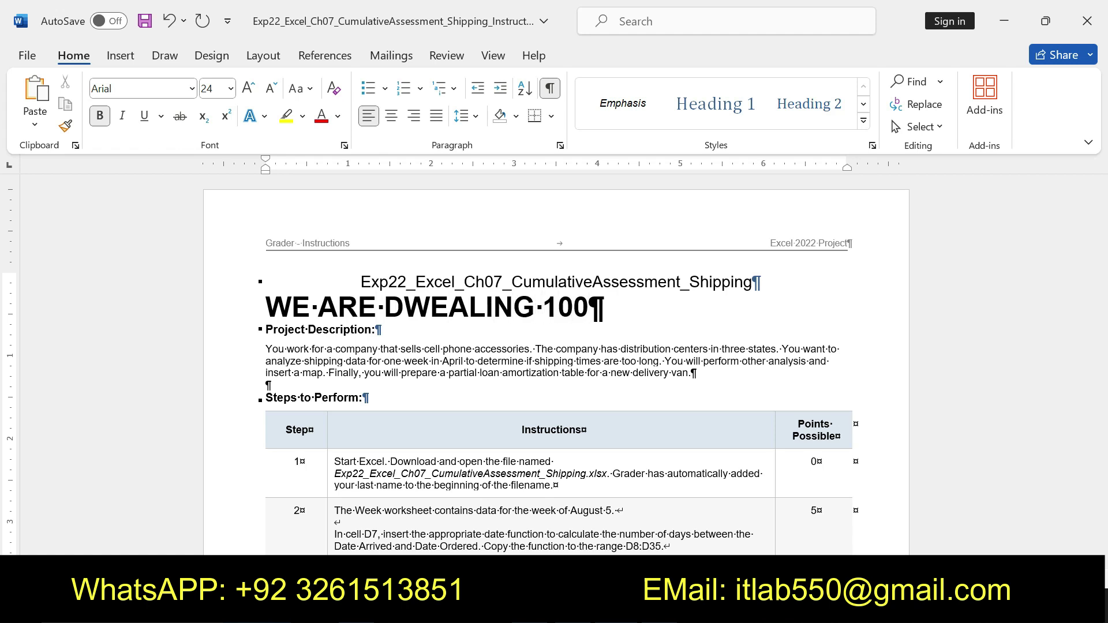
key(BackSpace)
key(BackSpace)
key(BackSpace)
text(WHOLE CLASSES WITH 100)
text(S)
key(BackSpace)
text(% GRADES )
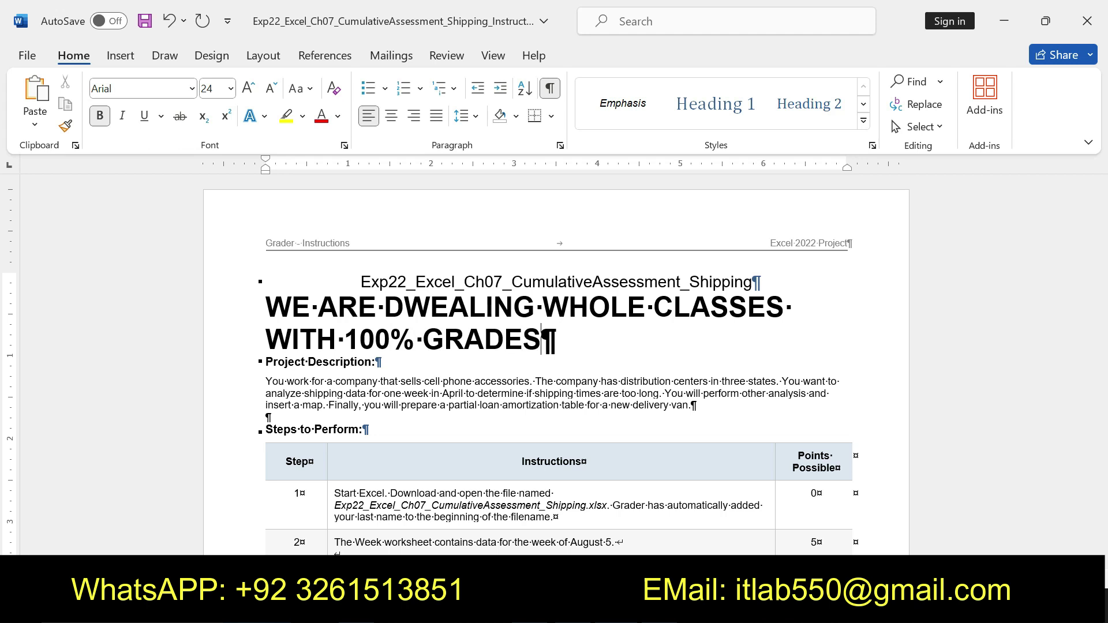
text(WITH 100% )
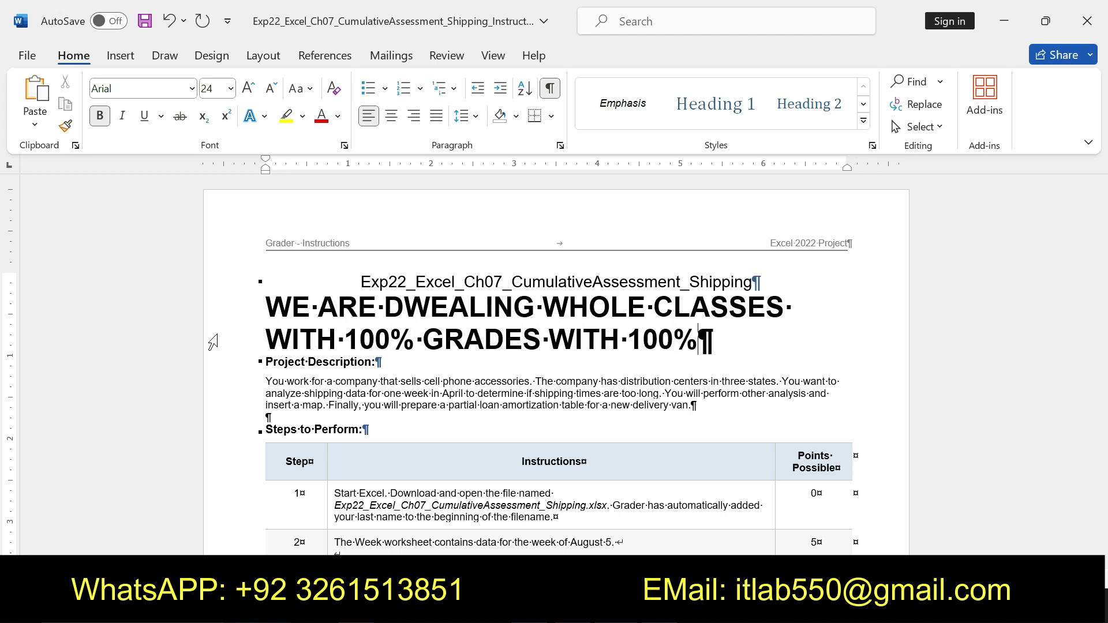
text(GUARANTEEE)
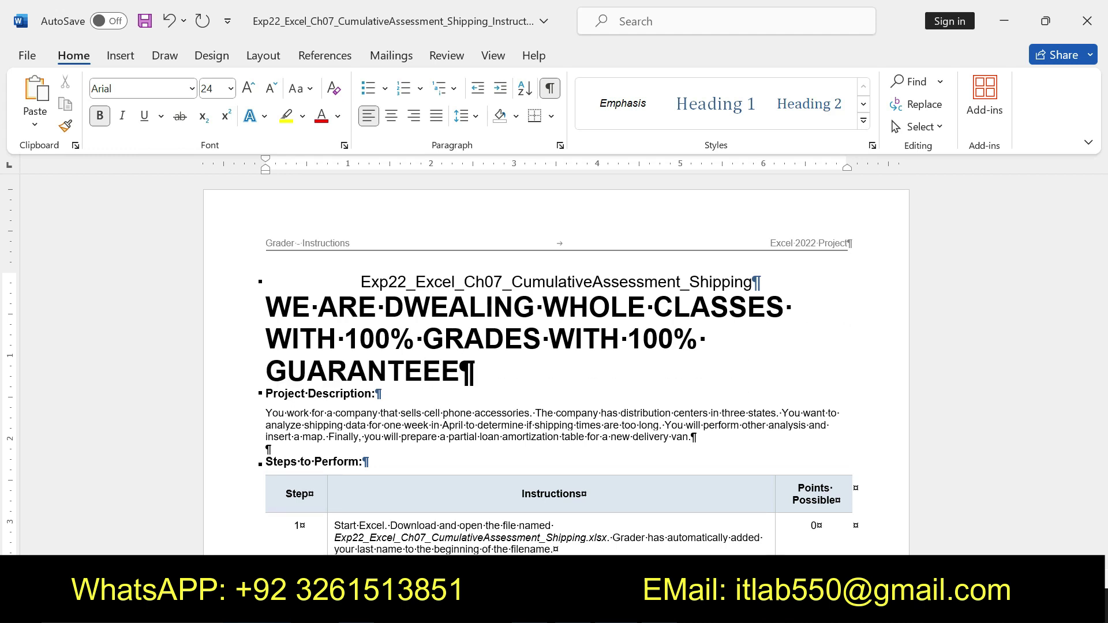
double_click(268, 295)
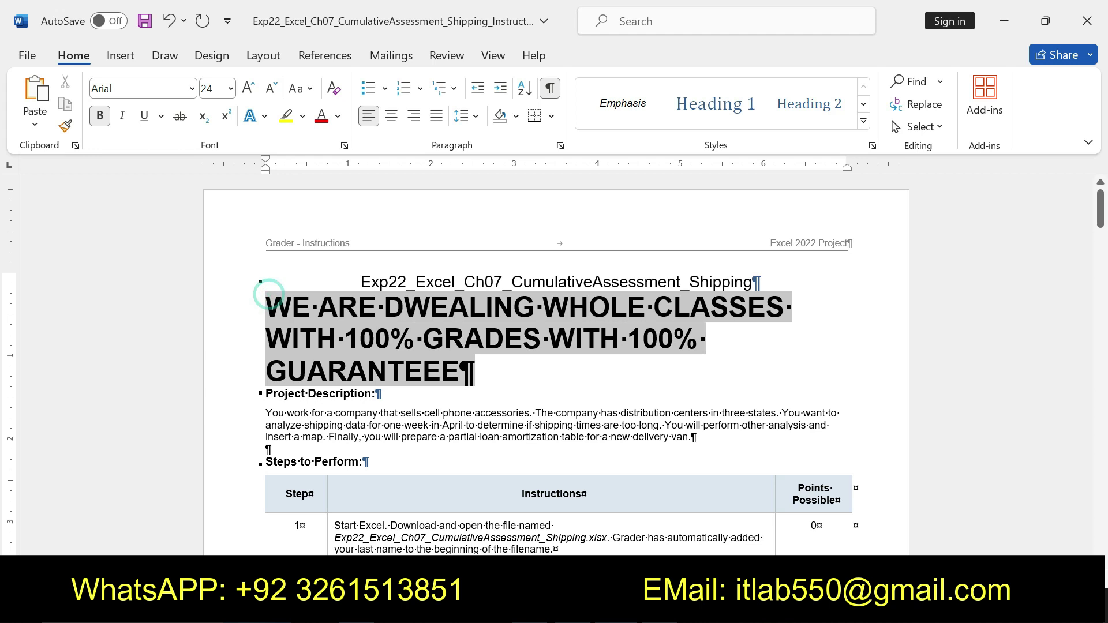
click(284, 118)
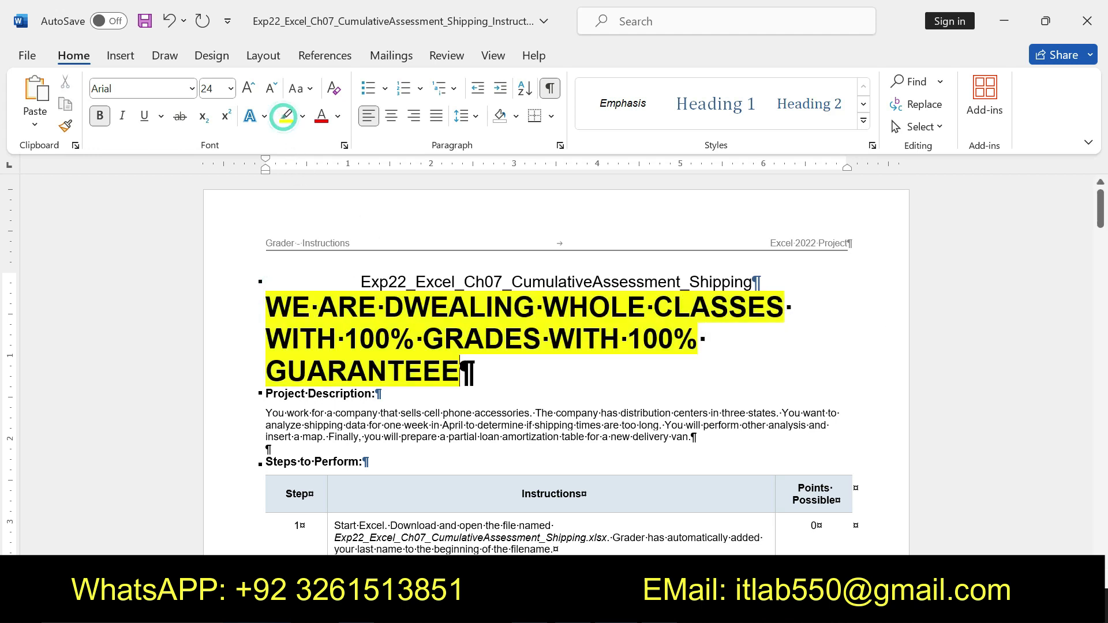